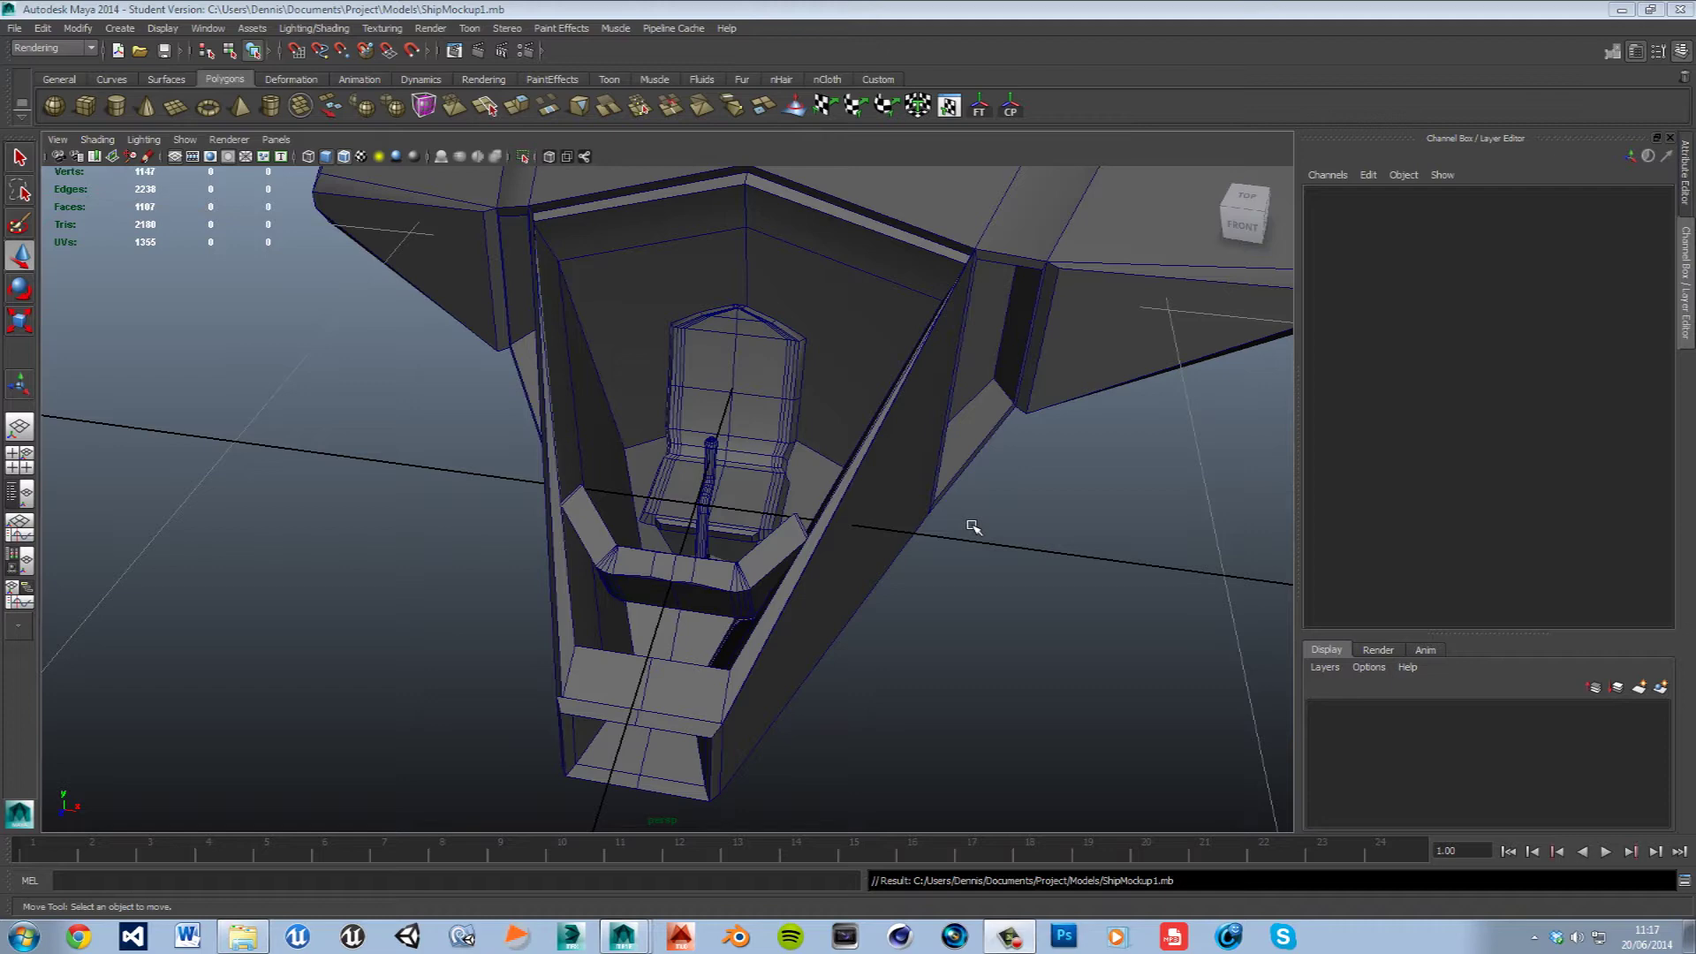
# Create a new polygon cube on the grid below the ship nose.
pyautogui.keyDown('alt'); pyautogui.moveTo(929, 506); pyautogui.dragTo(849, 639); pyautogui.keyUp('alt')
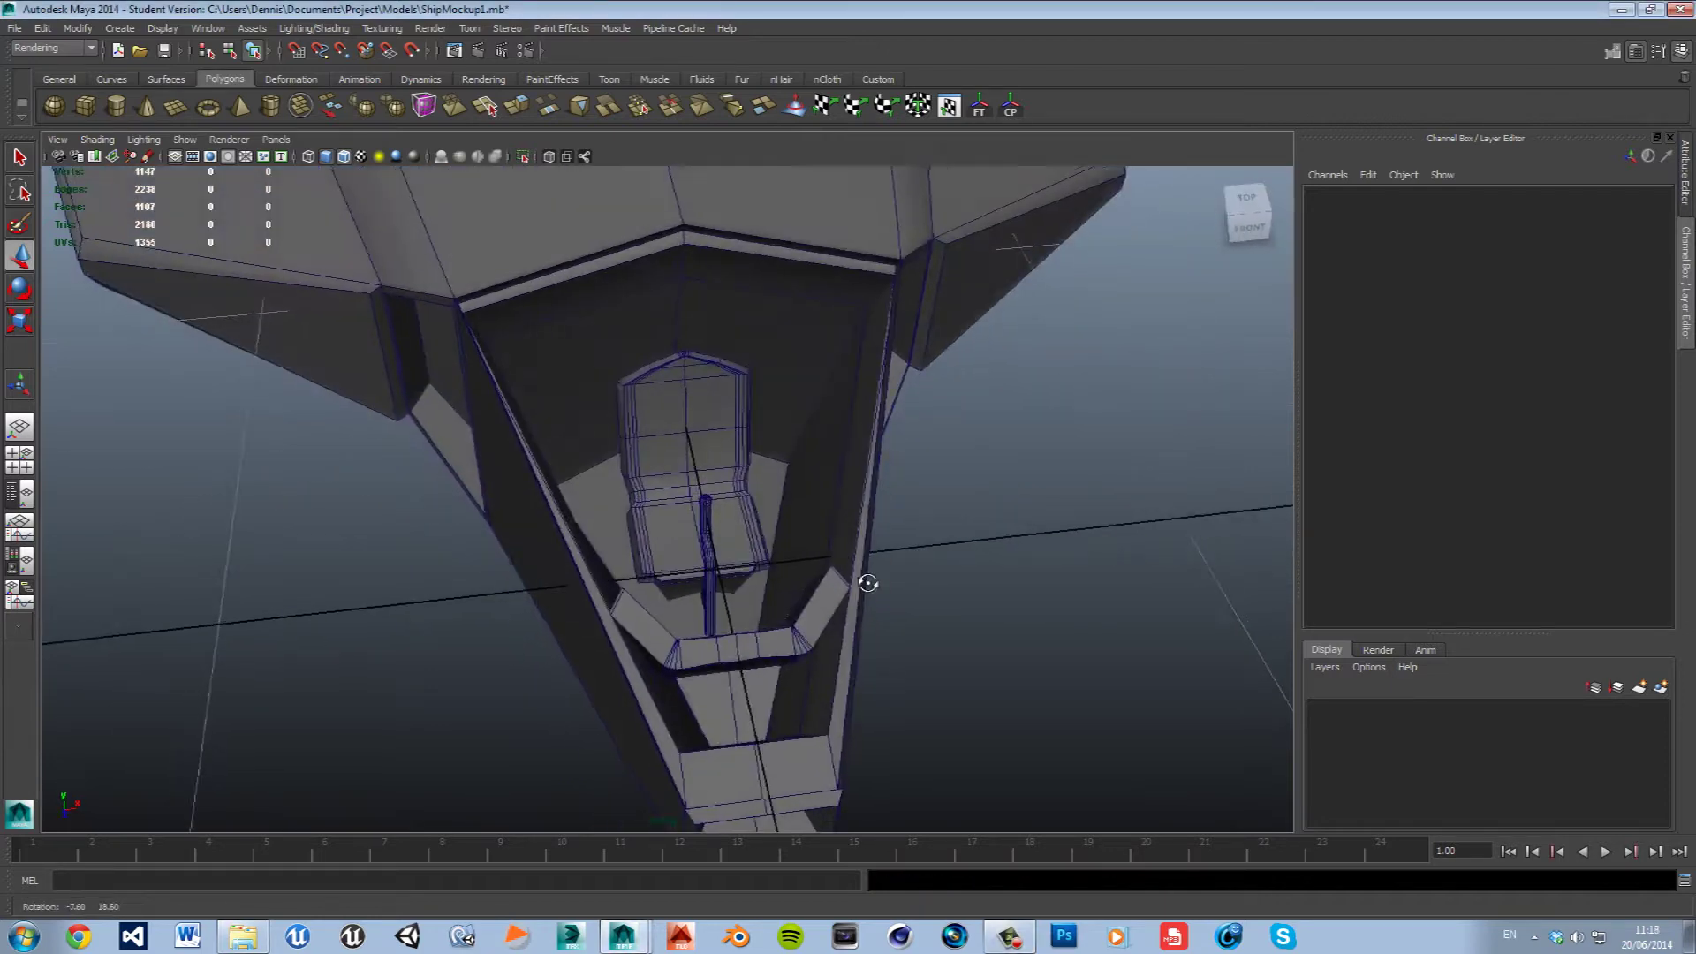
pyautogui.scroll(3, 849, 640)
pyautogui.moveTo(928, 631)
pyautogui.keyDown('alt'); pyautogui.mouseDown()
pyautogui.moveTo(849, 633)
pyautogui.moveTo(766, 544)
pyautogui.moveTo(642, 532)
pyautogui.moveTo(739, 526)
pyautogui.moveTo(815, 574)
pyautogui.moveTo(765, 474)
pyautogui.moveTo(928, 465)
pyautogui.mouseUp(); pyautogui.keyUp('alt')
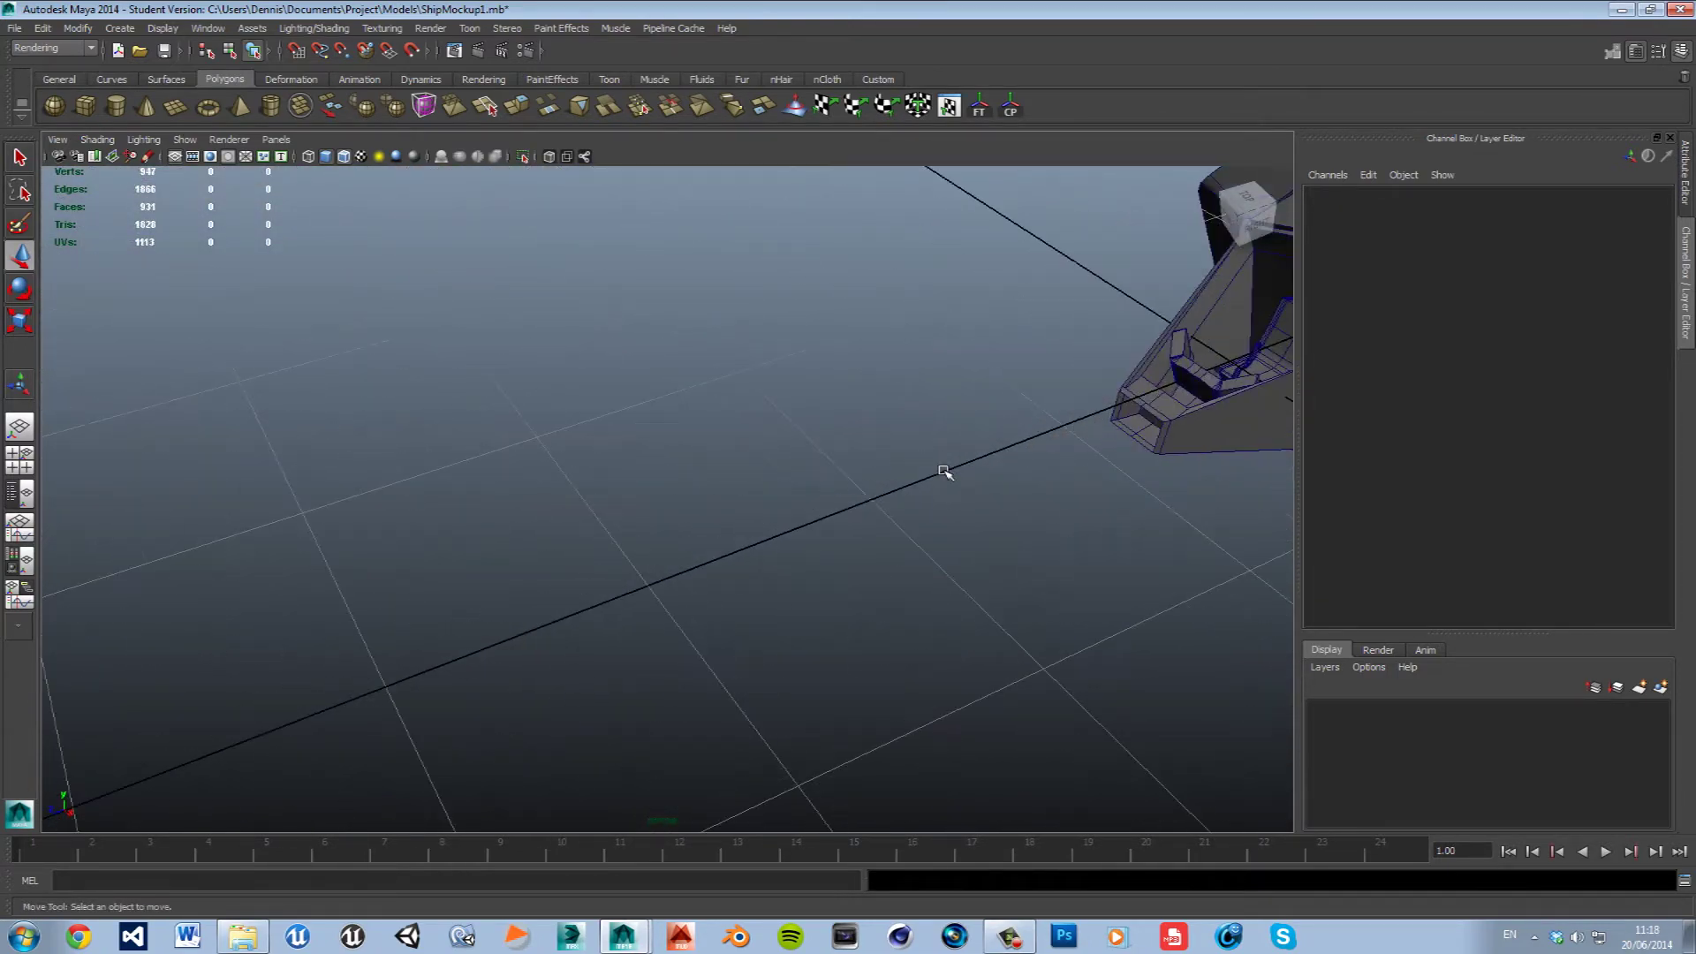
pyautogui.moveTo(663, 385)
pyautogui.keyDown('alt'); pyautogui.mouseDown()
pyautogui.moveTo(875, 397)
pyautogui.moveTo(946, 540)
pyautogui.moveTo(914, 565)
pyautogui.moveTo(861, 544)
pyautogui.mouseUp(); pyautogui.keyUp('alt')
pyautogui.click(83, 107)
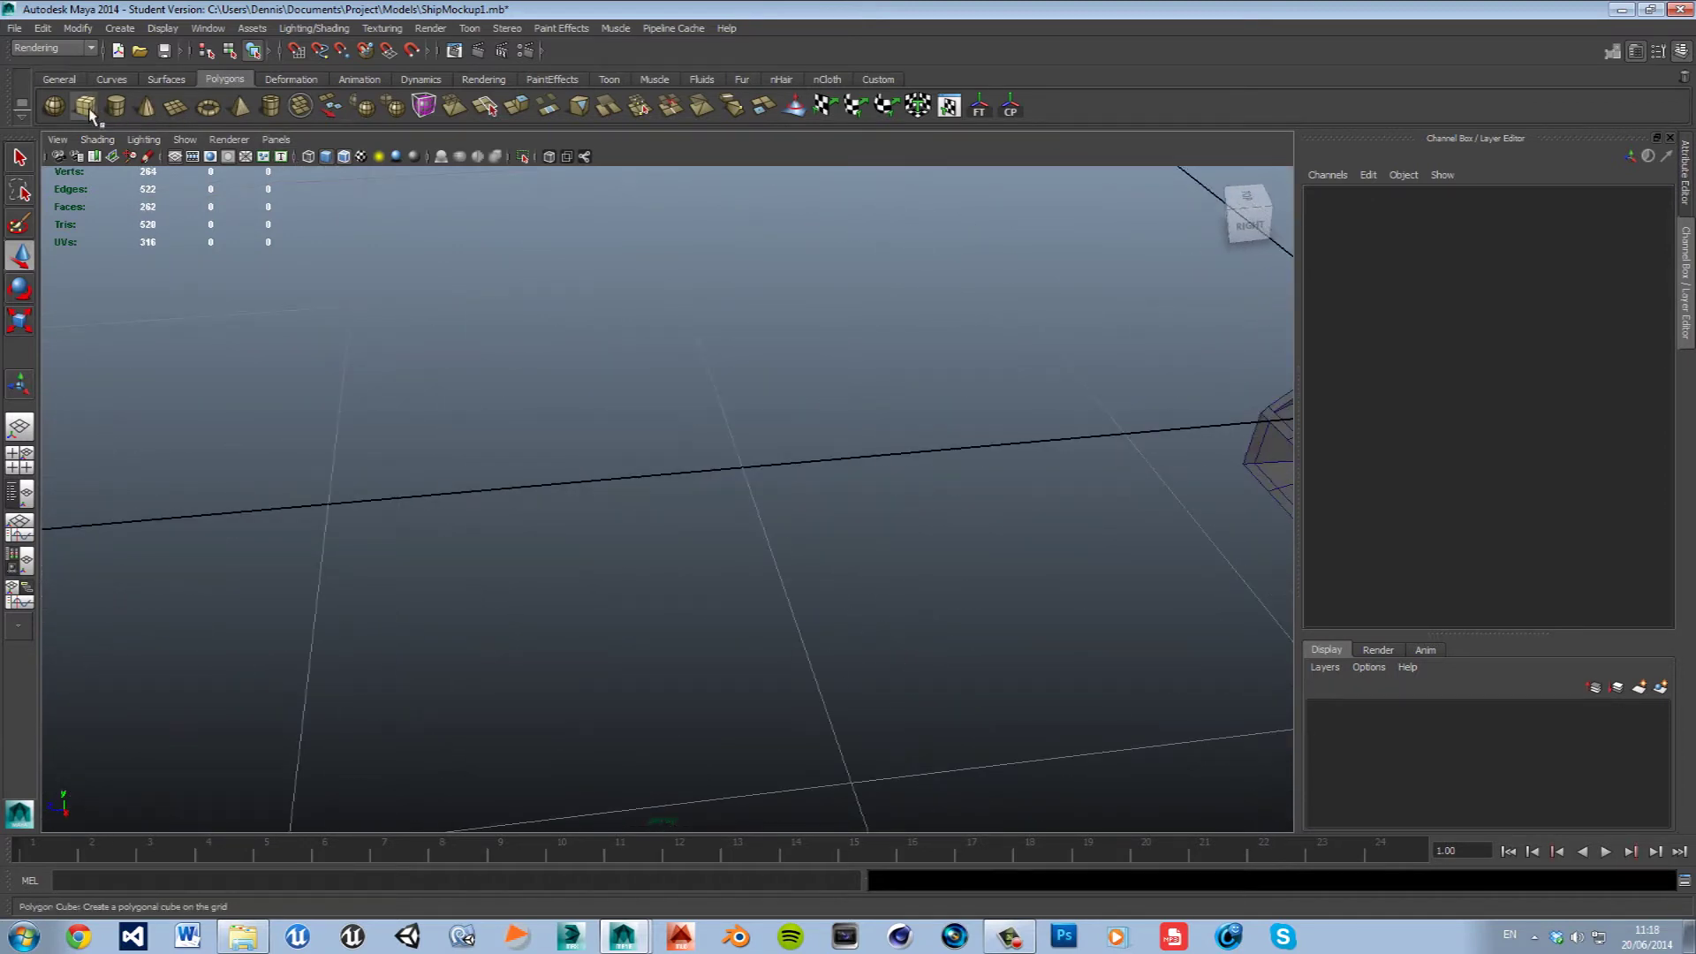
pyautogui.click(677, 482)
# Scale the cube thin along X and Z and shorter in Y into a small upright box.
pyautogui.keyDown('alt'); pyautogui.moveTo(994, 610); pyautogui.dragTo(1166, 583); pyautogui.keyUp('alt')
pyautogui.press('r')
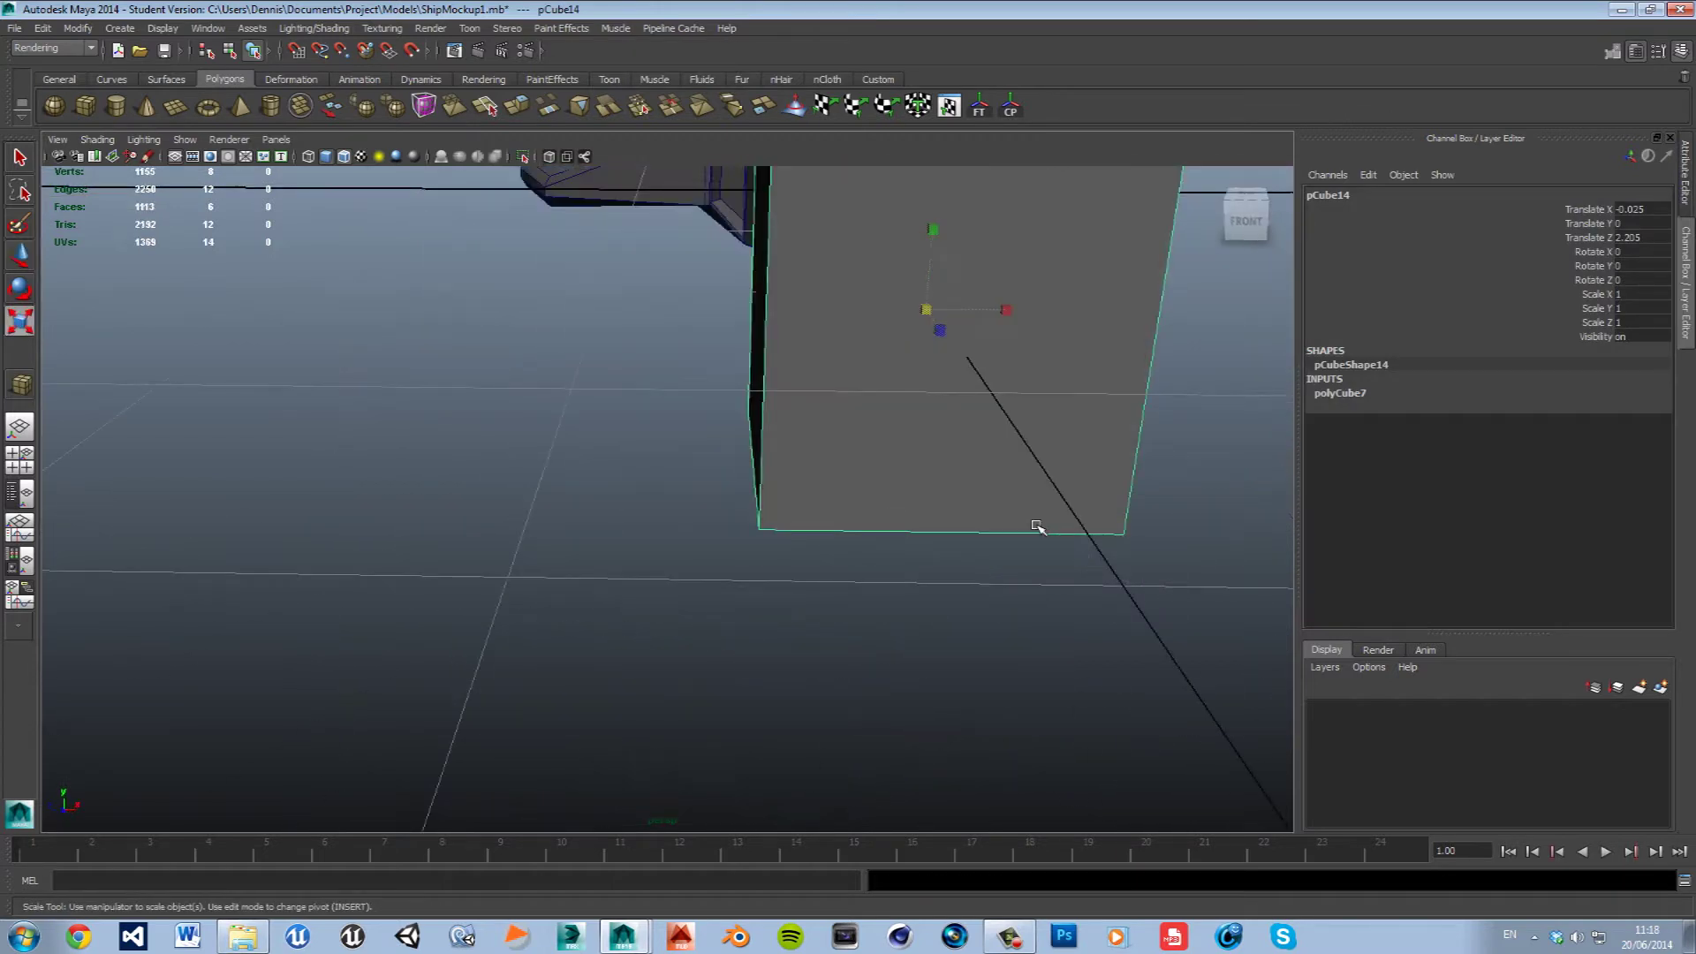
pyautogui.keyDown('alt'); pyautogui.moveTo(1035, 531); pyautogui.dragTo(1018, 535); pyautogui.keyUp('alt')
pyautogui.press('w')
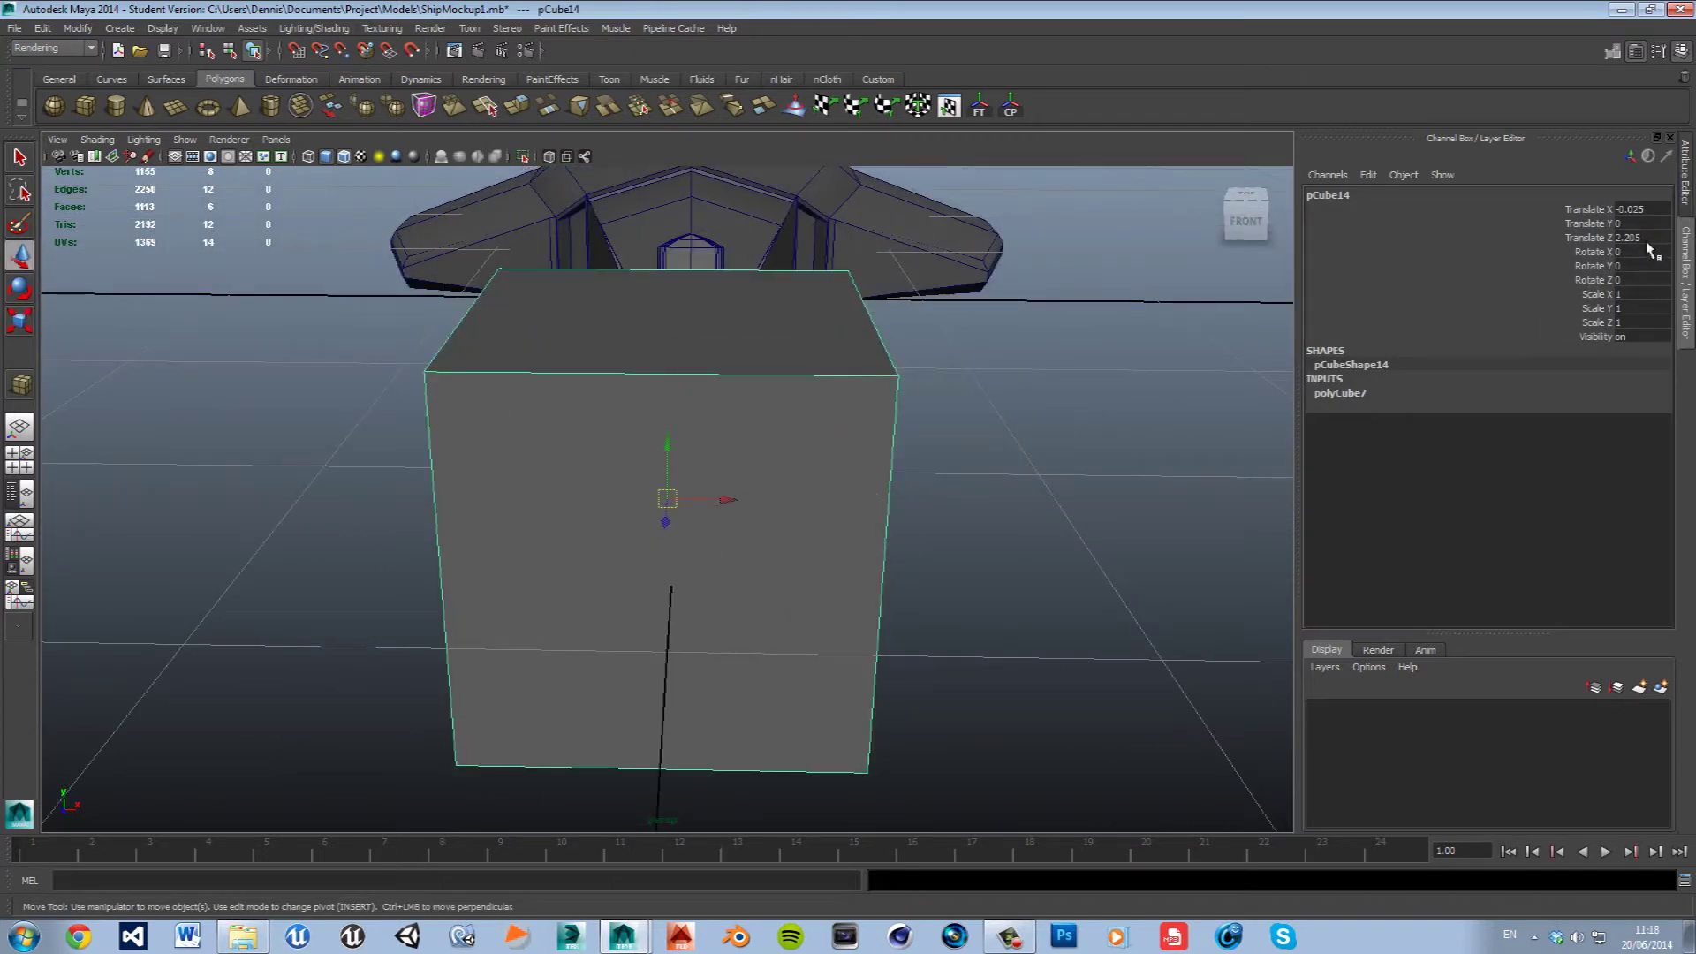
pyautogui.write('0')
pyautogui.click(1173, 388)
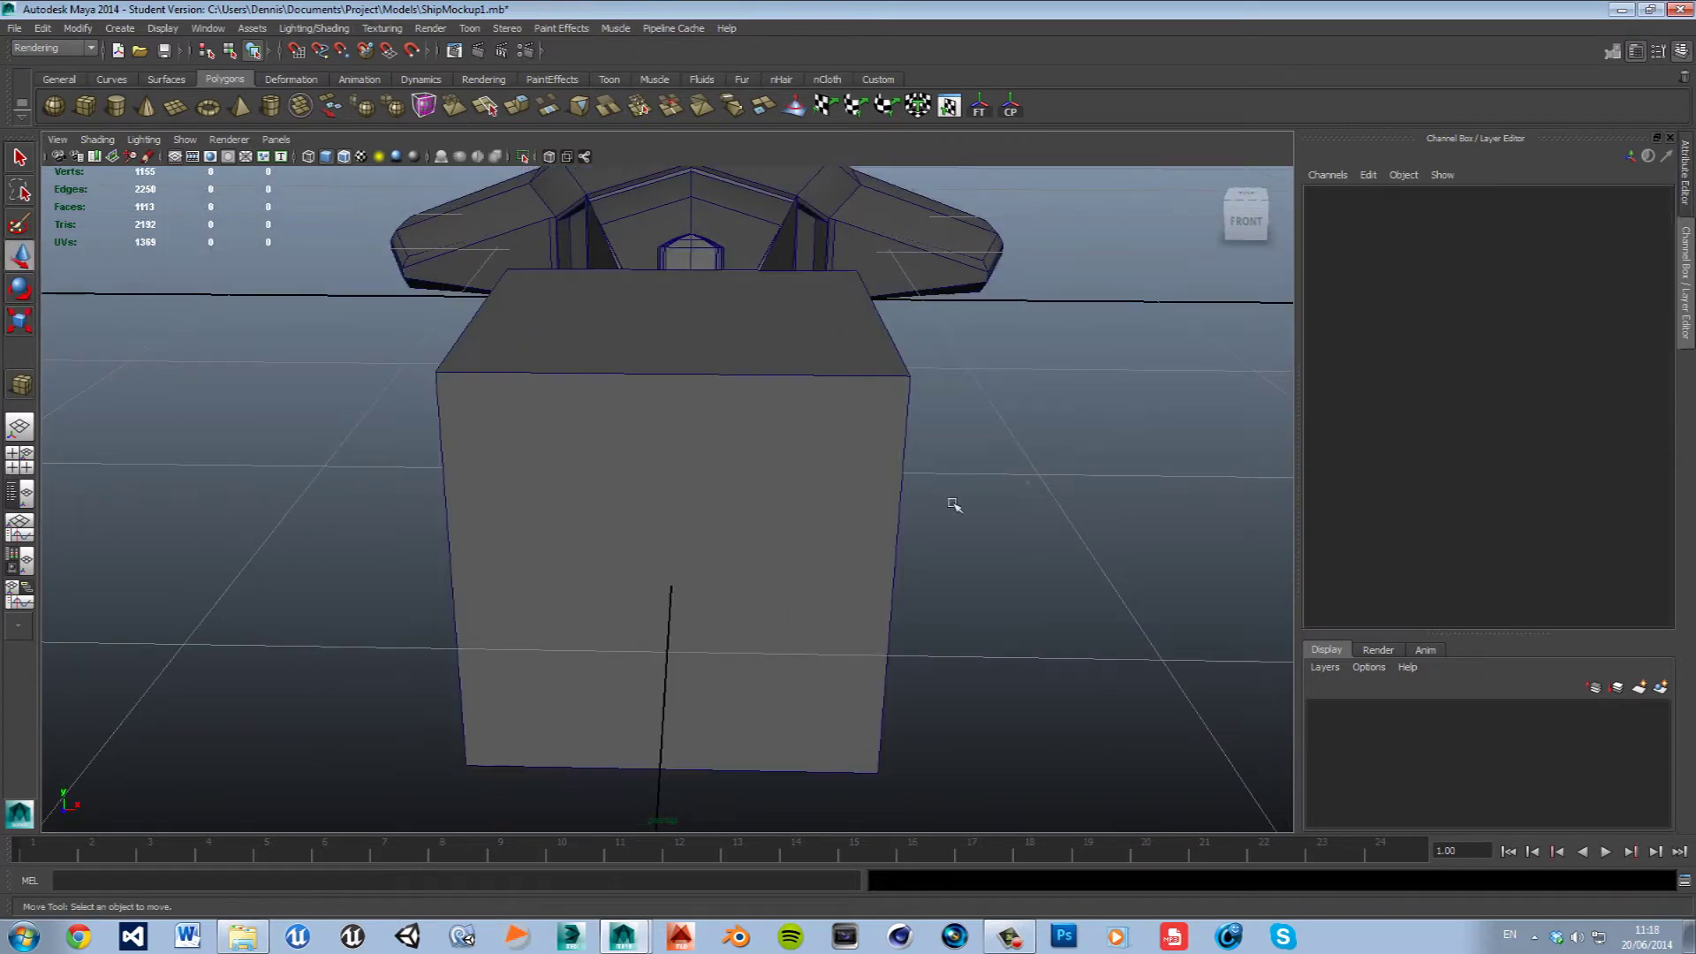
pyautogui.click(837, 531)
pyautogui.press('r')
pyautogui.moveTo(755, 501); pyautogui.dragTo(683, 504)
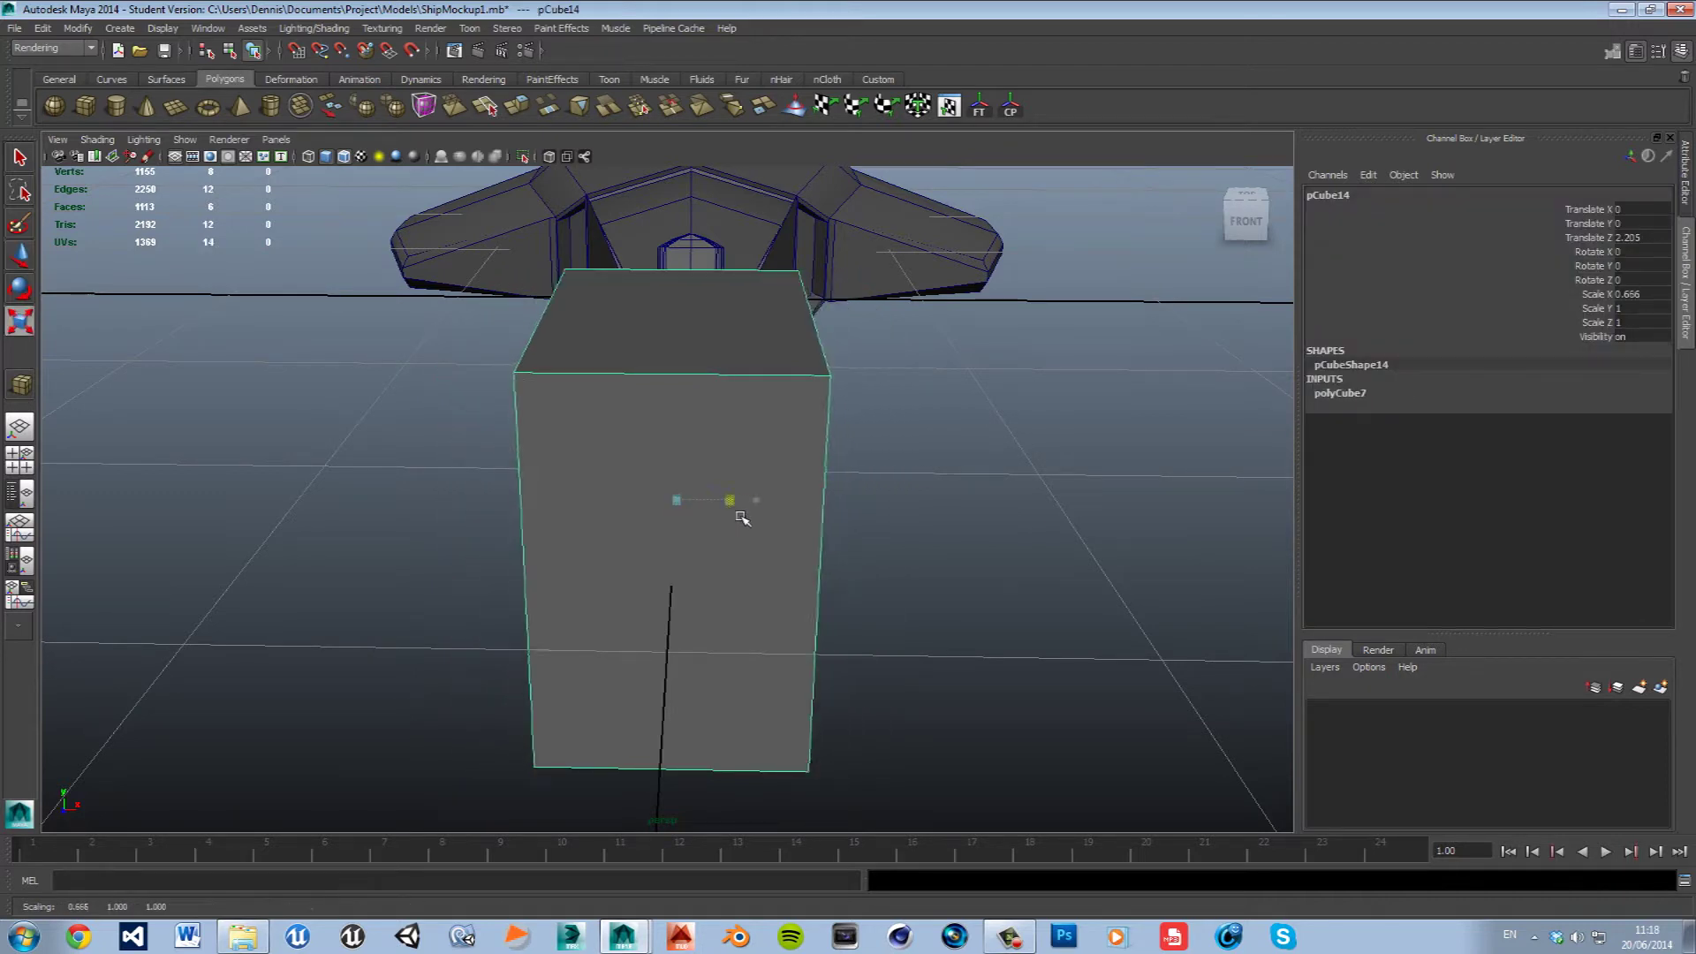
pyautogui.keyDown('alt'); pyautogui.moveTo(849, 538); pyautogui.dragTo(779, 544); pyautogui.keyUp('alt')
pyautogui.keyDown('alt'); pyautogui.moveTo(779, 544); pyautogui.dragTo(742, 530, button='middle'); pyautogui.keyUp('alt')
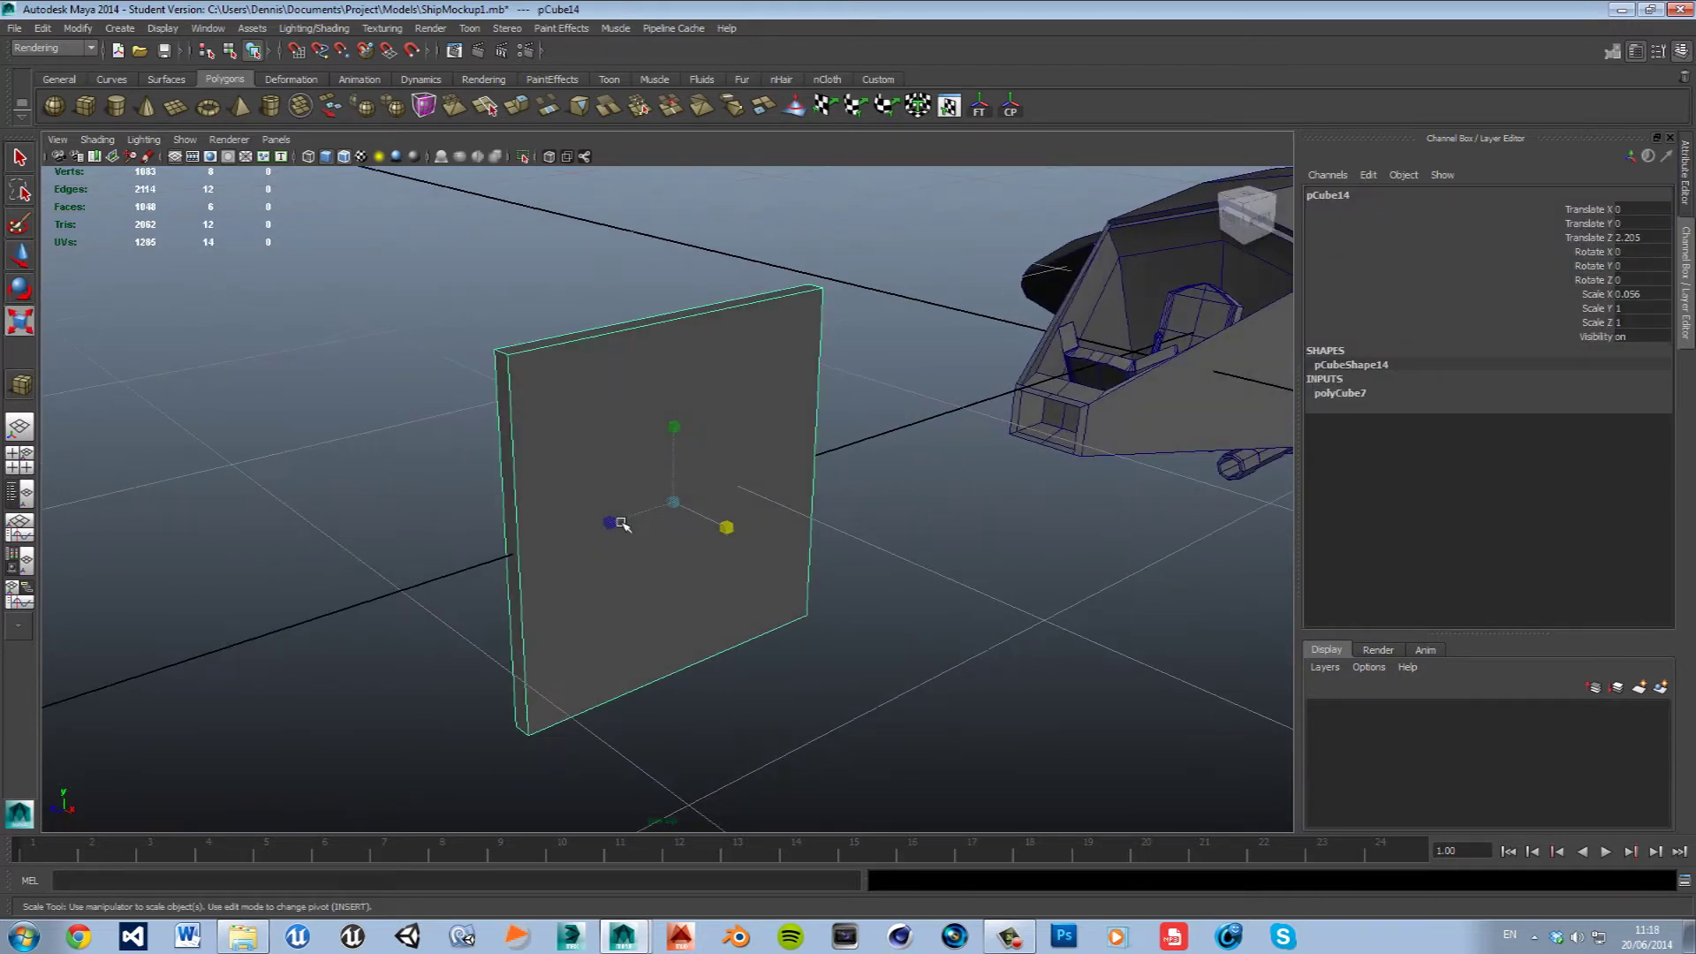
pyautogui.moveTo(621, 529); pyautogui.dragTo(681, 515)
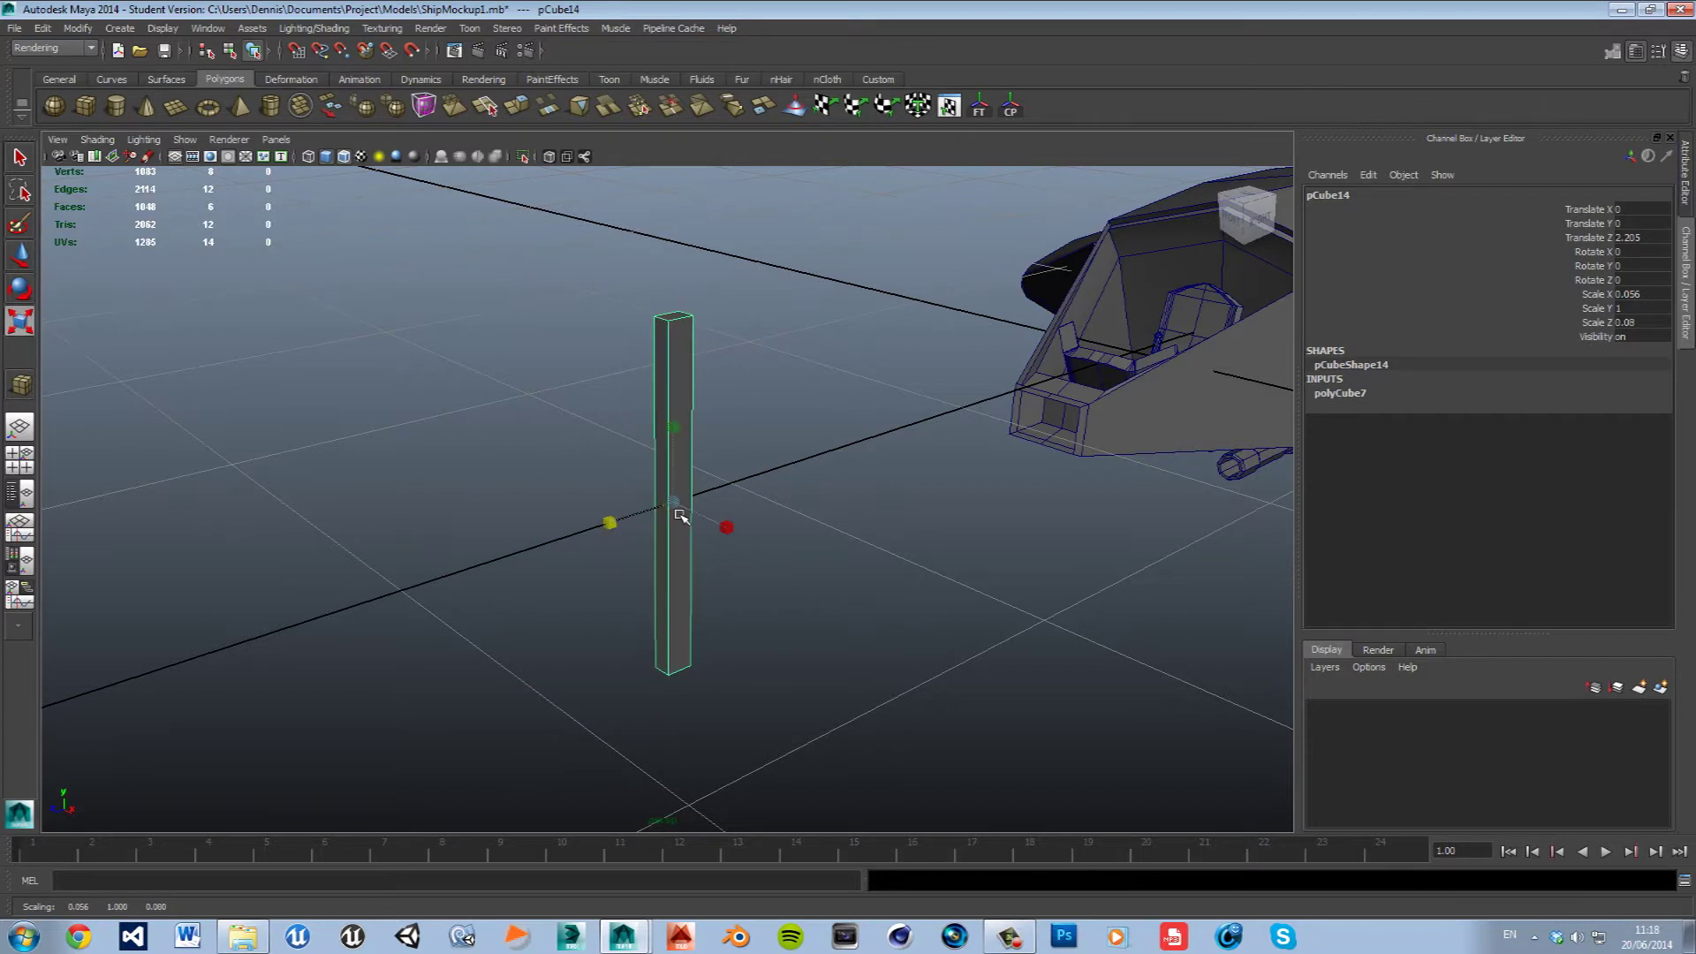
pyautogui.moveTo(676, 427); pyautogui.dragTo(679, 493)
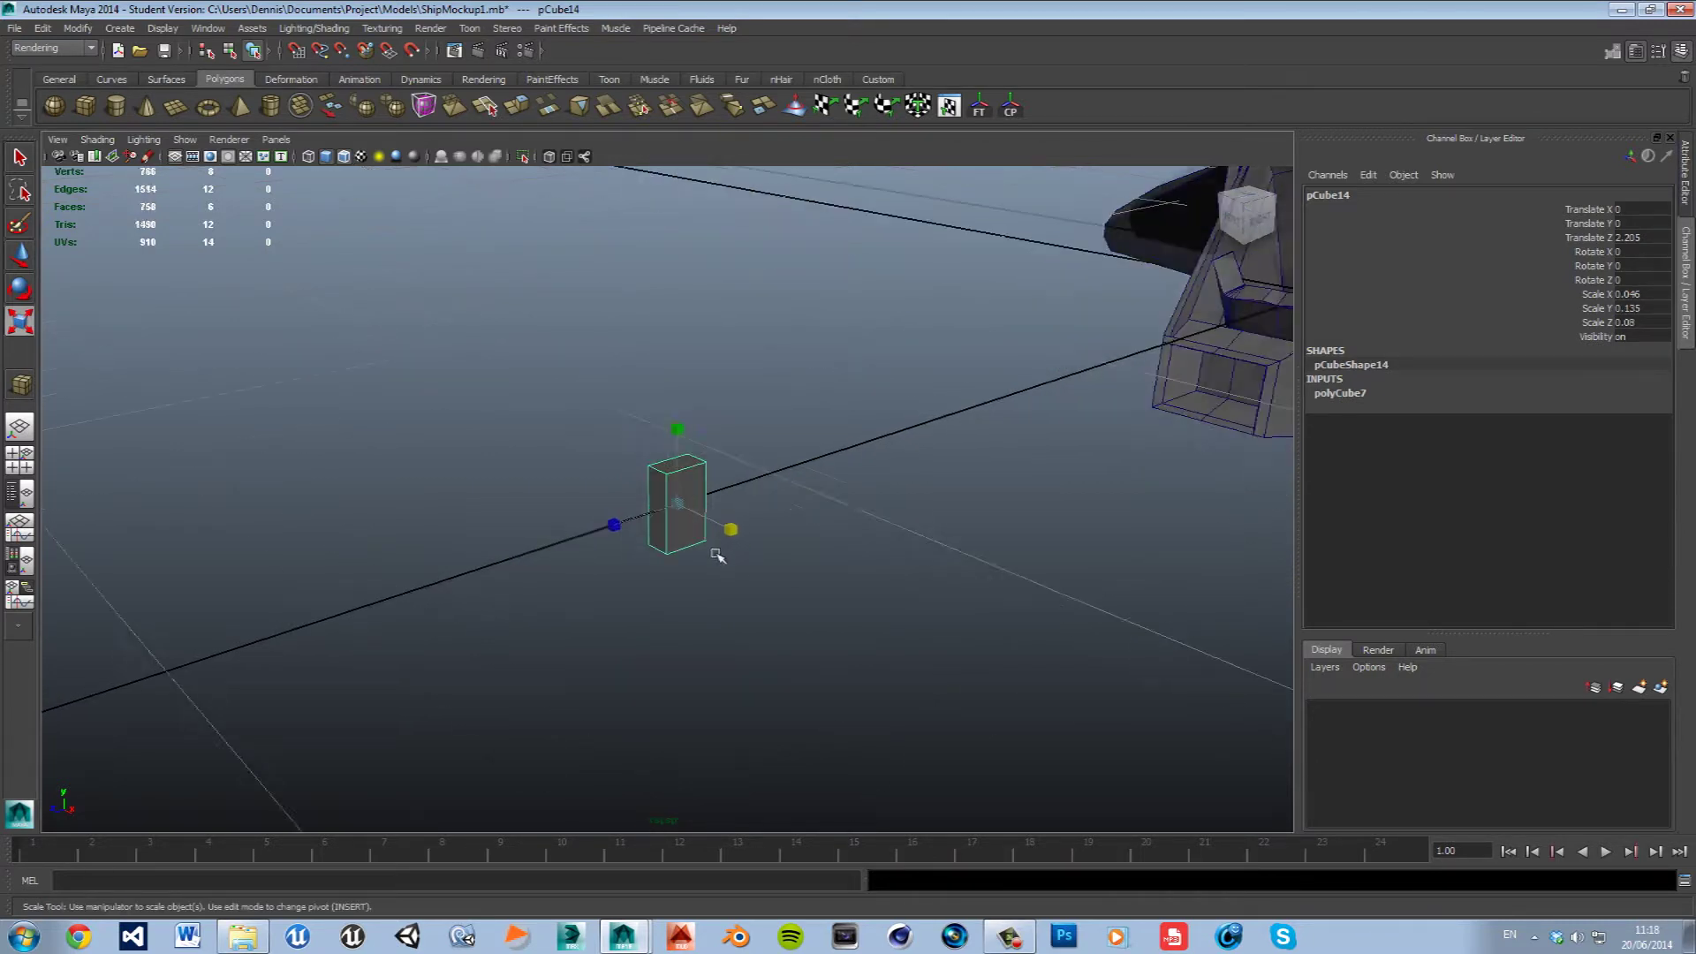
# Nudge the box sideways along X and deselect it.
pyautogui.keyDown('alt'); pyautogui.moveTo(726, 534); pyautogui.dragTo(795, 596); pyautogui.keyUp('alt')
pyautogui.press('w')
pyautogui.moveTo(756, 516); pyautogui.dragTo(825, 521)
pyautogui.press('r')
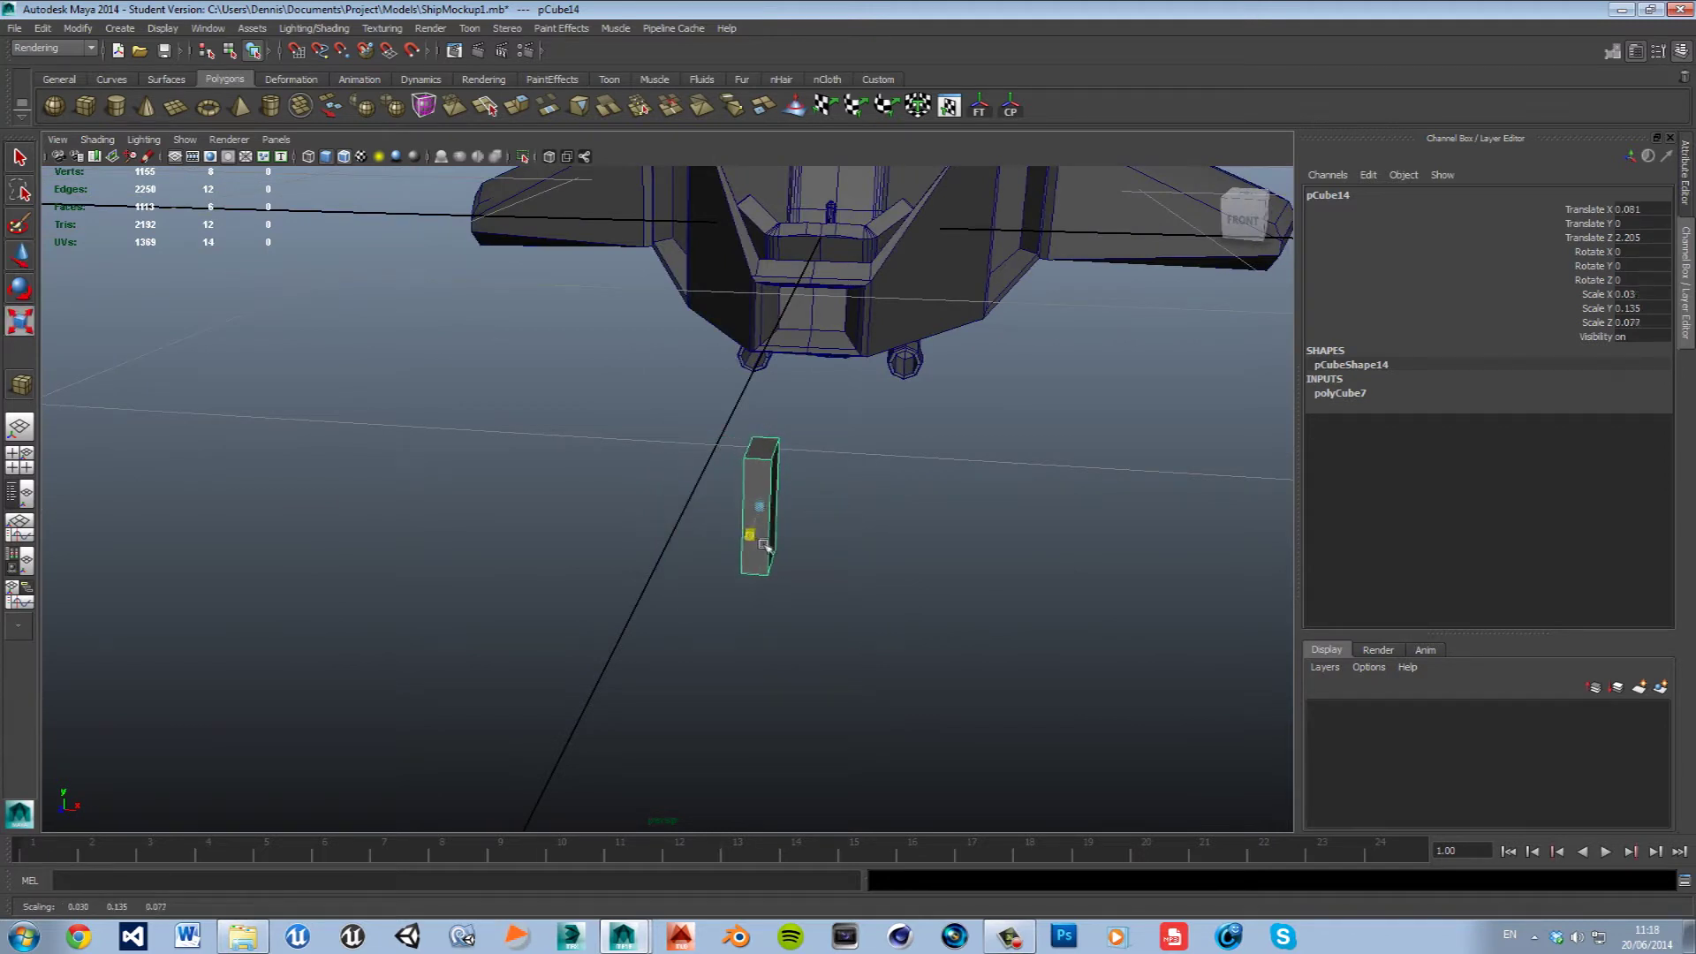
pyautogui.click(848, 530)
pyautogui.keyDown('alt'); pyautogui.moveTo(848, 531); pyautogui.dragTo(902, 580); pyautogui.keyUp('alt')
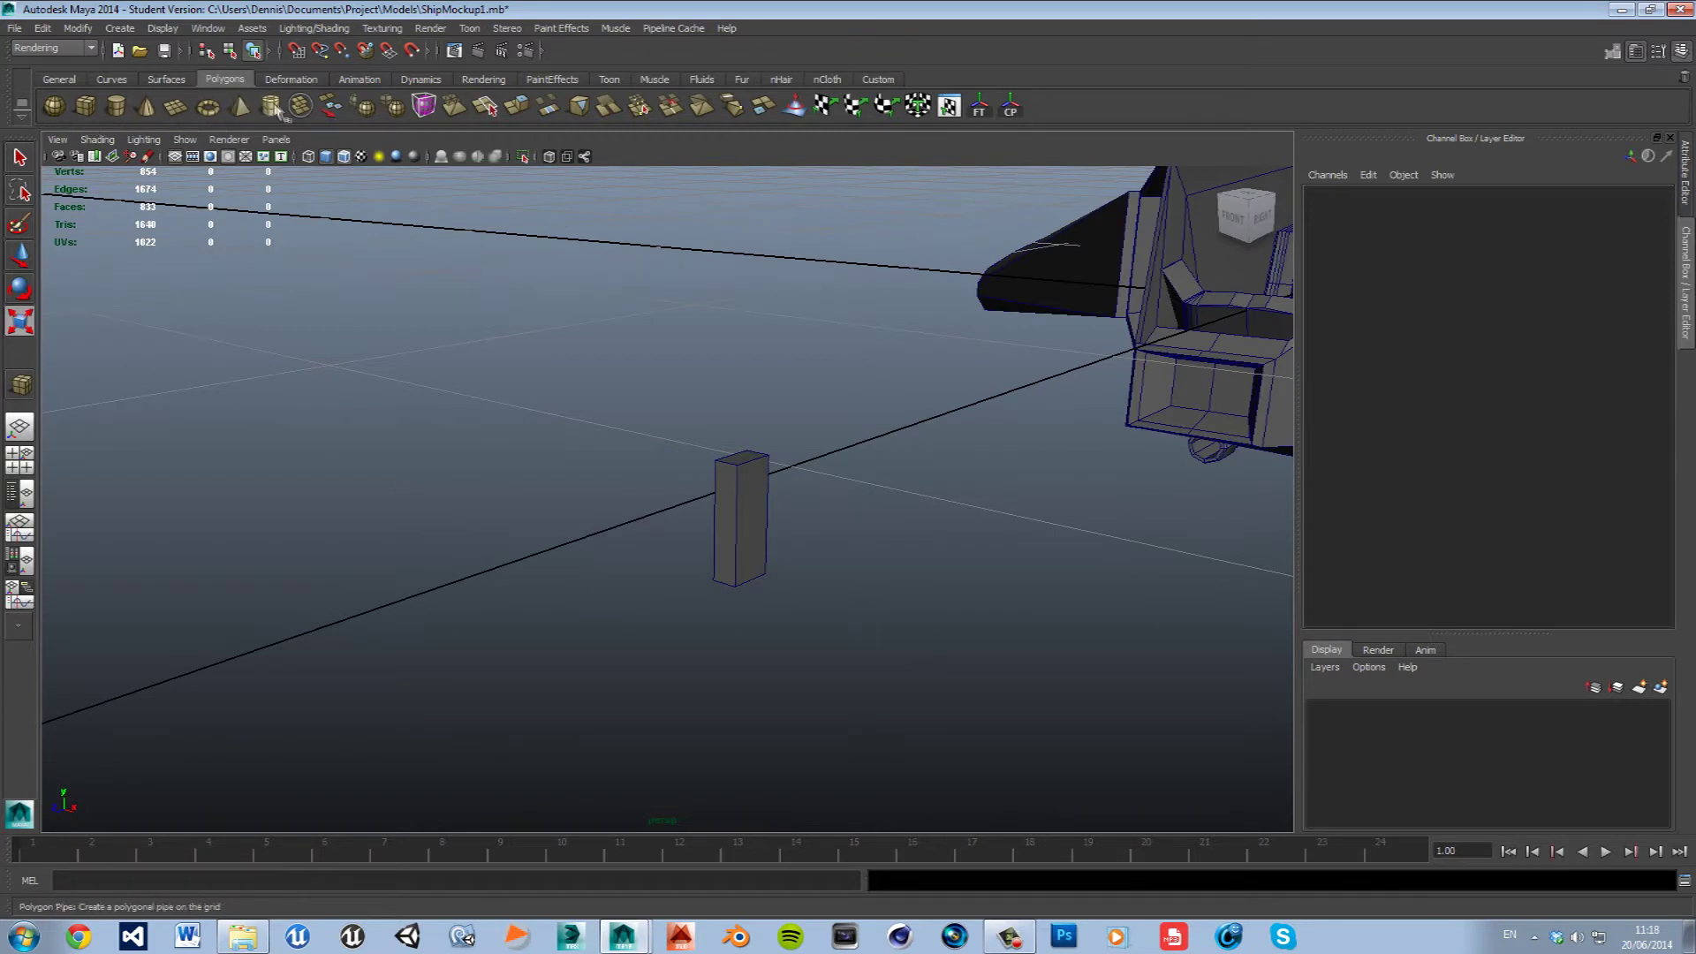
# Create a polygon cylinder centred on X, shrink it and raise its Subdivisions Axis.
pyautogui.click(133, 112)
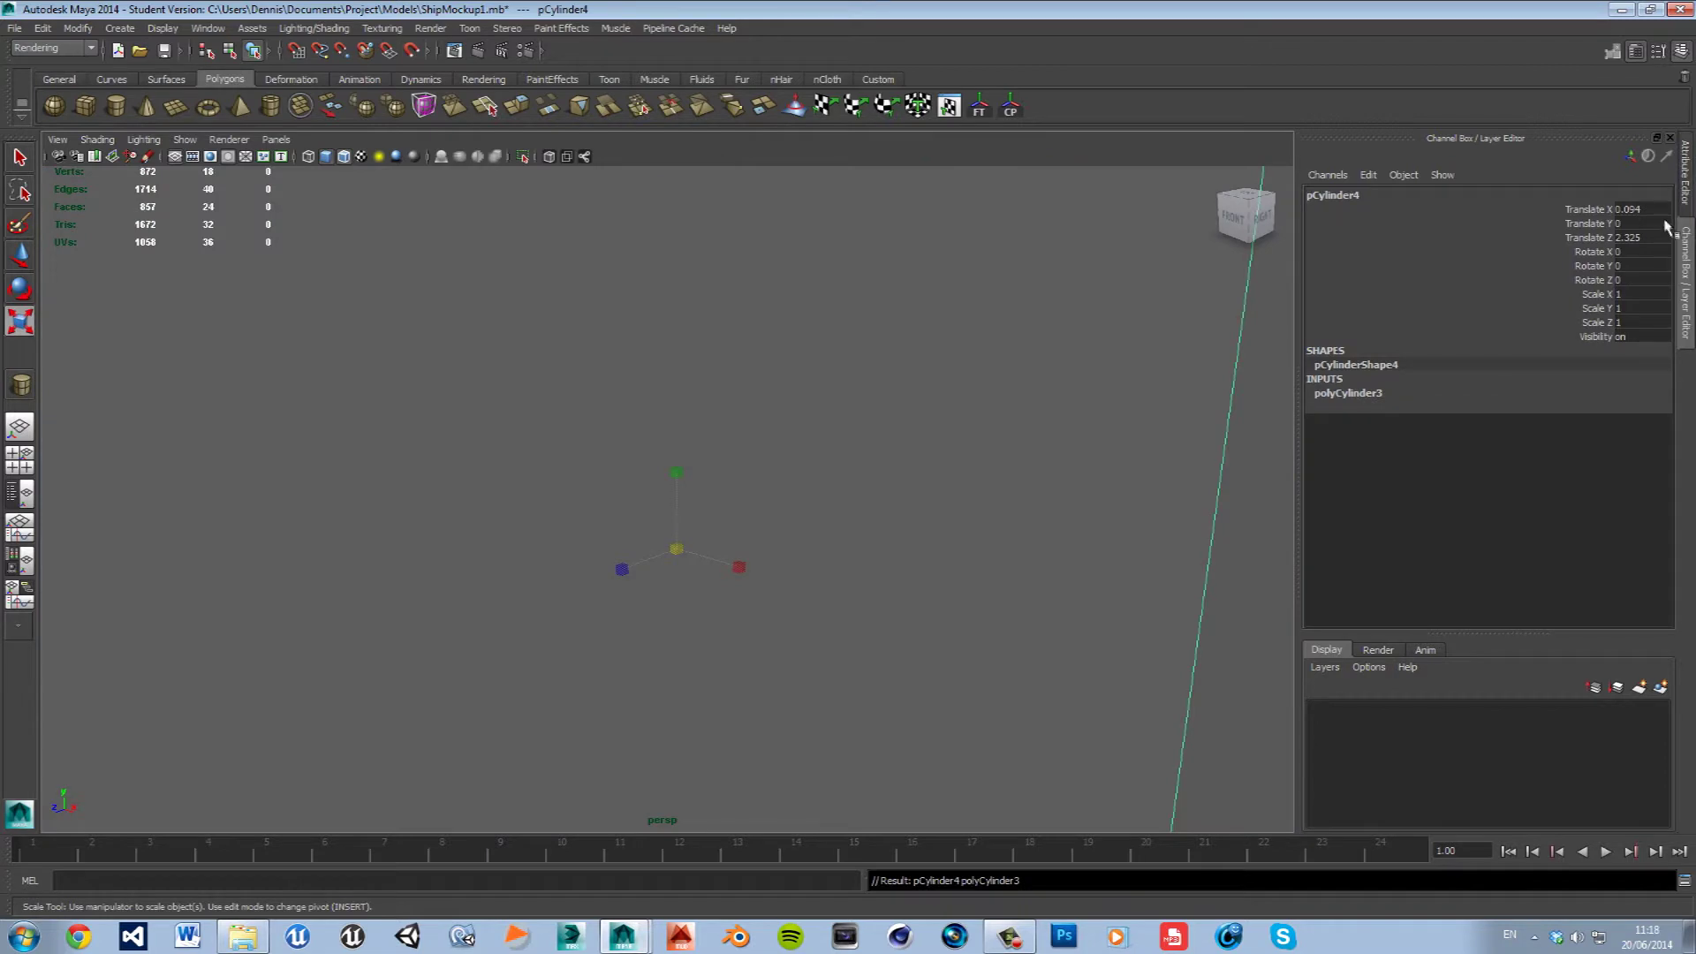
pyautogui.write('0')
pyautogui.press('Return')
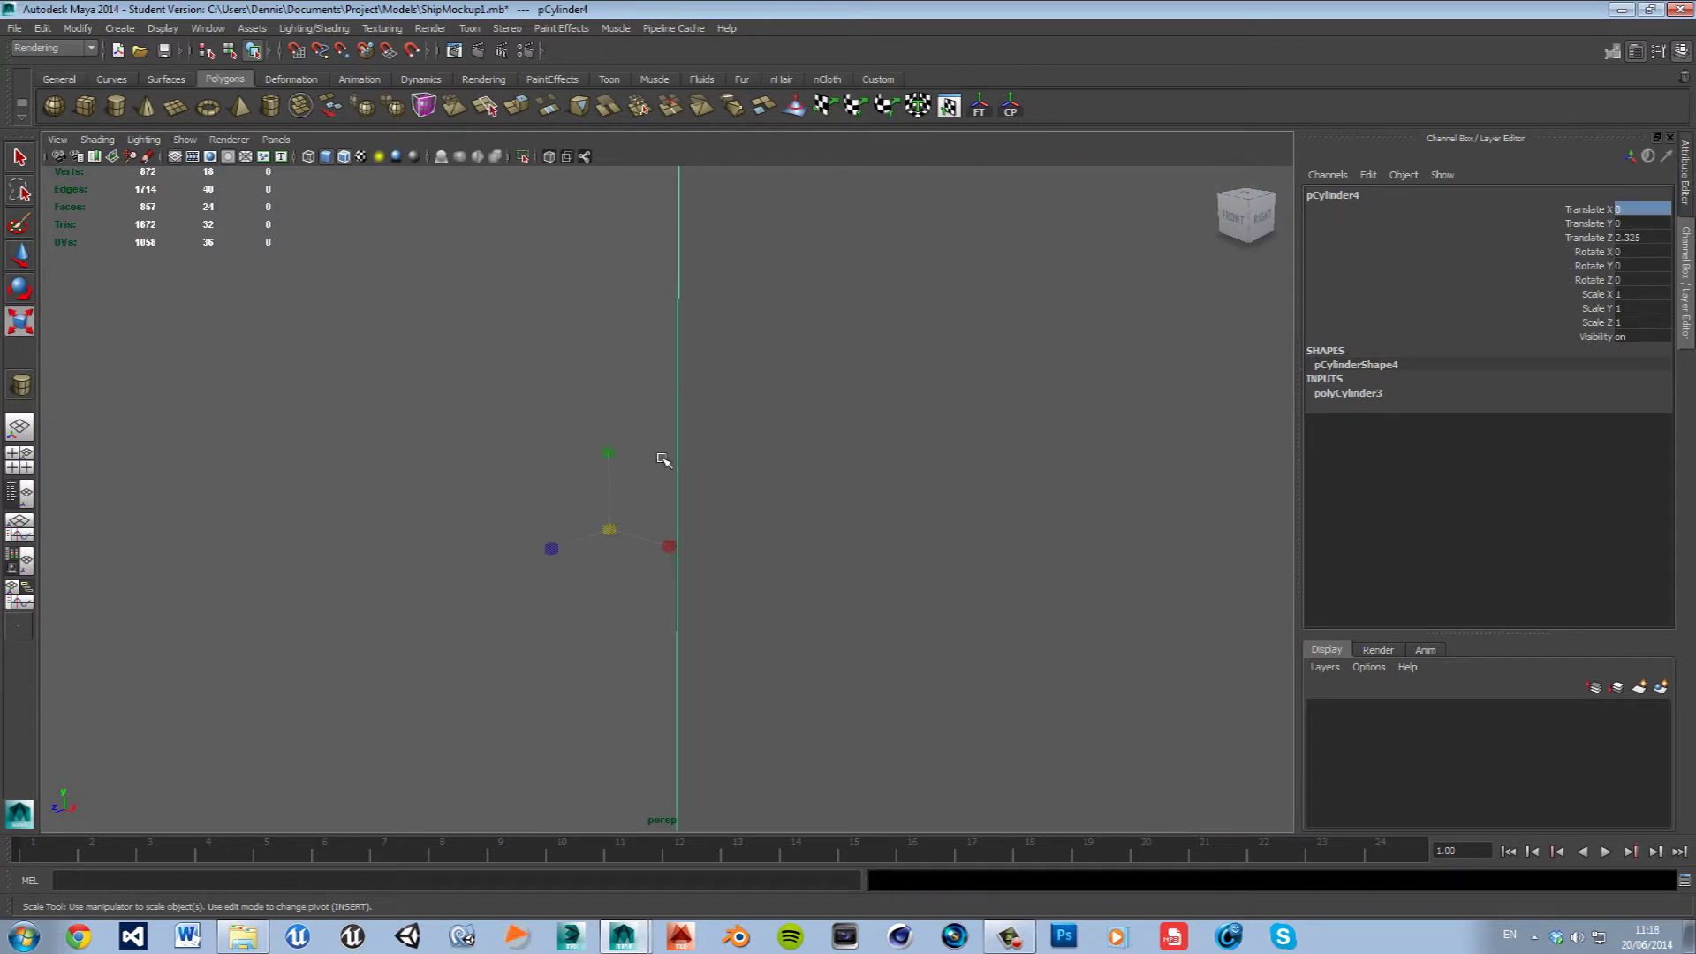
pyautogui.moveTo(611, 533); pyautogui.dragTo(162, 651)
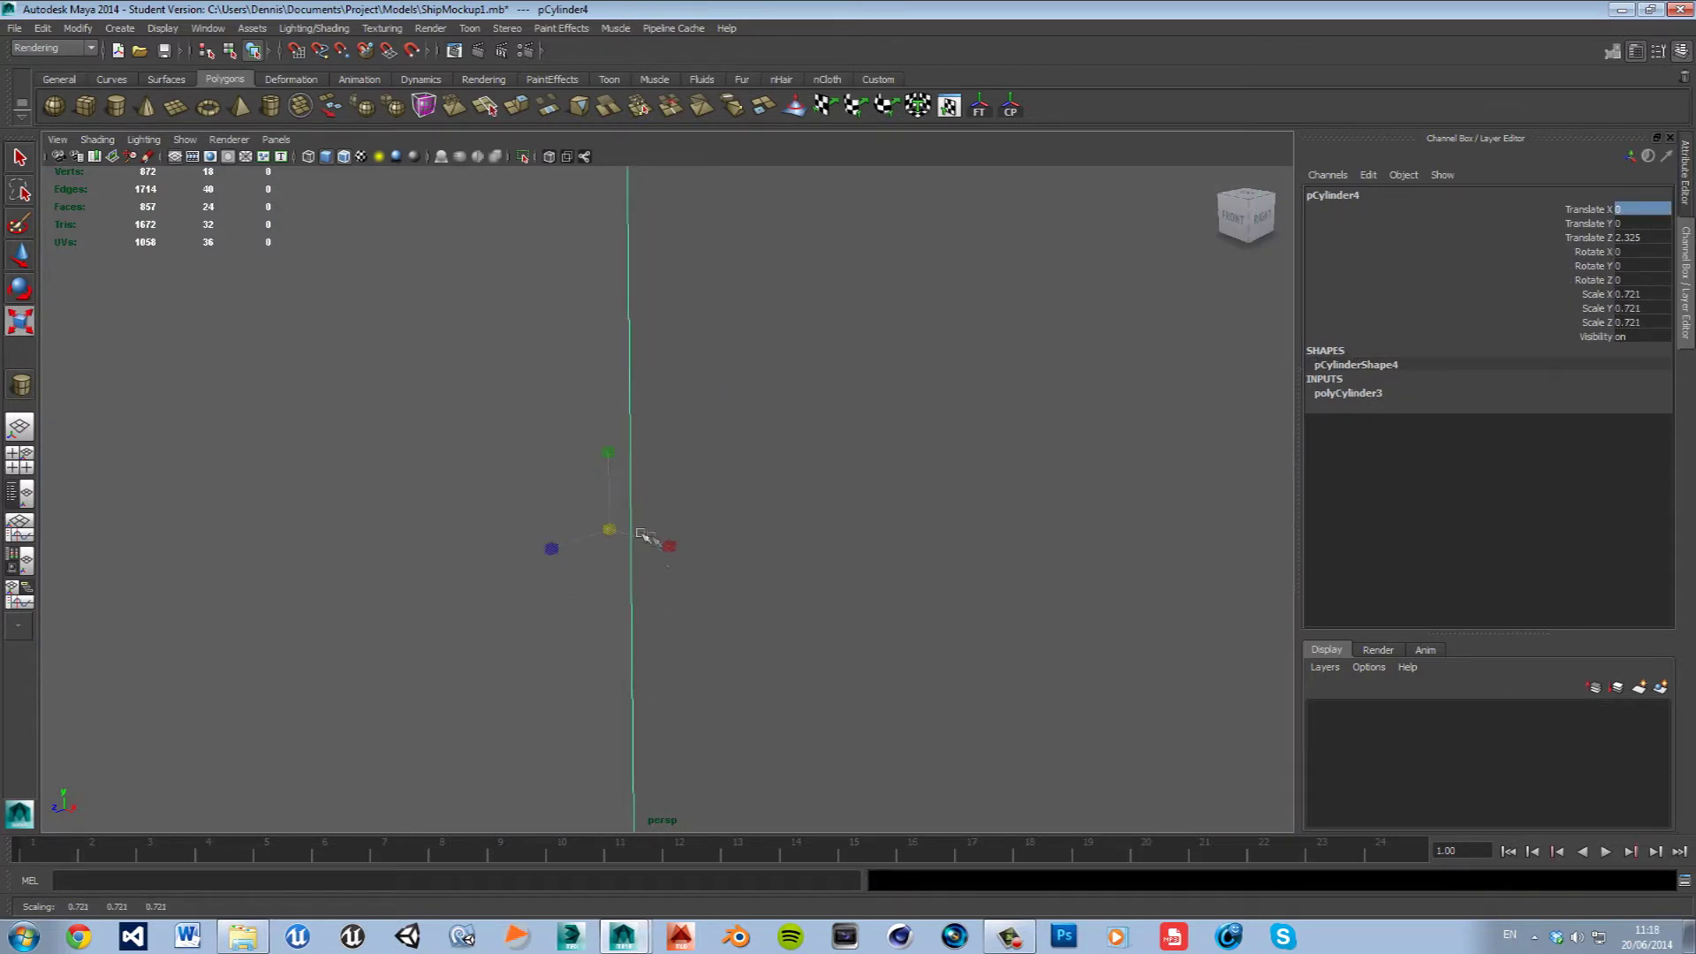
pyautogui.moveTo(646, 537)
pyautogui.mouseDown()
pyautogui.moveTo(595, 537)
pyautogui.moveTo(175, 659)
pyautogui.mouseUp()
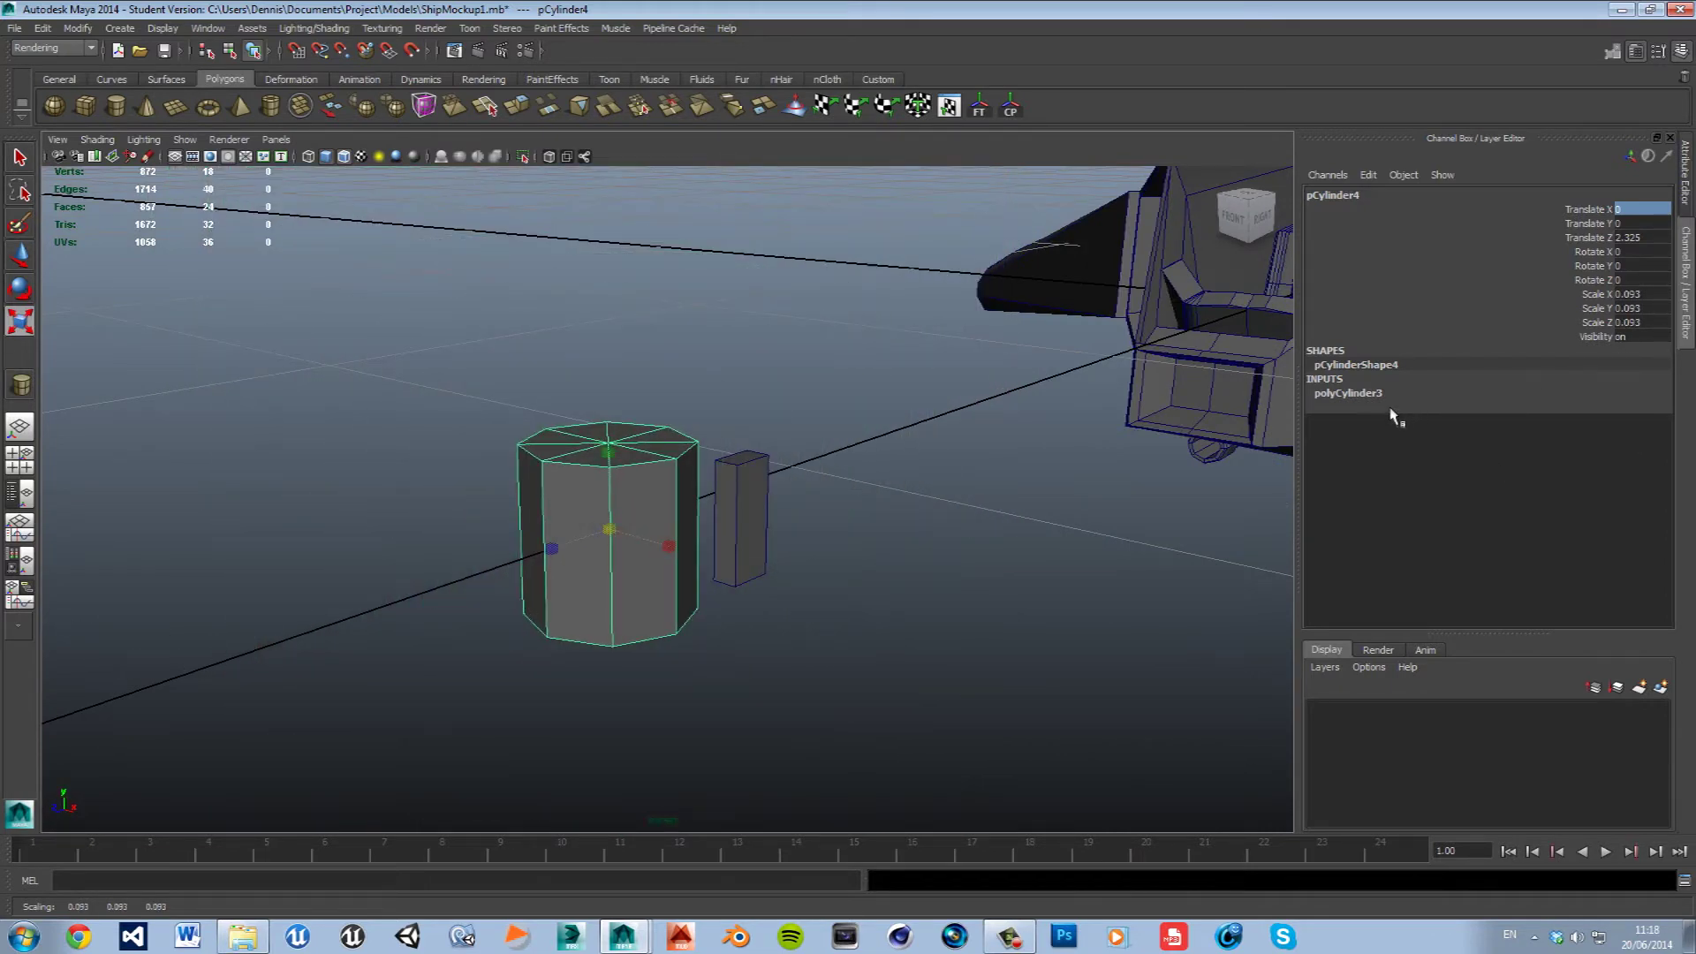
pyautogui.click(1351, 394)
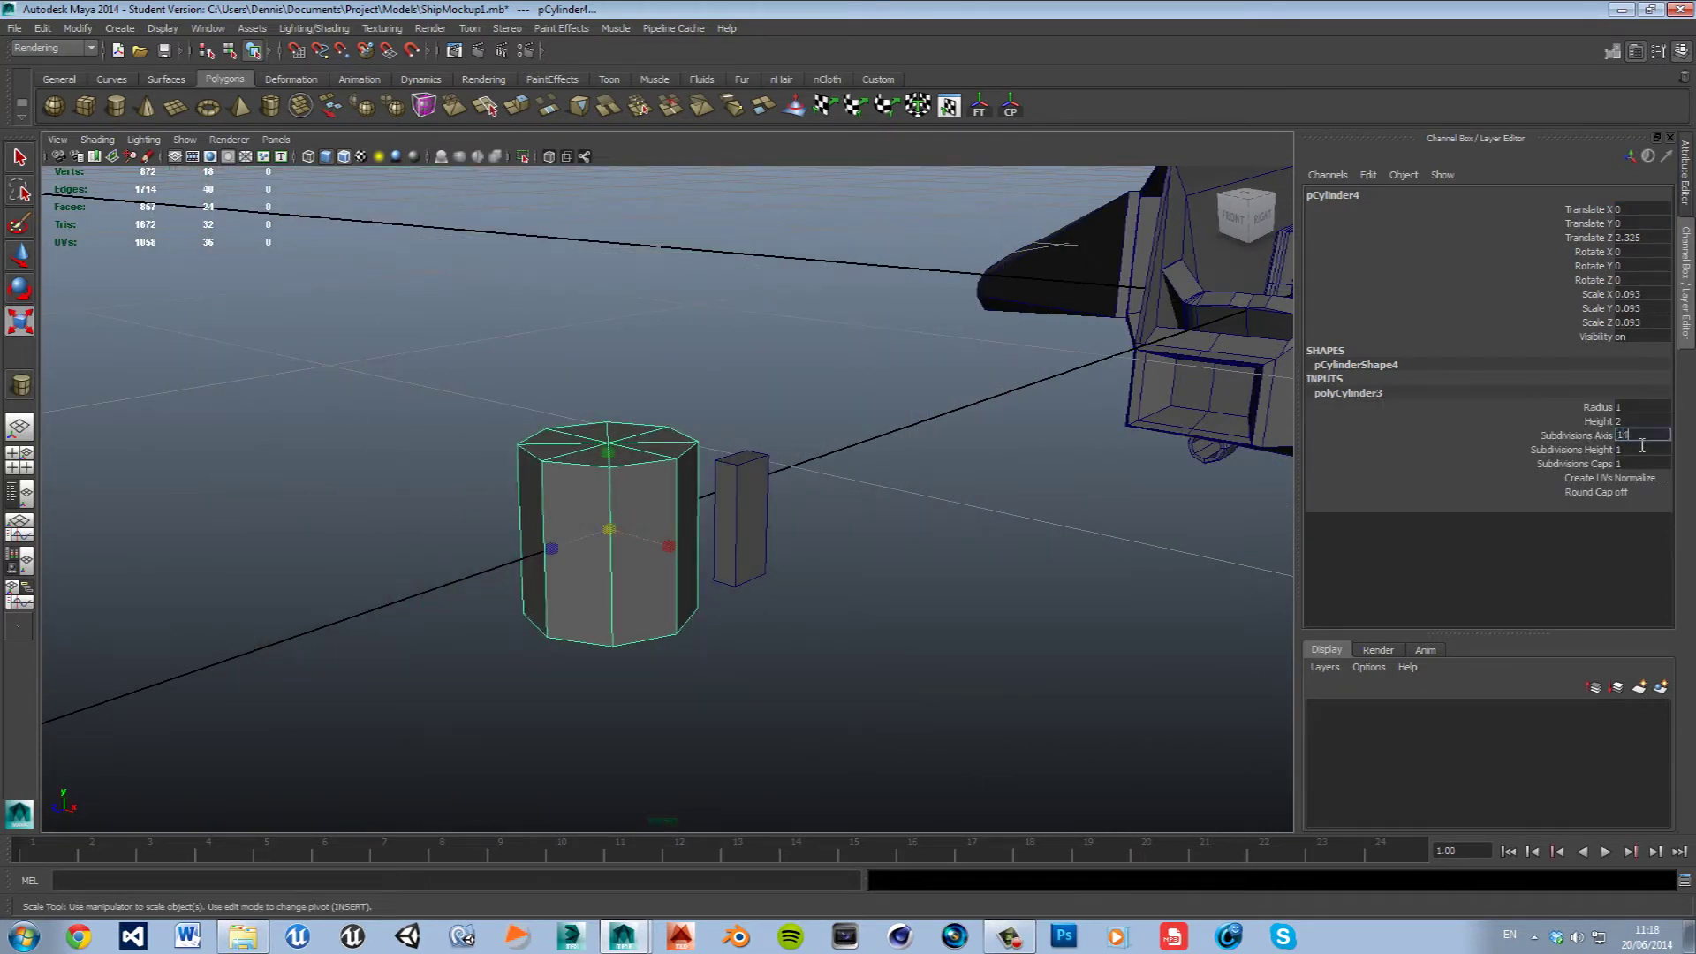
pyautogui.press('Return')
pyautogui.click(871, 491)
# Turn the cylinder on its side with Rotate Z set to 90.
pyautogui.keyDown('alt'); pyautogui.moveTo(871, 492); pyautogui.dragTo(927, 569); pyautogui.keyUp('alt')
pyautogui.click(654, 521)
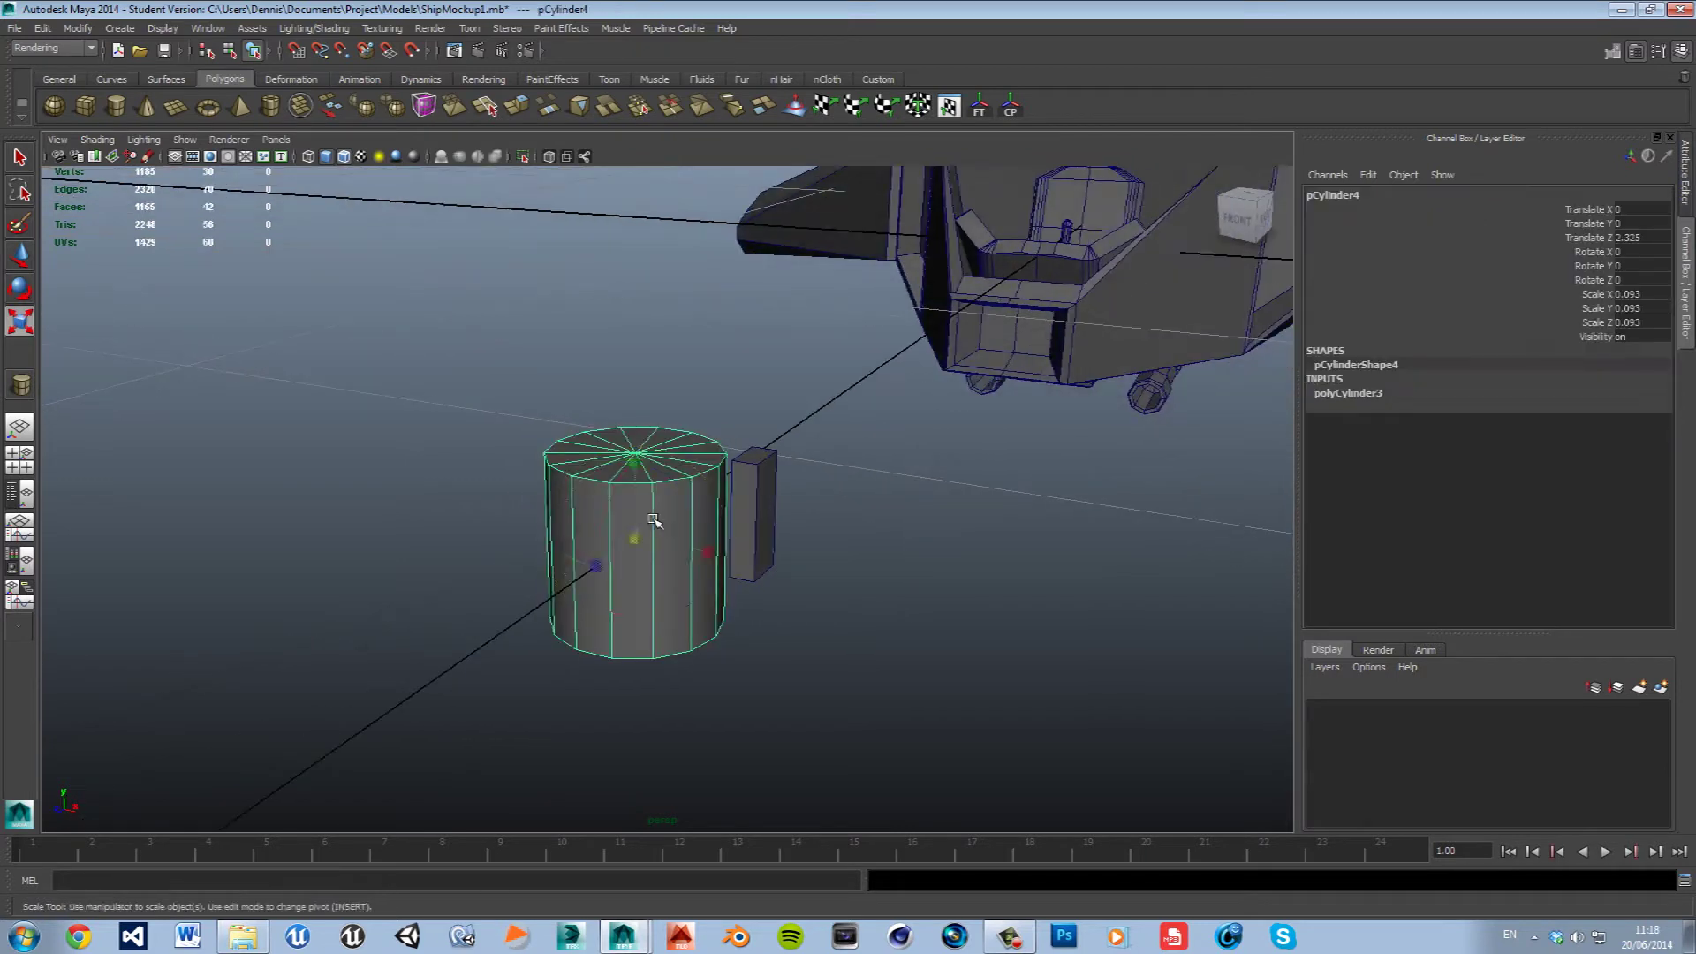
pyautogui.press('e')
pyautogui.moveTo(693, 502); pyautogui.dragTo(684, 492)
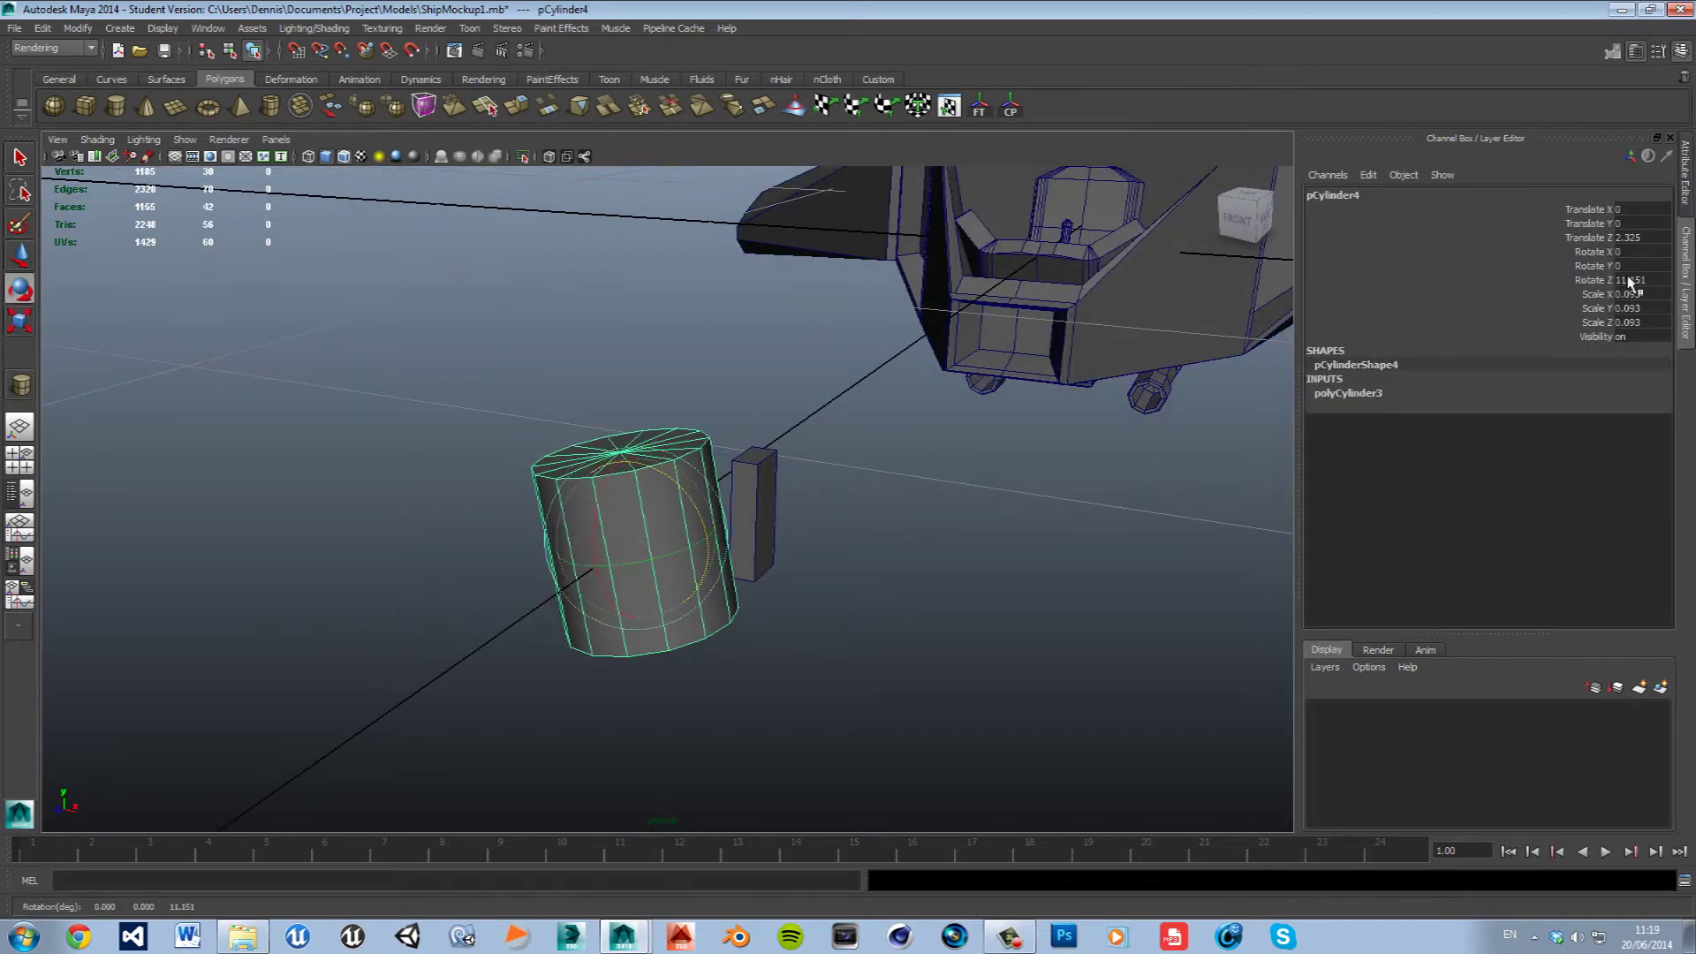
pyautogui.write('90')
pyautogui.press('Return')
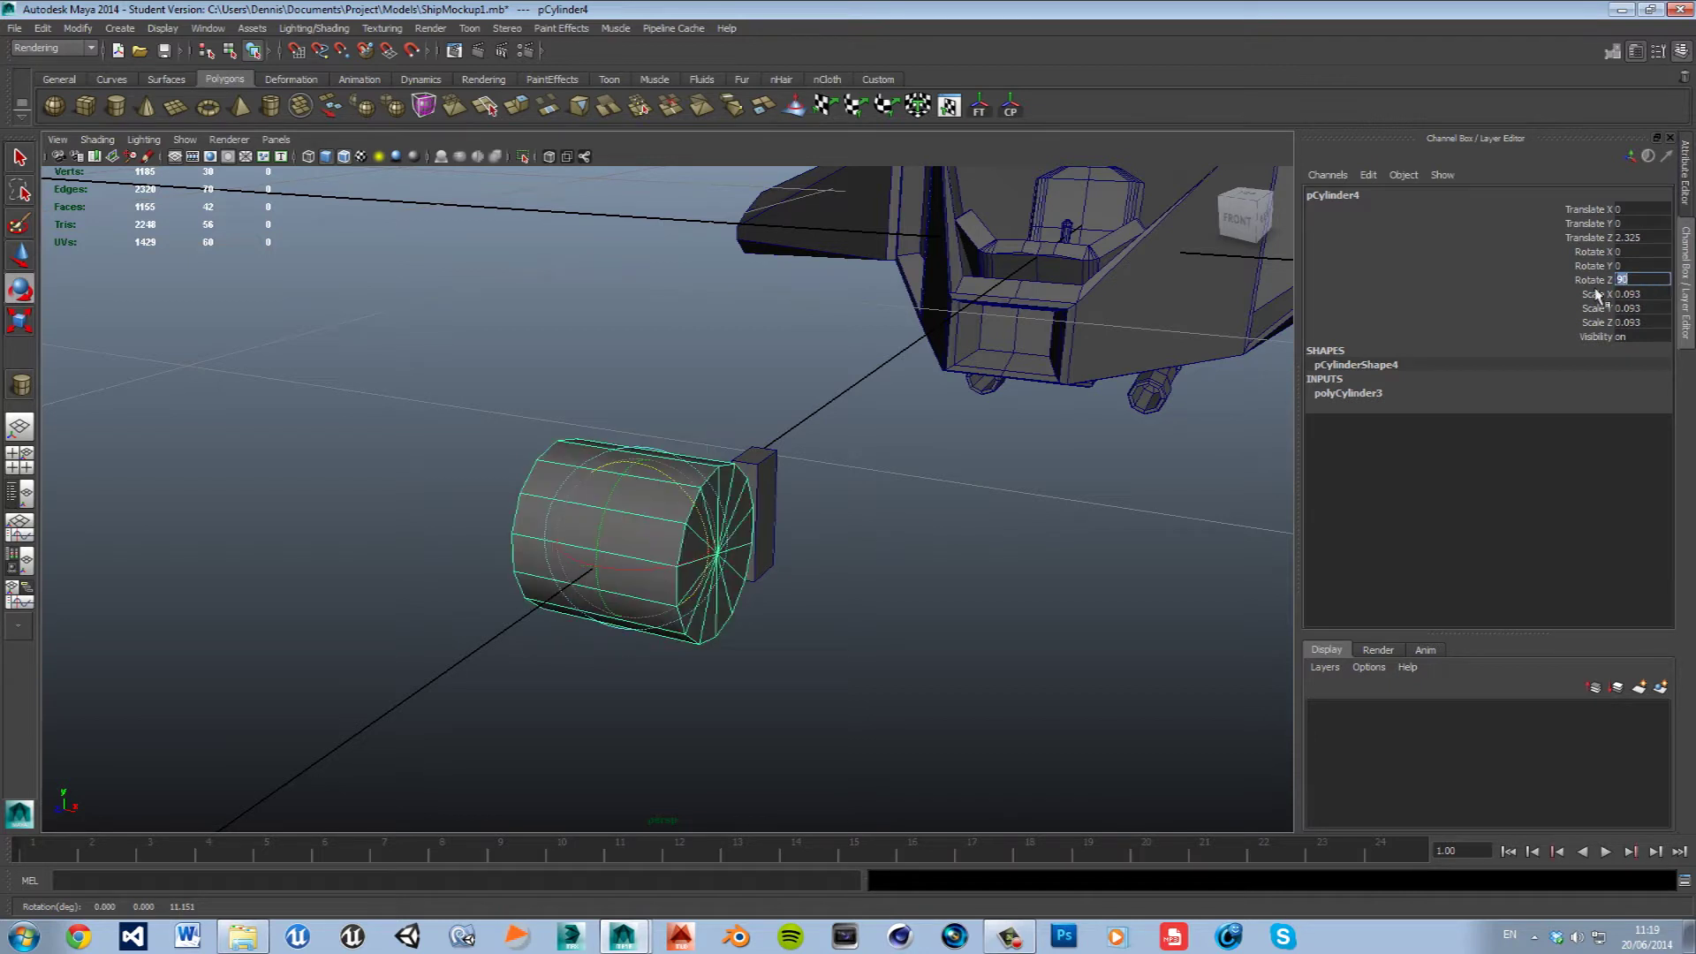
pyautogui.click(901, 583)
# Scale the cylinder tiny, raise it to the box top and isolate just the box and cylinder.
pyautogui.keyDown('alt'); pyautogui.moveTo(902, 584); pyautogui.dragTo(929, 597); pyautogui.keyUp('alt')
pyautogui.click(694, 543)
pyautogui.press('r')
pyautogui.moveTo(694, 543); pyautogui.dragTo(570, 571)
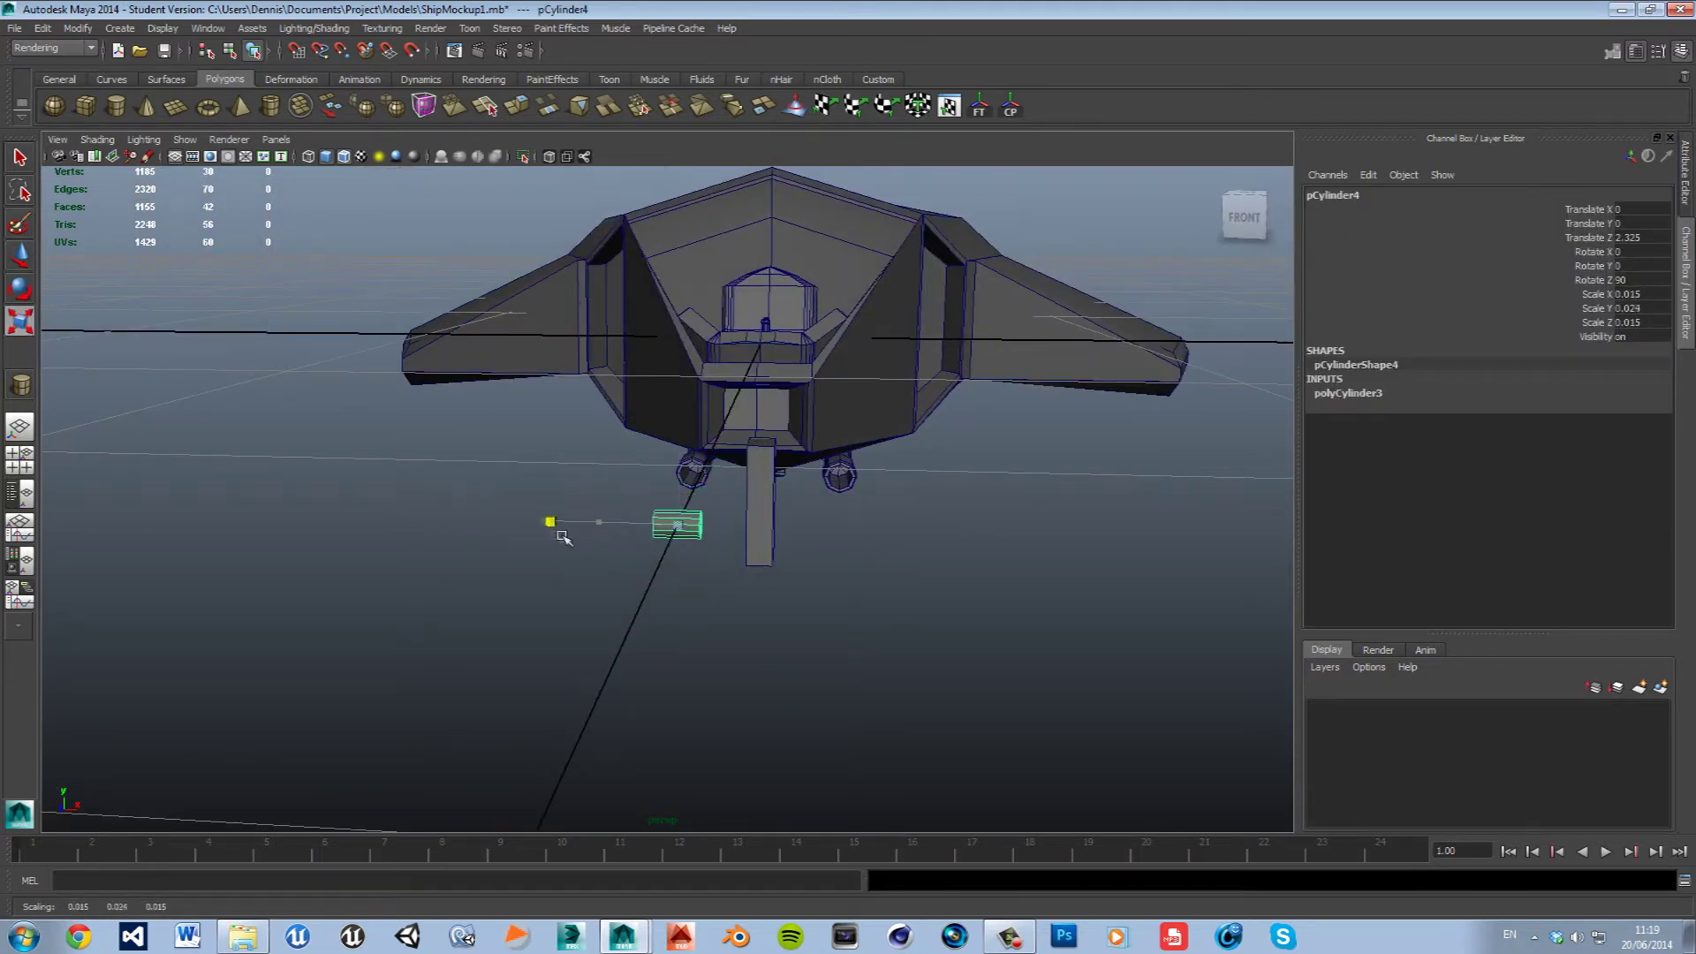
pyautogui.press('w')
pyautogui.moveTo(676, 527); pyautogui.dragTo(691, 394)
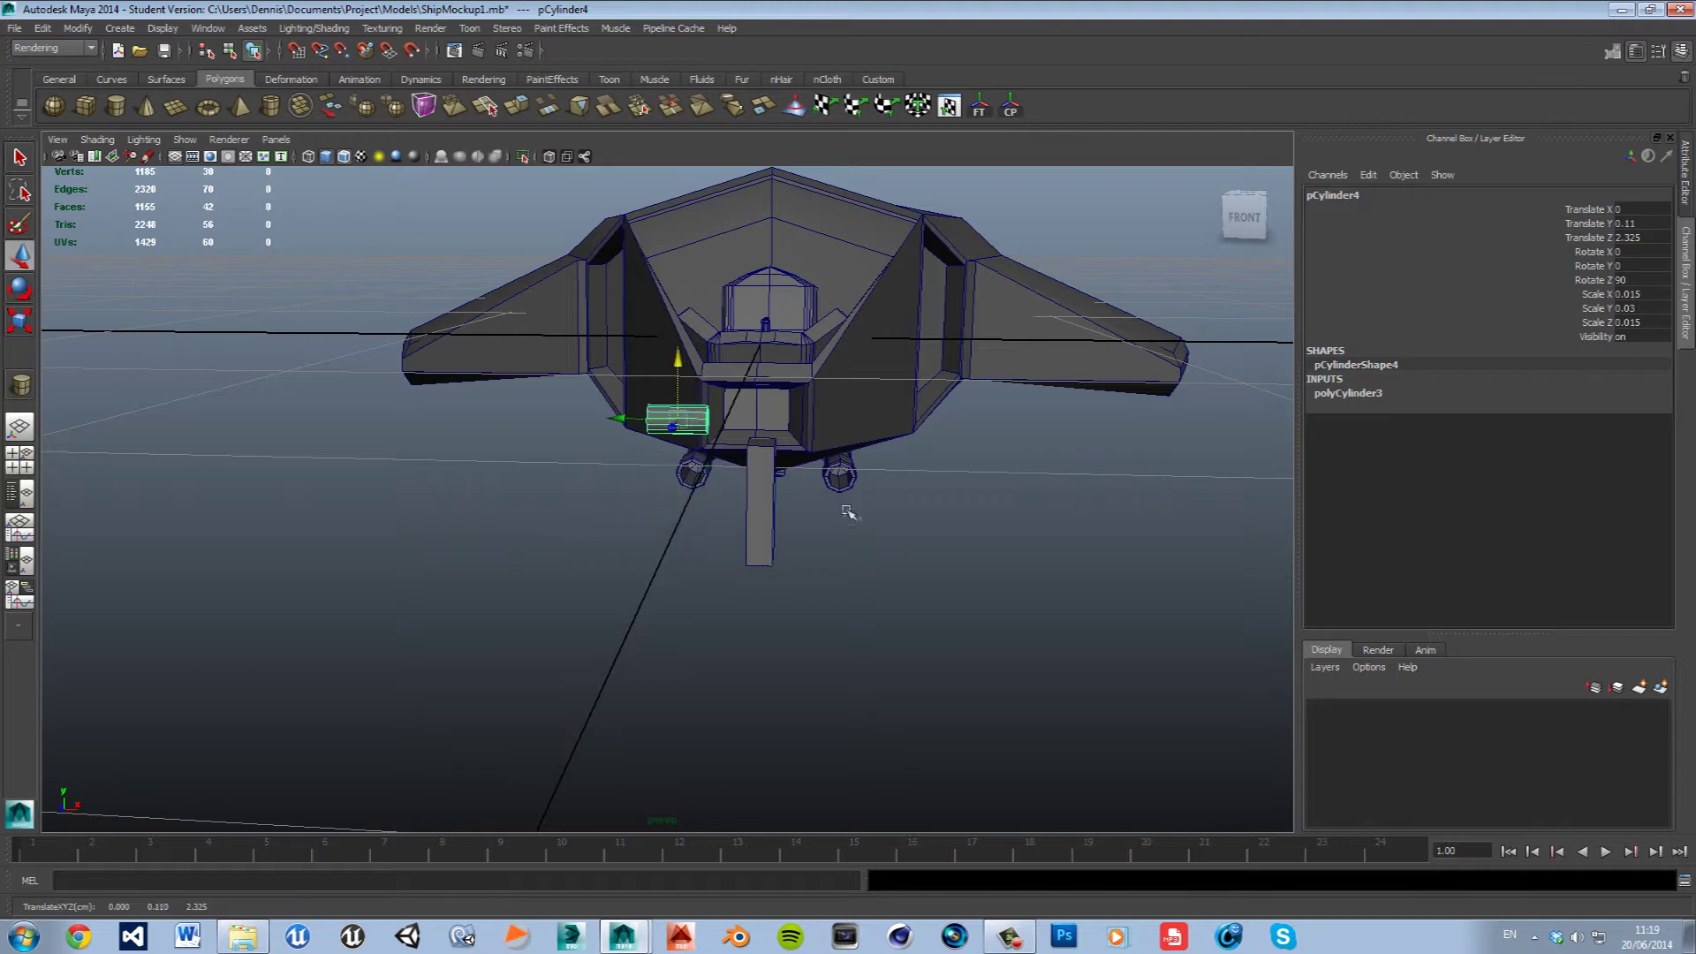
pyautogui.press('f')
pyautogui.click(853, 444)
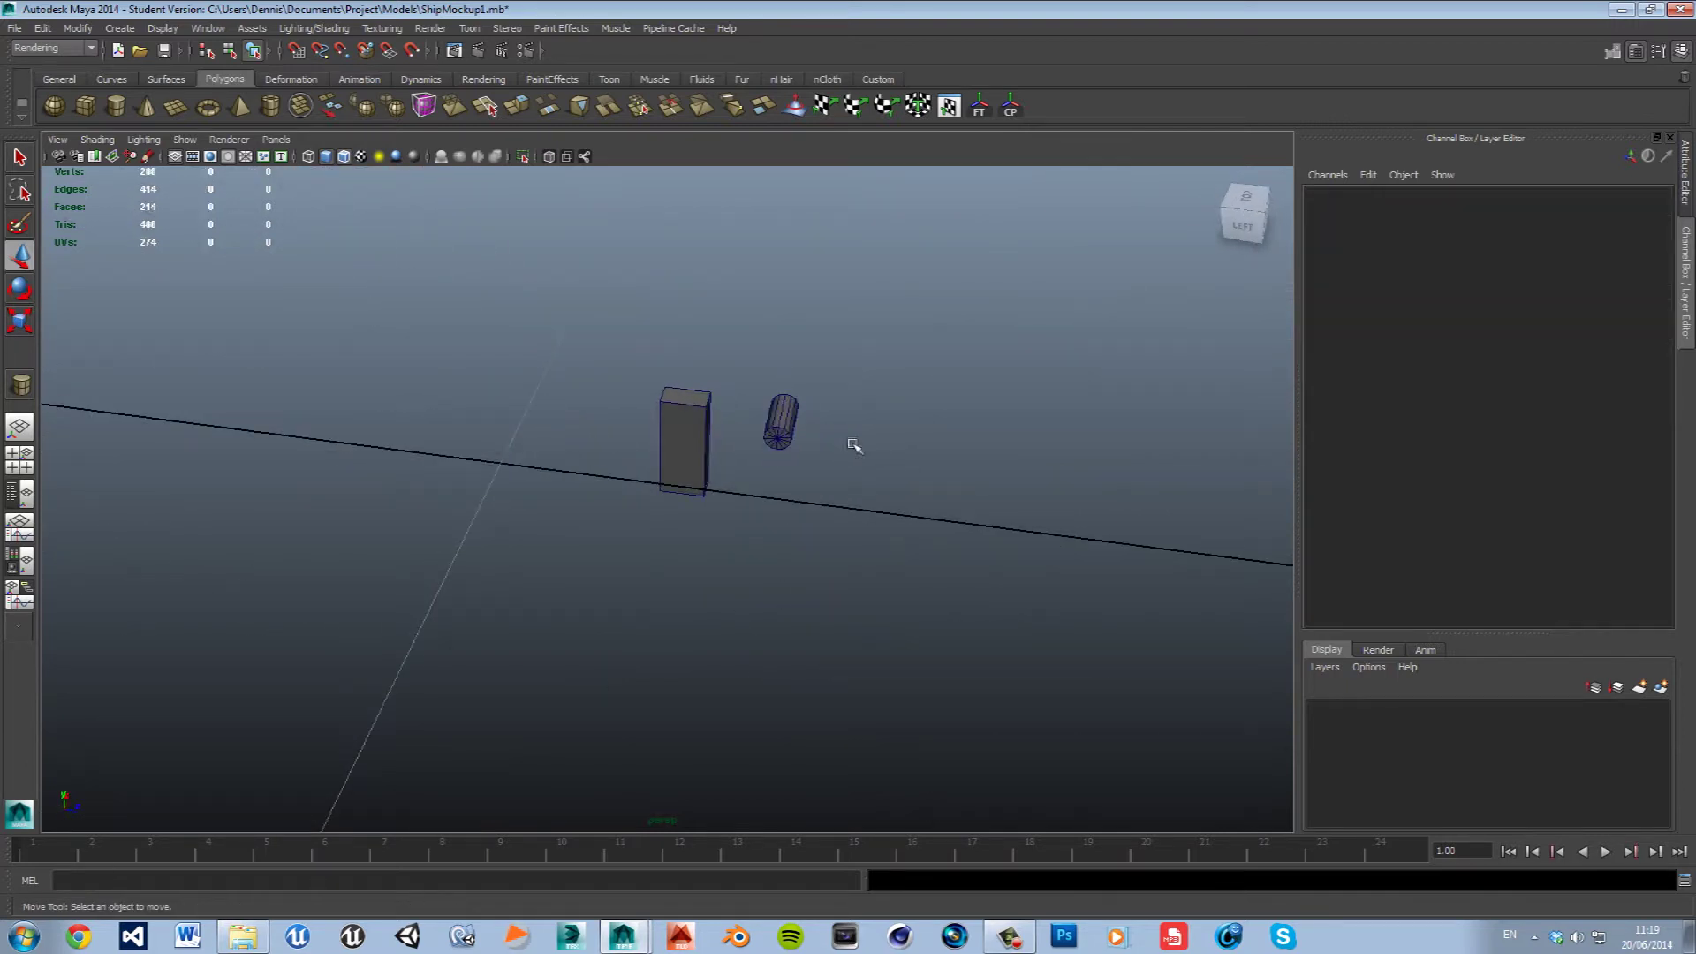
# Move the cylinder to sit across the top of the box and confirm its Z position.
pyautogui.click(783, 421)
pyautogui.moveTo(811, 444); pyautogui.dragTo(696, 413)
pyautogui.moveTo(874, 490)
pyautogui.keyDown('alt'); pyautogui.mouseDown()
pyautogui.moveTo(1060, 476)
pyautogui.moveTo(765, 408)
pyautogui.mouseUp(); pyautogui.keyUp('alt')
pyautogui.moveTo(643, 348); pyautogui.dragTo(647, 398)
pyautogui.moveTo(722, 456)
pyautogui.mouseDown()
pyautogui.moveTo(680, 460)
pyautogui.moveTo(756, 570)
pyautogui.mouseUp()
pyautogui.press('r')
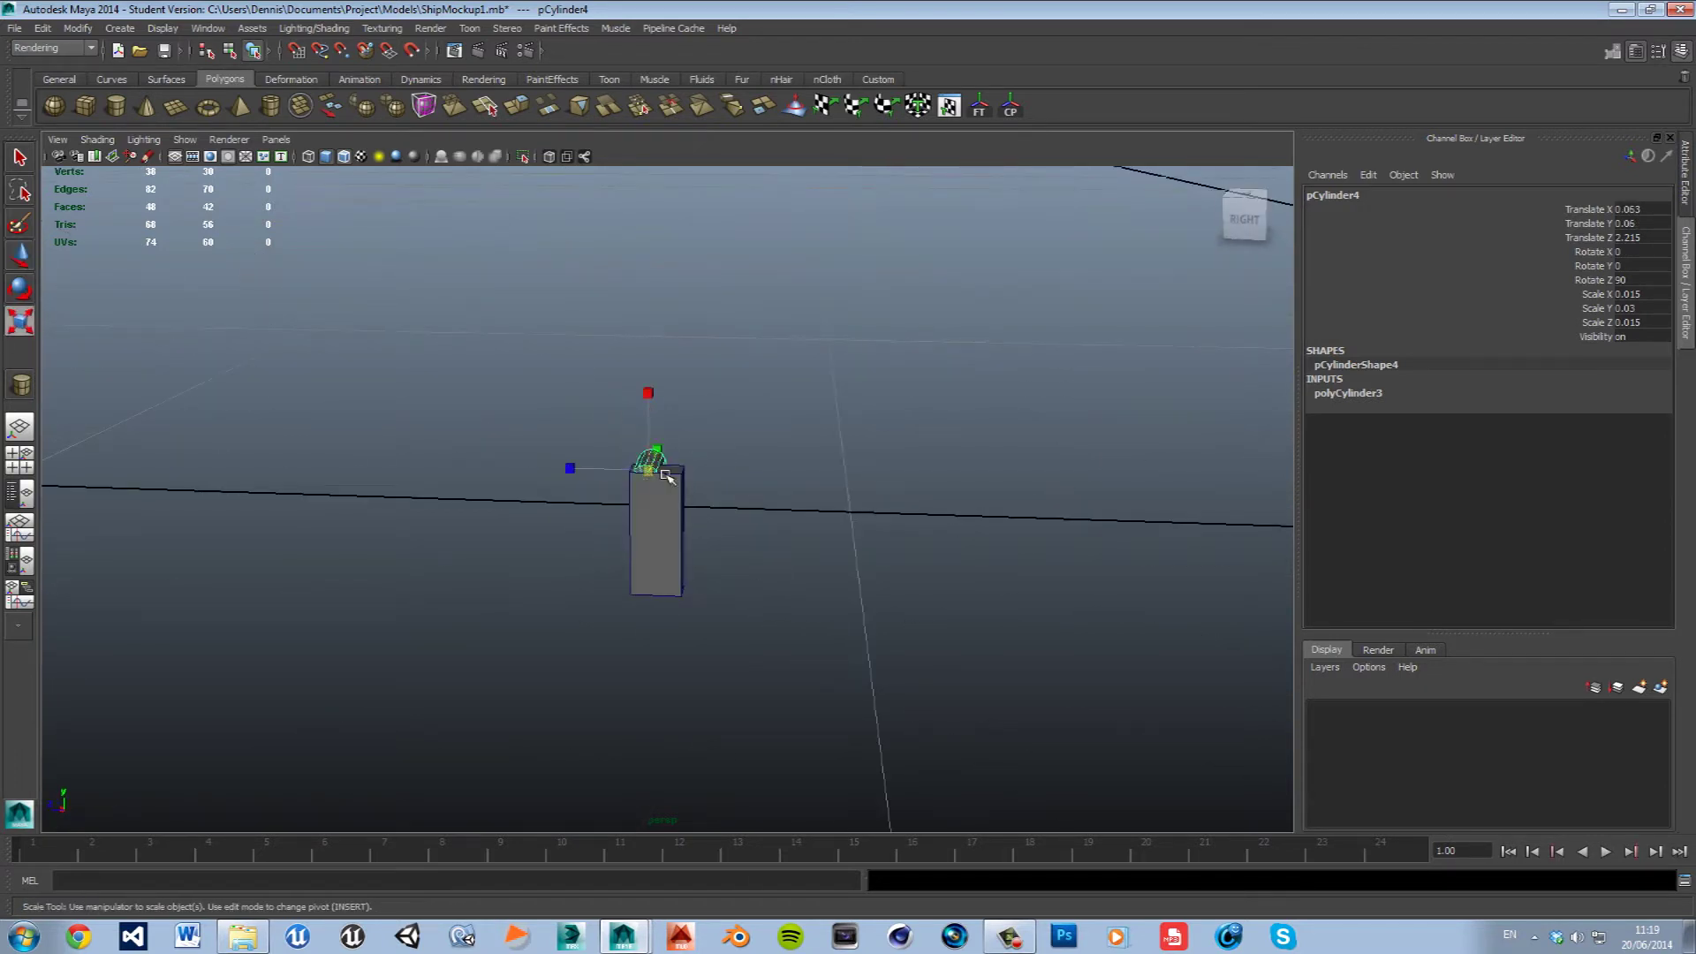
pyautogui.moveTo(664, 478); pyautogui.dragTo(673, 481)
pyautogui.click(670, 523)
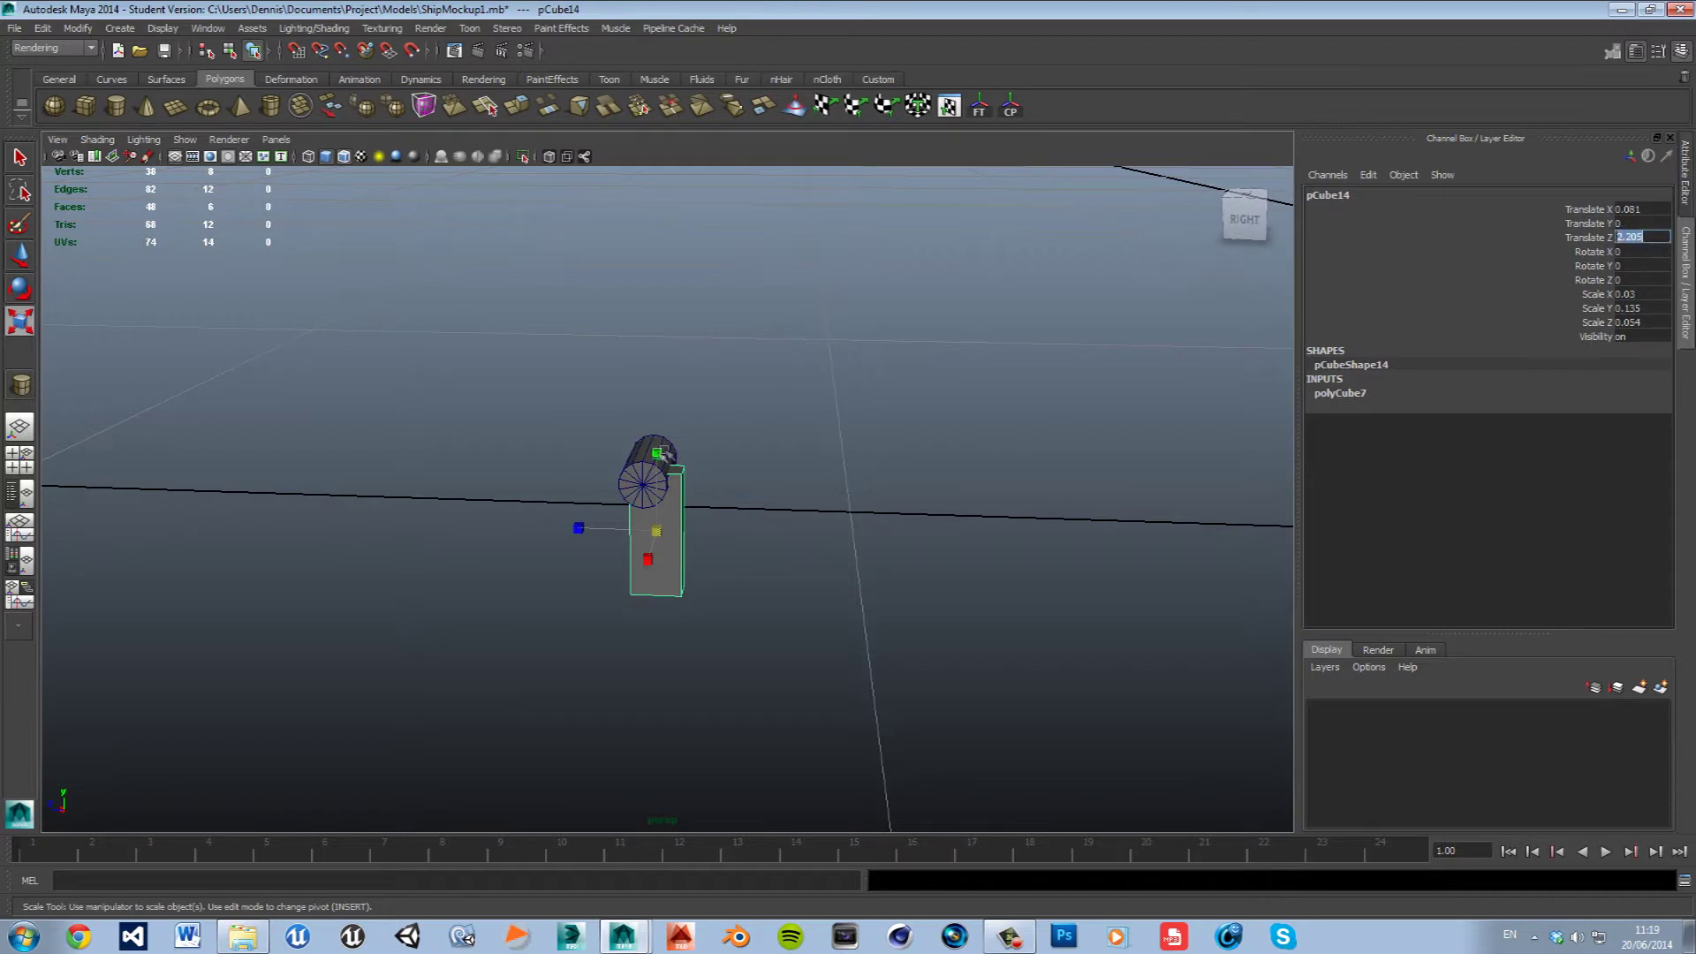
pyautogui.click(650, 483)
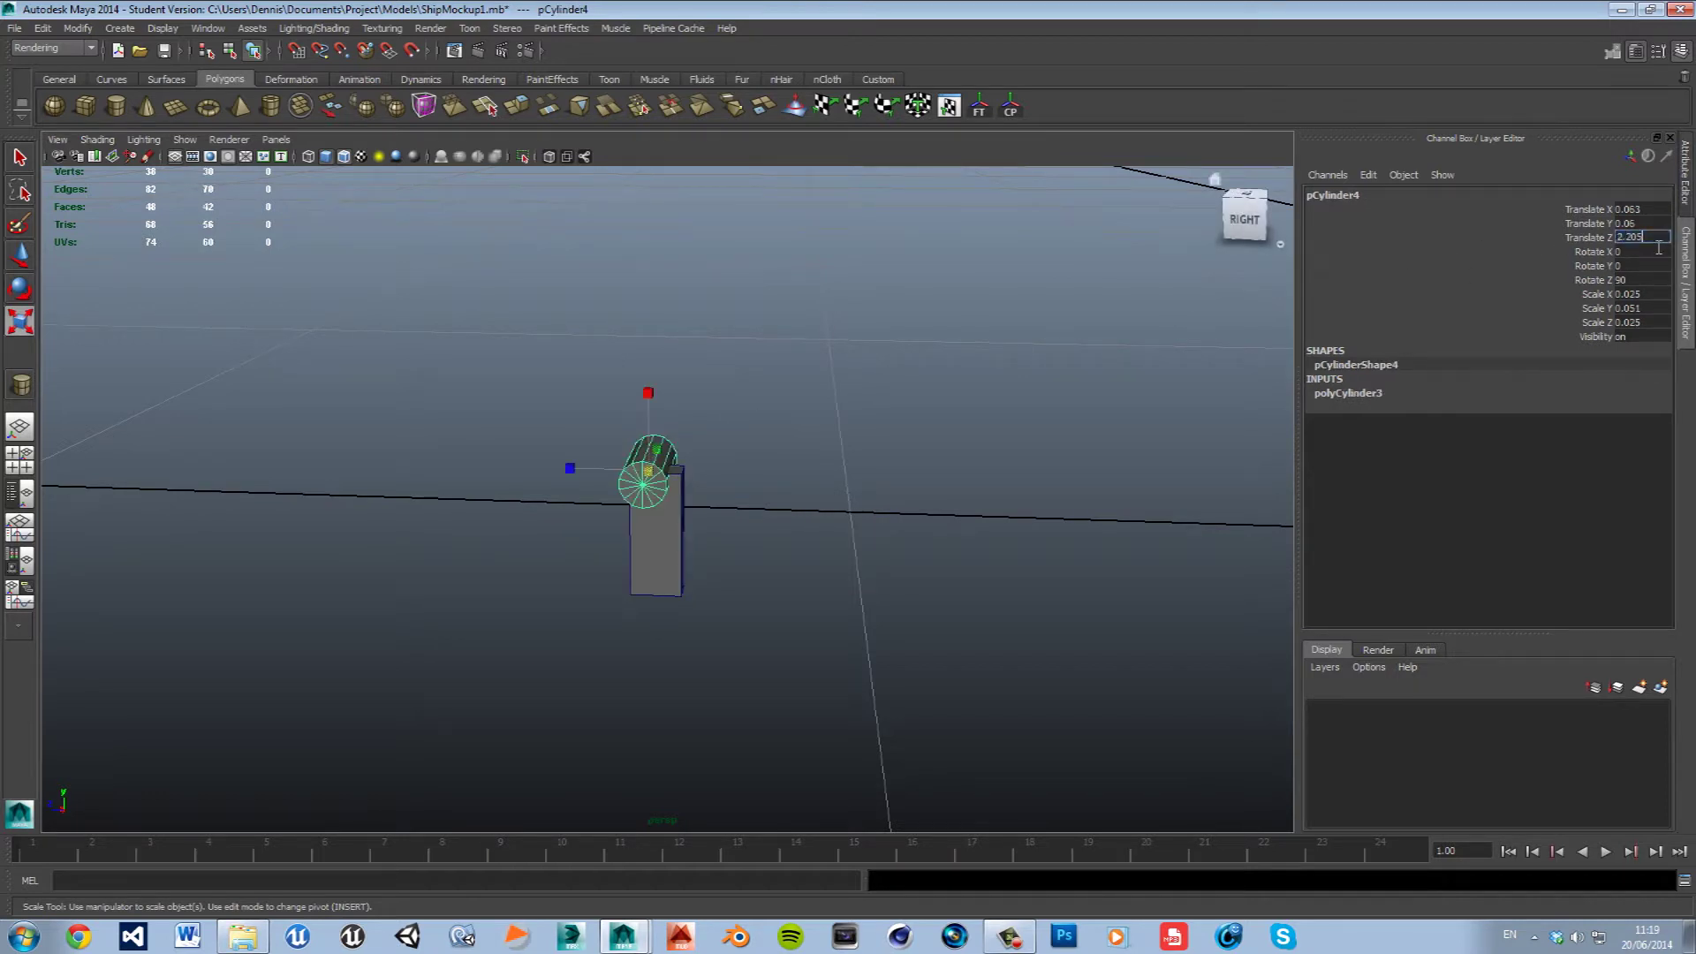
pyautogui.press('Return')
pyautogui.click(1008, 397)
pyautogui.scroll(5, 822, 511)
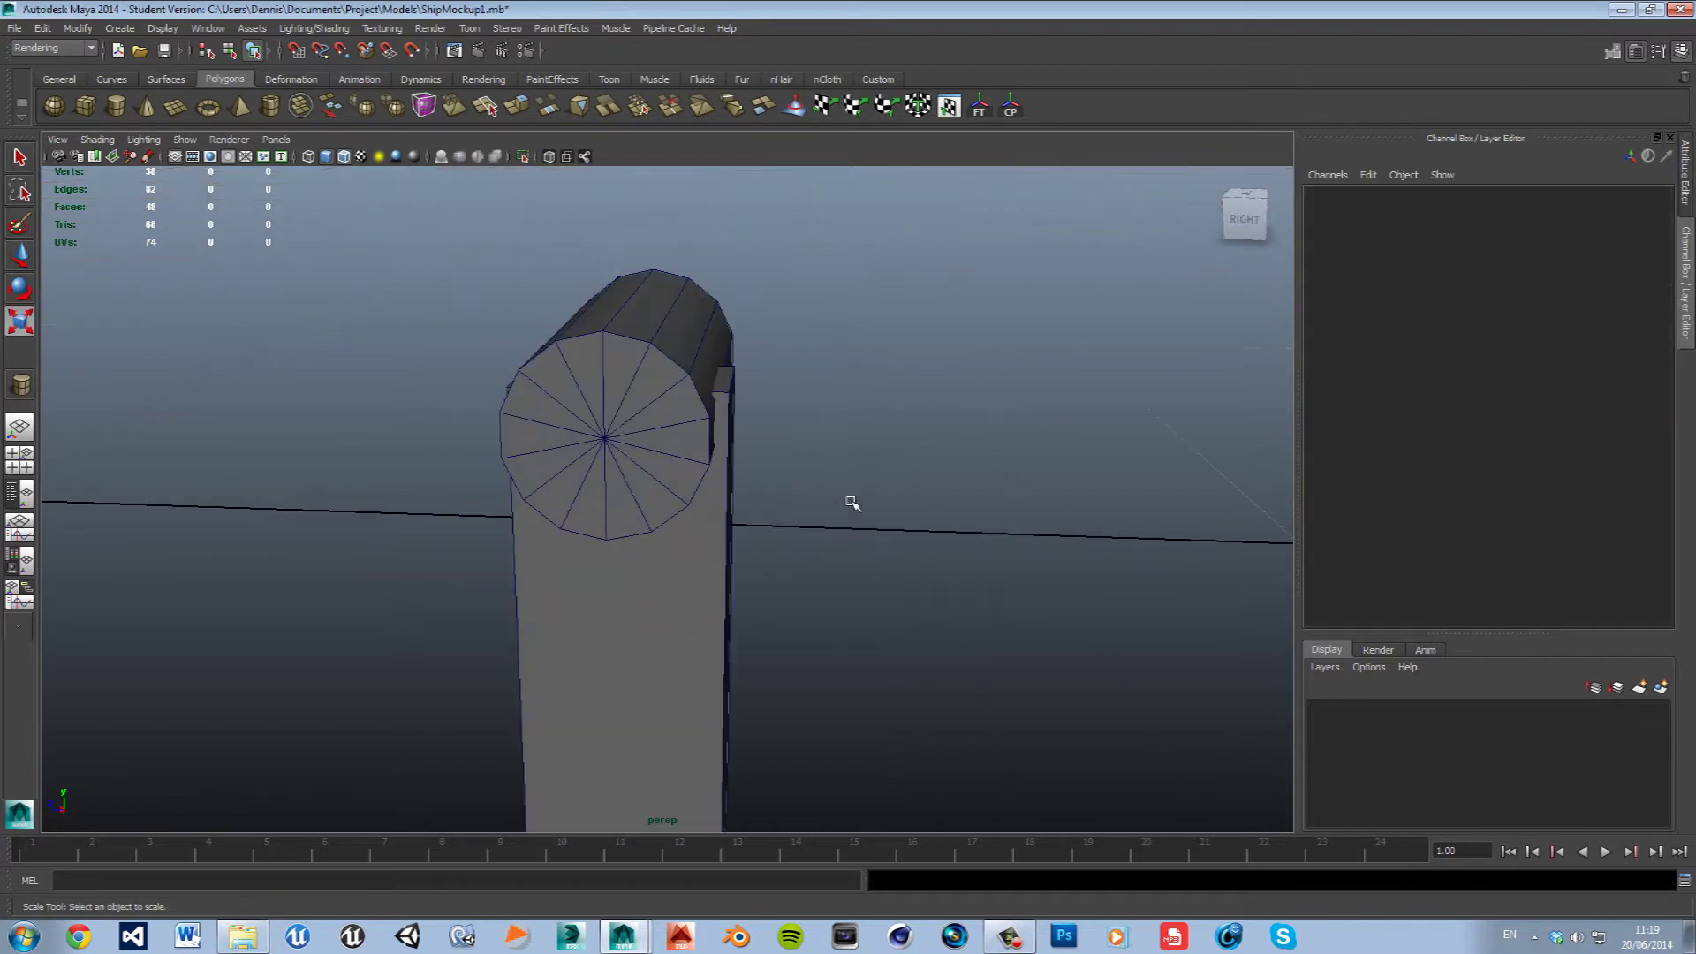
# Enlarge the cylinder and narrow it along X into a handle.
pyautogui.keyDown('alt'); pyautogui.moveTo(852, 502); pyautogui.dragTo(874, 438); pyautogui.keyUp('alt')
pyautogui.click(898, 413)
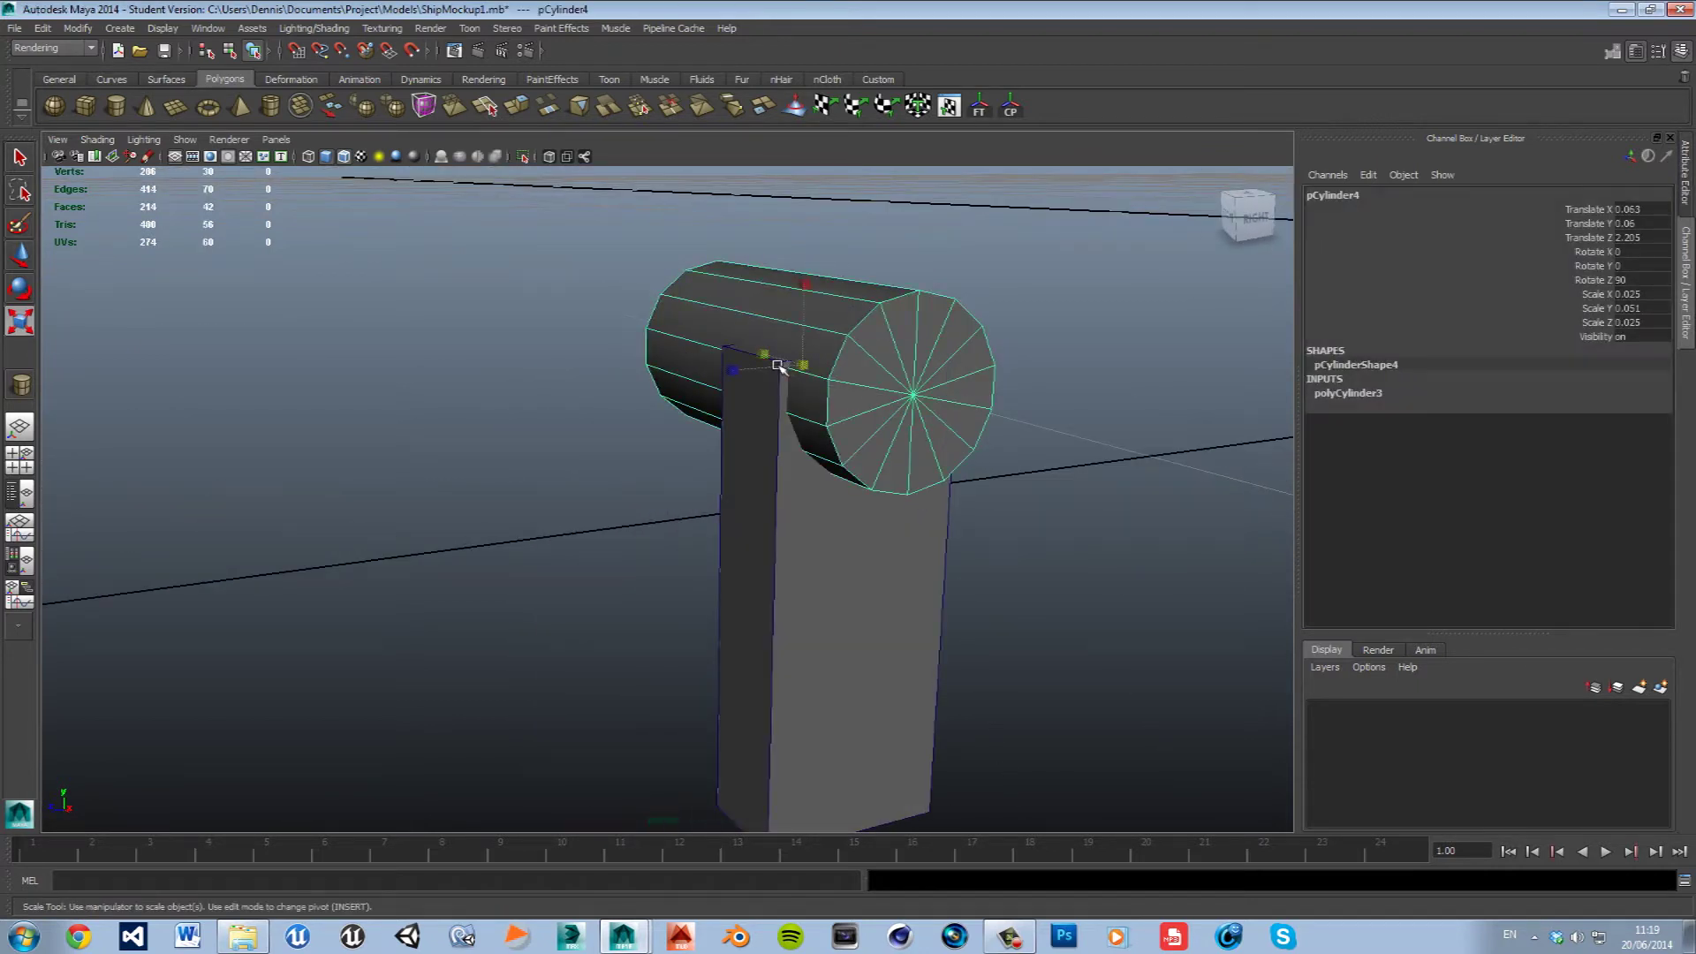
pyautogui.moveTo(778, 365)
pyautogui.mouseDown()
pyautogui.moveTo(906, 337)
pyautogui.moveTo(742, 451)
pyautogui.moveTo(646, 455)
pyautogui.mouseUp()
pyautogui.scroll(-6, 821, 397)
pyautogui.press('w')
pyautogui.moveTo(671, 559)
pyautogui.keyDown('alt'); pyautogui.mouseDown()
pyautogui.moveTo(742, 531)
pyautogui.moveTo(796, 569)
pyautogui.moveTo(822, 557)
pyautogui.mouseUp(); pyautogui.keyUp('alt')
pyautogui.press('r')
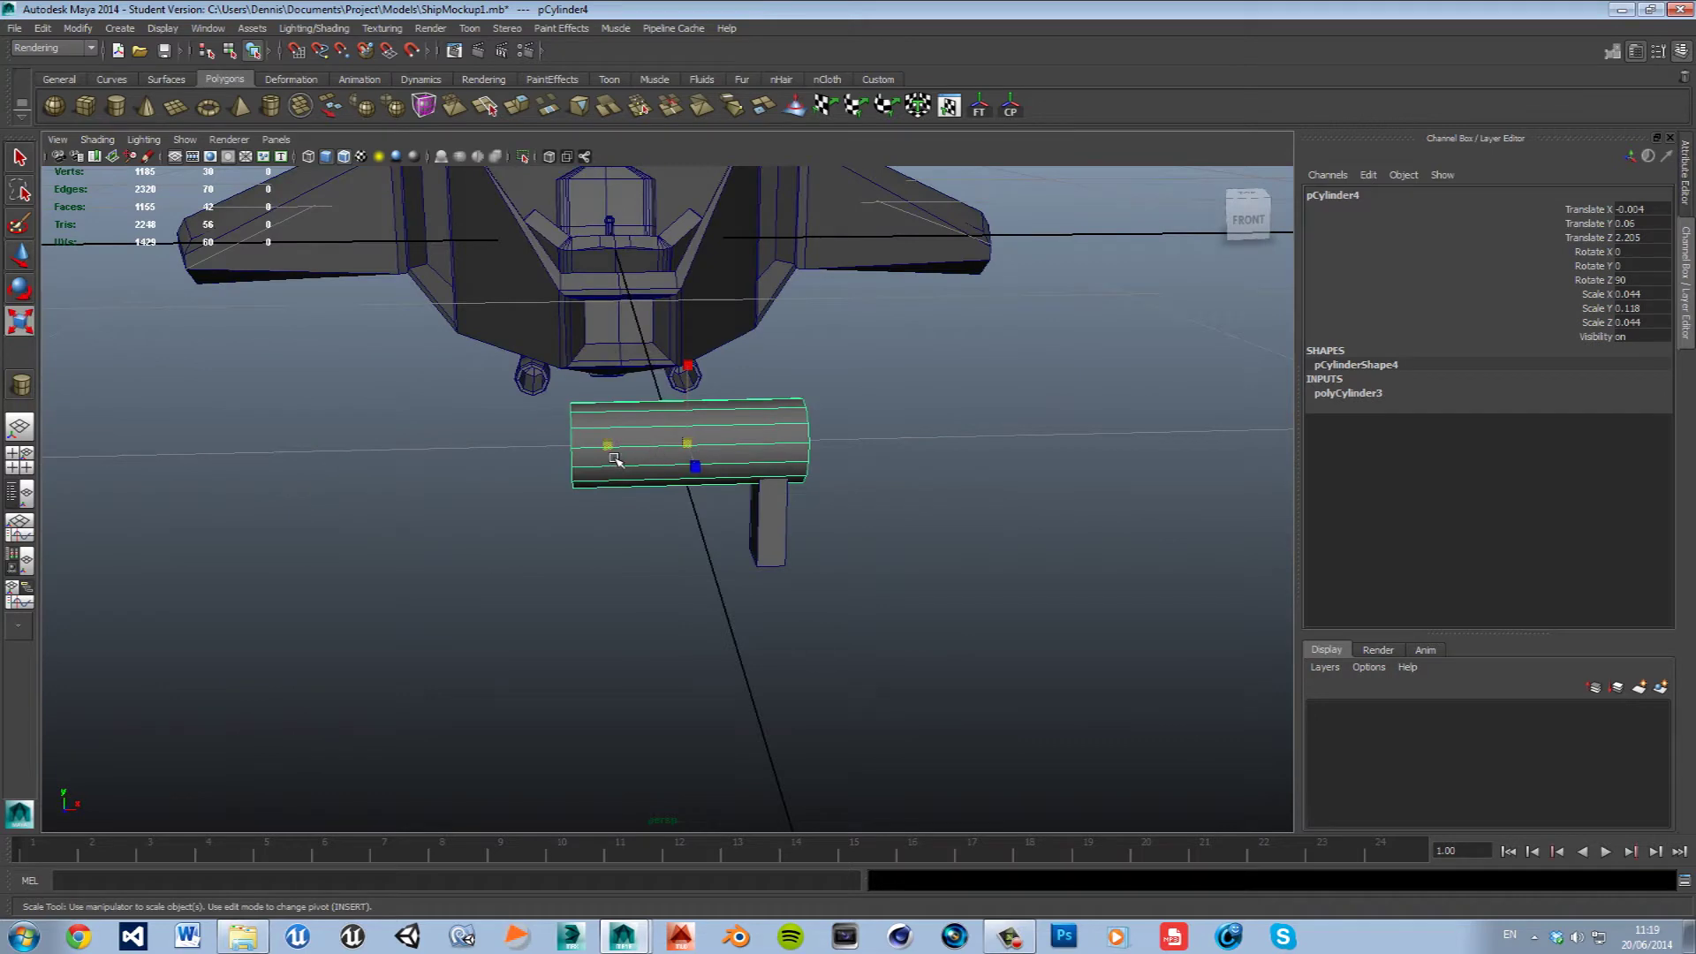
pyautogui.moveTo(614, 458); pyautogui.dragTo(647, 457)
pyautogui.press('w')
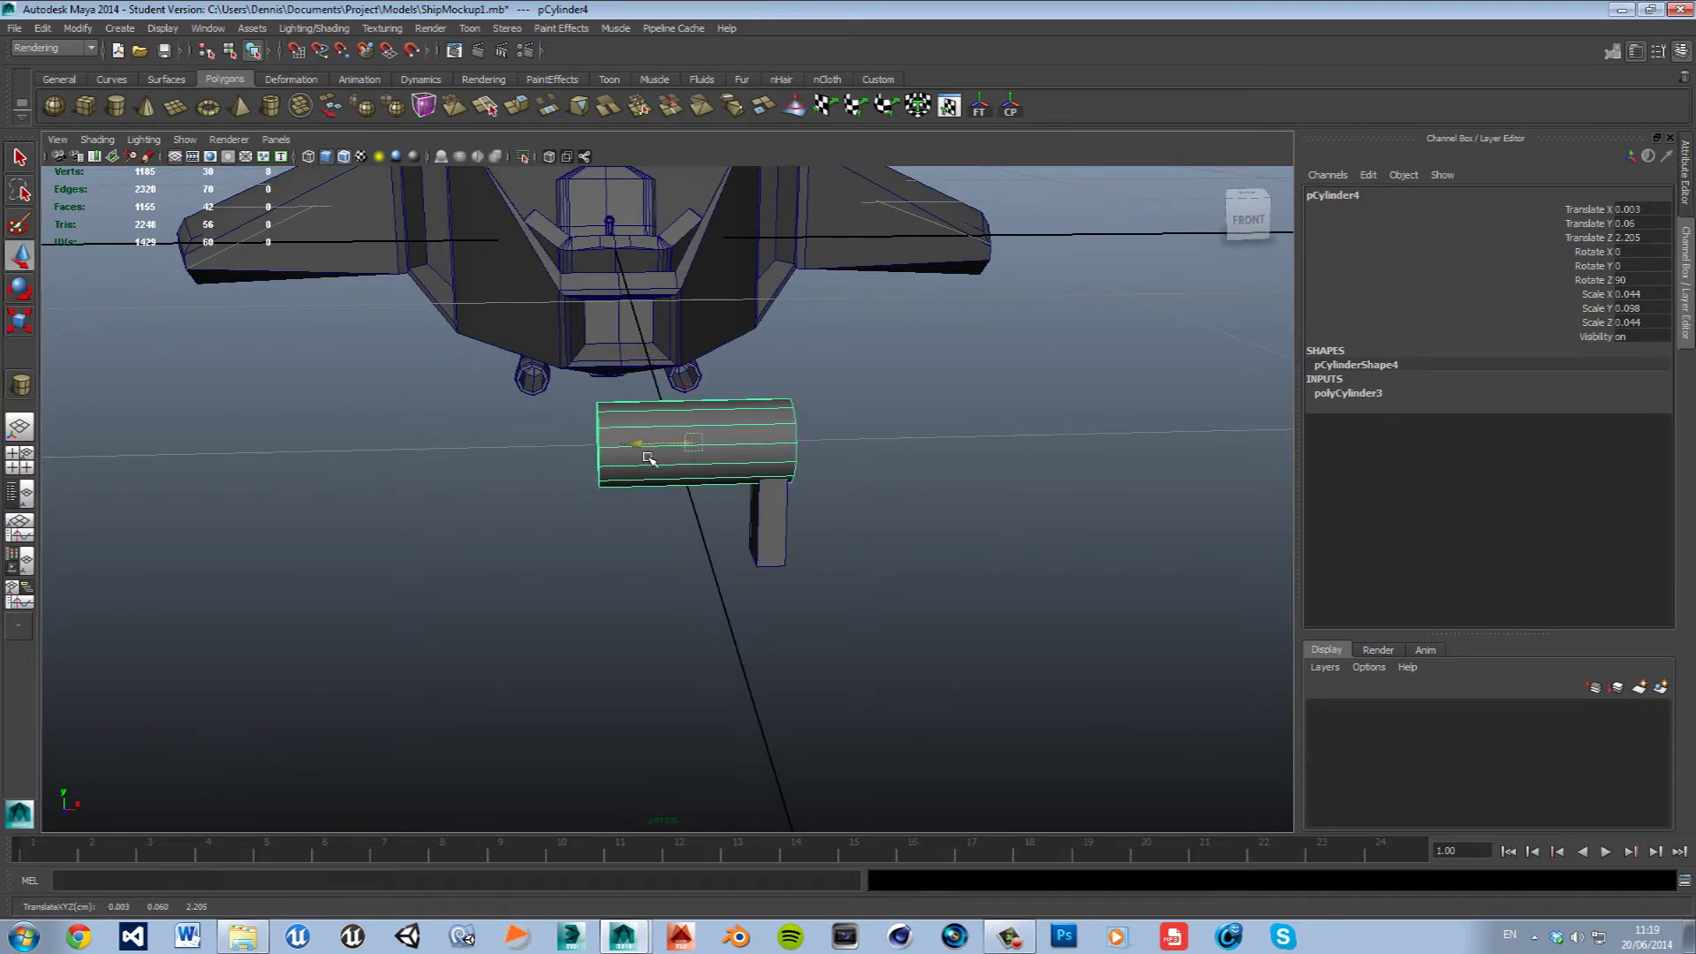
pyautogui.click(678, 626)
pyautogui.moveTo(678, 627)
pyautogui.keyDown('alt'); pyautogui.mouseDown()
pyautogui.moveTo(902, 596)
pyautogui.moveTo(848, 603)
pyautogui.moveTo(743, 556)
pyautogui.mouseUp(); pyautogui.keyUp('alt')
# Pull the post's bottom face downward to make the control stick taller.
pyautogui.click(769, 523)
pyautogui.moveTo(782, 556); pyautogui.dragTo(834, 531, button='right')
pyautogui.click(782, 576)
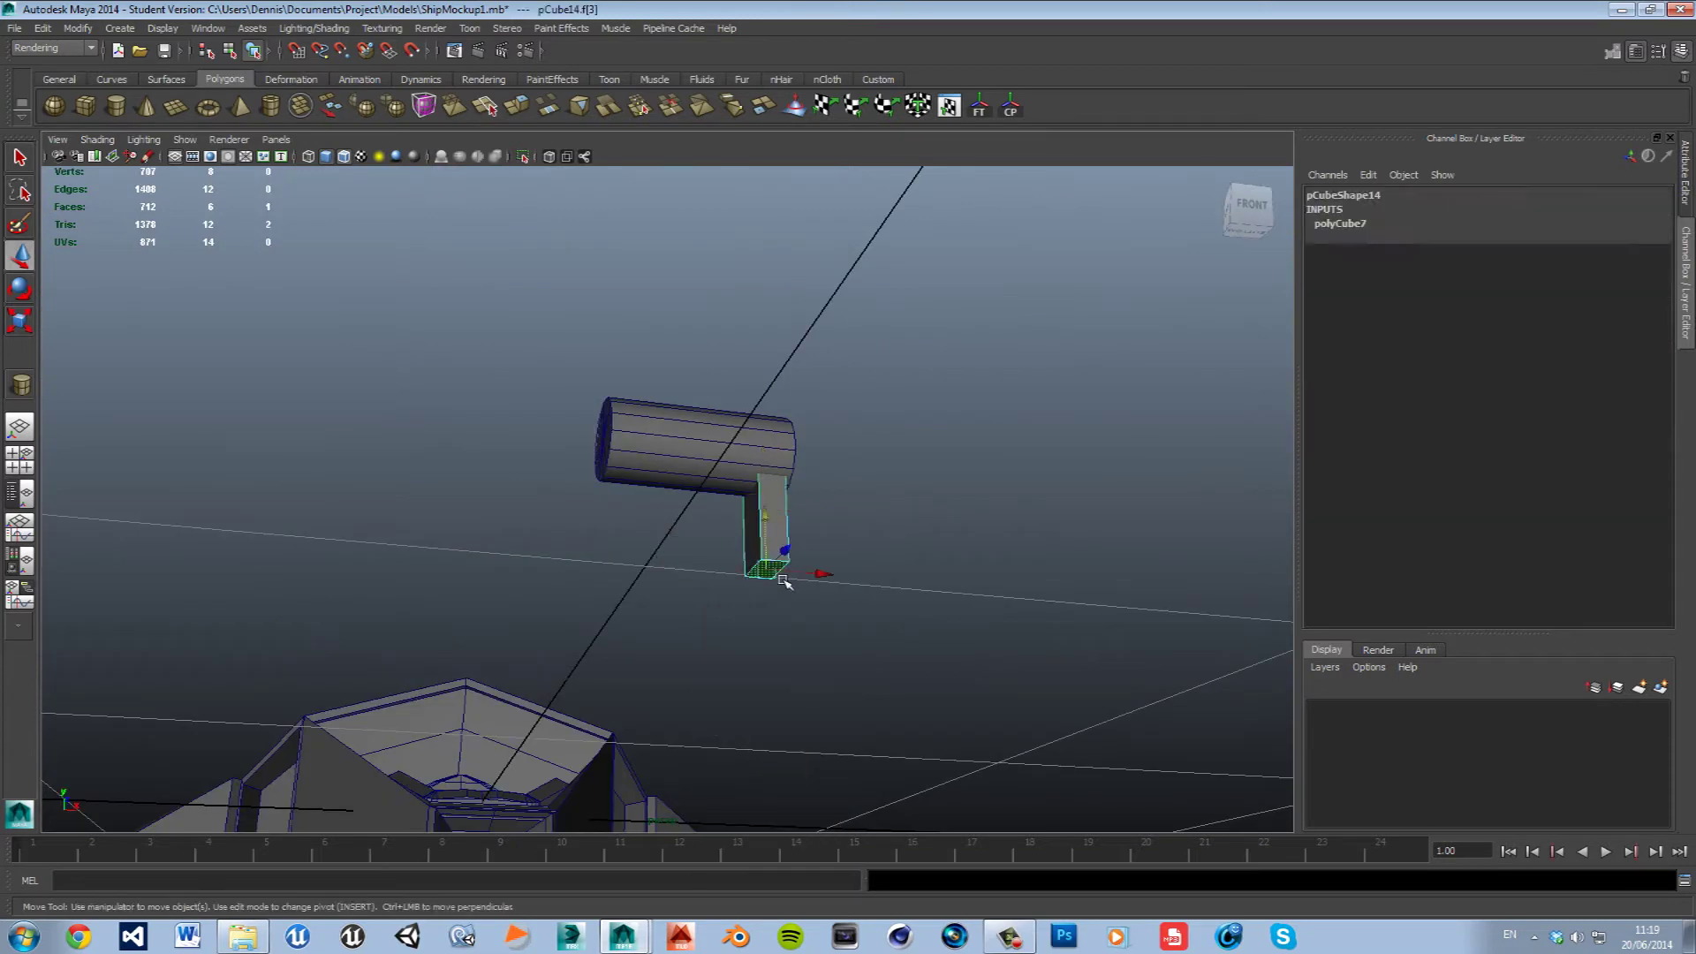
pyautogui.moveTo(779, 530); pyautogui.dragTo(783, 636)
pyautogui.click(980, 596)
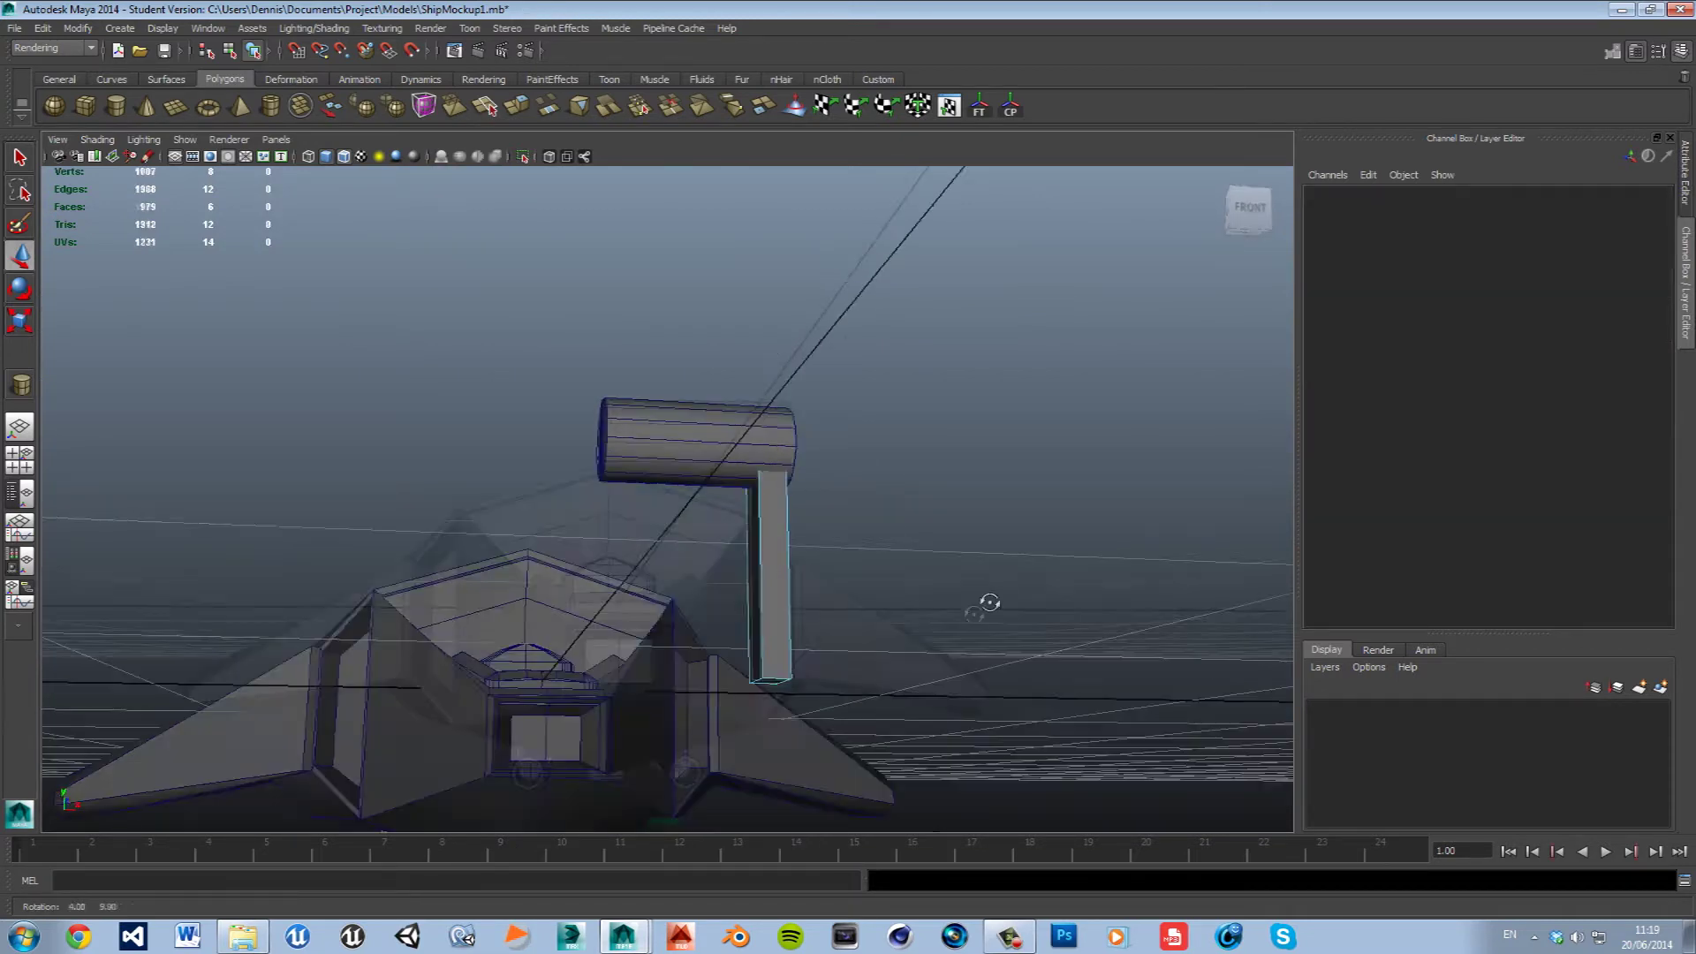
pyautogui.moveTo(981, 597)
pyautogui.keyDown('alt'); pyautogui.mouseDown()
pyautogui.moveTo(861, 635)
pyautogui.moveTo(769, 624)
pyautogui.moveTo(862, 633)
pyautogui.mouseUp(); pyautogui.keyUp('alt')
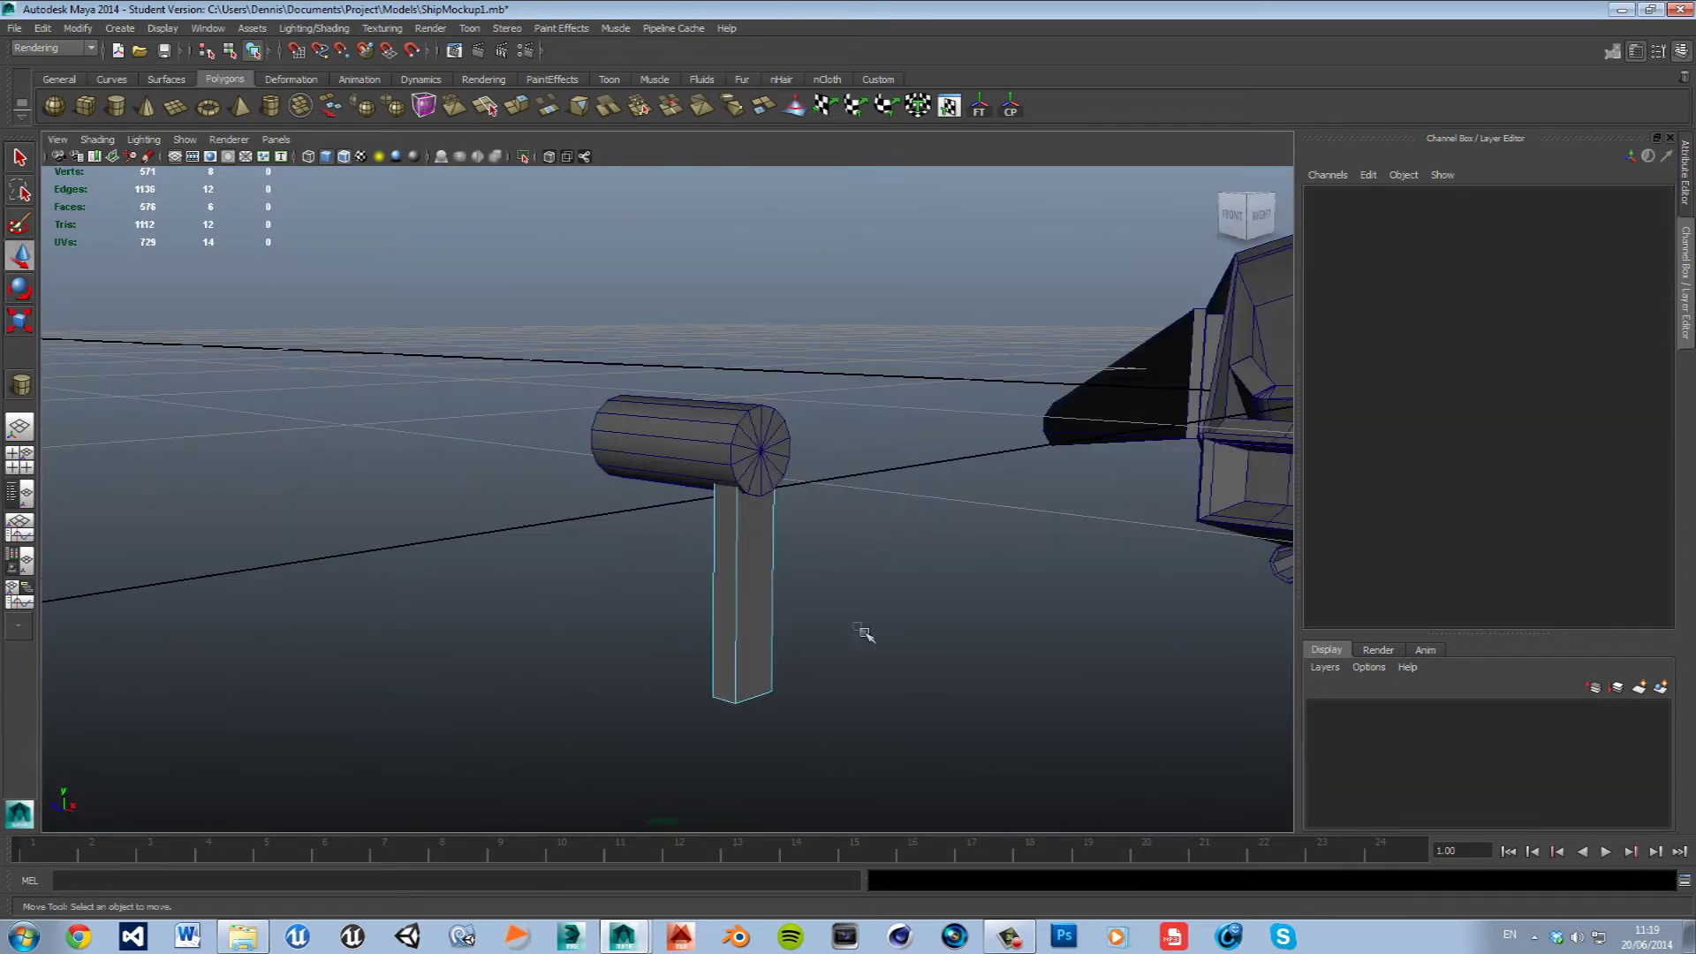
pyautogui.moveTo(753, 467); pyautogui.dragTo(761, 450, button='right')
# Select the cylinder handle's end cap face.
pyautogui.click(815, 435)
pyautogui.click(715, 445)
pyautogui.click(782, 404)
pyautogui.click(763, 449)
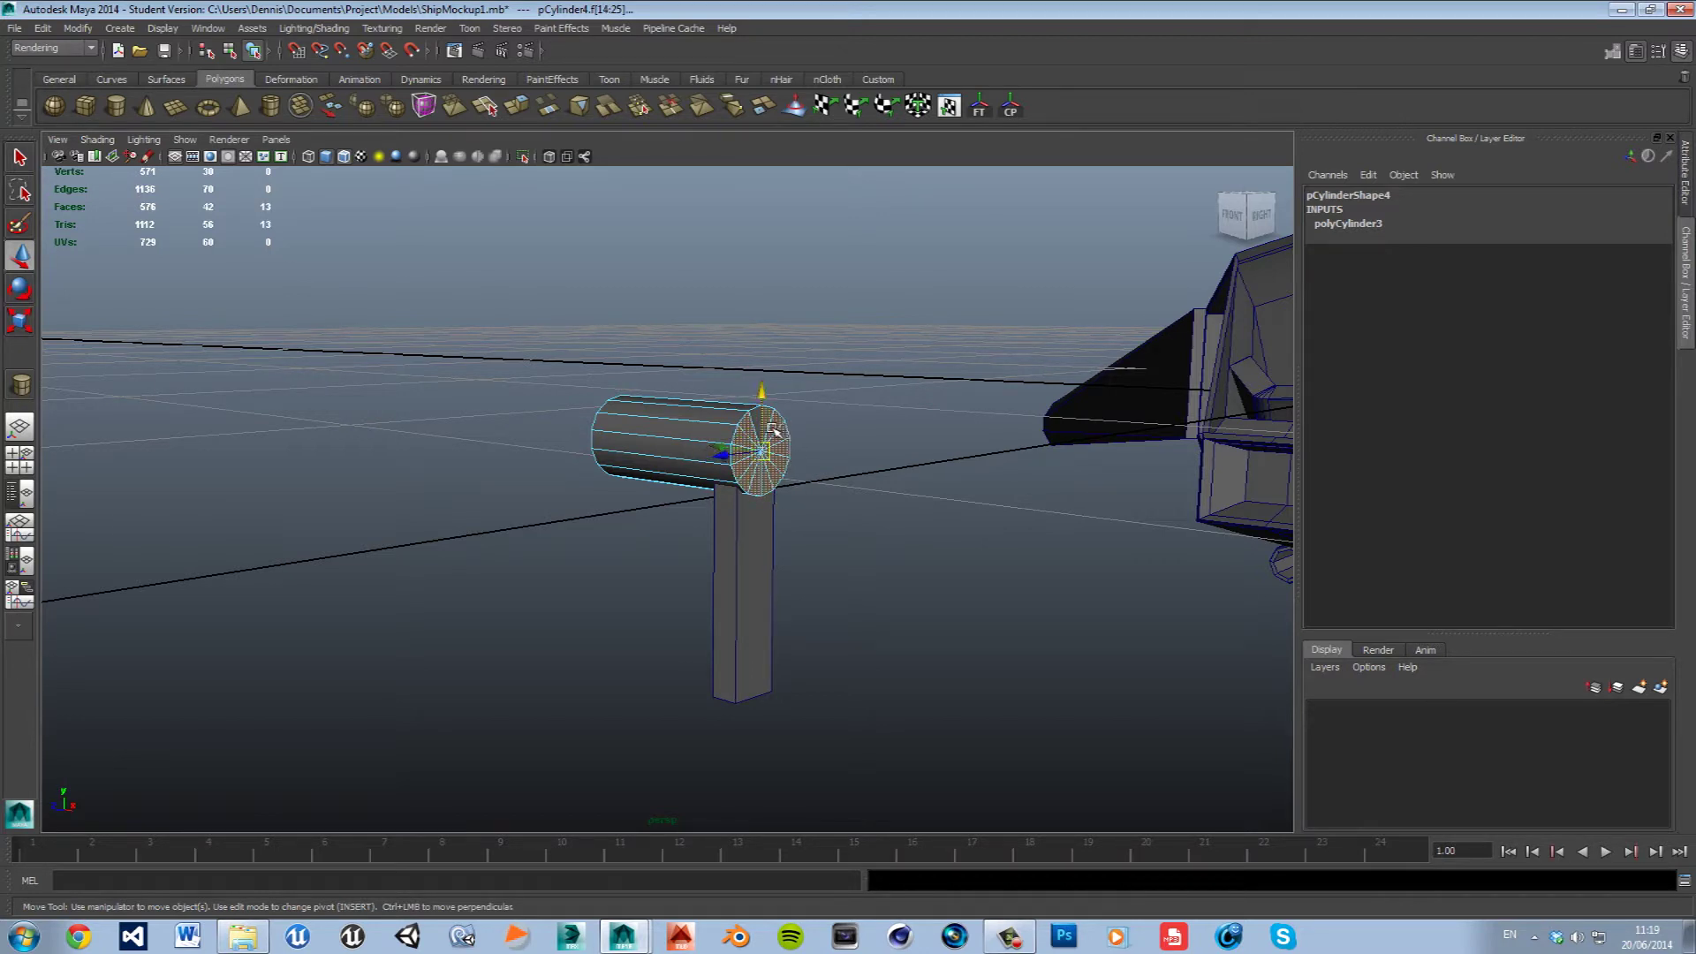
# Extrude the cylinder's end cap several times, scaling each into a stepped raised rim.
pyautogui.keyDown('shift'); pyautogui.moveTo(762, 451); pyautogui.dragTo(763, 494, button='right'); pyautogui.keyUp('shift')
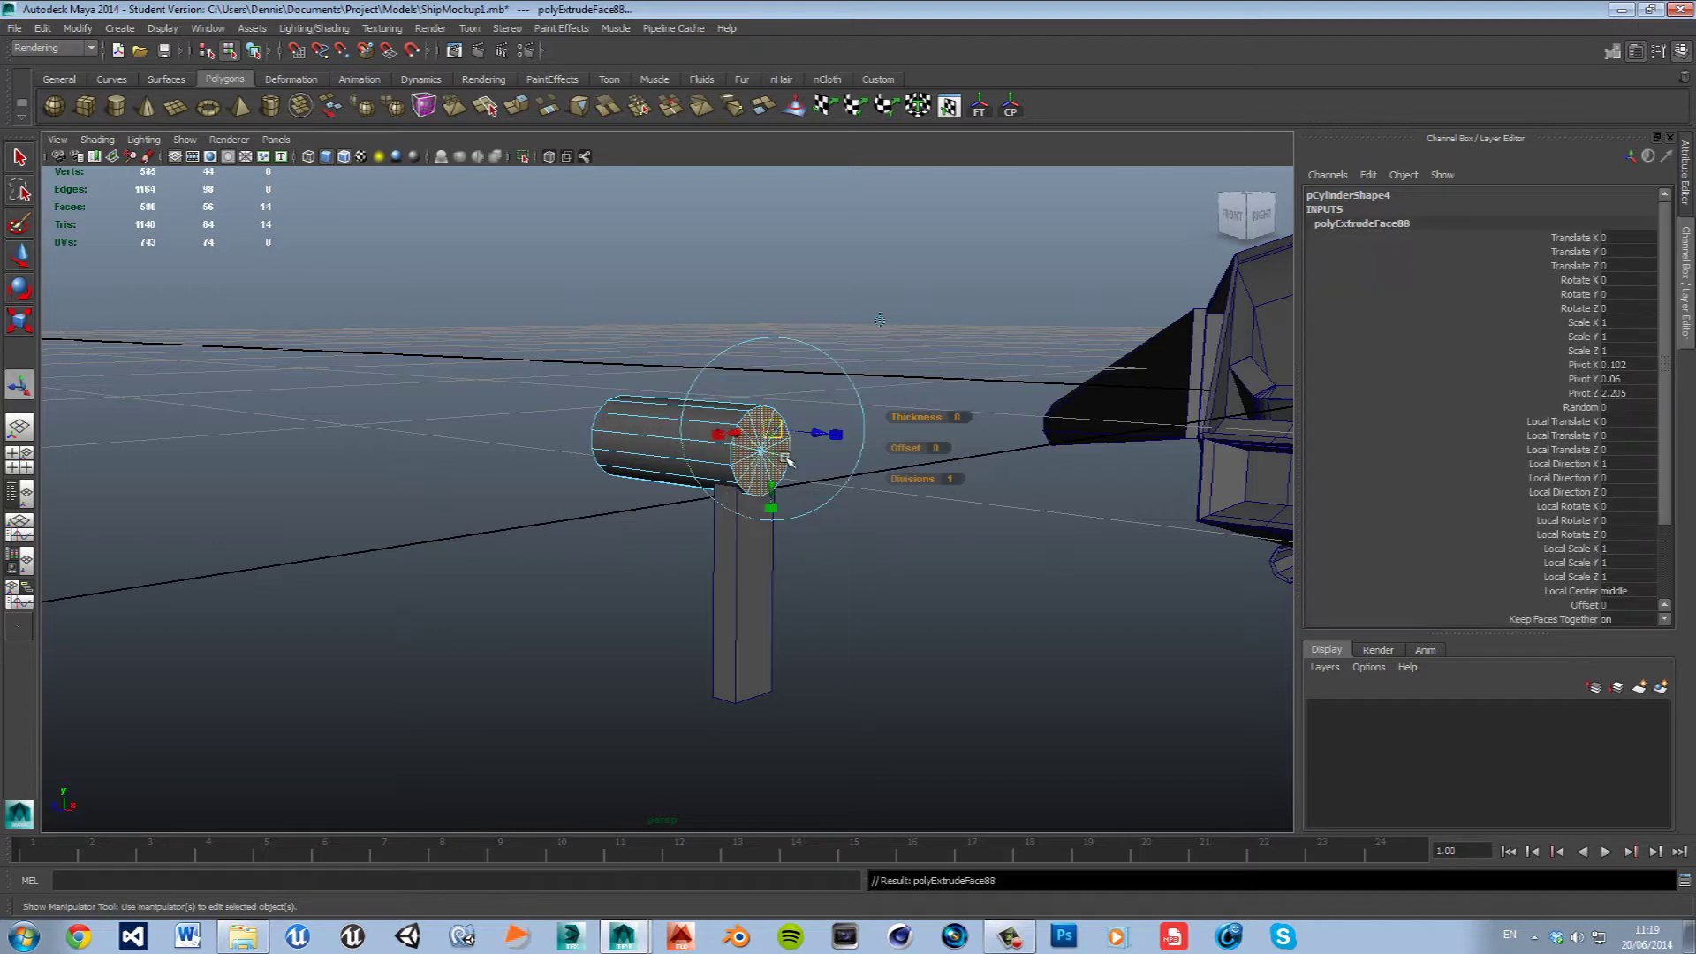
pyautogui.press('r')
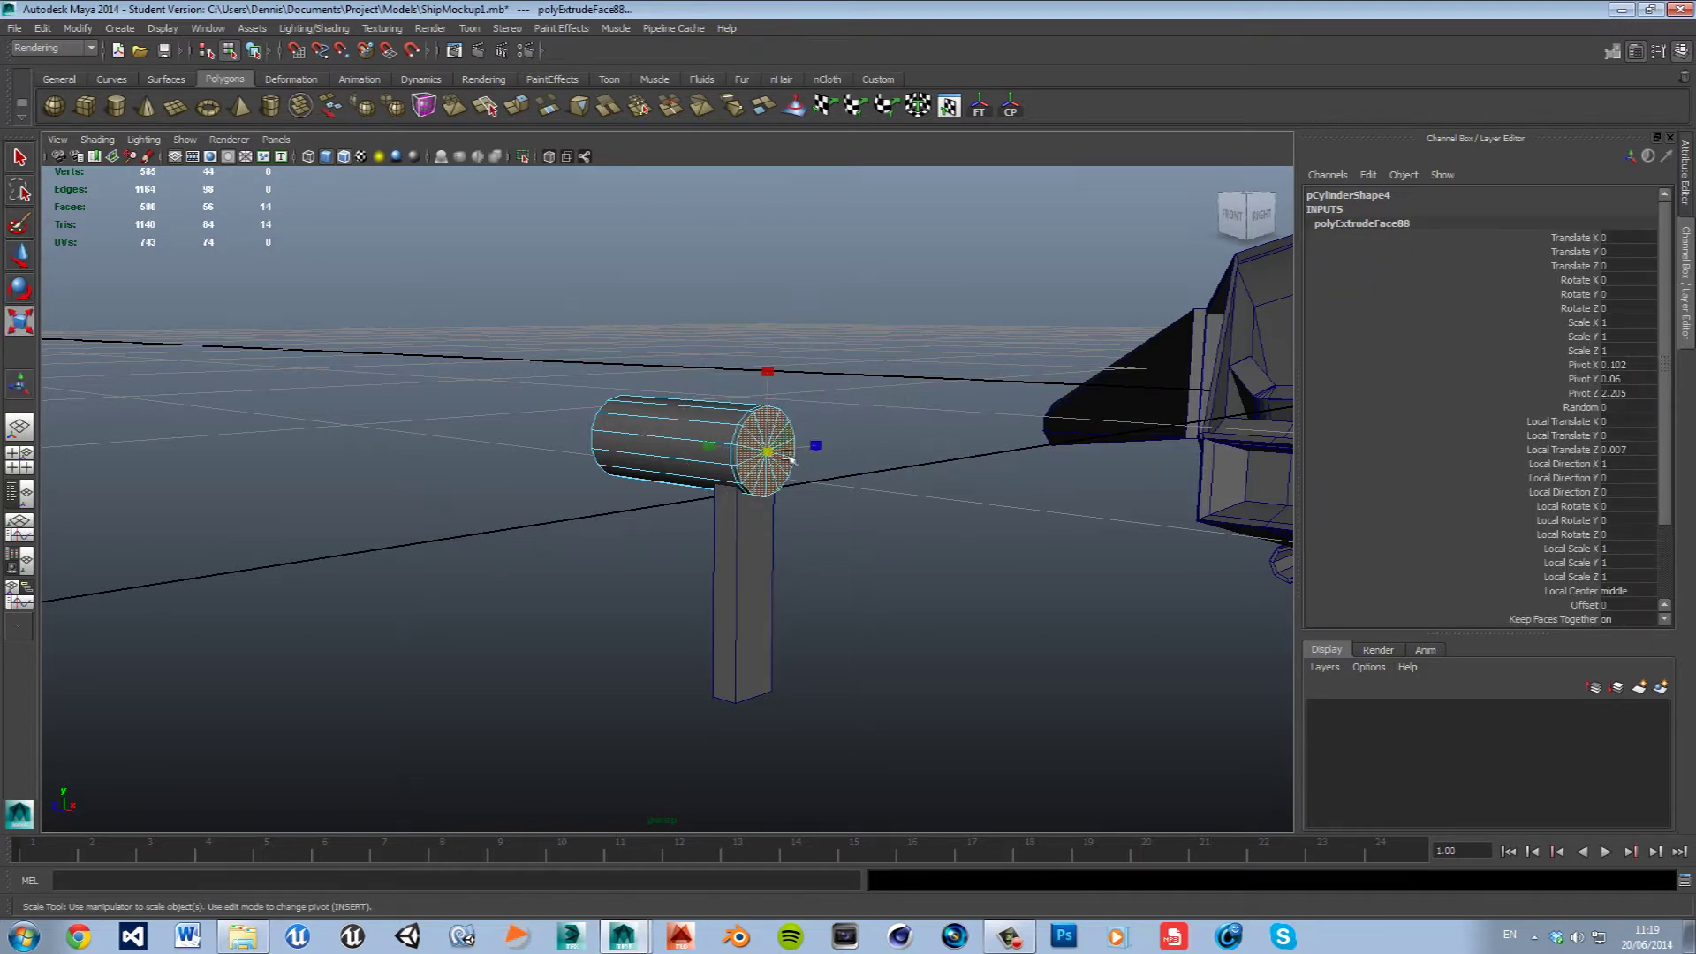
pyautogui.keyDown('shift'); pyautogui.rightClick(779, 459); pyautogui.keyUp('shift')
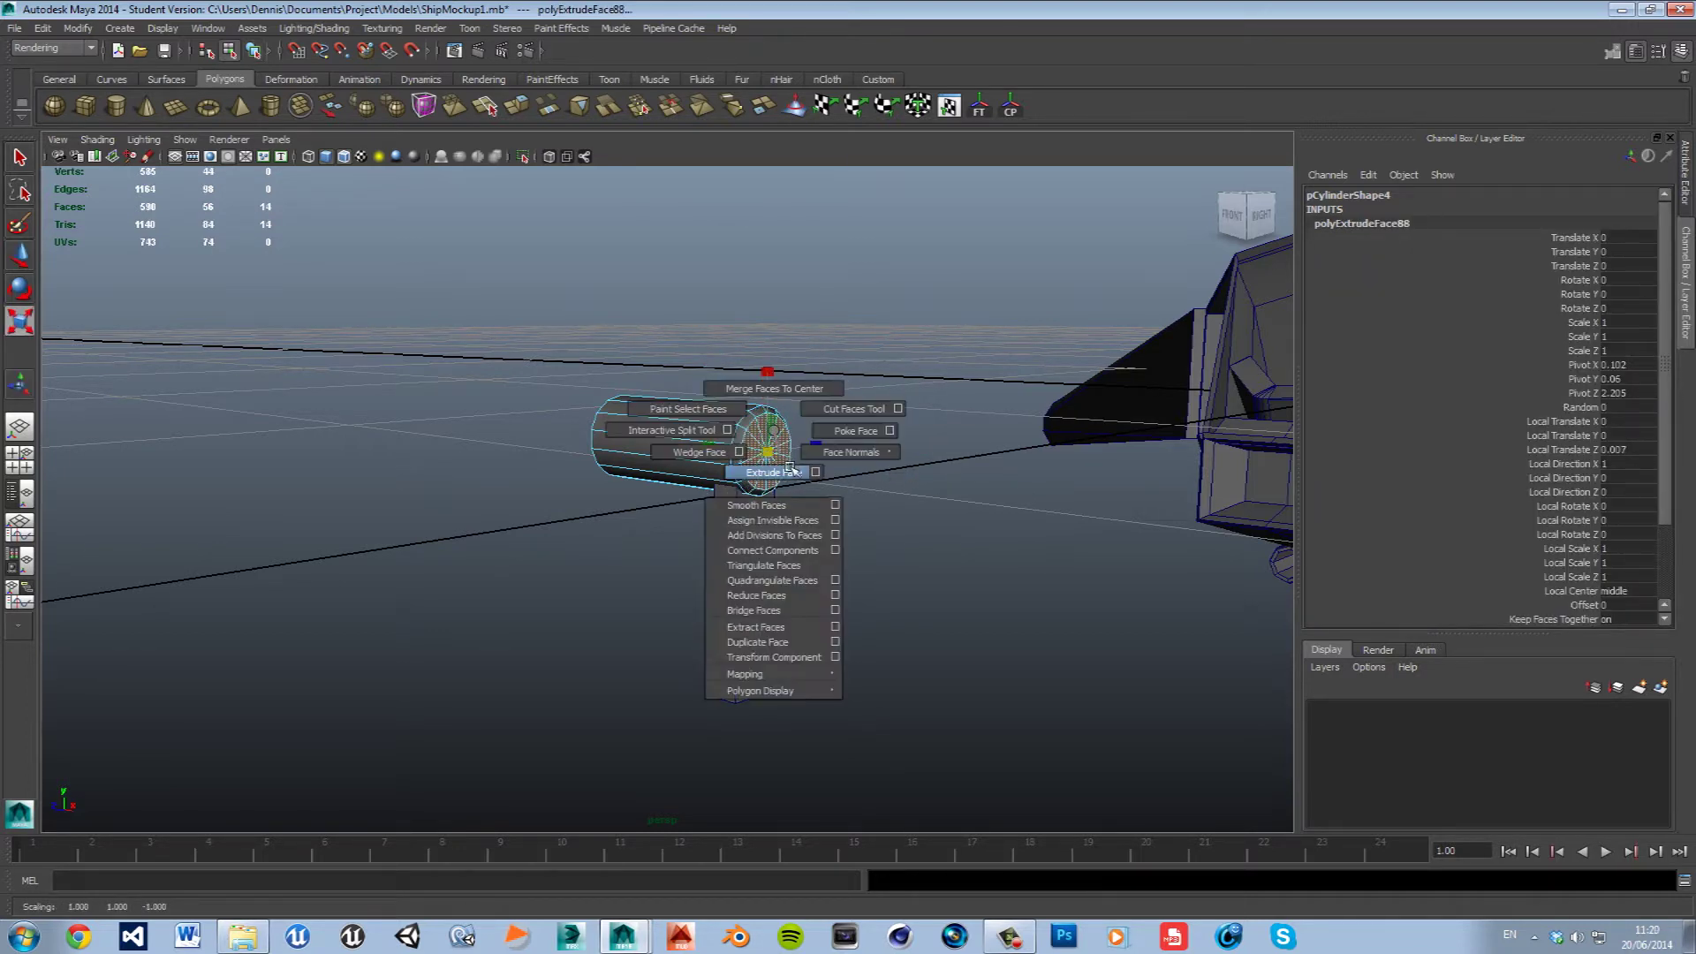
pyautogui.keyDown('shift'); pyautogui.rightClick(793, 472); pyautogui.keyUp('shift')
pyautogui.press('r')
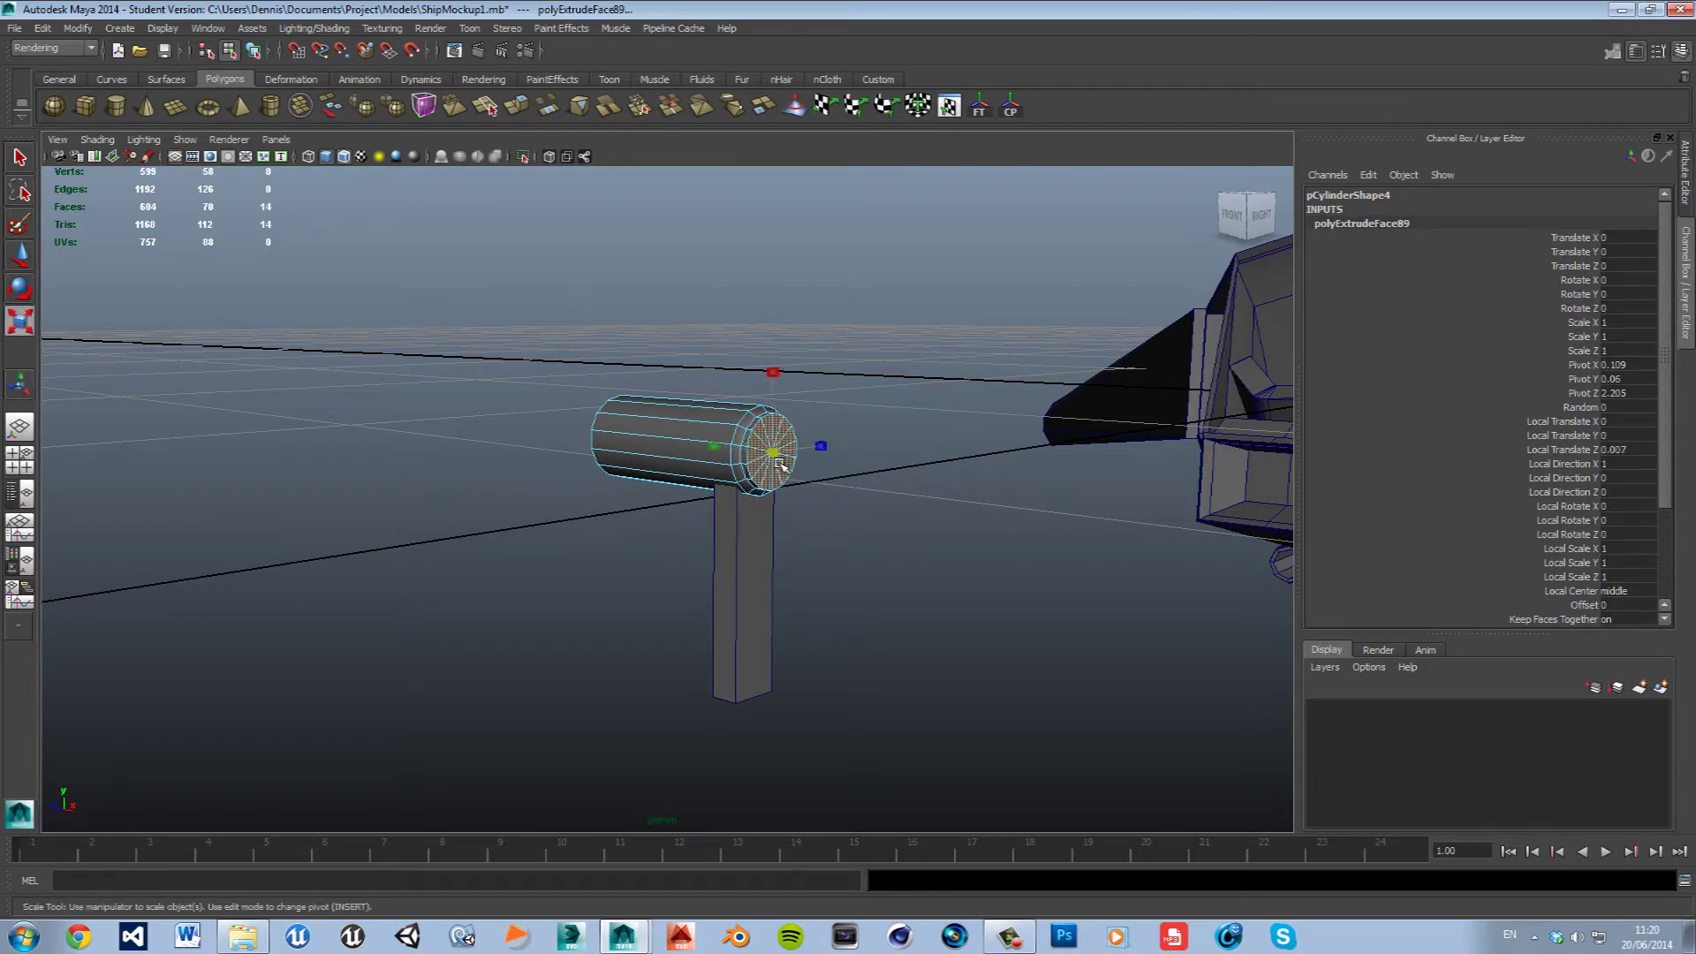
pyautogui.keyDown('shift'); pyautogui.rightClick(782, 461); pyautogui.keyUp('shift')
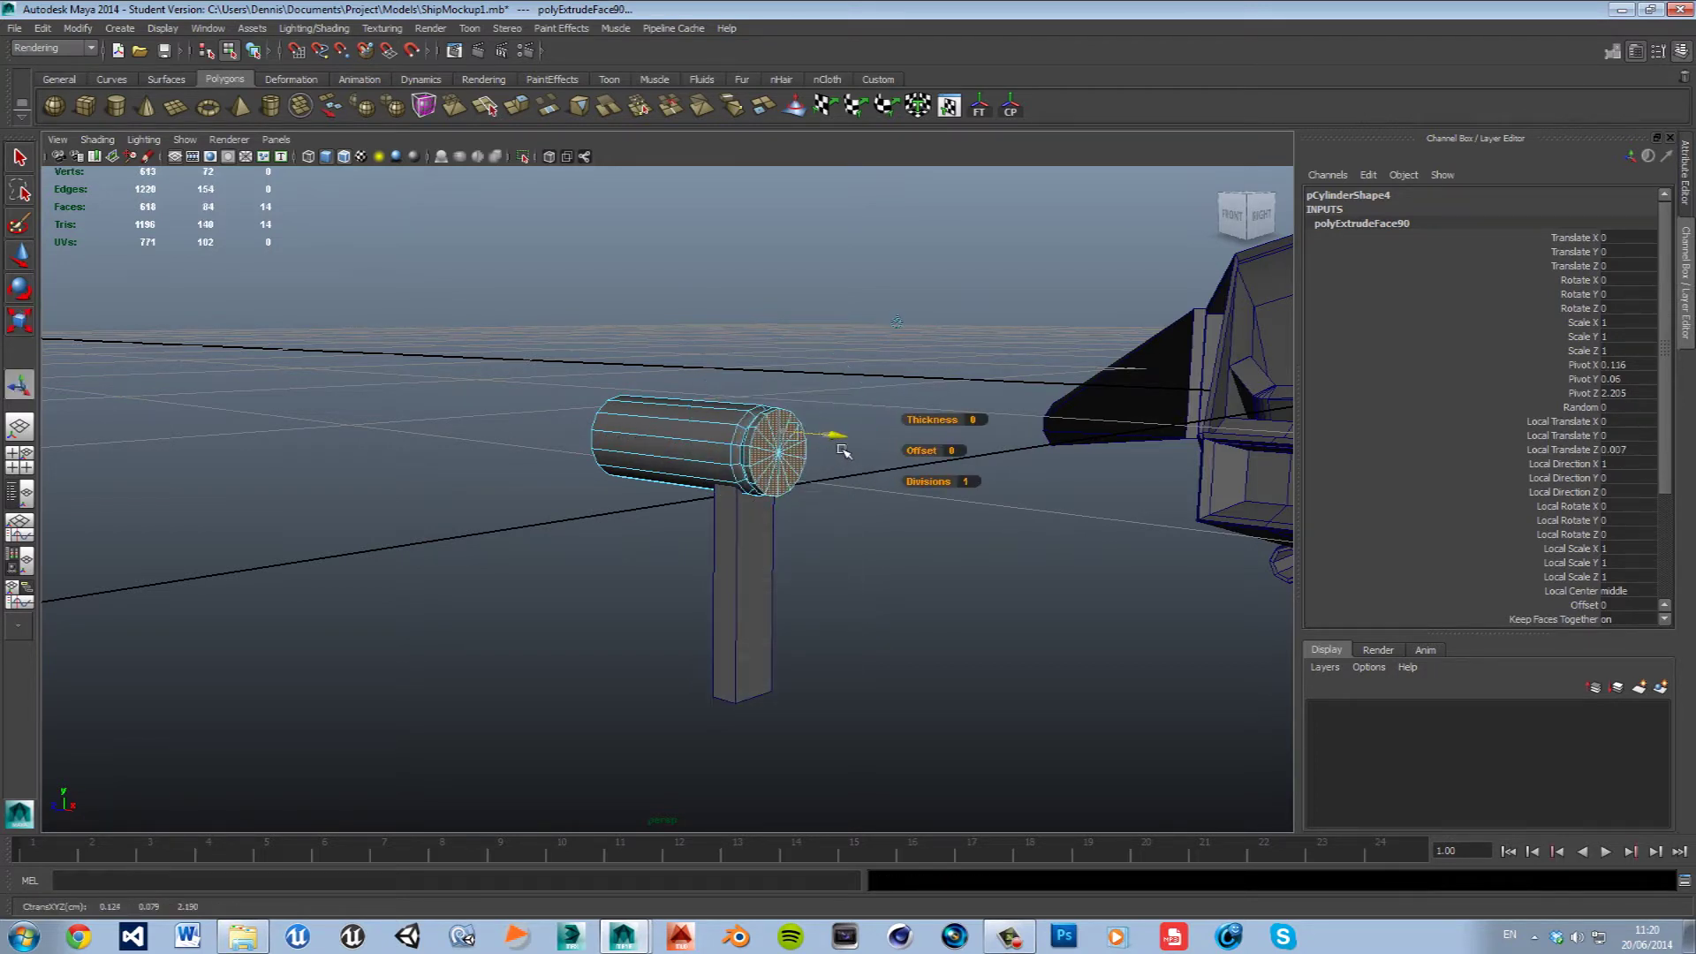
pyautogui.keyDown('shift'); pyautogui.rightClick(822, 461); pyautogui.keyUp('shift')
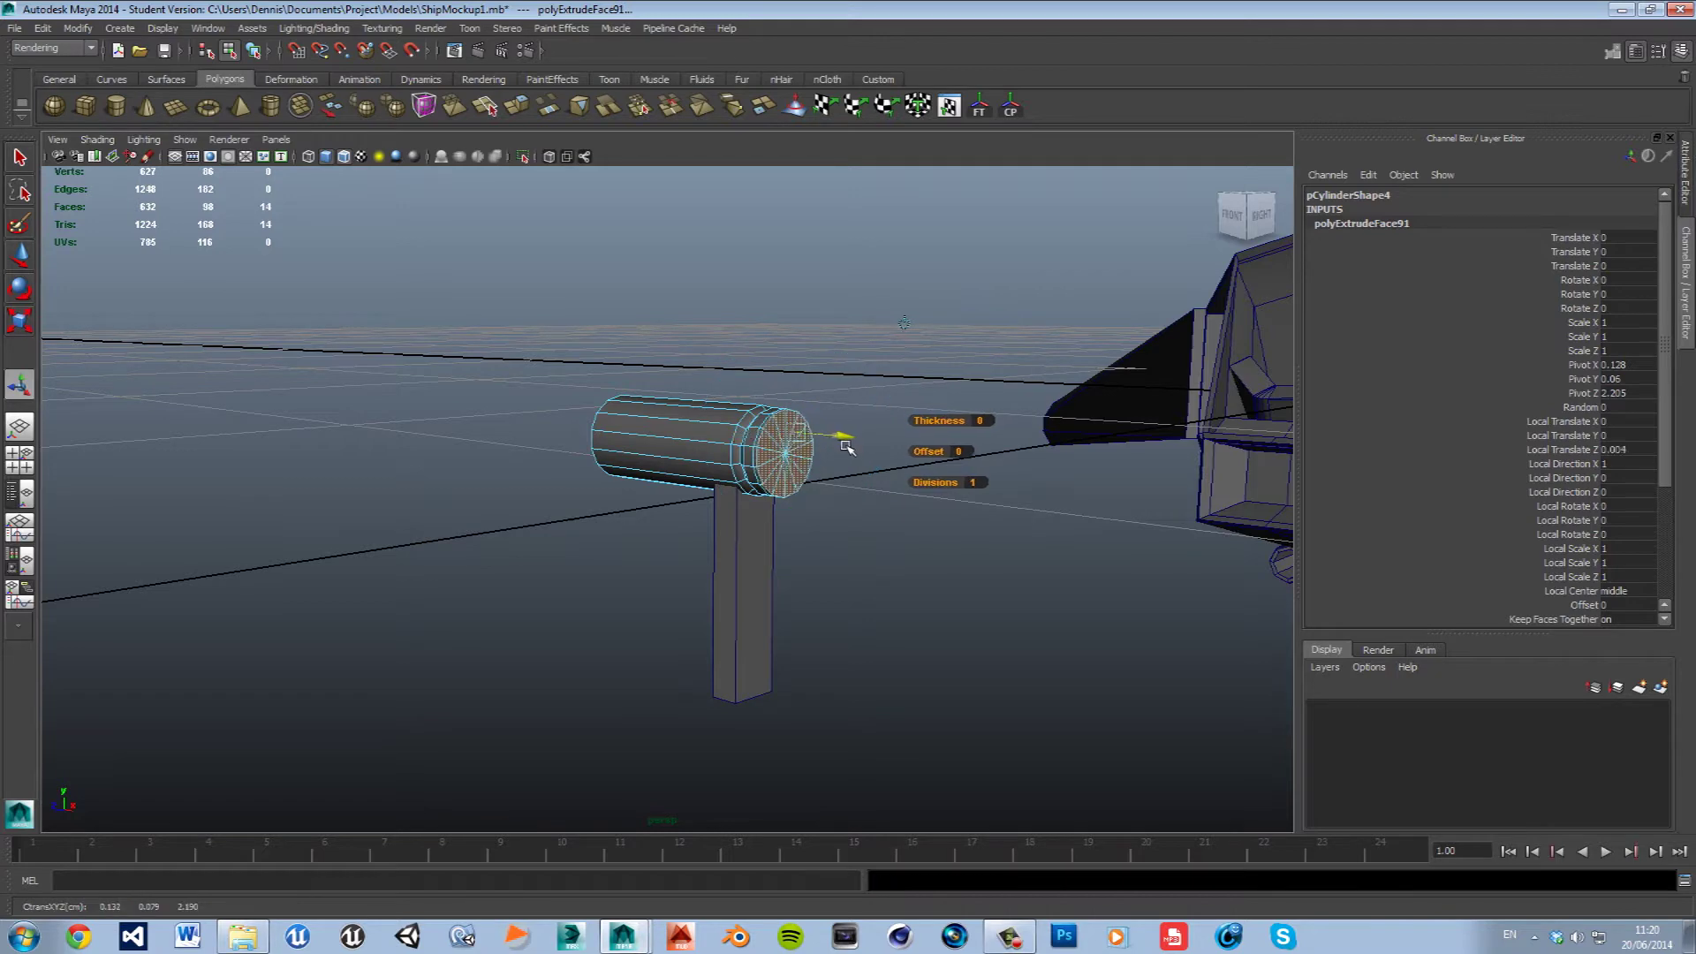
pyautogui.press('r')
pyautogui.moveTo(790, 457); pyautogui.dragTo(823, 437)
# Return to object selection and select the vertical post.
pyautogui.rightClick(849, 437)
pyautogui.click(889, 413)
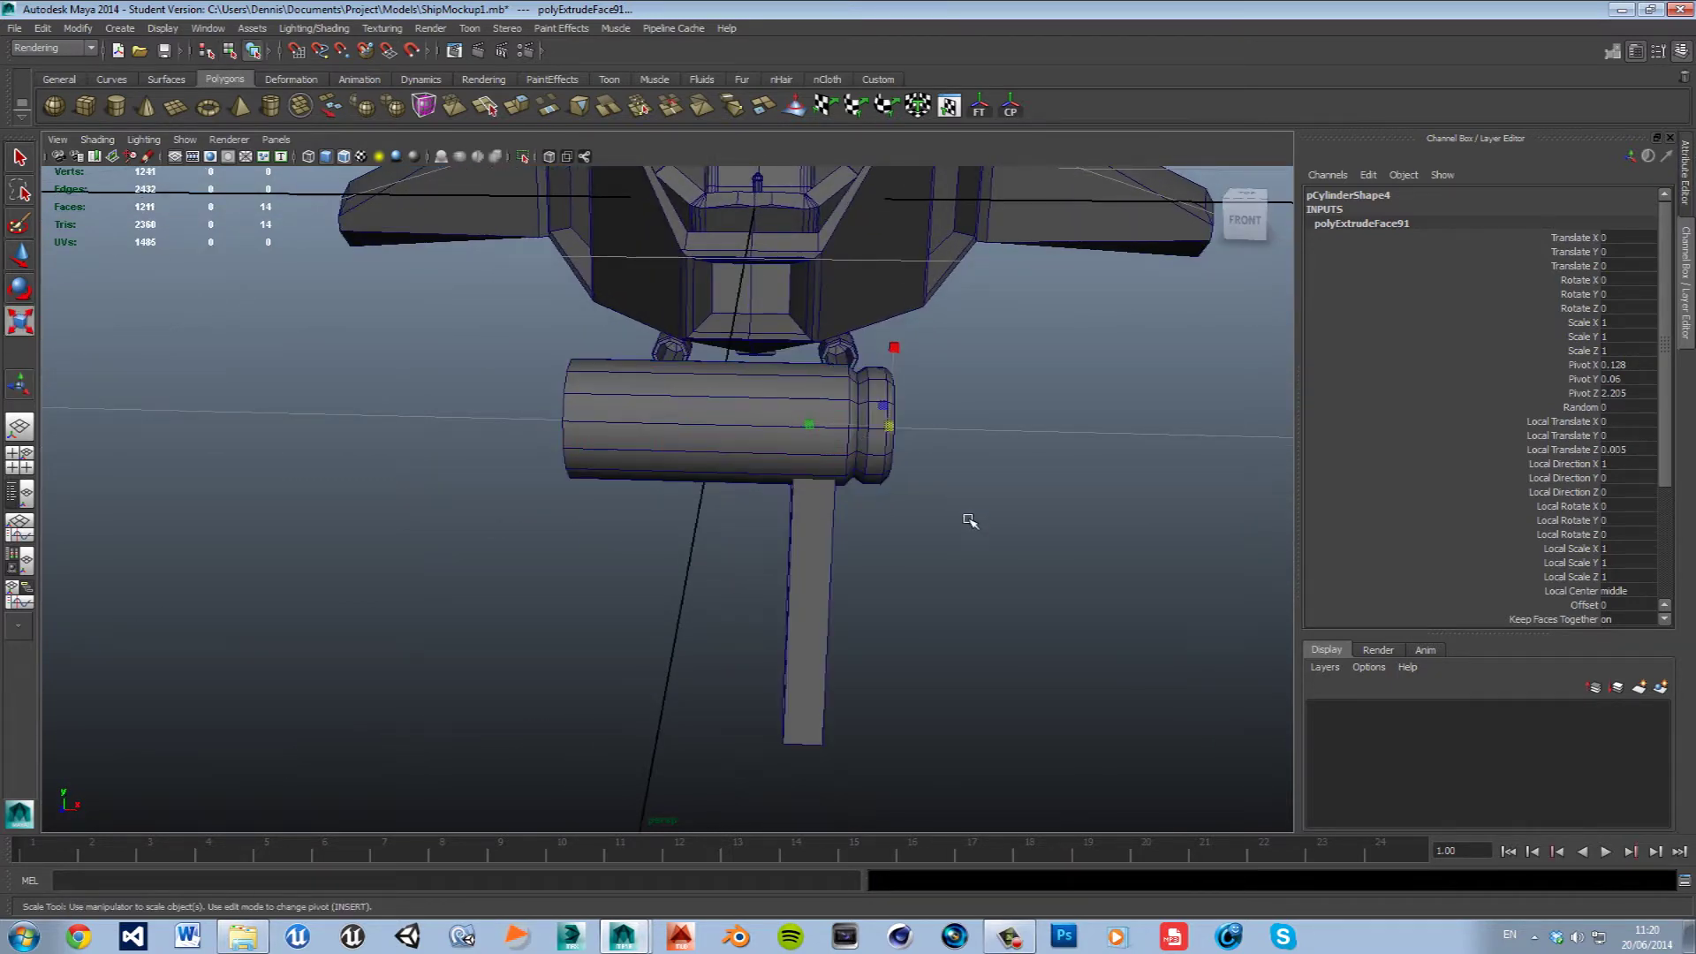
pyautogui.keyDown('alt'); pyautogui.moveTo(849, 439); pyautogui.dragTo(795, 504); pyautogui.keyUp('alt')
pyautogui.click(774, 543)
pyautogui.keyDown('alt'); pyautogui.moveTo(951, 541); pyautogui.dragTo(895, 552); pyautogui.keyUp('alt')
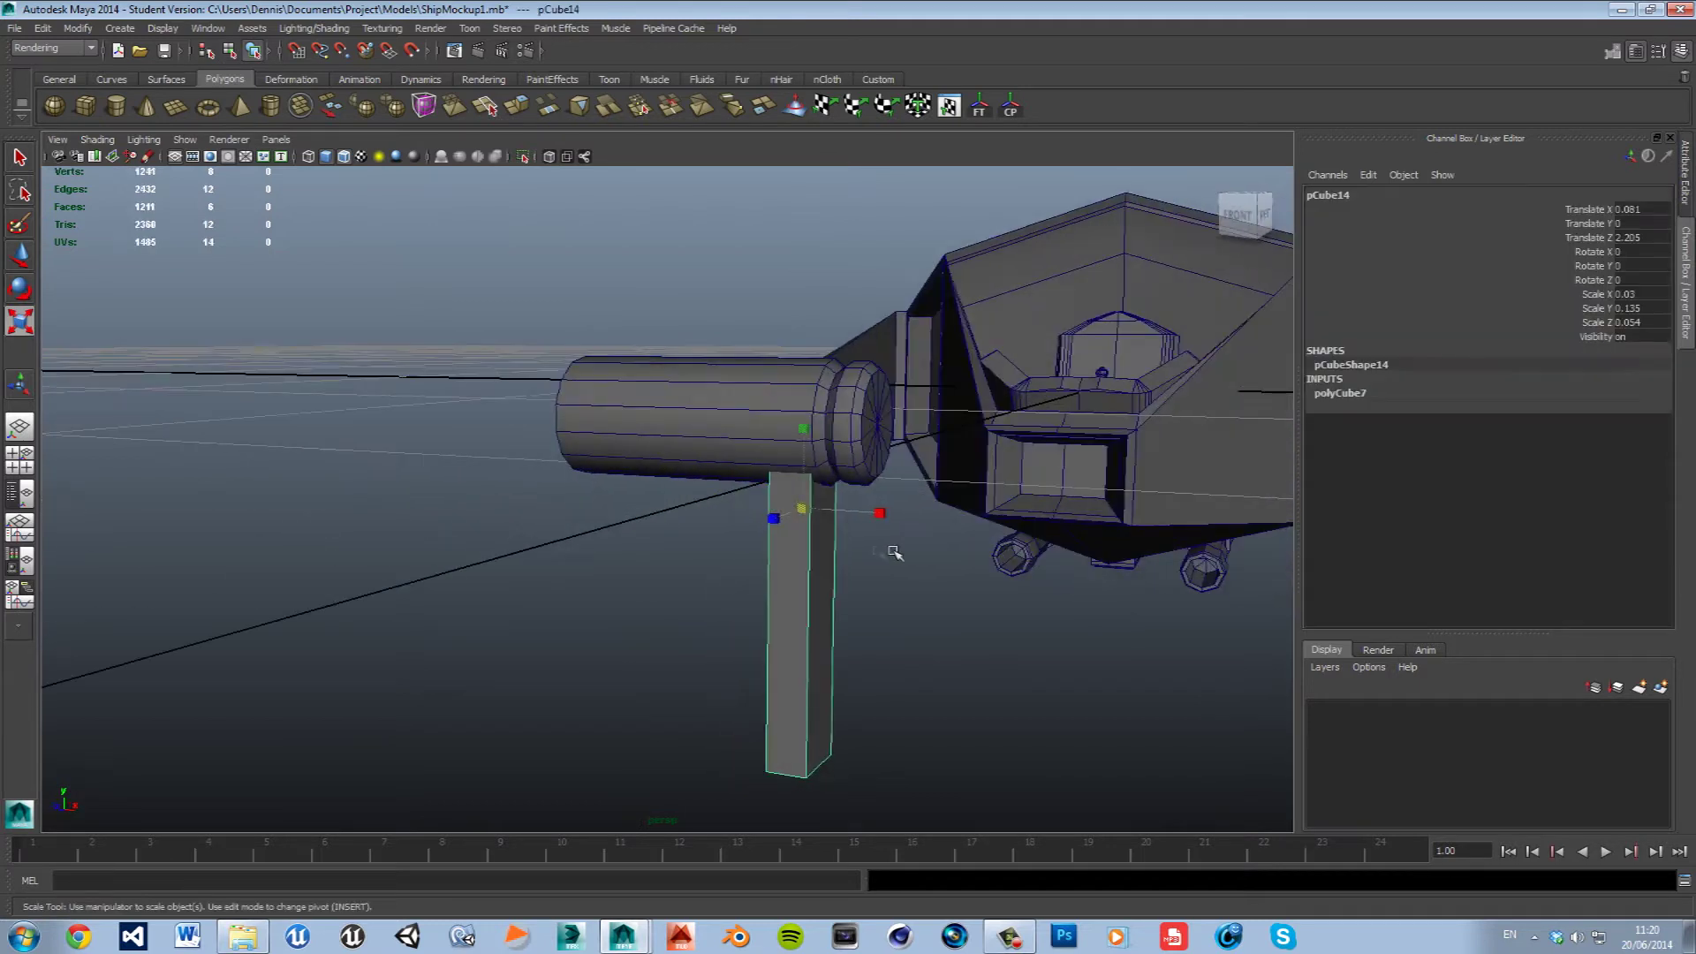
# Set the post's Translate X to 0 under the cylinder and lower it slightly along Y.
pyautogui.press('w')
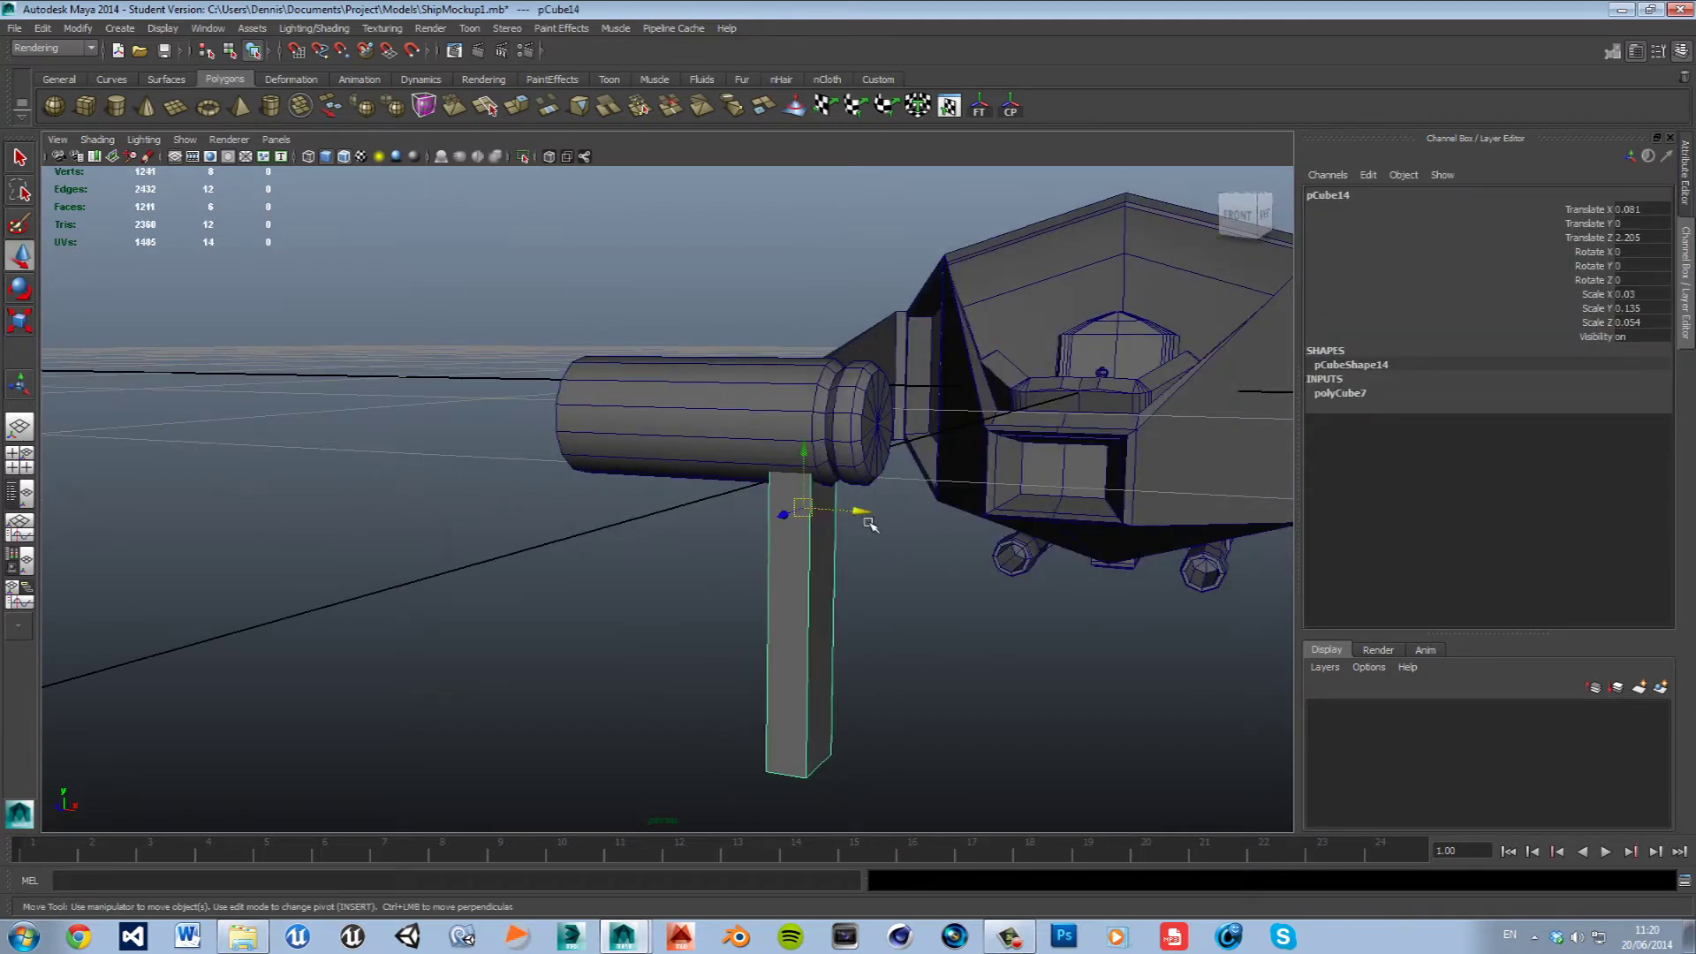
pyautogui.moveTo(862, 513); pyautogui.dragTo(763, 529)
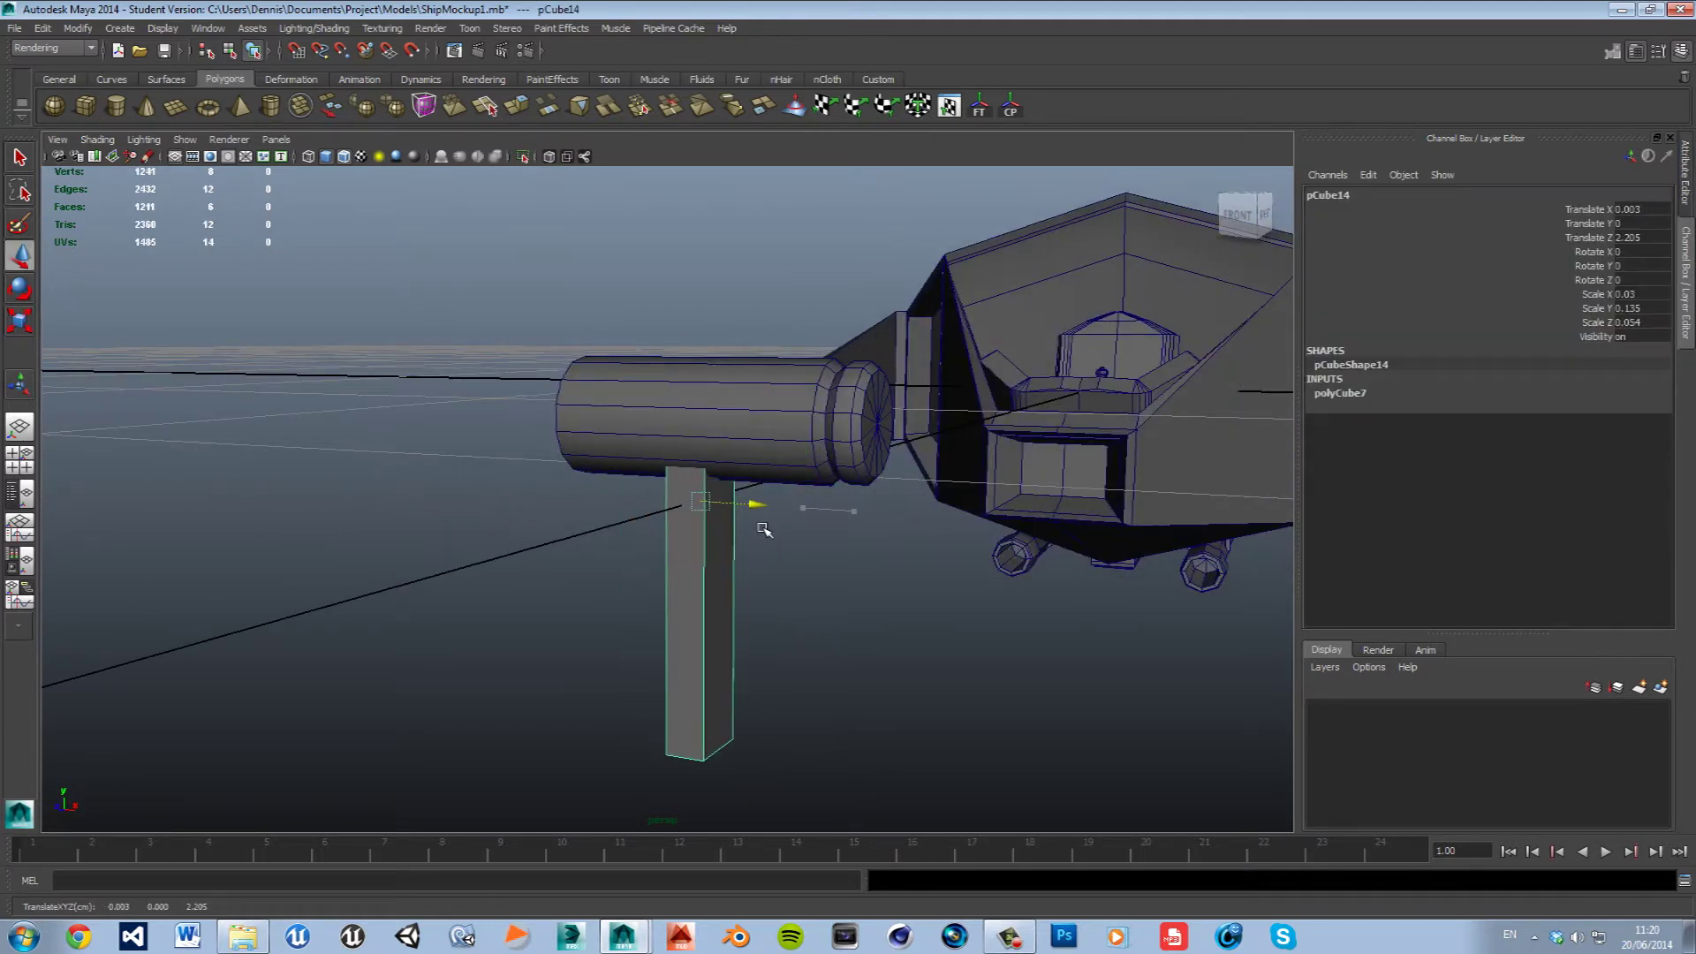
pyautogui.moveTo(763, 529); pyautogui.dragTo(757, 531)
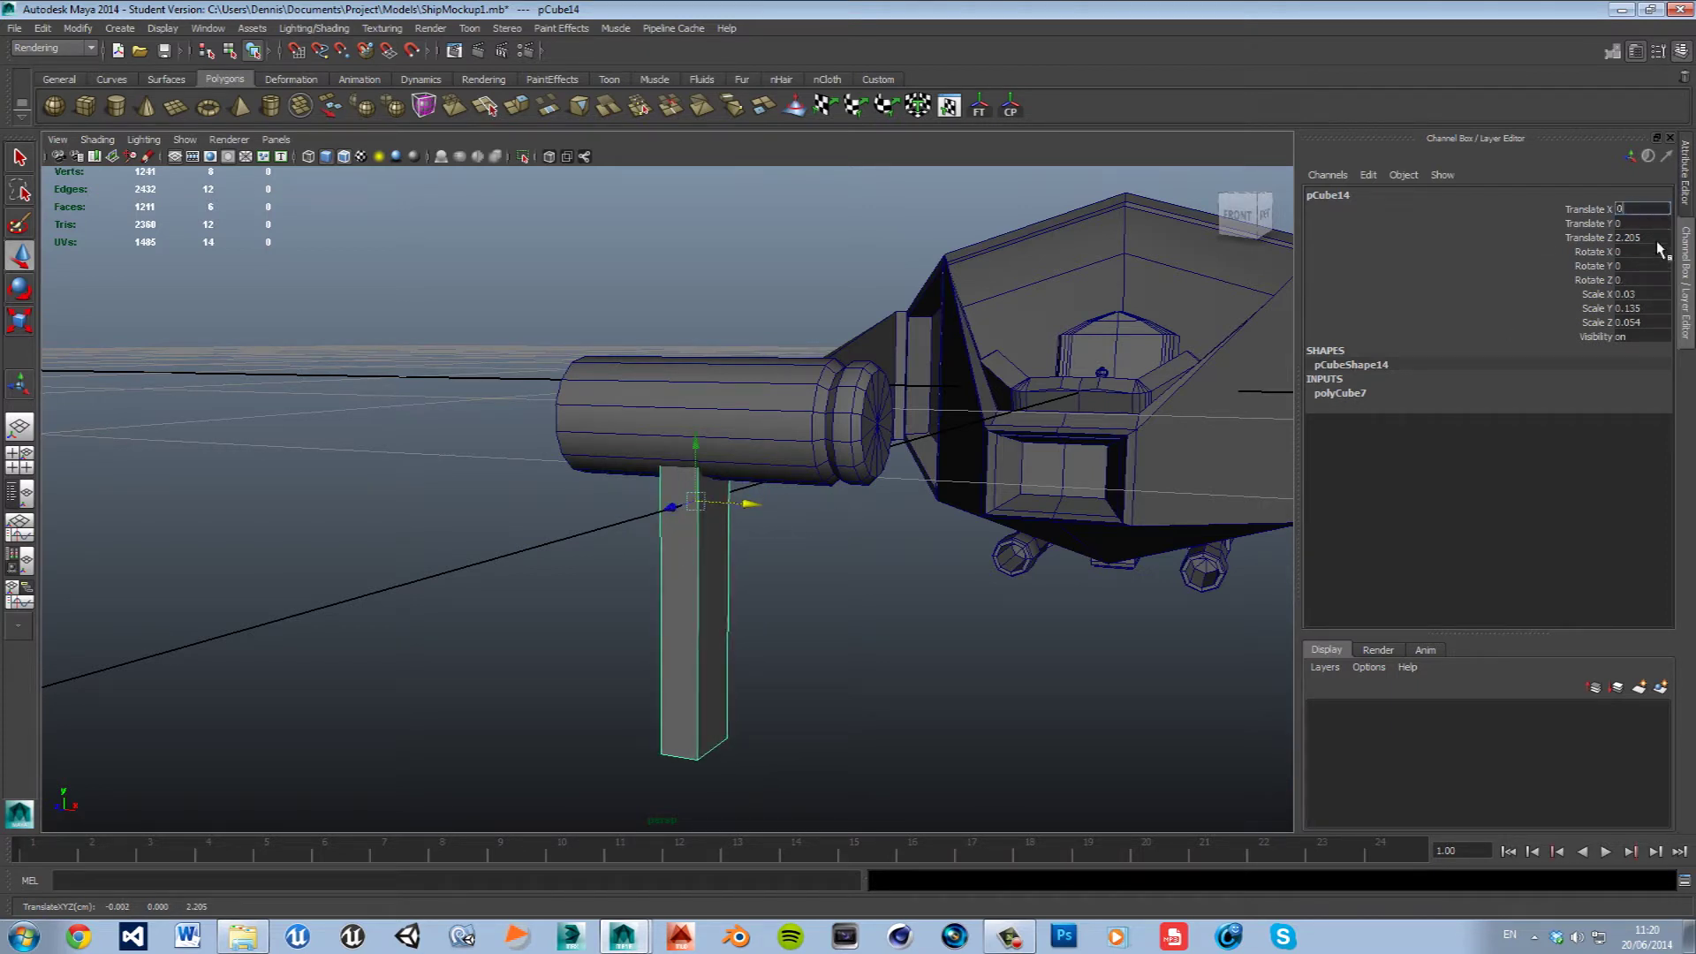
pyautogui.click(1021, 689)
pyautogui.moveTo(802, 647)
pyautogui.keyDown('alt'); pyautogui.mouseDown()
pyautogui.moveTo(860, 621)
pyautogui.moveTo(867, 644)
pyautogui.mouseUp(); pyautogui.keyUp('alt')
pyautogui.click(709, 511)
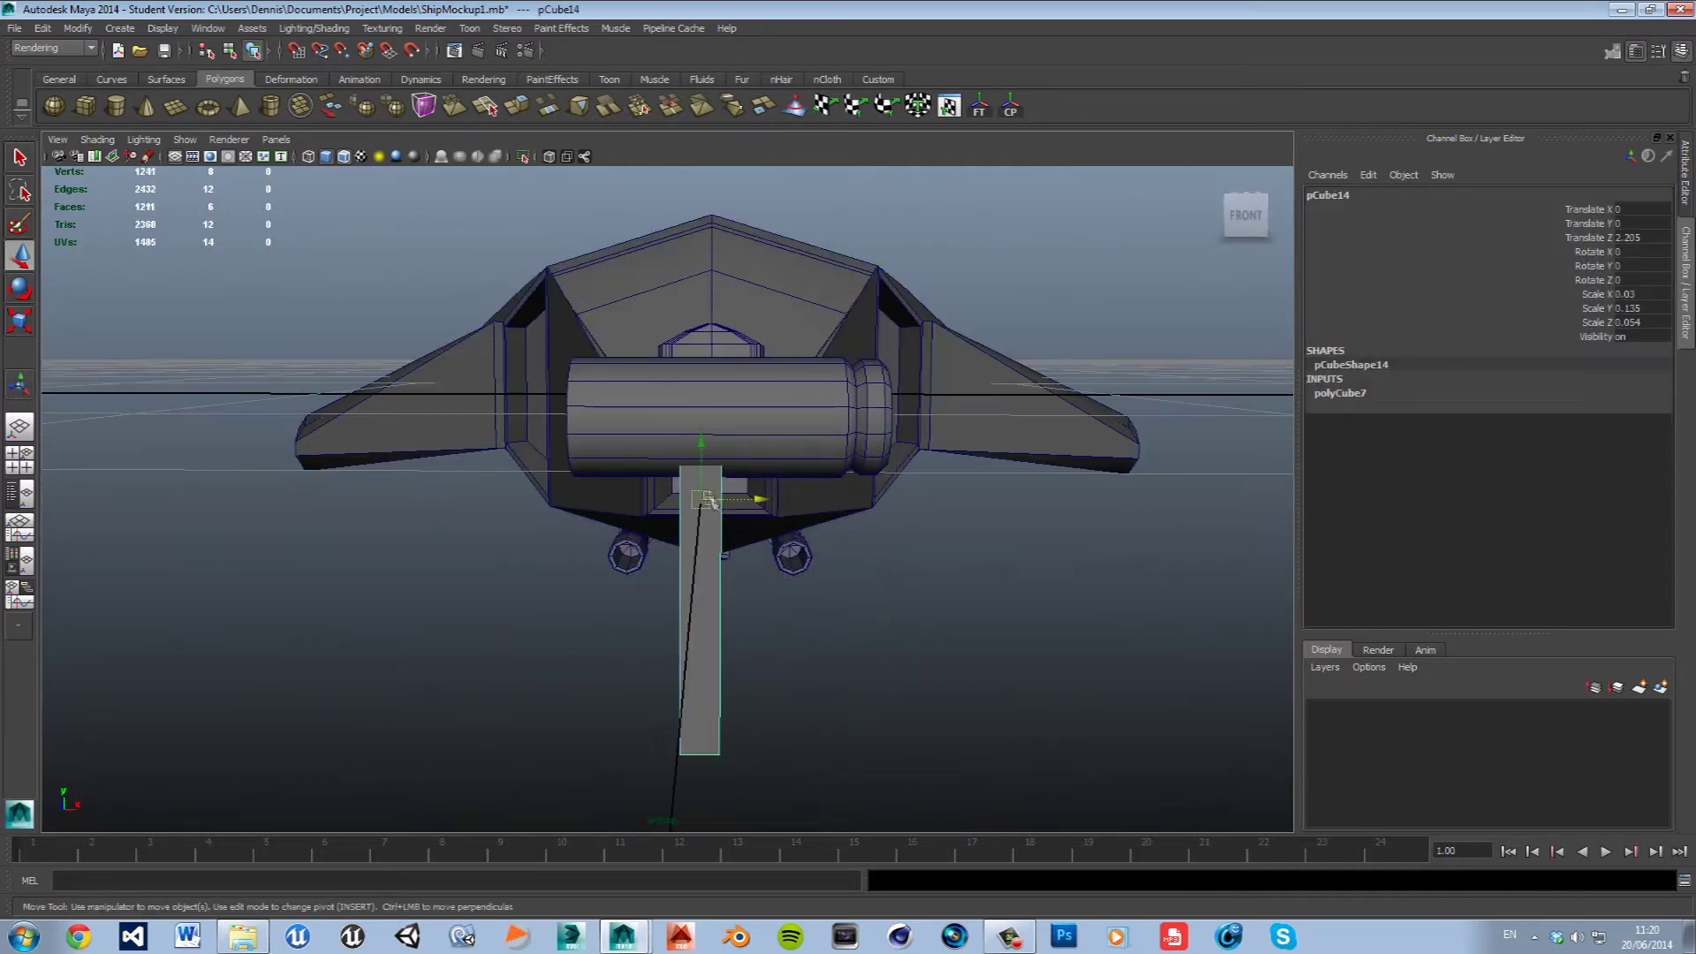
pyautogui.moveTo(703, 457); pyautogui.dragTo(723, 536)
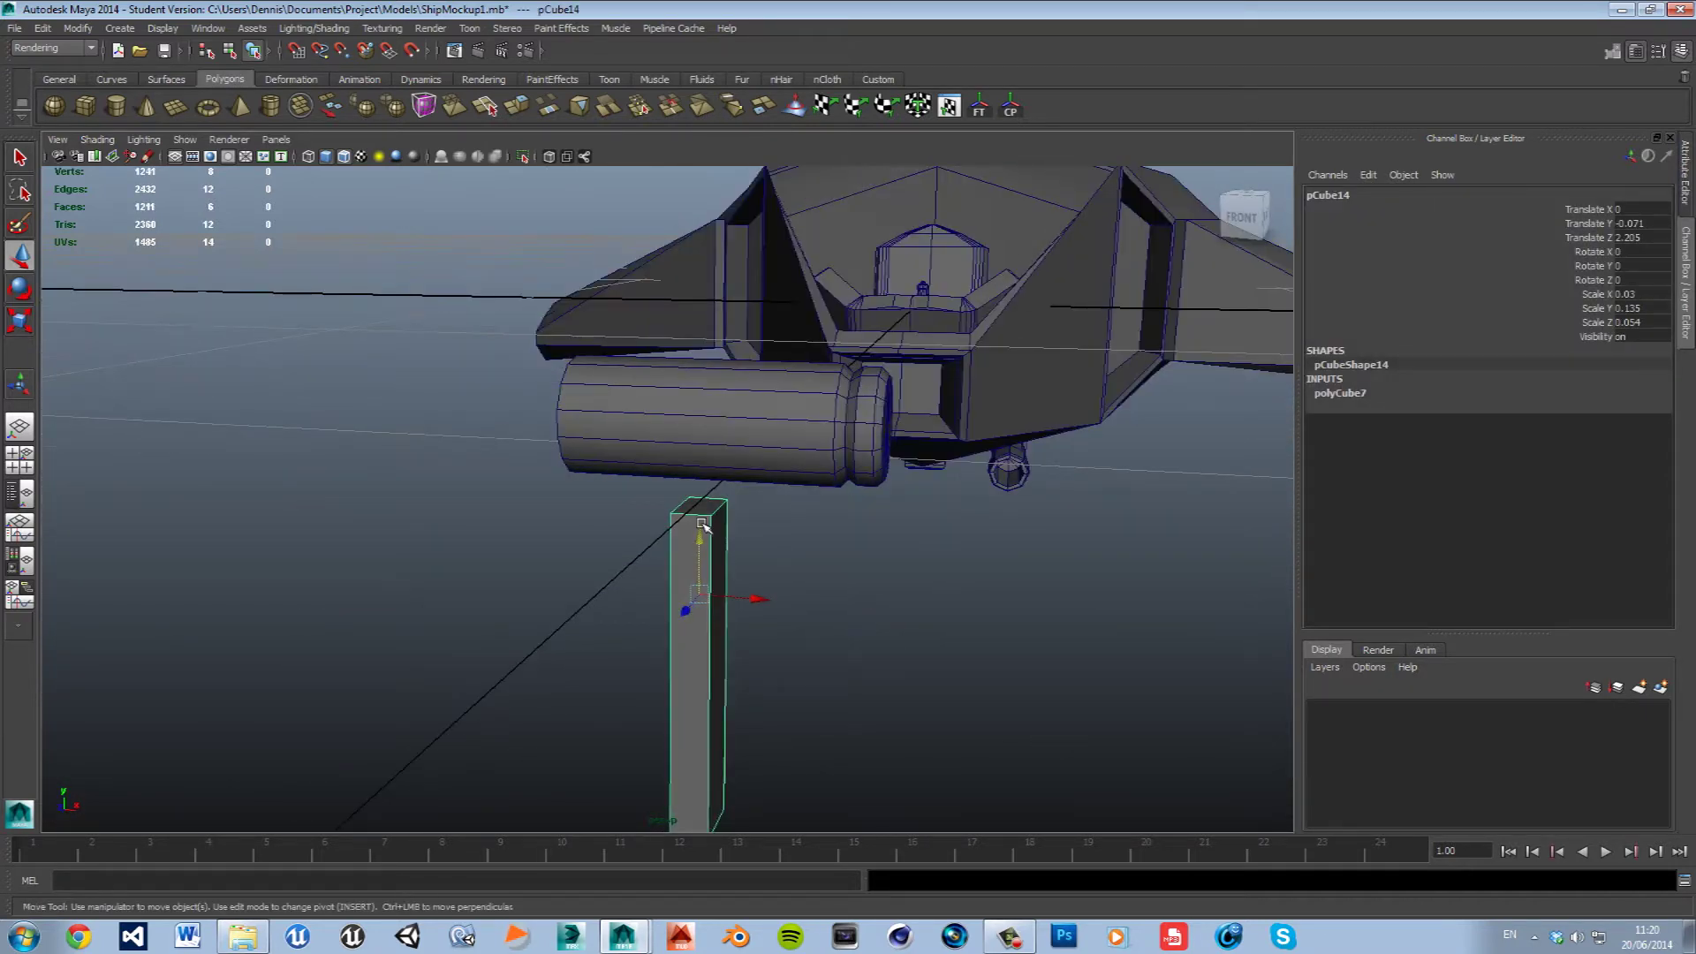
pyautogui.press('F11')
# Extrude the post's top face upward in steps until it meets the cylinder.
pyautogui.click(701, 528)
pyautogui.press('r')
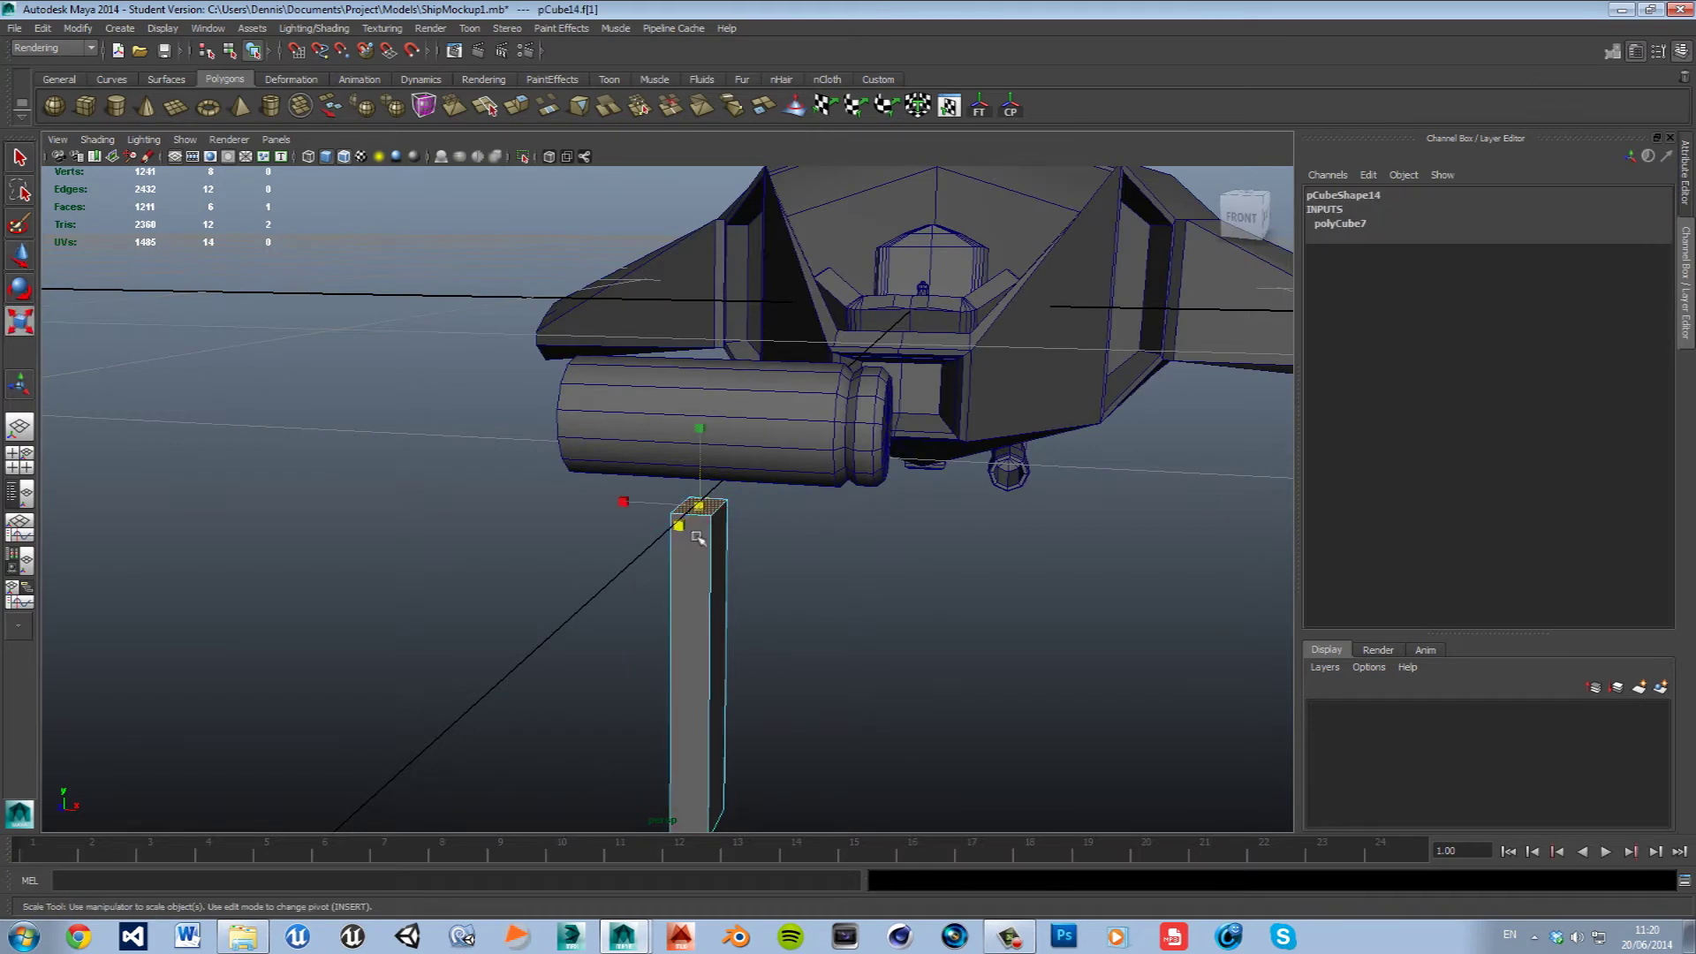
pyautogui.keyDown('shift'); pyautogui.moveTo(717, 525); pyautogui.dragTo(722, 584, button='right'); pyautogui.keyUp('shift')
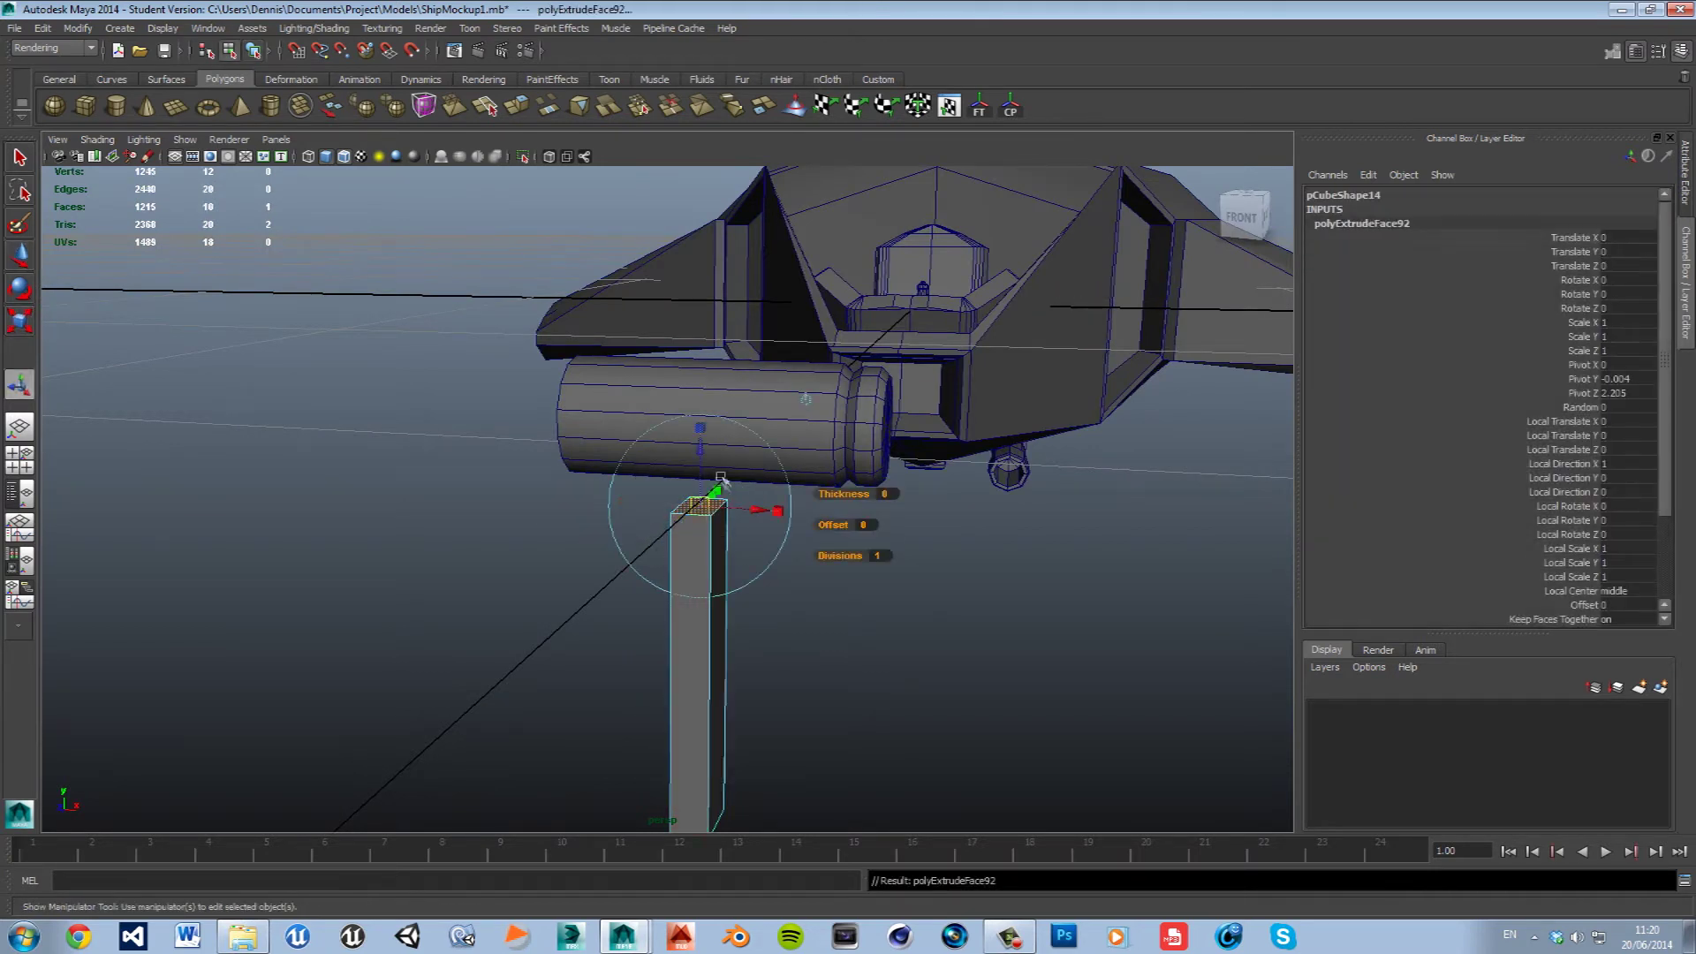
pyautogui.moveTo(700, 503); pyautogui.dragTo(711, 435)
pyautogui.press('r')
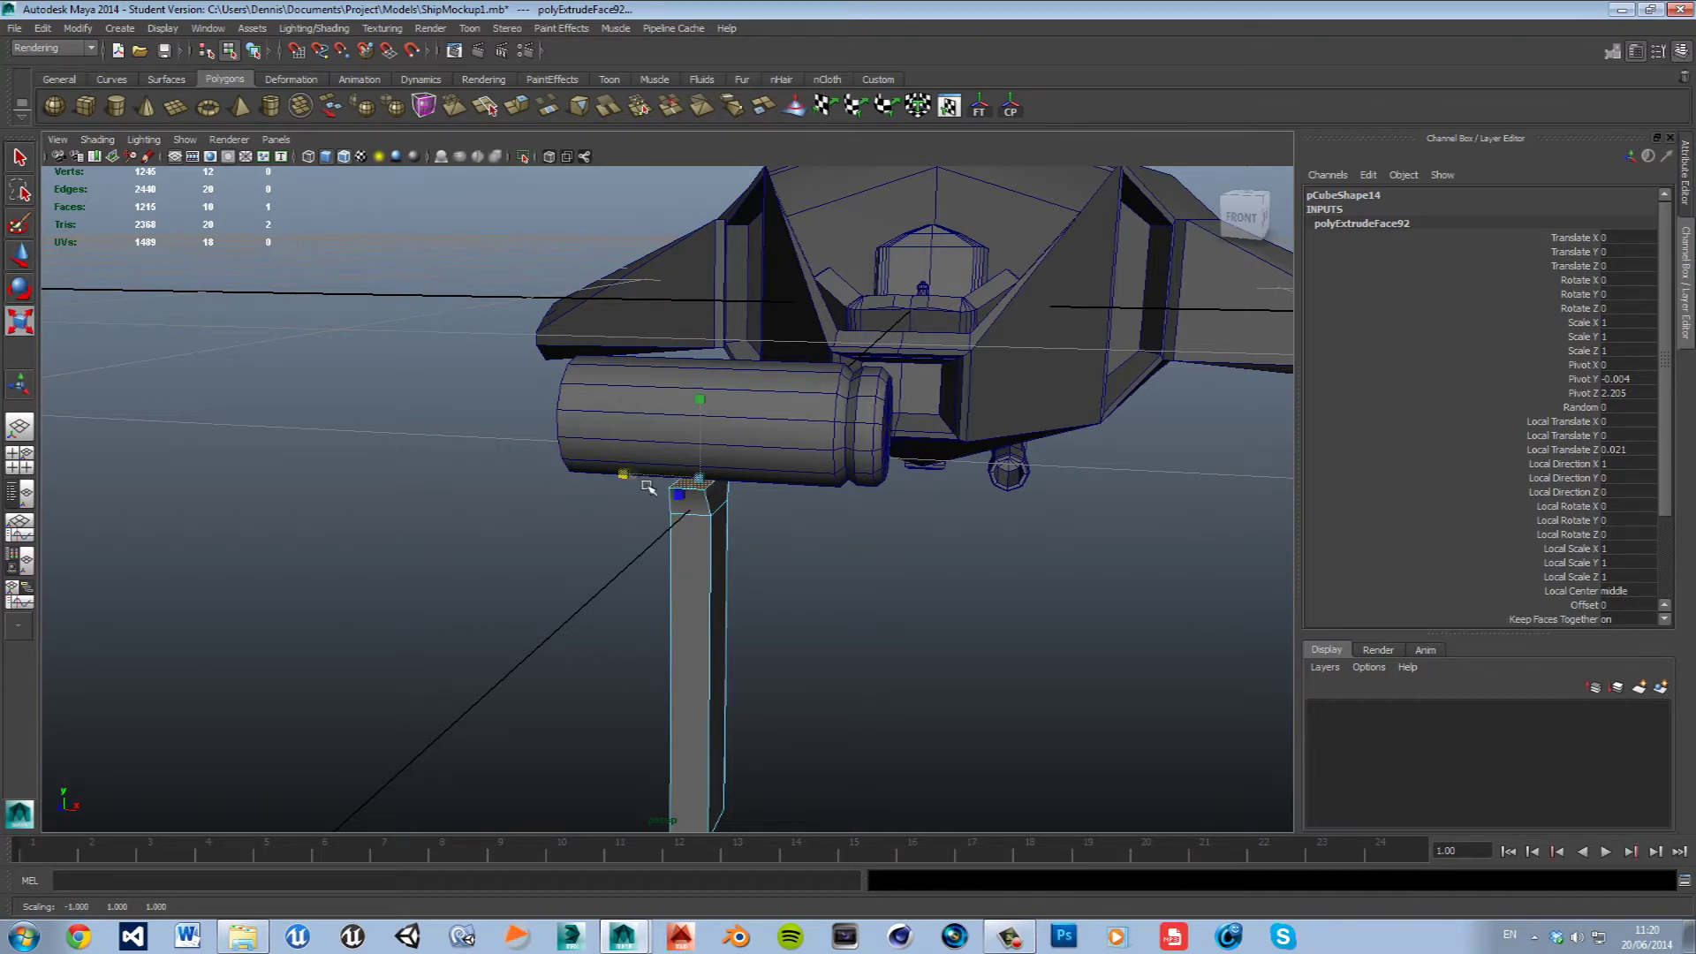
pyautogui.keyDown('shift'); pyautogui.moveTo(648, 487); pyautogui.dragTo(689, 556, button='right'); pyautogui.keyUp('shift')
pyautogui.moveTo(713, 462); pyautogui.dragTo(705, 477)
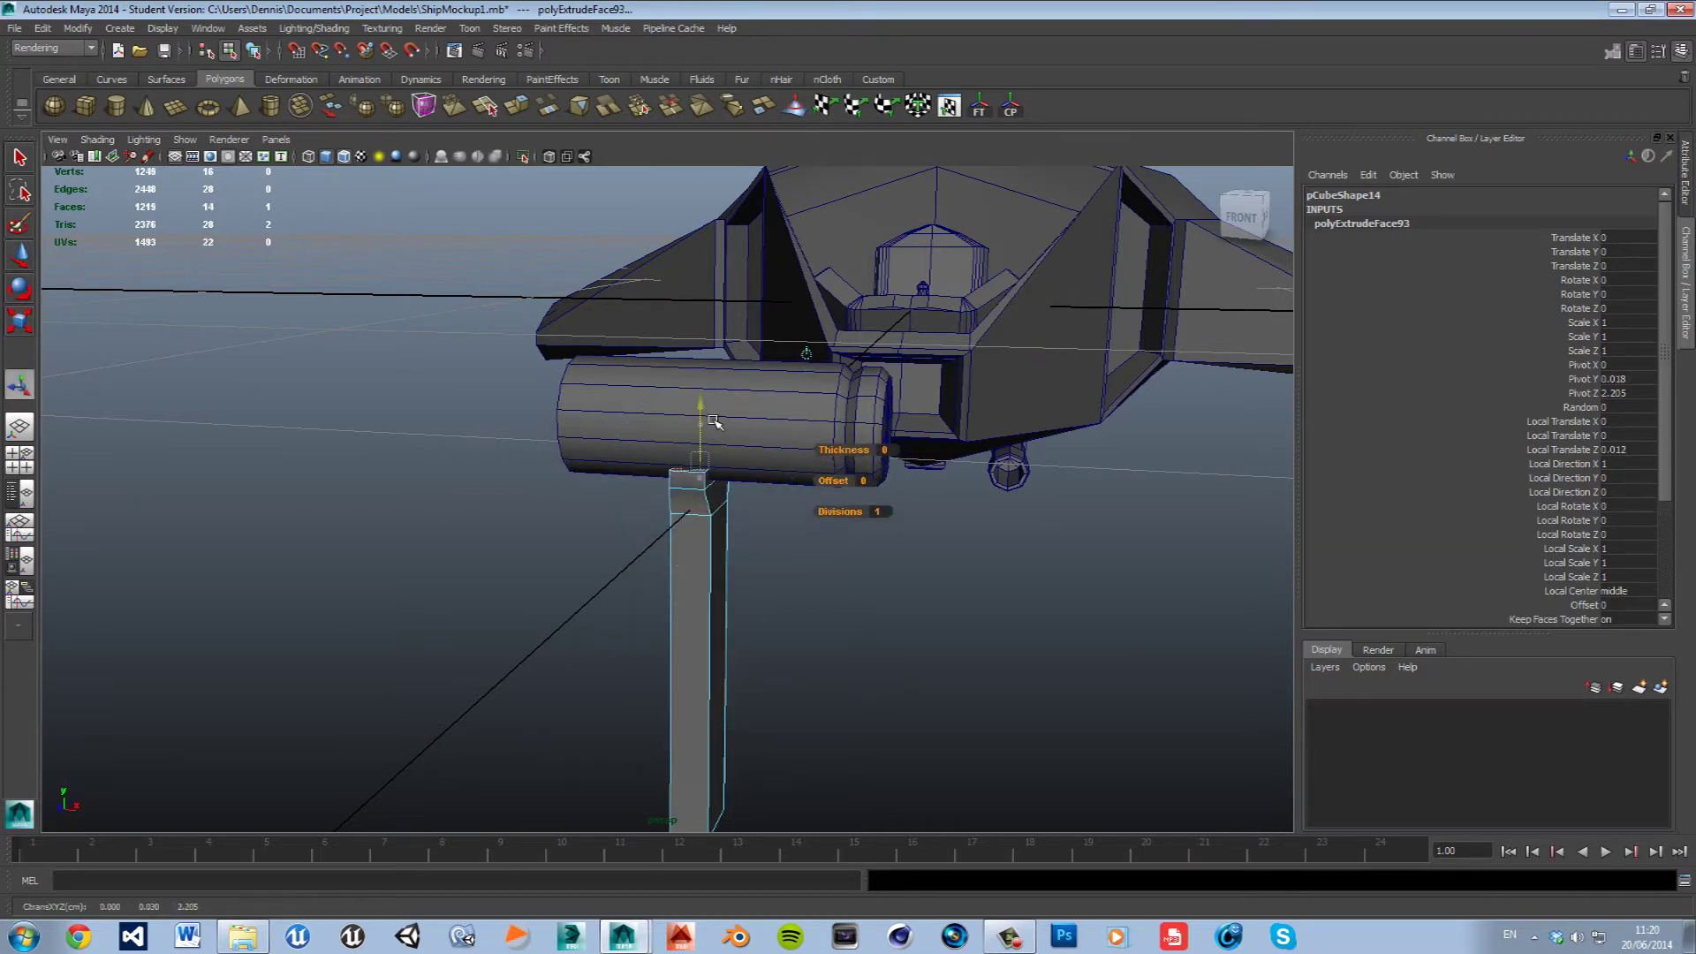
pyautogui.keyDown('shift'); pyautogui.moveTo(701, 475); pyautogui.dragTo(689, 557, button='right'); pyautogui.keyUp('shift')
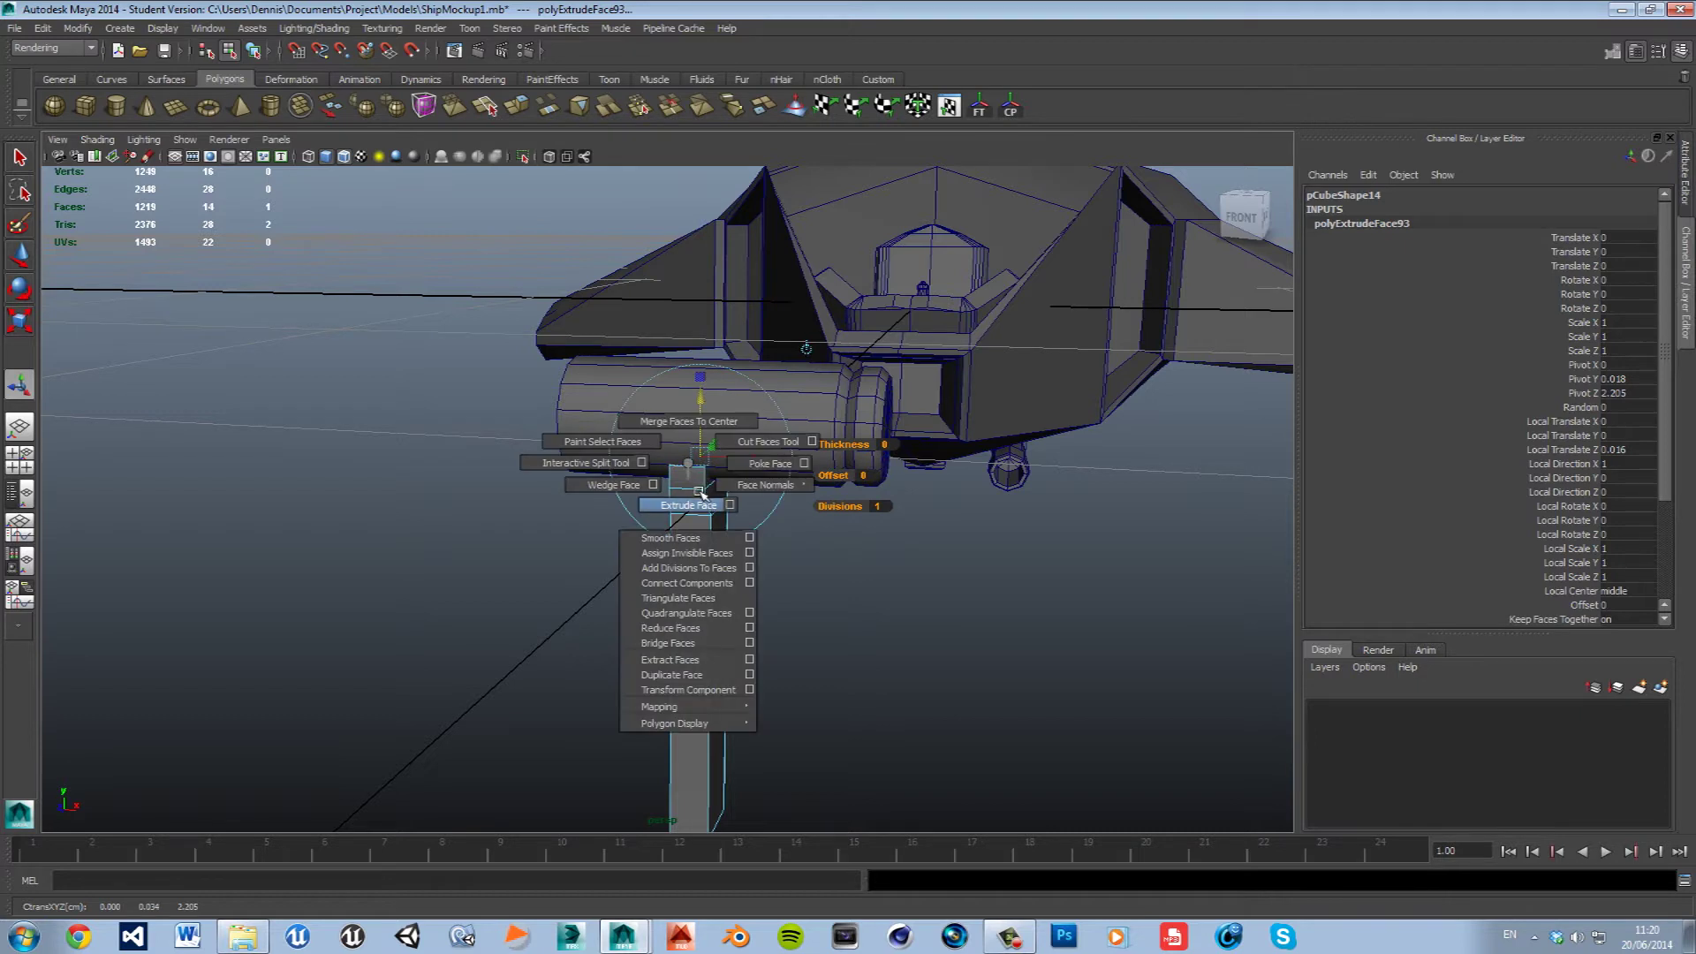
pyautogui.moveTo(713, 444)
pyautogui.mouseDown()
pyautogui.moveTo(710, 407)
pyautogui.moveTo(683, 456)
pyautogui.mouseUp()
pyautogui.press('r')
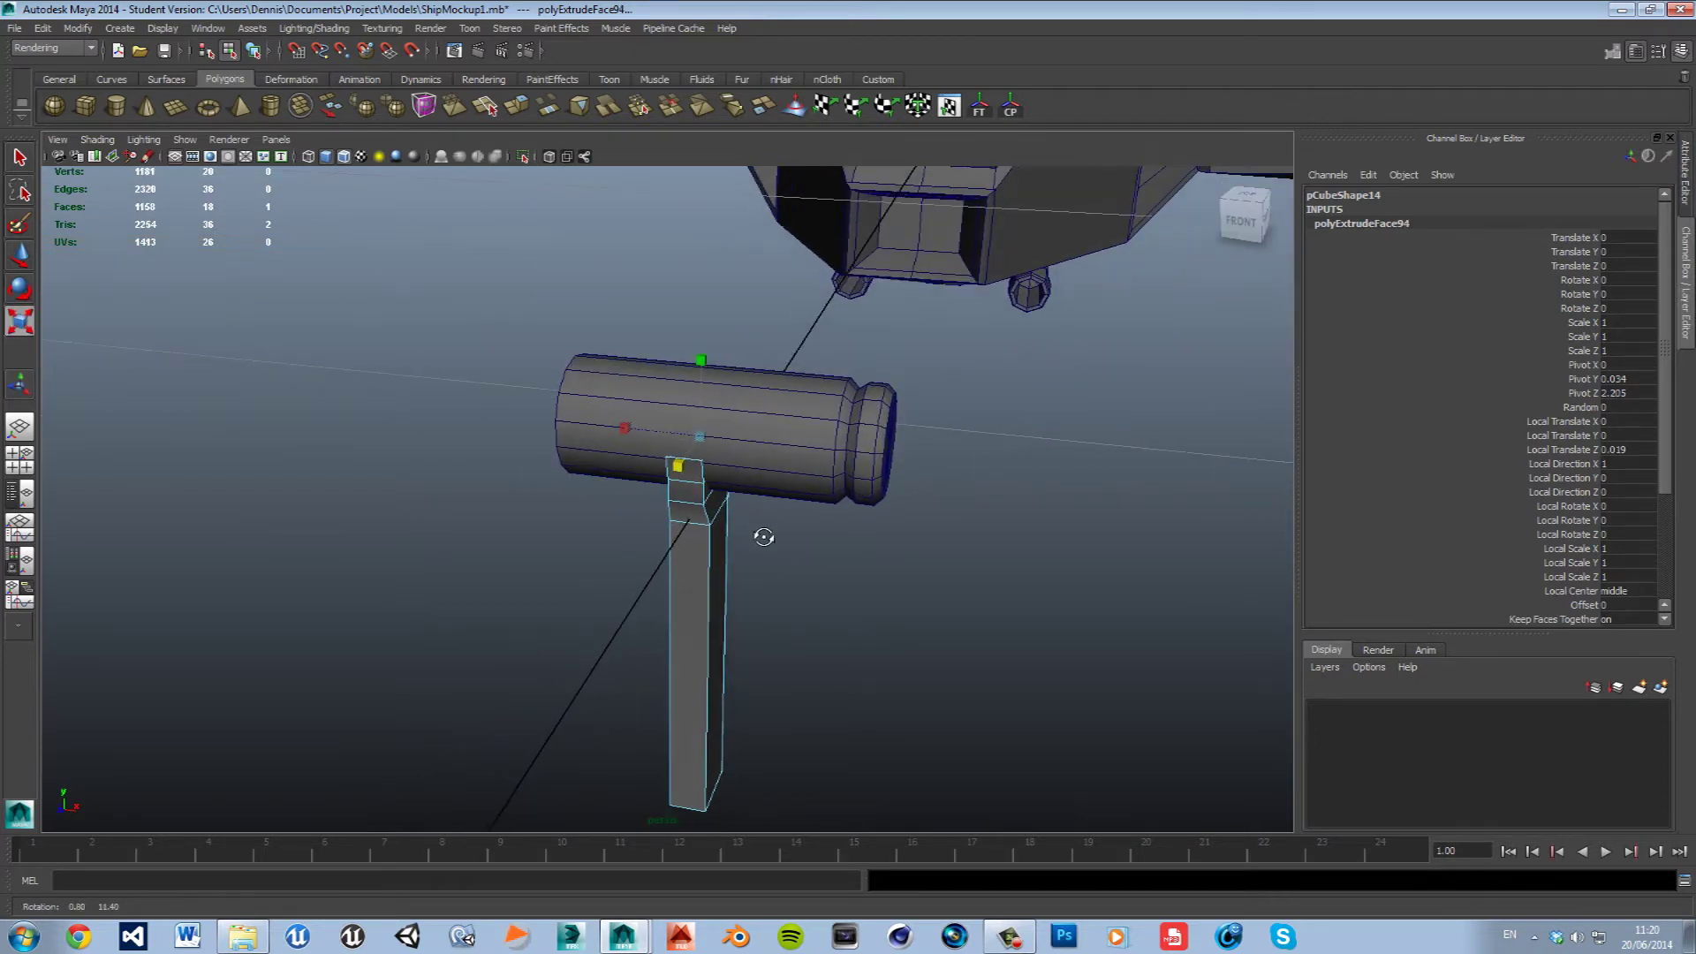
# Continue extruding the faces up and over the cylinder into a collar band hugging it.
pyautogui.keyDown('alt'); pyautogui.moveTo(760, 511); pyautogui.dragTo(633, 514); pyautogui.keyUp('alt')
pyautogui.keyDown('shift'); pyautogui.moveTo(669, 478); pyautogui.dragTo(622, 445, button='right'); pyautogui.keyUp('shift')
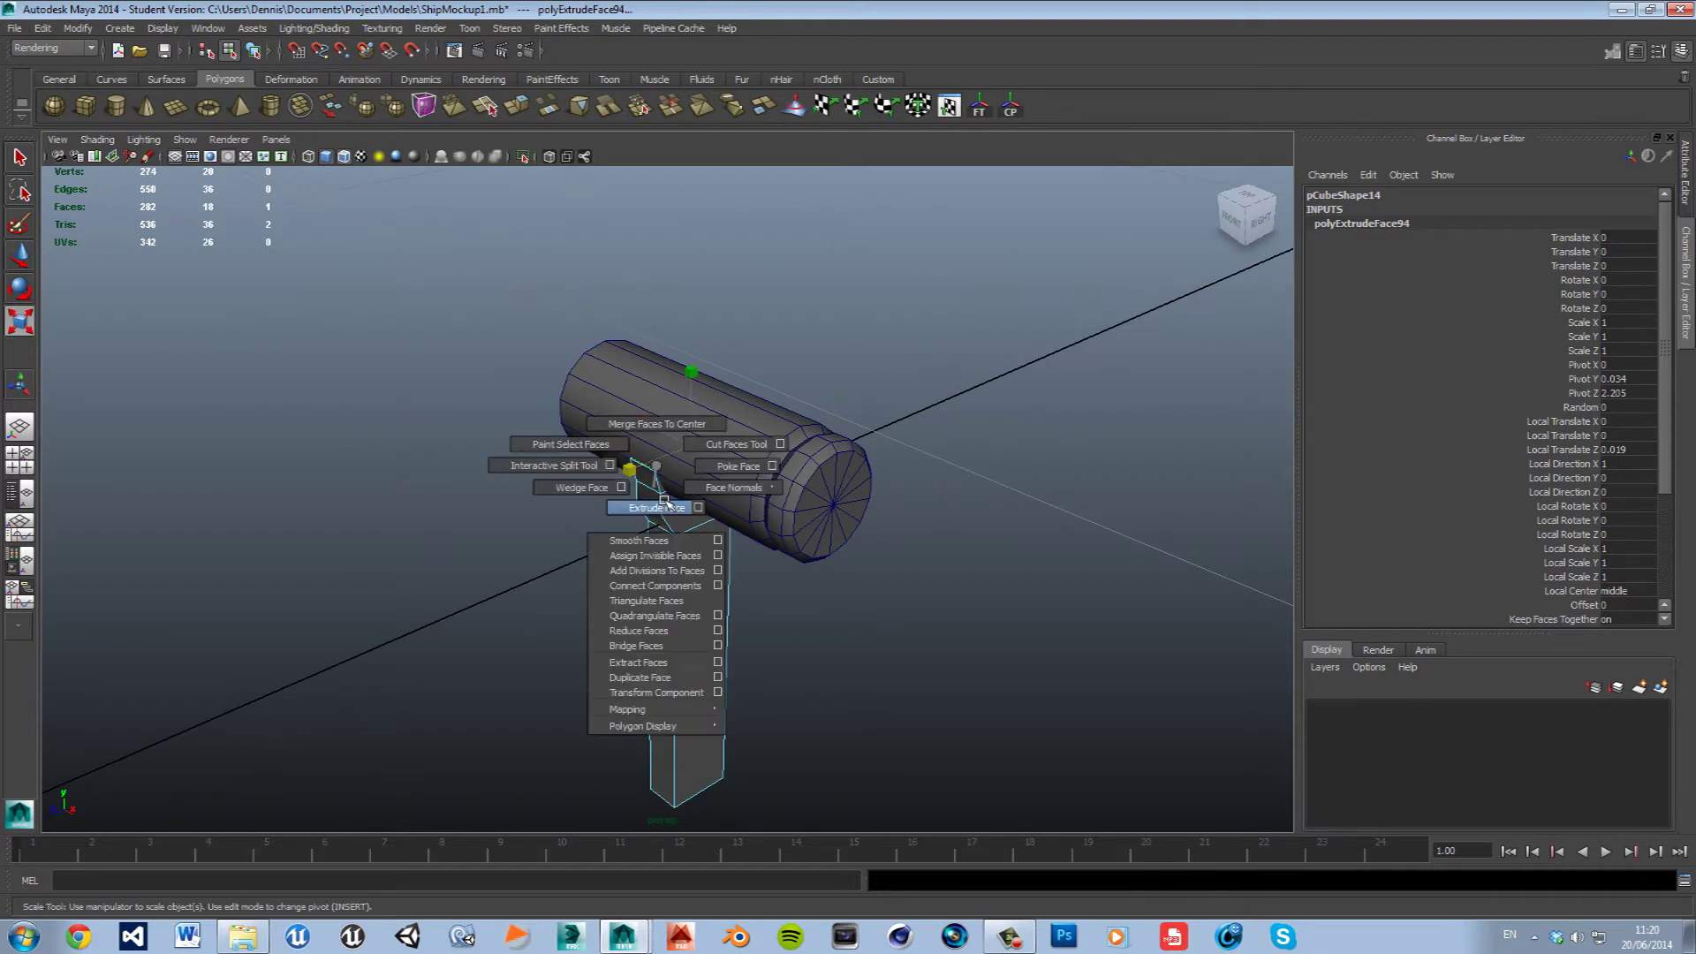
pyautogui.press('r')
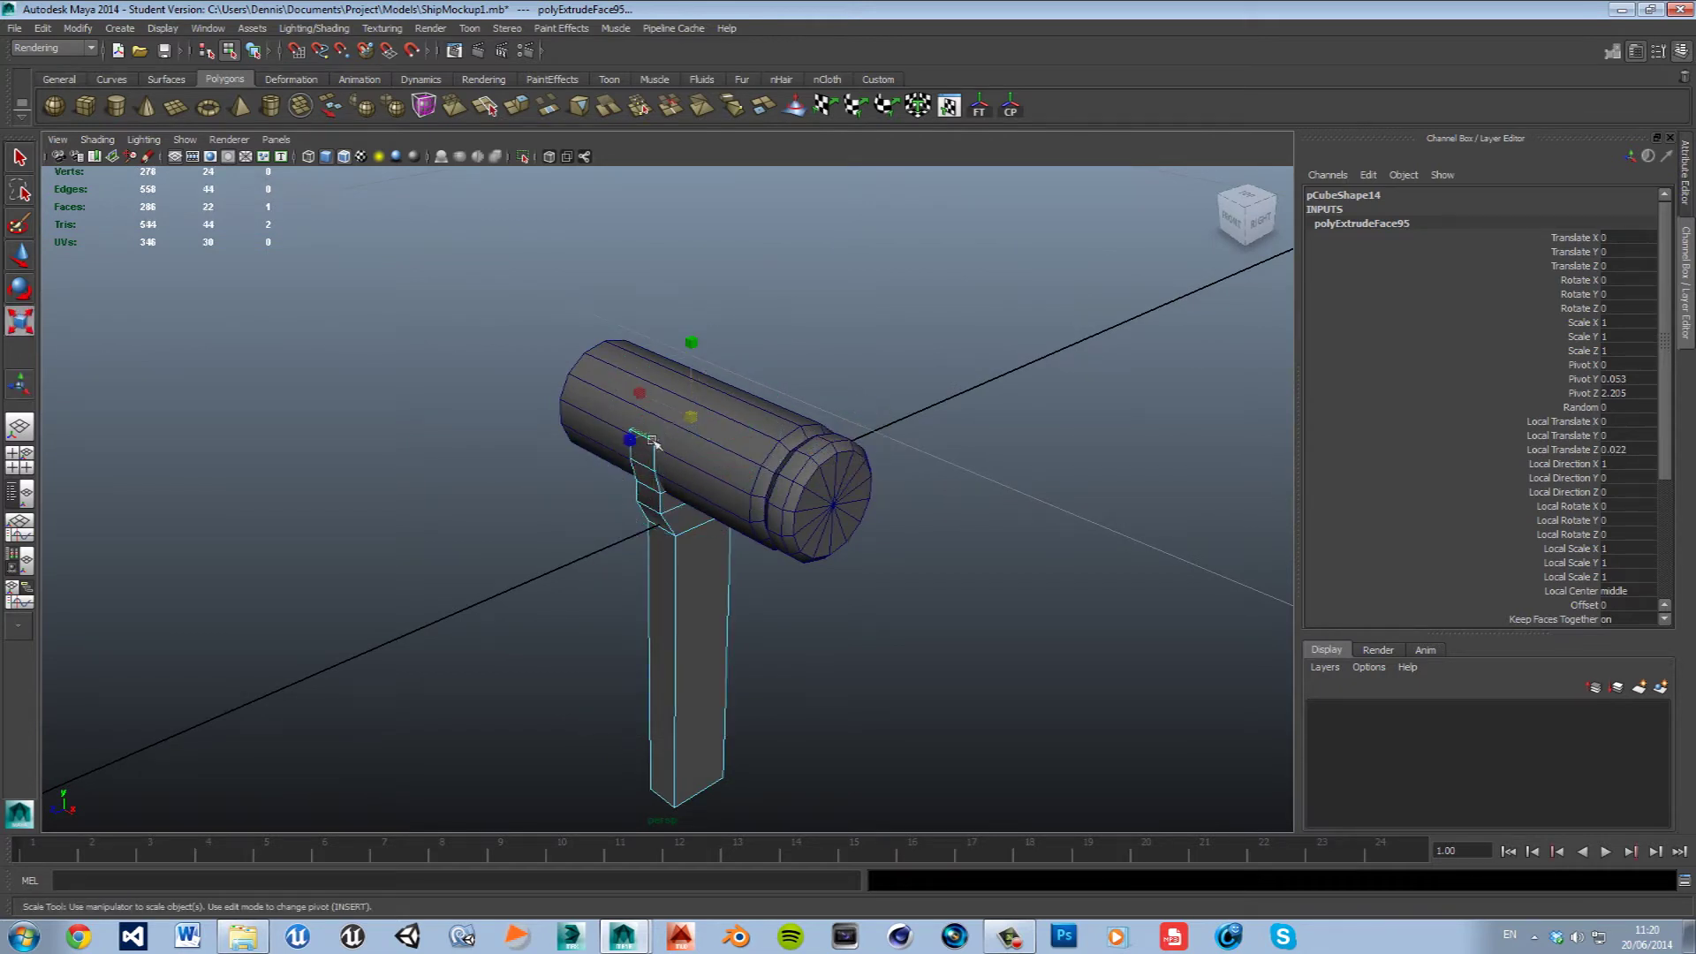
pyautogui.moveTo(634, 441); pyautogui.dragTo(646, 455)
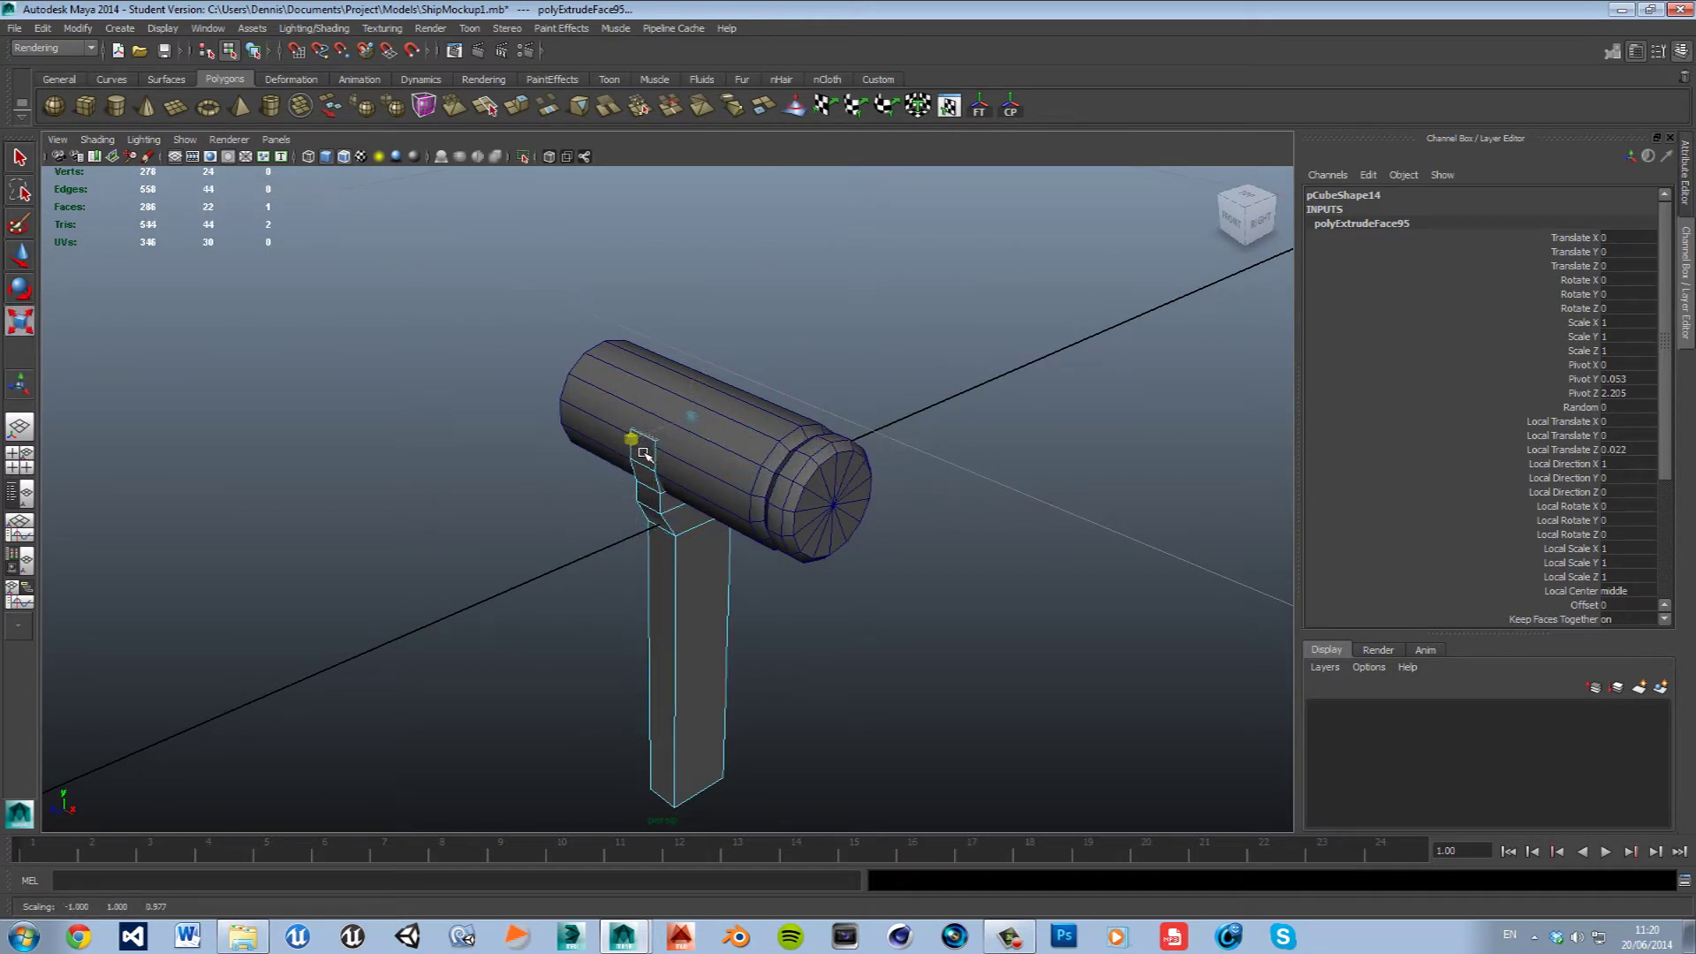
pyautogui.keyDown('alt'); pyautogui.moveTo(646, 455); pyautogui.dragTo(622, 457); pyautogui.keyUp('alt')
pyautogui.keyDown('shift'); pyautogui.moveTo(669, 484); pyautogui.dragTo(622, 458, button='right'); pyautogui.keyUp('shift')
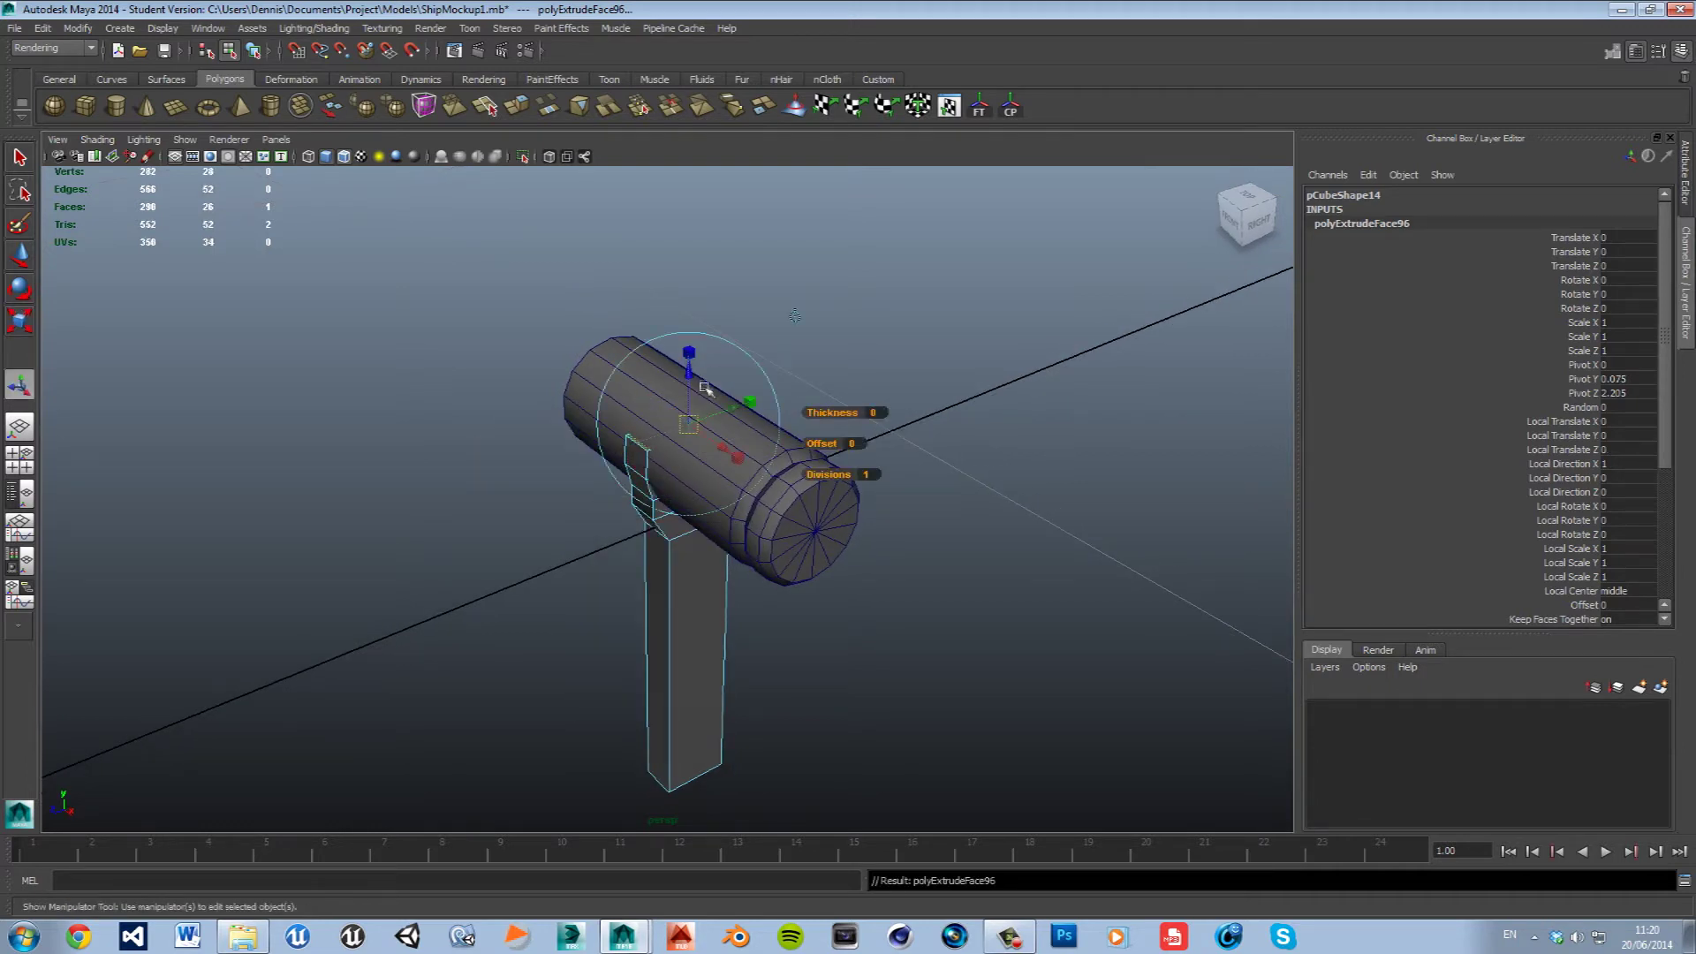
pyautogui.moveTo(691, 371); pyautogui.dragTo(691, 355)
pyautogui.press('r')
pyautogui.moveTo(625, 421); pyautogui.dragTo(640, 430)
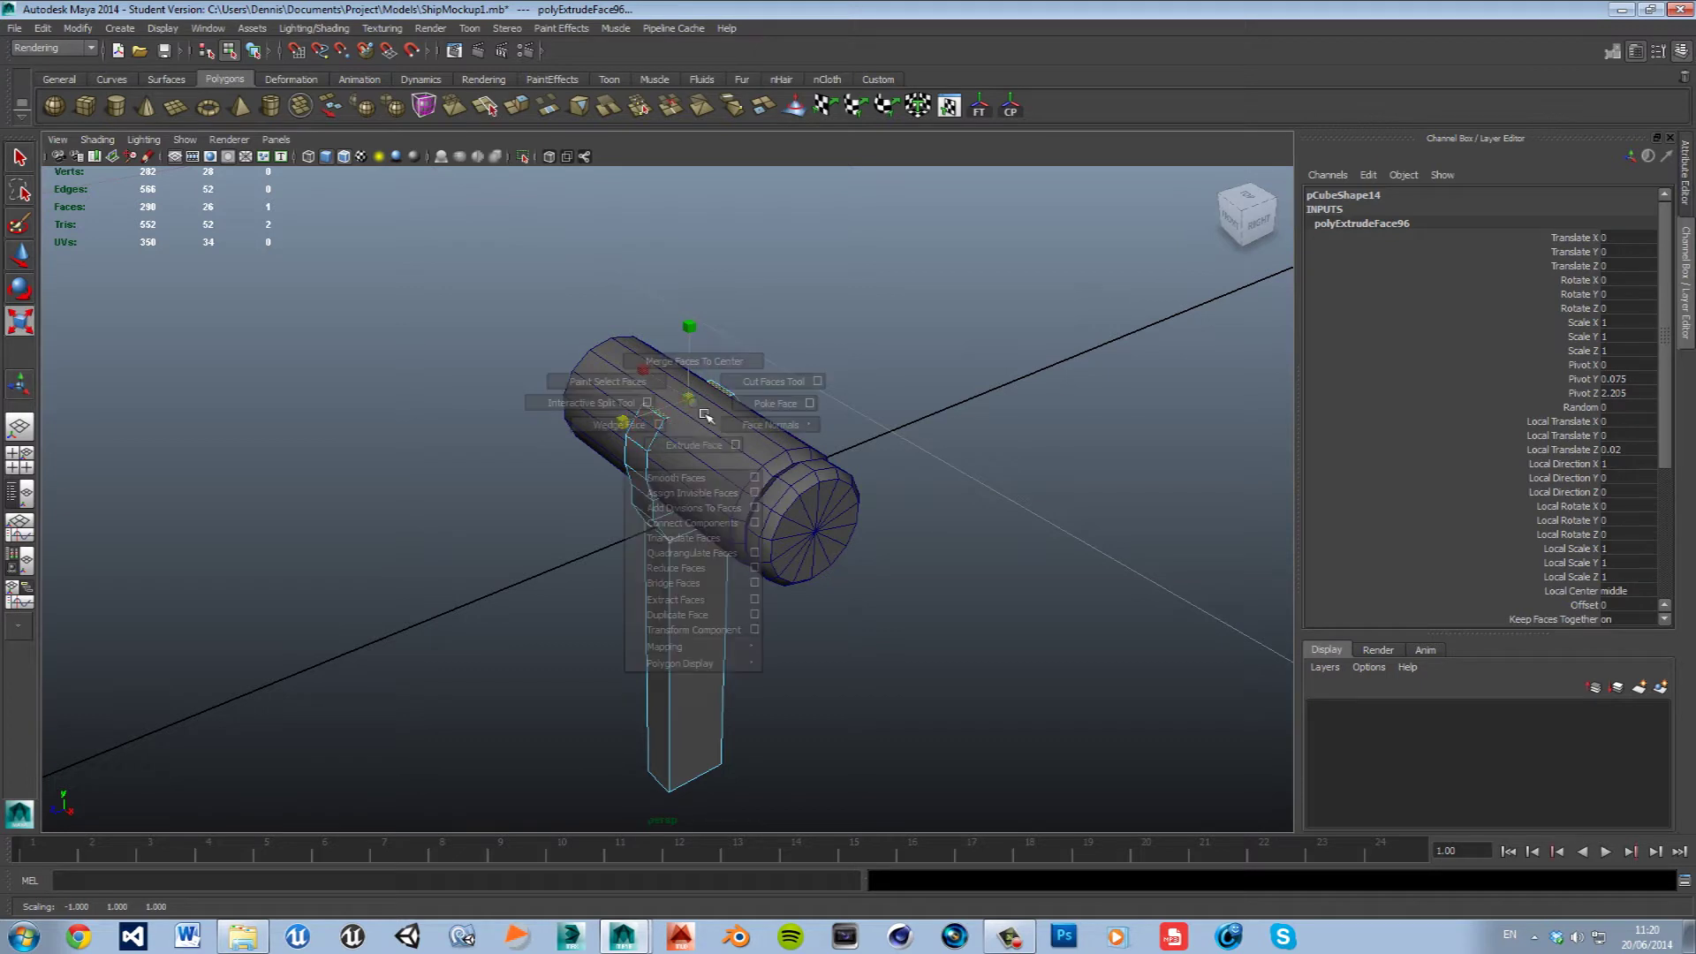
pyautogui.keyDown('shift'); pyautogui.moveTo(658, 432); pyautogui.dragTo(623, 397, button='right'); pyautogui.keyUp('shift')
pyautogui.moveTo(690, 342); pyautogui.dragTo(691, 329)
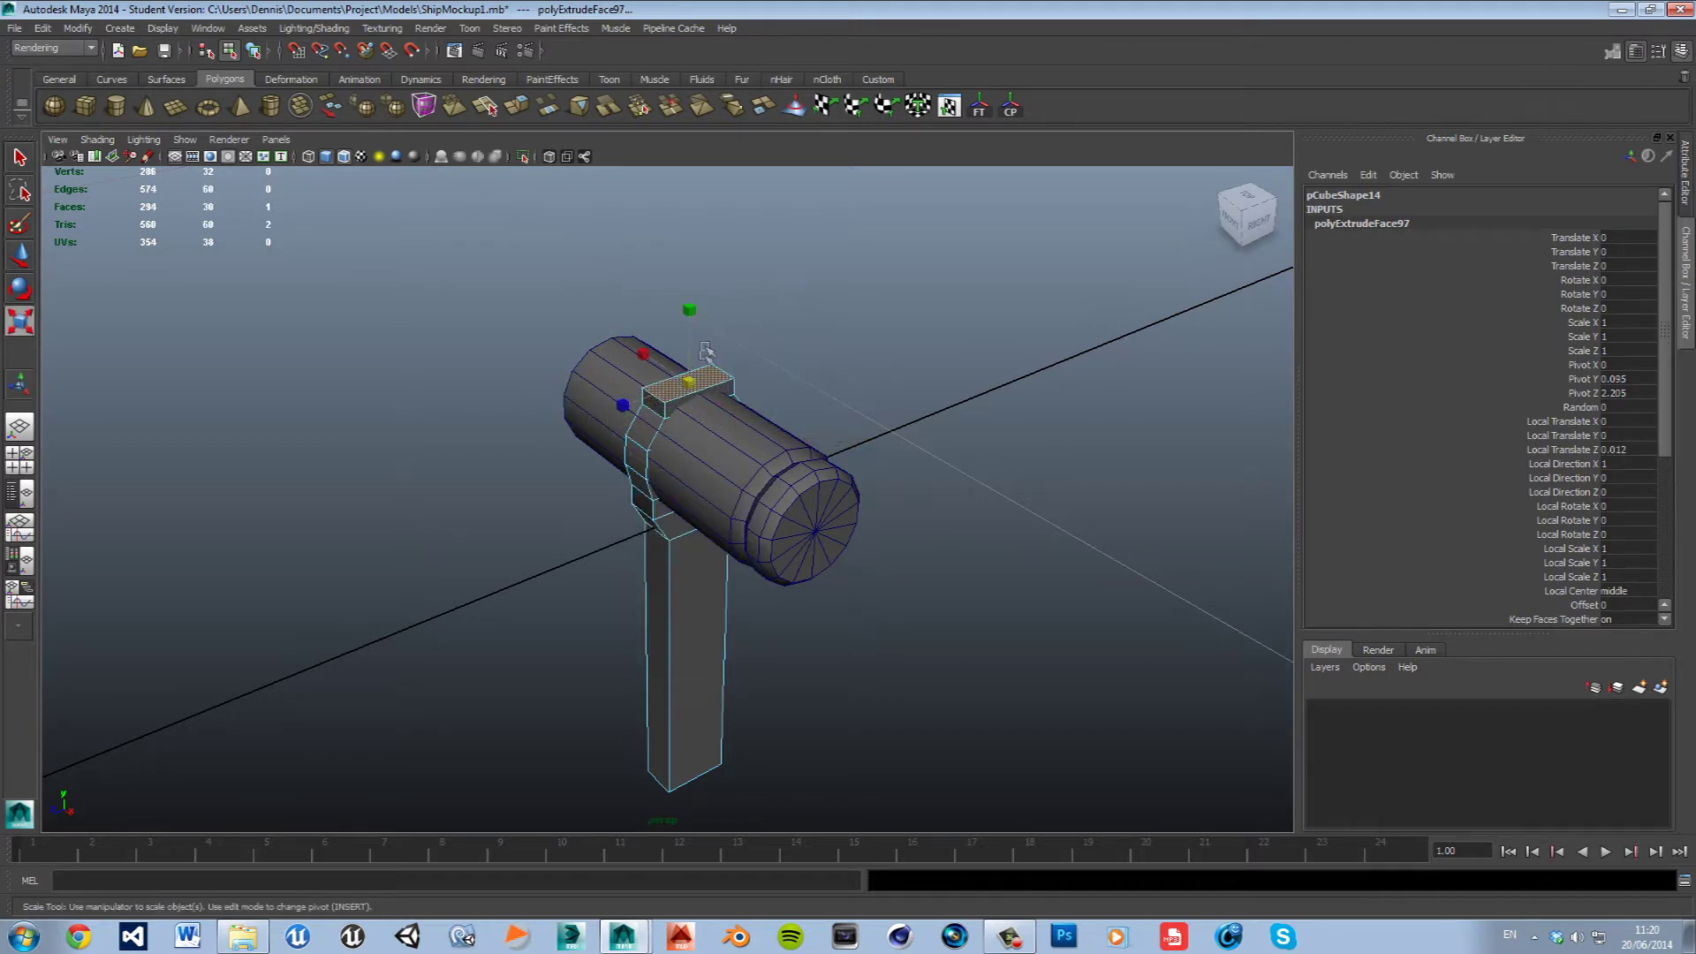
pyautogui.moveTo(651, 410); pyautogui.dragTo(637, 415)
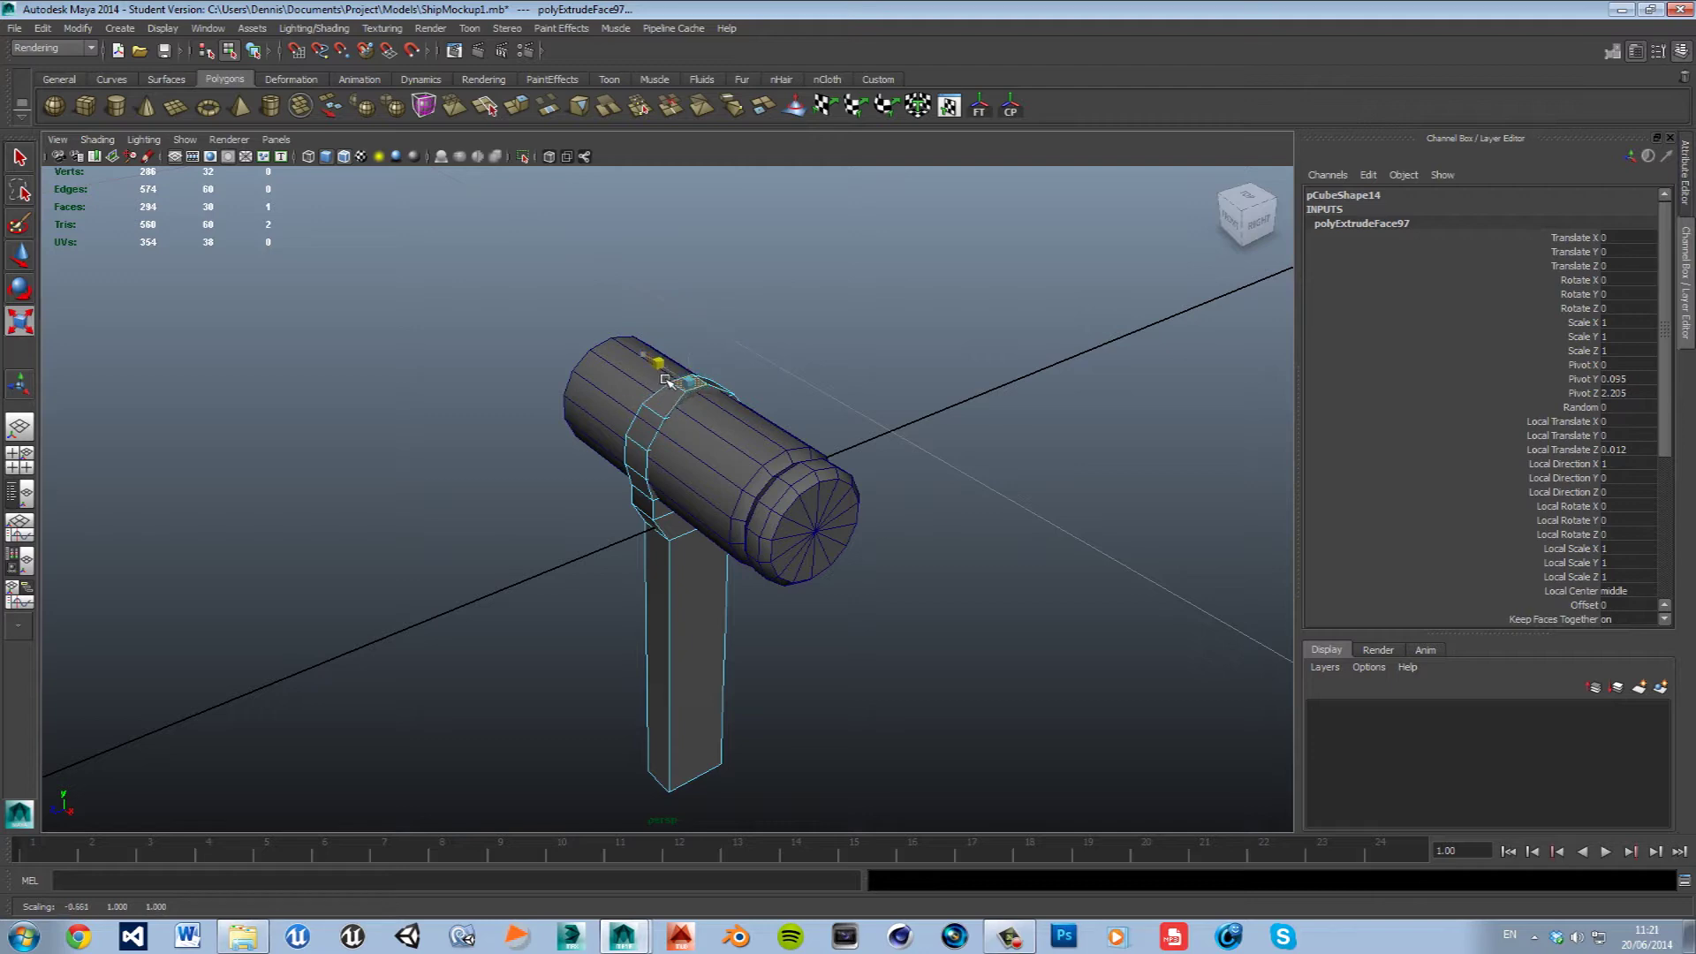
pyautogui.click(974, 492)
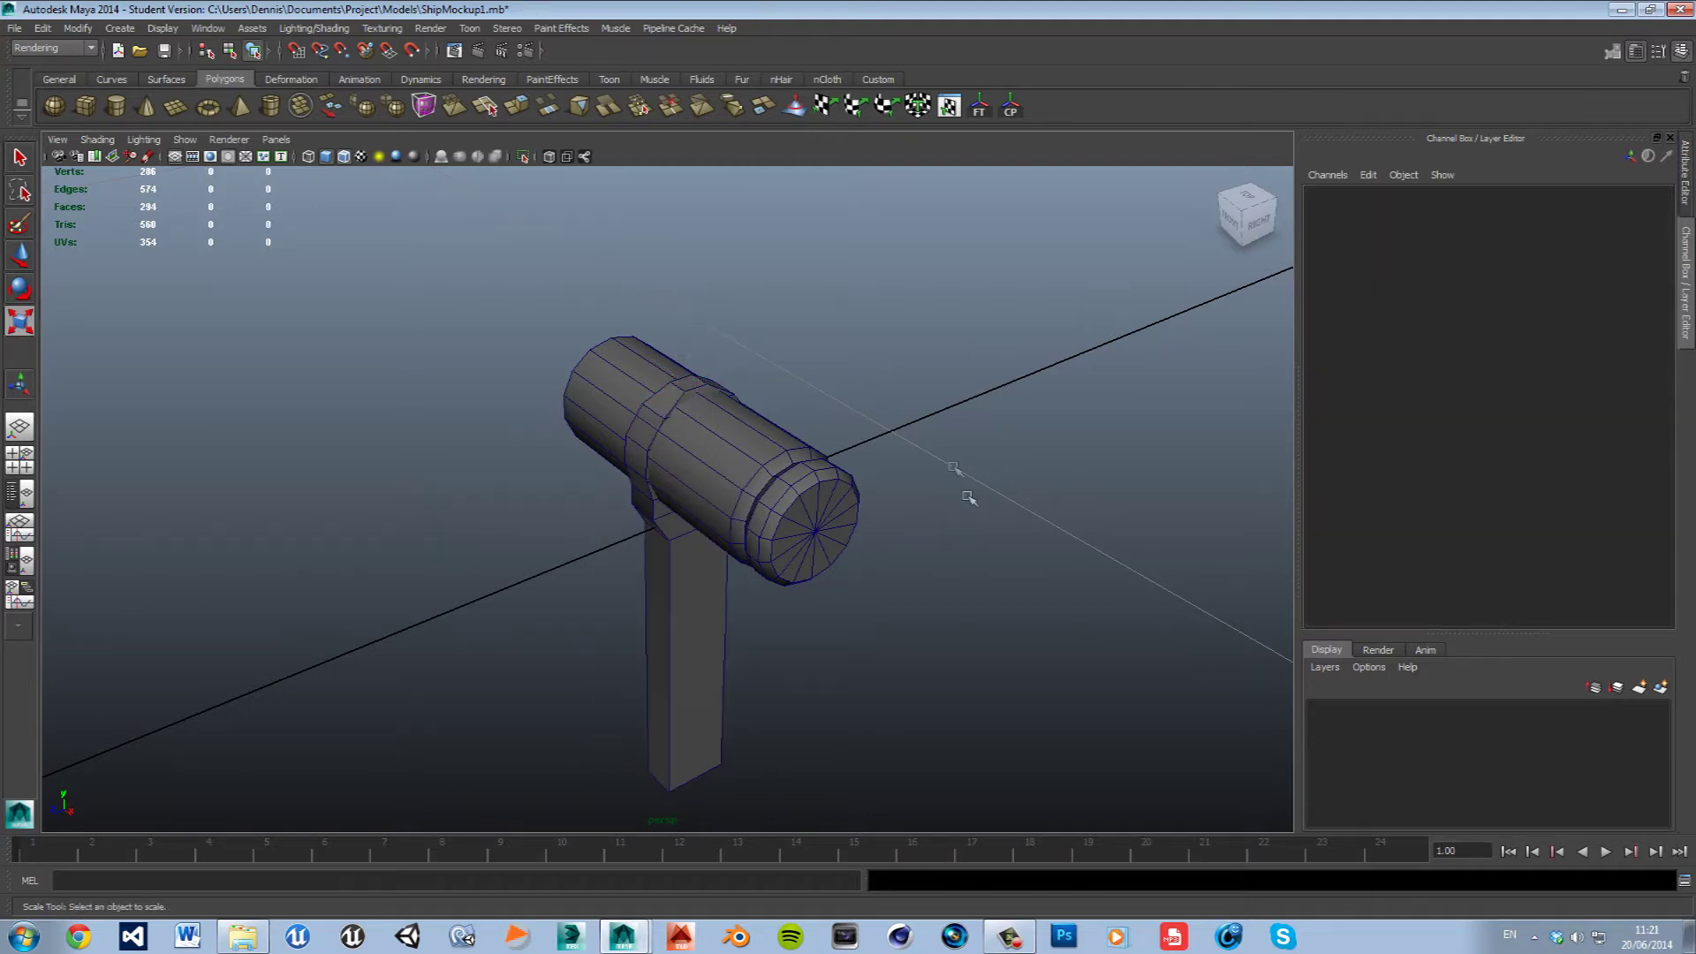
pyautogui.moveTo(974, 492)
pyautogui.keyDown('alt'); pyautogui.mouseDown()
pyautogui.moveTo(948, 480)
pyautogui.moveTo(1060, 523)
pyautogui.mouseUp(); pyautogui.keyUp('alt')
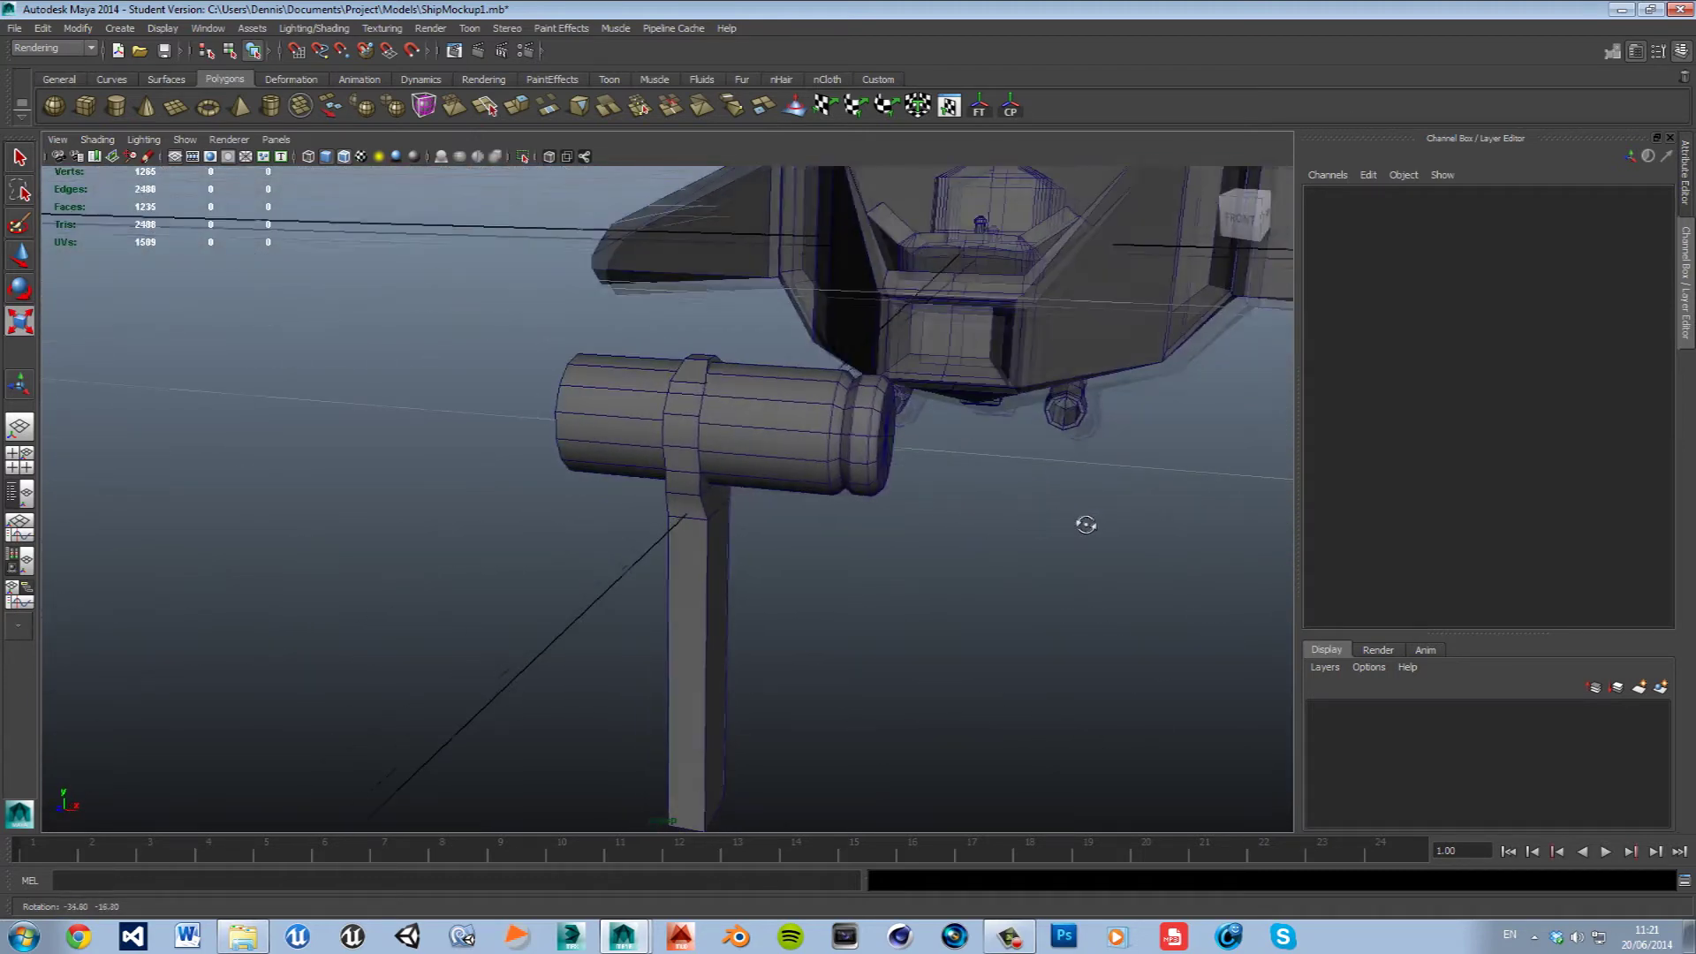
# Select the grip's inner end-cap faces and slide them back to the post.
pyautogui.click(801, 453)
pyautogui.moveTo(846, 511)
pyautogui.keyDown('alt'); pyautogui.mouseDown()
pyautogui.moveTo(940, 583)
pyautogui.moveTo(822, 477)
pyautogui.mouseUp(); pyautogui.keyUp('alt')
pyautogui.moveTo(823, 477); pyautogui.dragTo(828, 530, button='right')
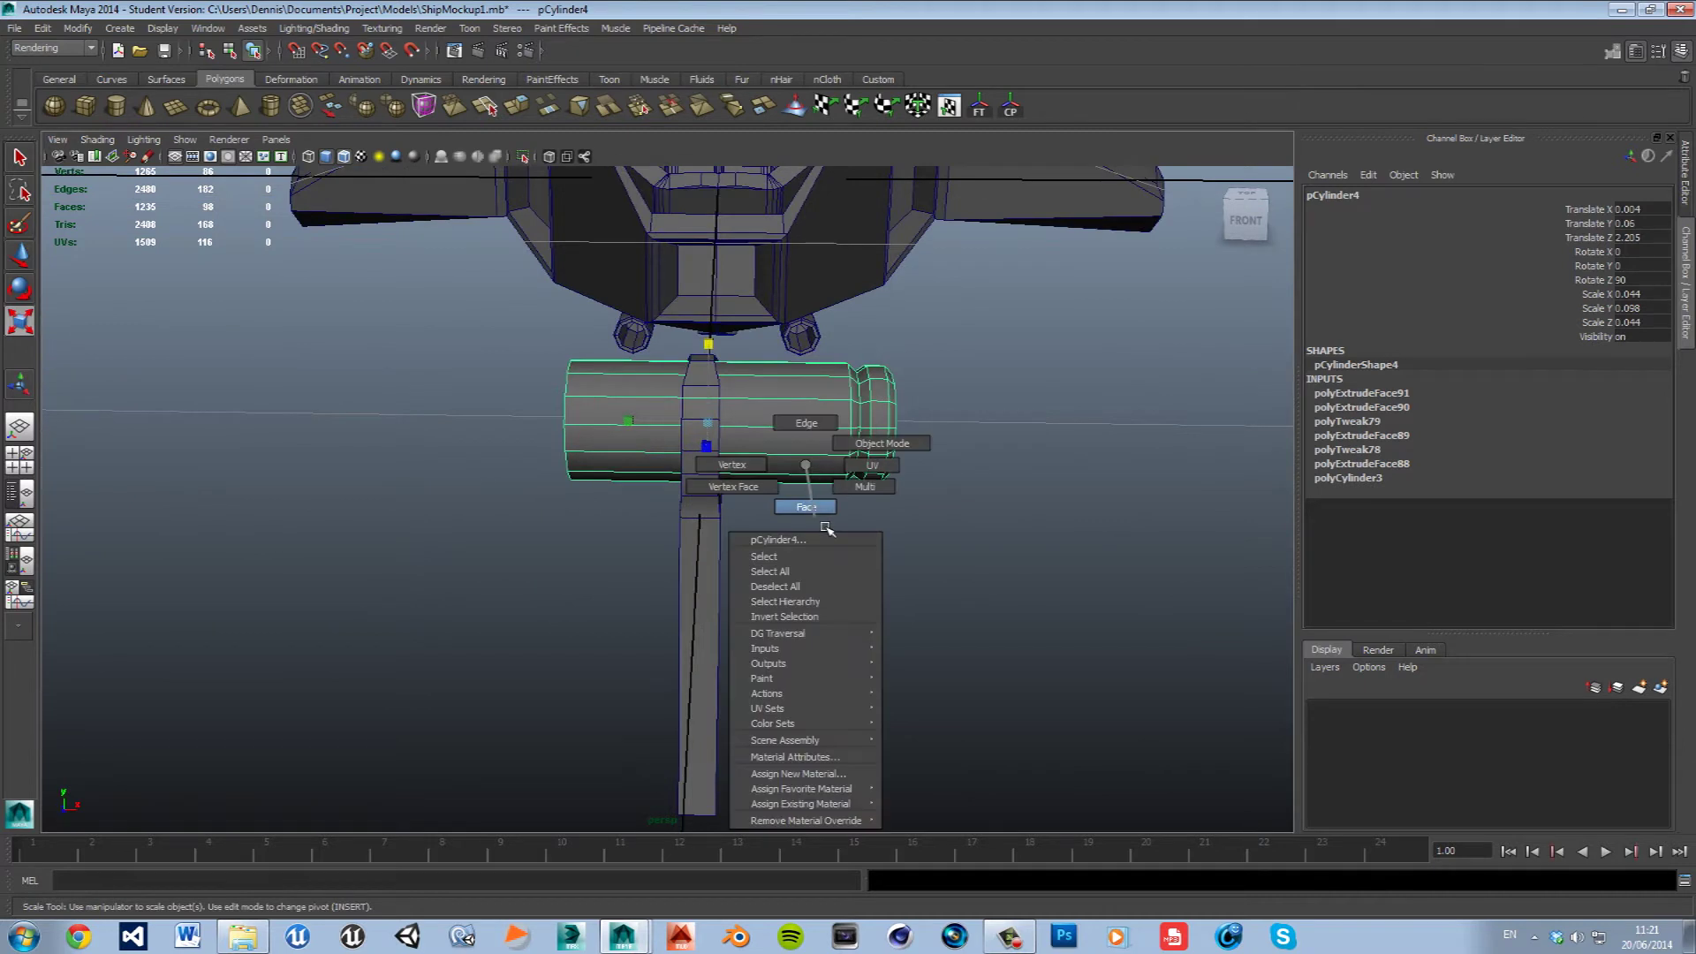
pyautogui.click(829, 570)
pyautogui.keyDown('alt'); pyautogui.moveTo(795, 570); pyautogui.dragTo(686, 559); pyautogui.keyUp('alt')
pyautogui.moveTo(528, 381)
pyautogui.keyDown('alt'); pyautogui.mouseDown()
pyautogui.moveTo(544, 398)
pyautogui.moveTo(549, 376)
pyautogui.mouseUp(); pyautogui.keyUp('alt')
pyautogui.moveTo(614, 552); pyautogui.dragTo(618, 557)
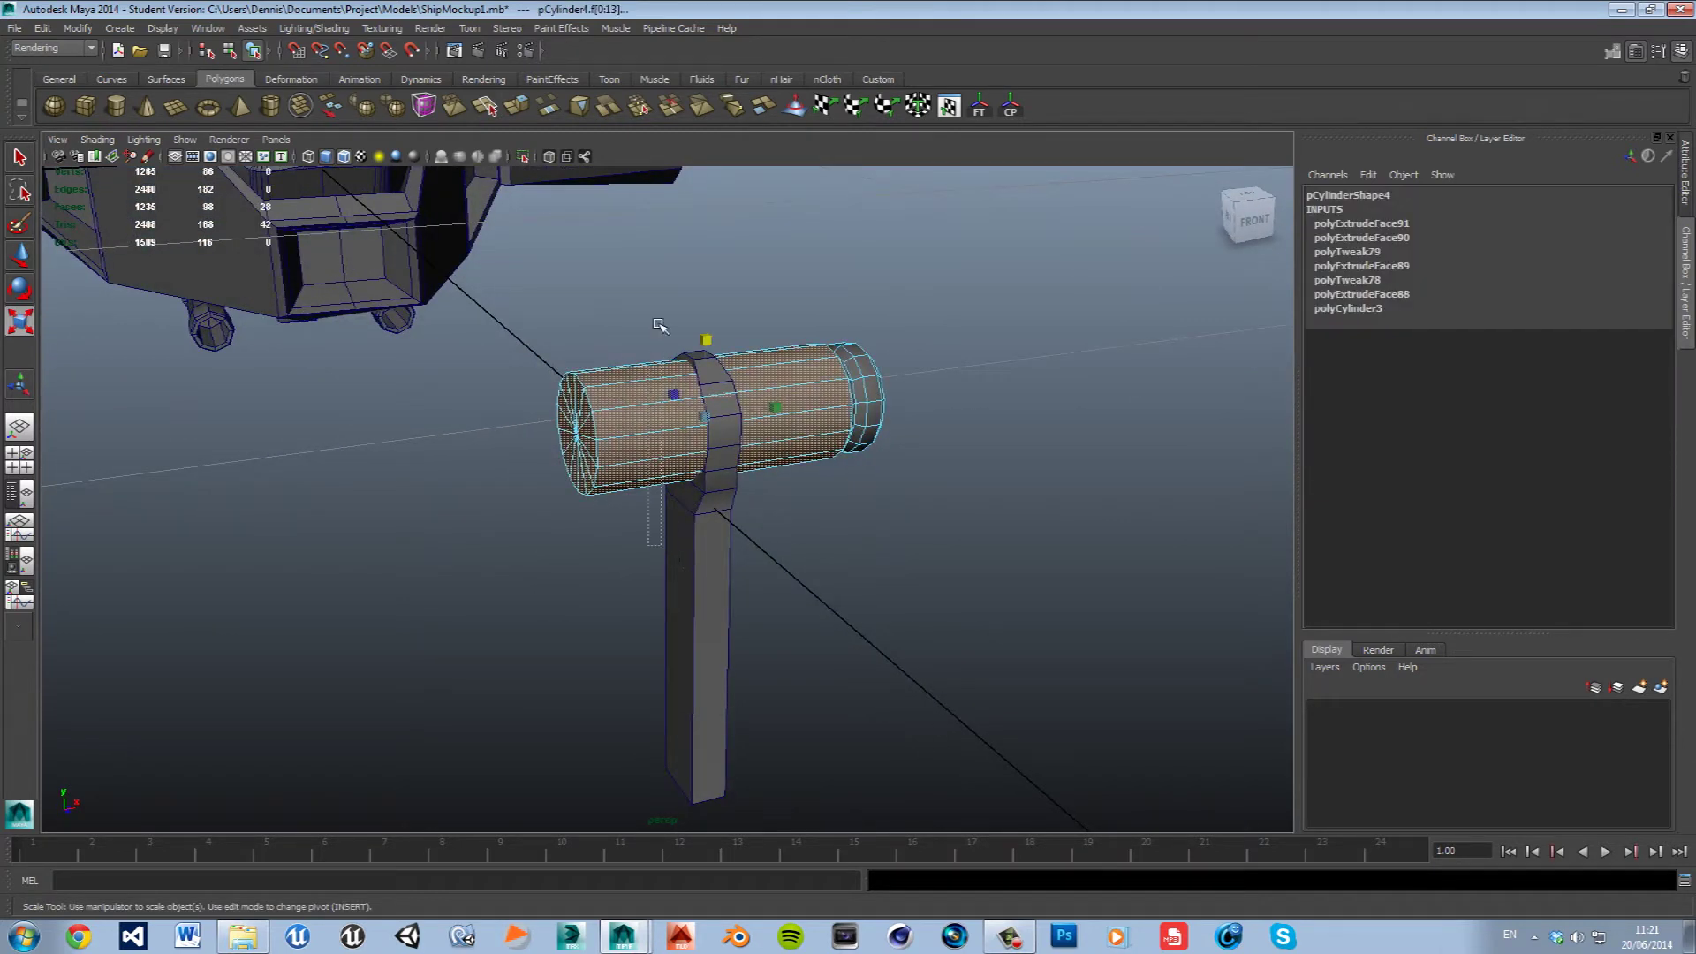
pyautogui.moveTo(658, 326); pyautogui.dragTo(584, 451)
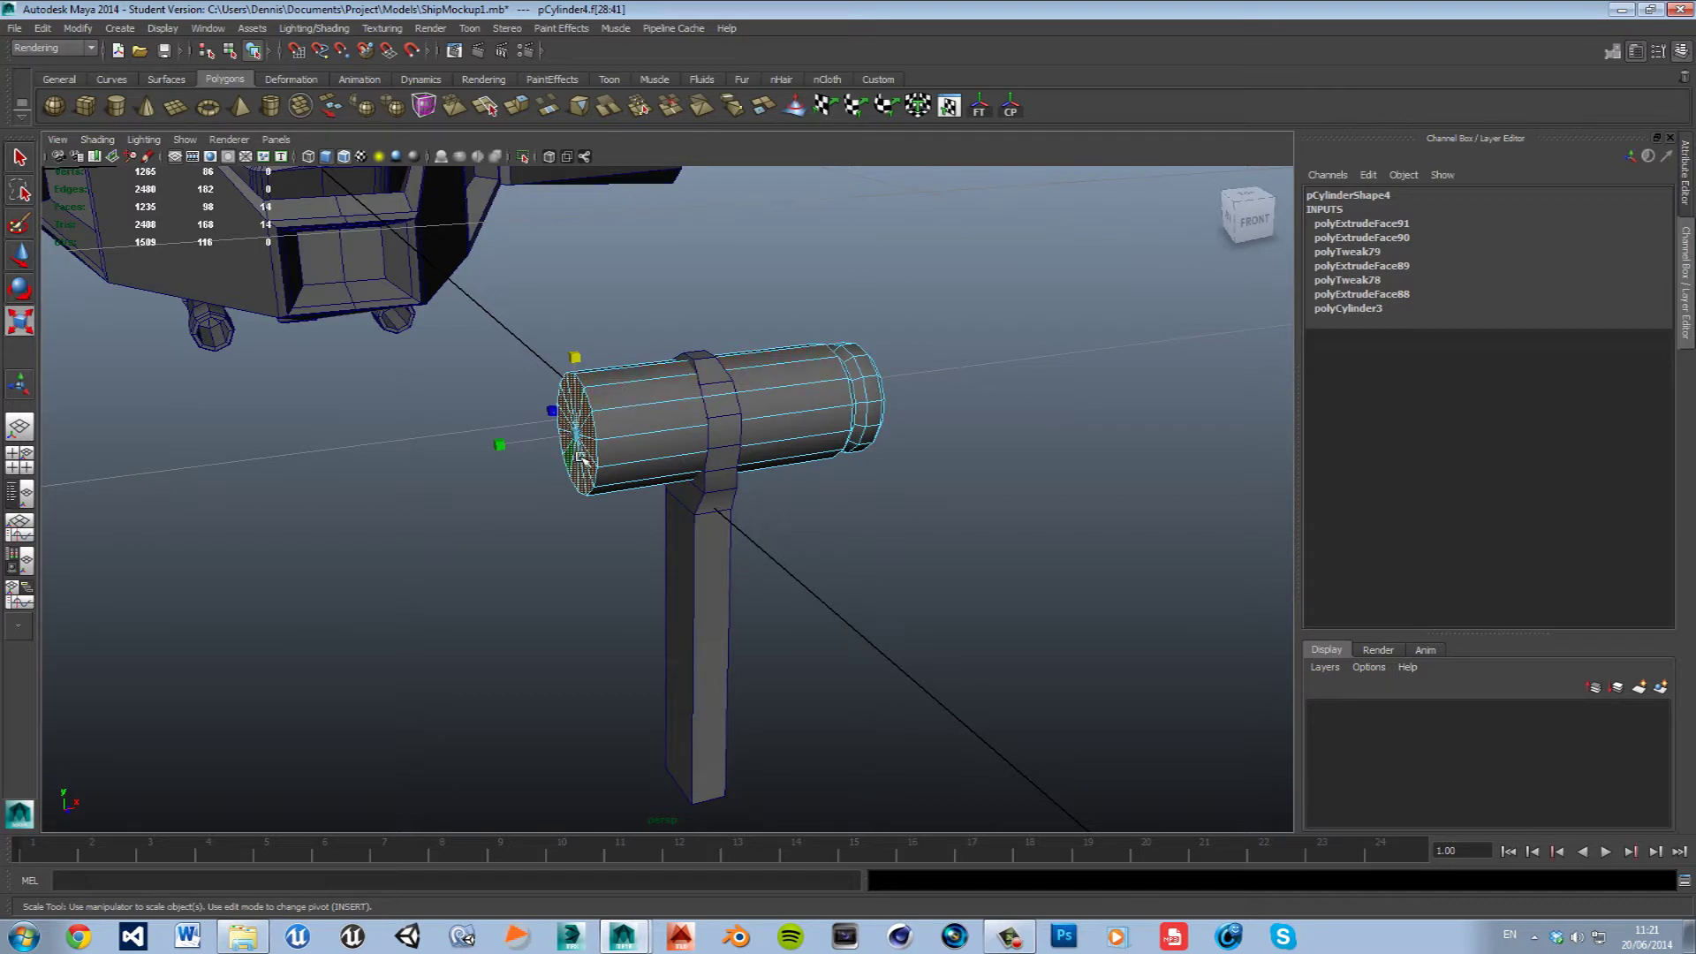
pyautogui.press('w')
pyautogui.moveTo(523, 442); pyautogui.dragTo(646, 444)
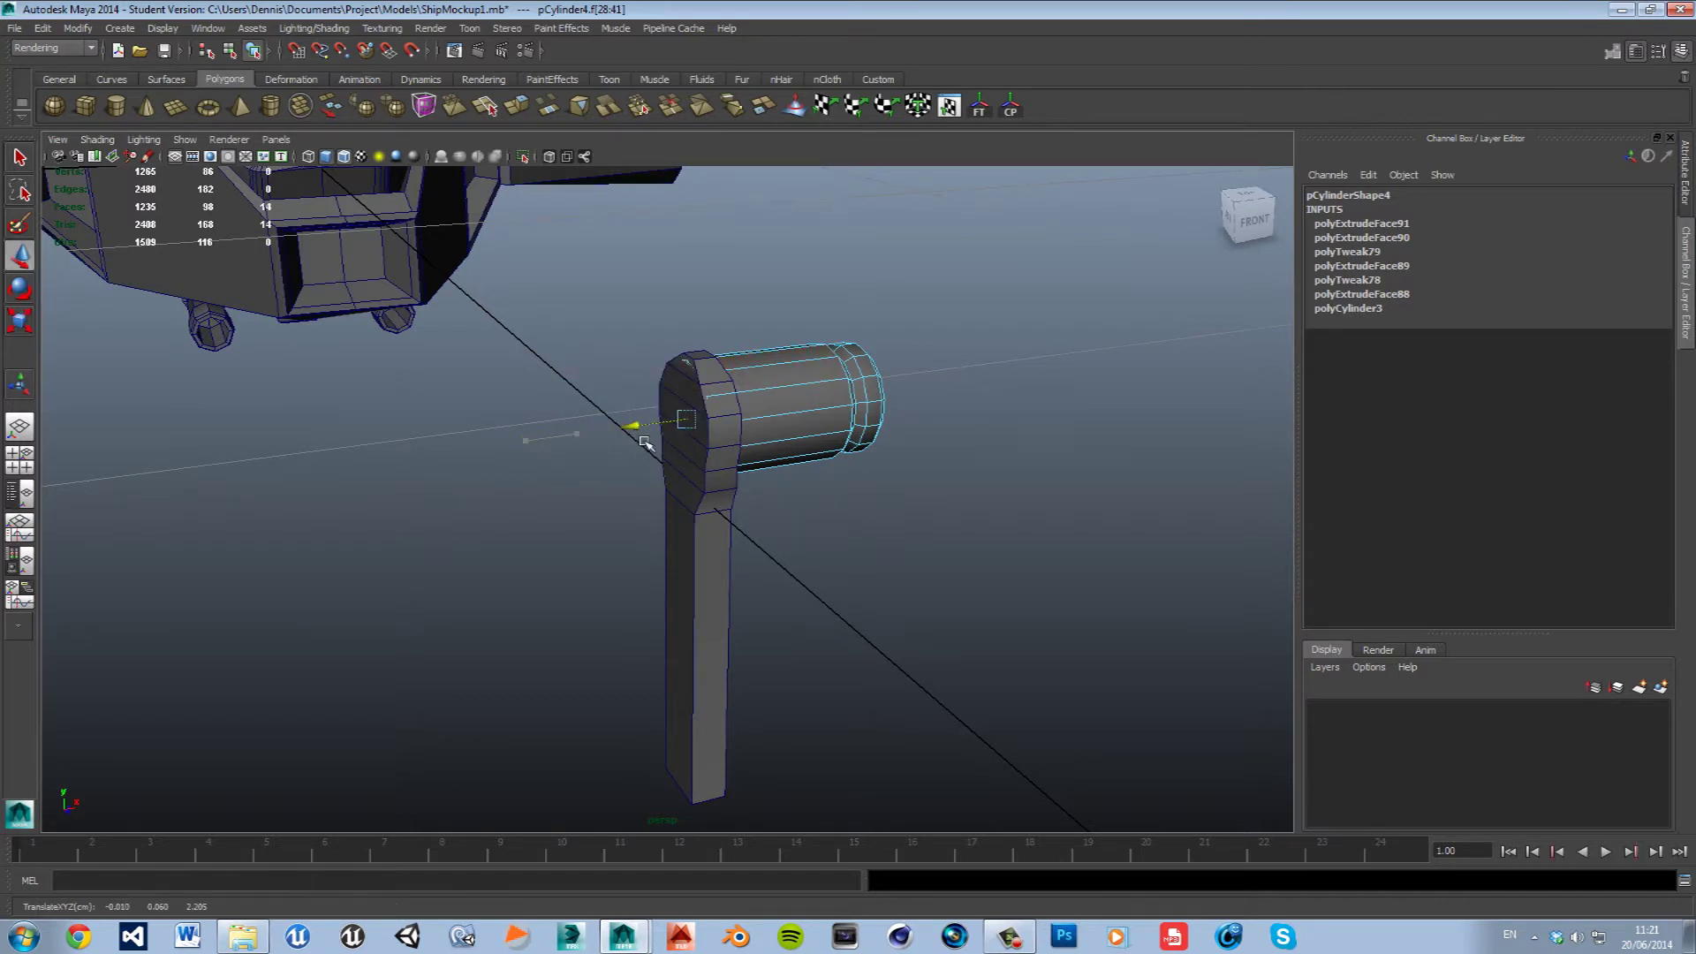
# Line up the grip's end with the post in the front orthographic view.
pyautogui.press('space')
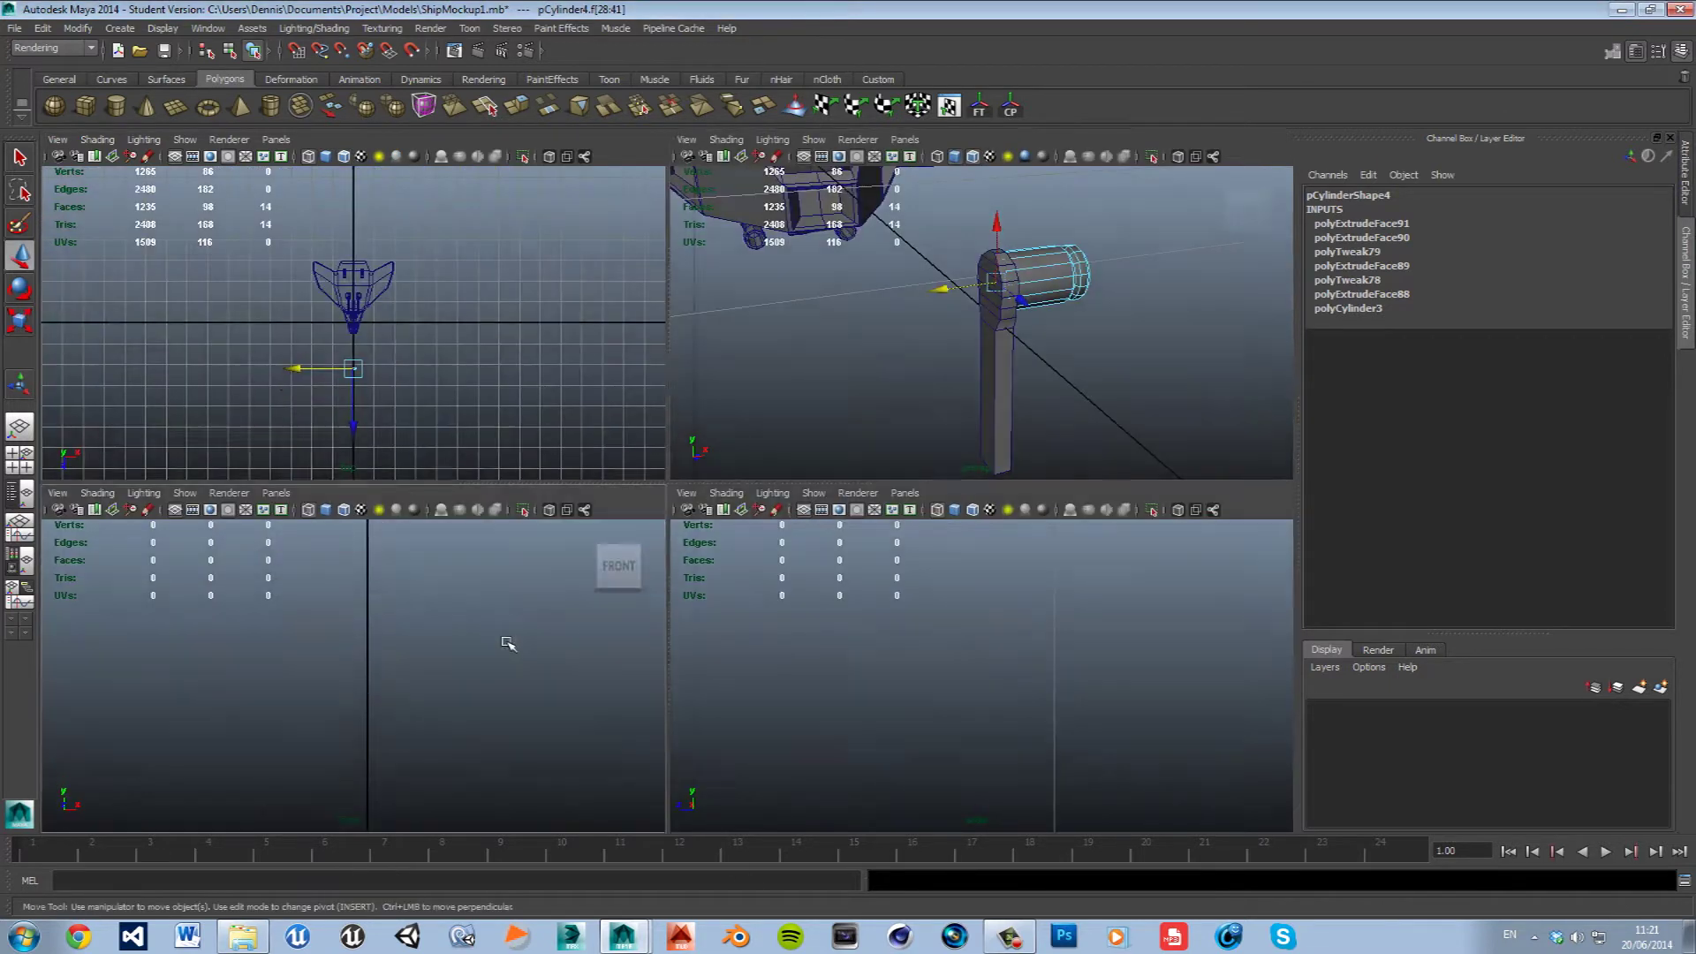
pyautogui.press('space')
pyautogui.scroll(1, 758, 517)
pyautogui.scroll(1, 757, 517)
pyautogui.scroll(1, 689, 530)
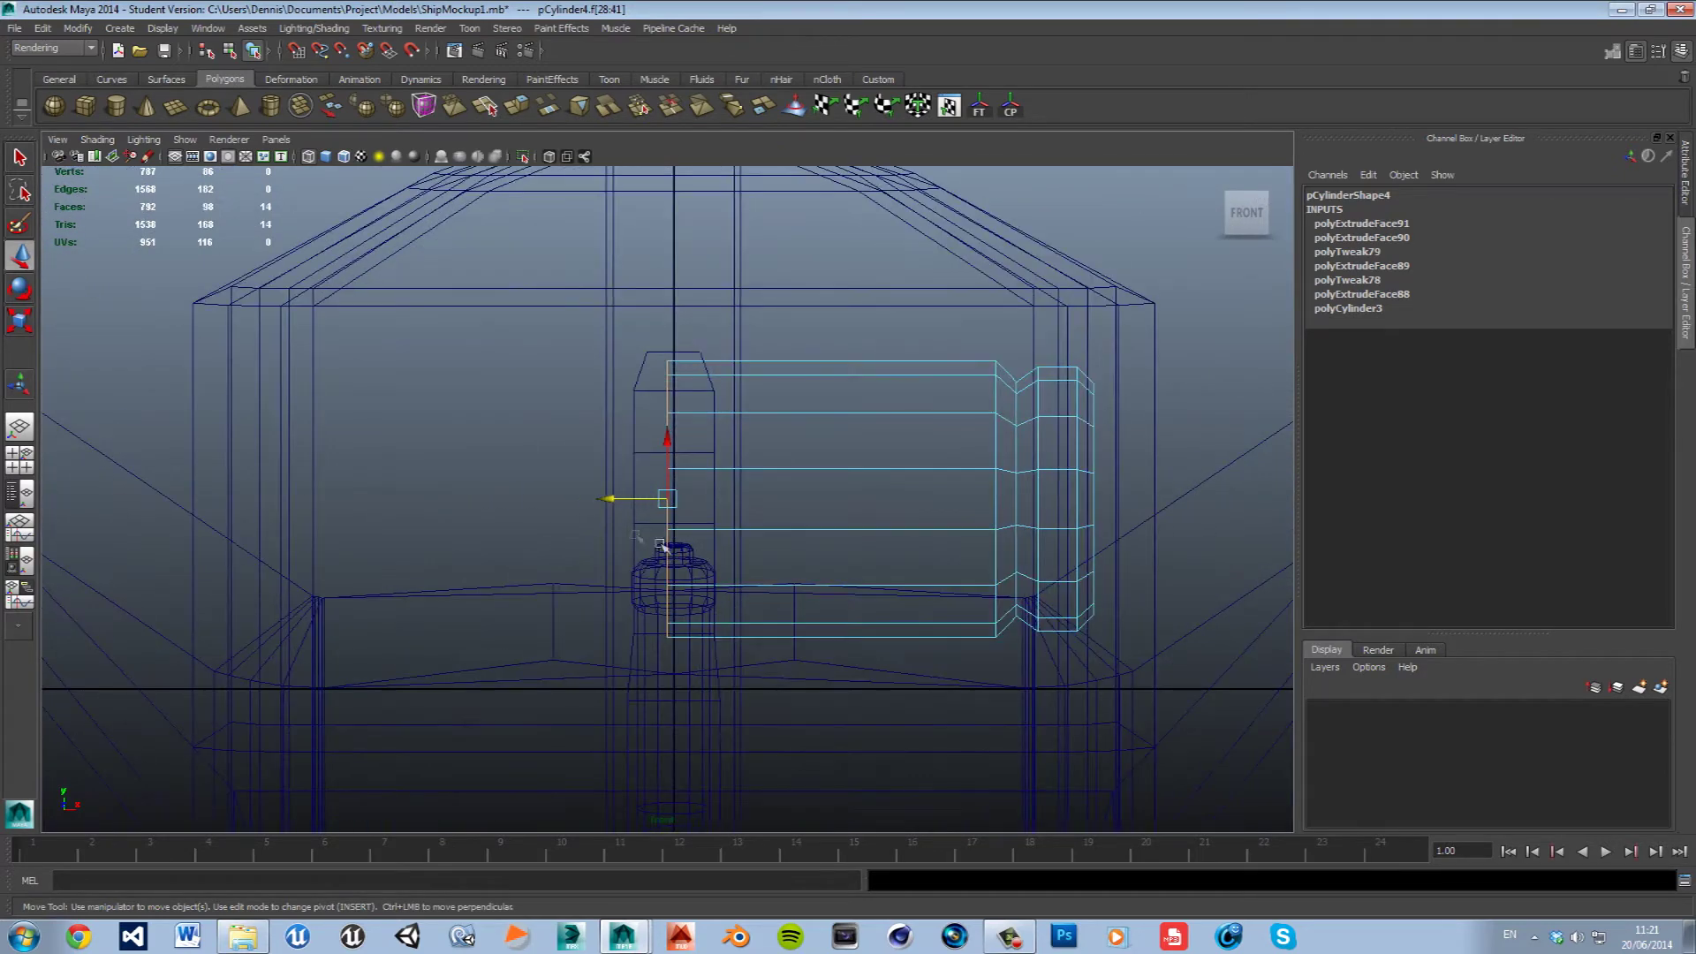
pyautogui.moveTo(611, 514); pyautogui.dragTo(629, 513)
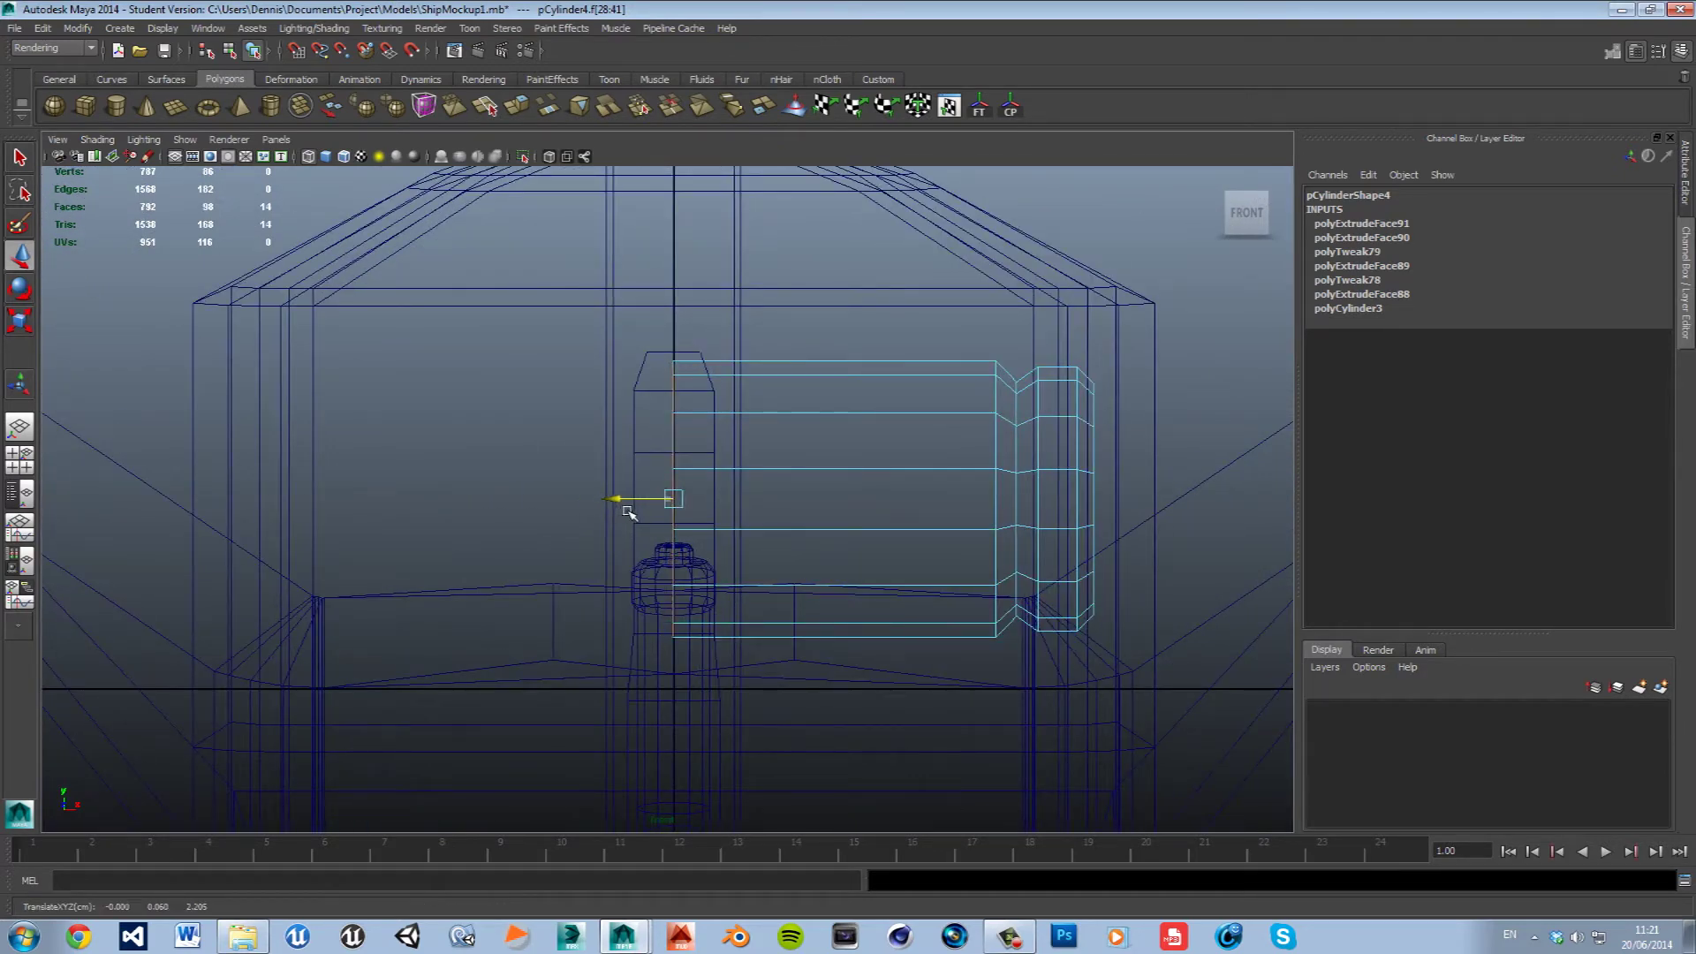
pyautogui.press('space')
pyautogui.press('space')
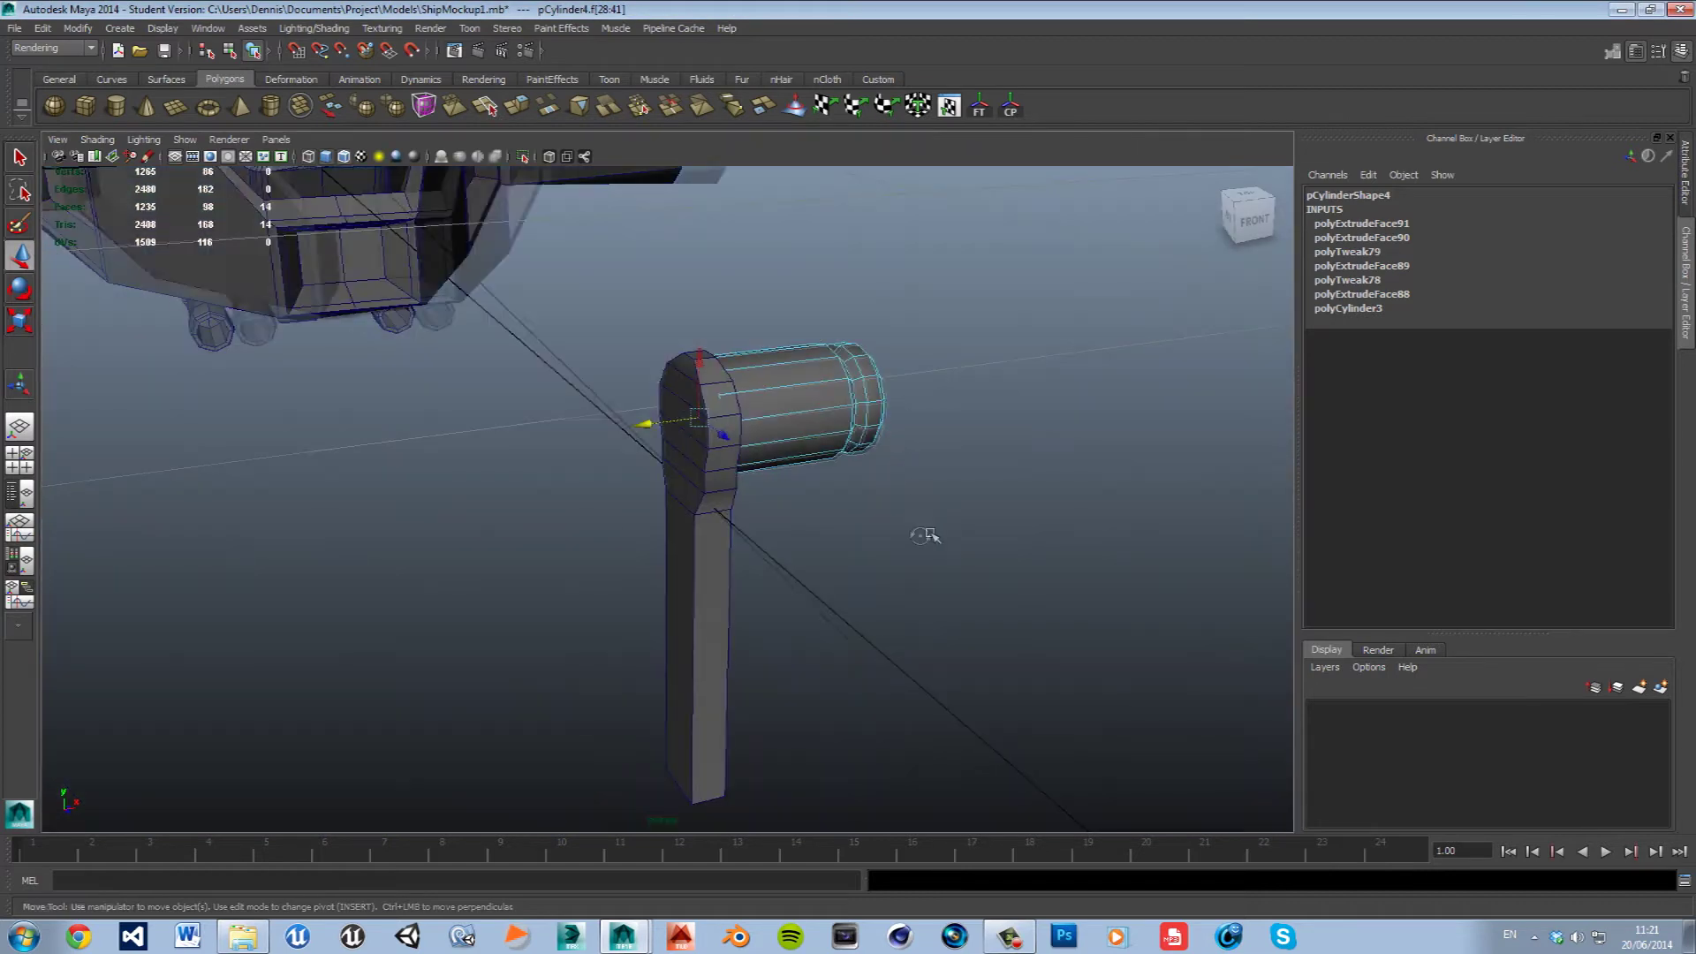
pyautogui.keyDown('alt'); pyautogui.moveTo(821, 476); pyautogui.dragTo(886, 534, button='middle'); pyautogui.keyUp('alt')
pyautogui.click(874, 532)
# Select the grip cylinder pCylinder4 and undo the stray scale on it.
pyautogui.rightClick(795, 425)
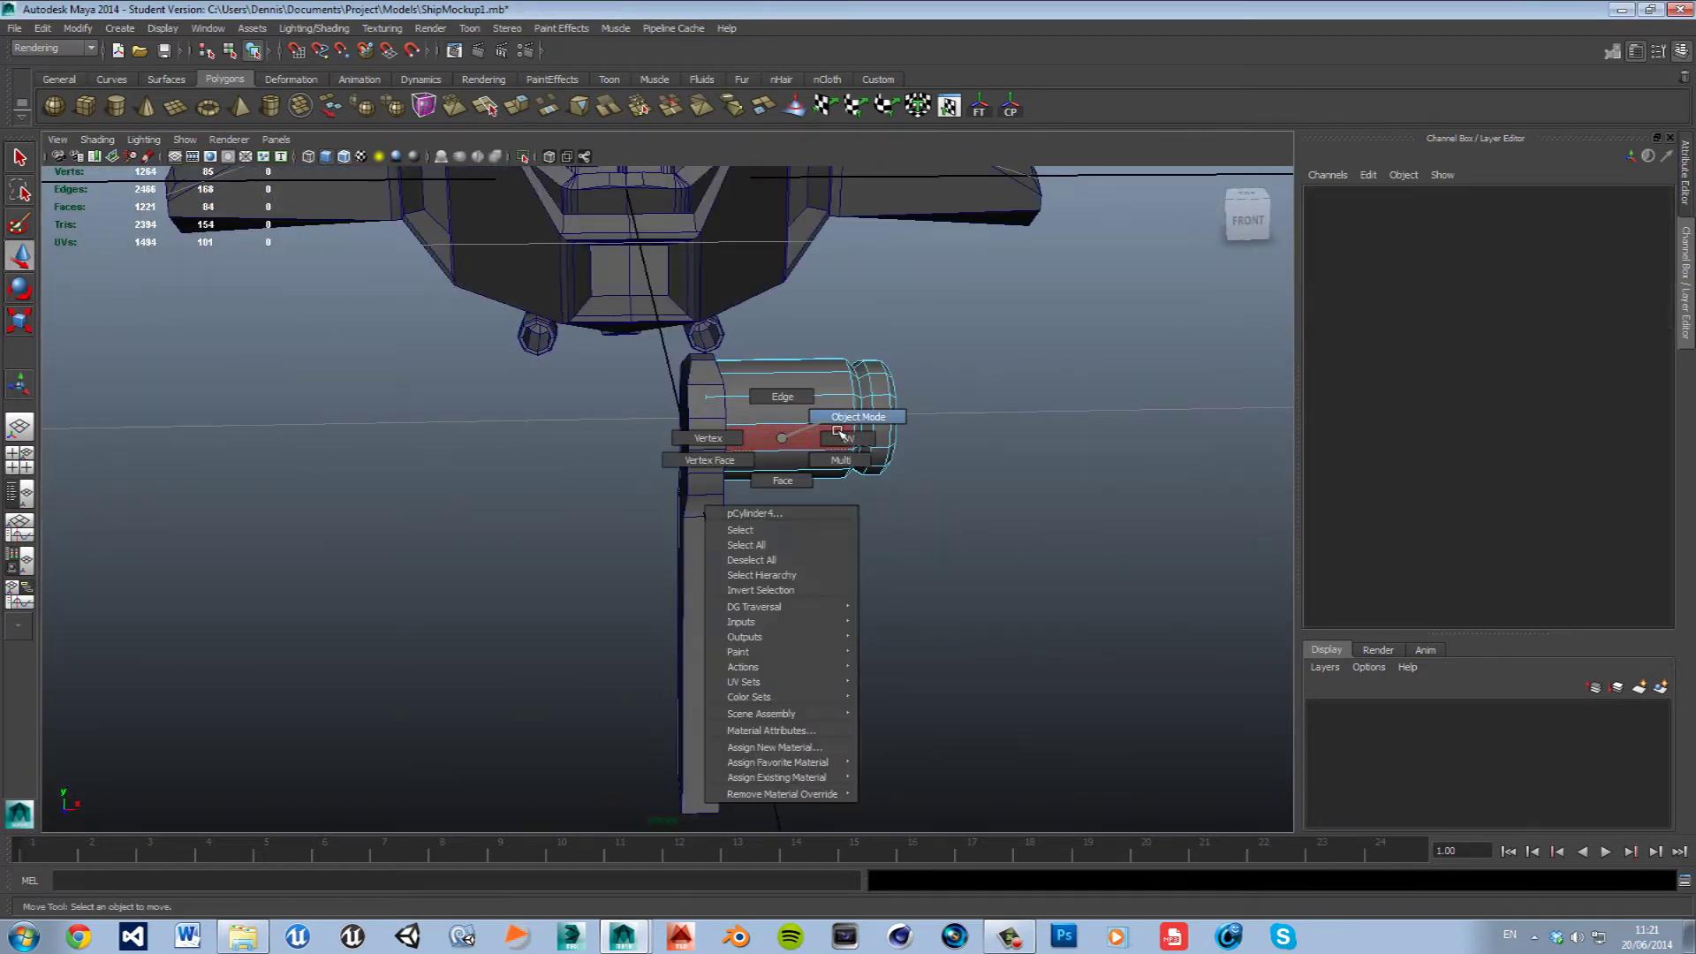
pyautogui.keyDown('alt'); pyautogui.moveTo(861, 583); pyautogui.dragTo(875, 502, button='middle'); pyautogui.keyUp('alt')
pyautogui.click(796, 398)
pyautogui.press('r')
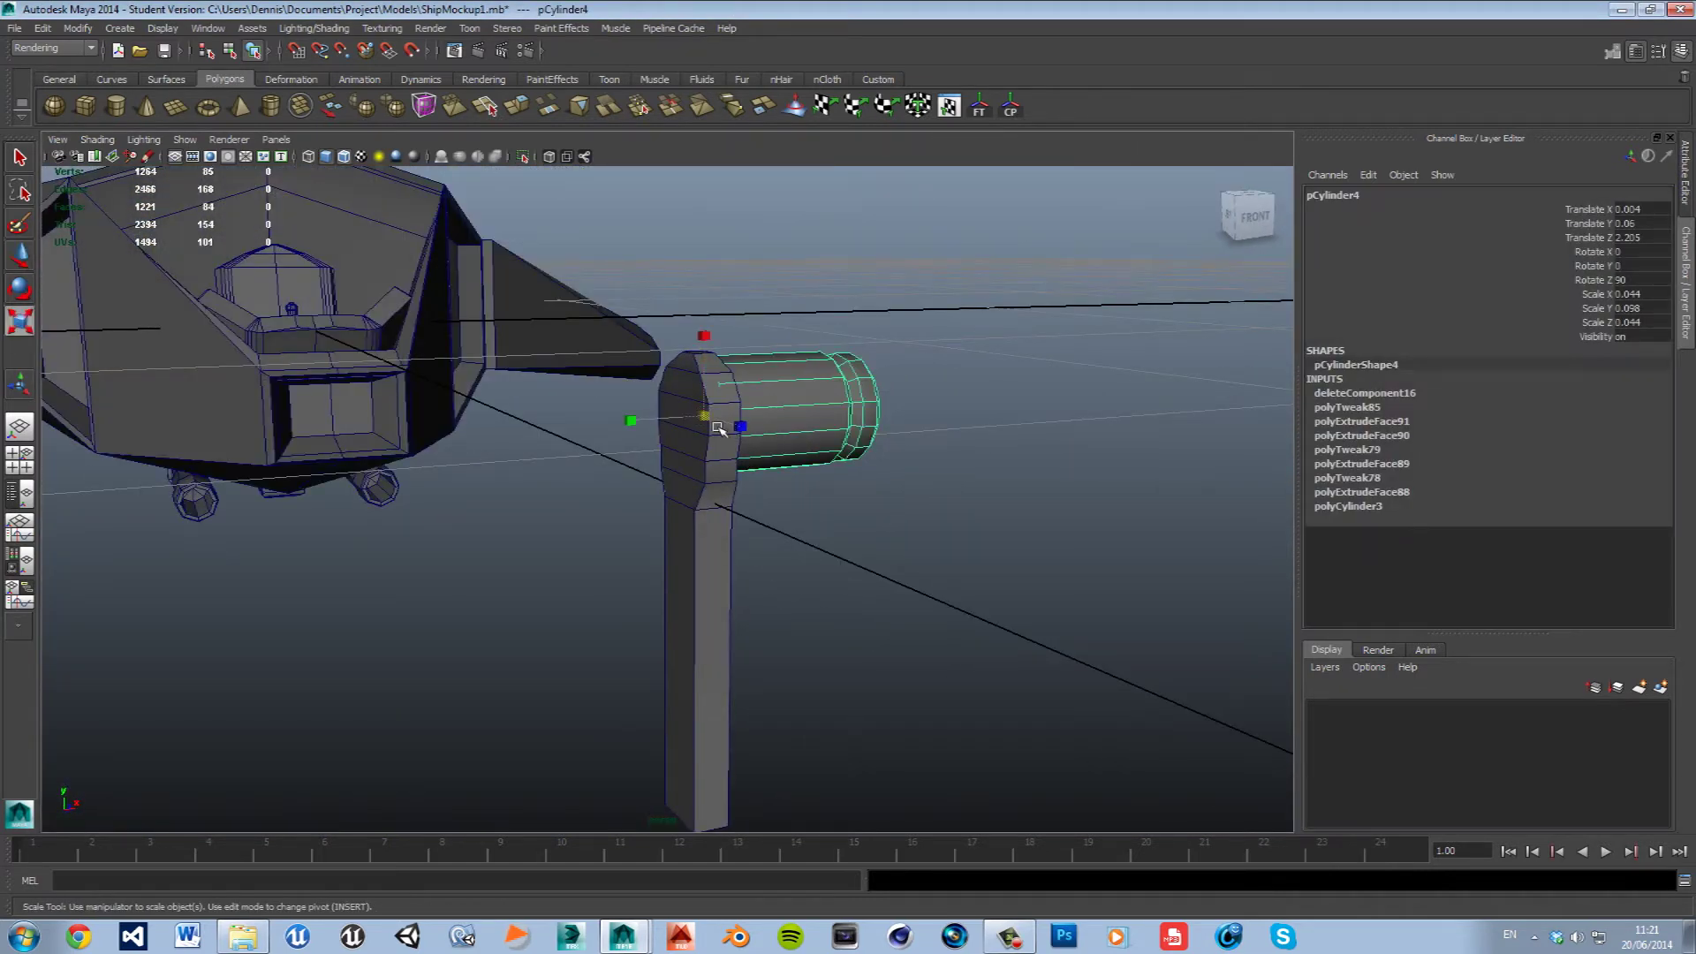
pyautogui.press('z')
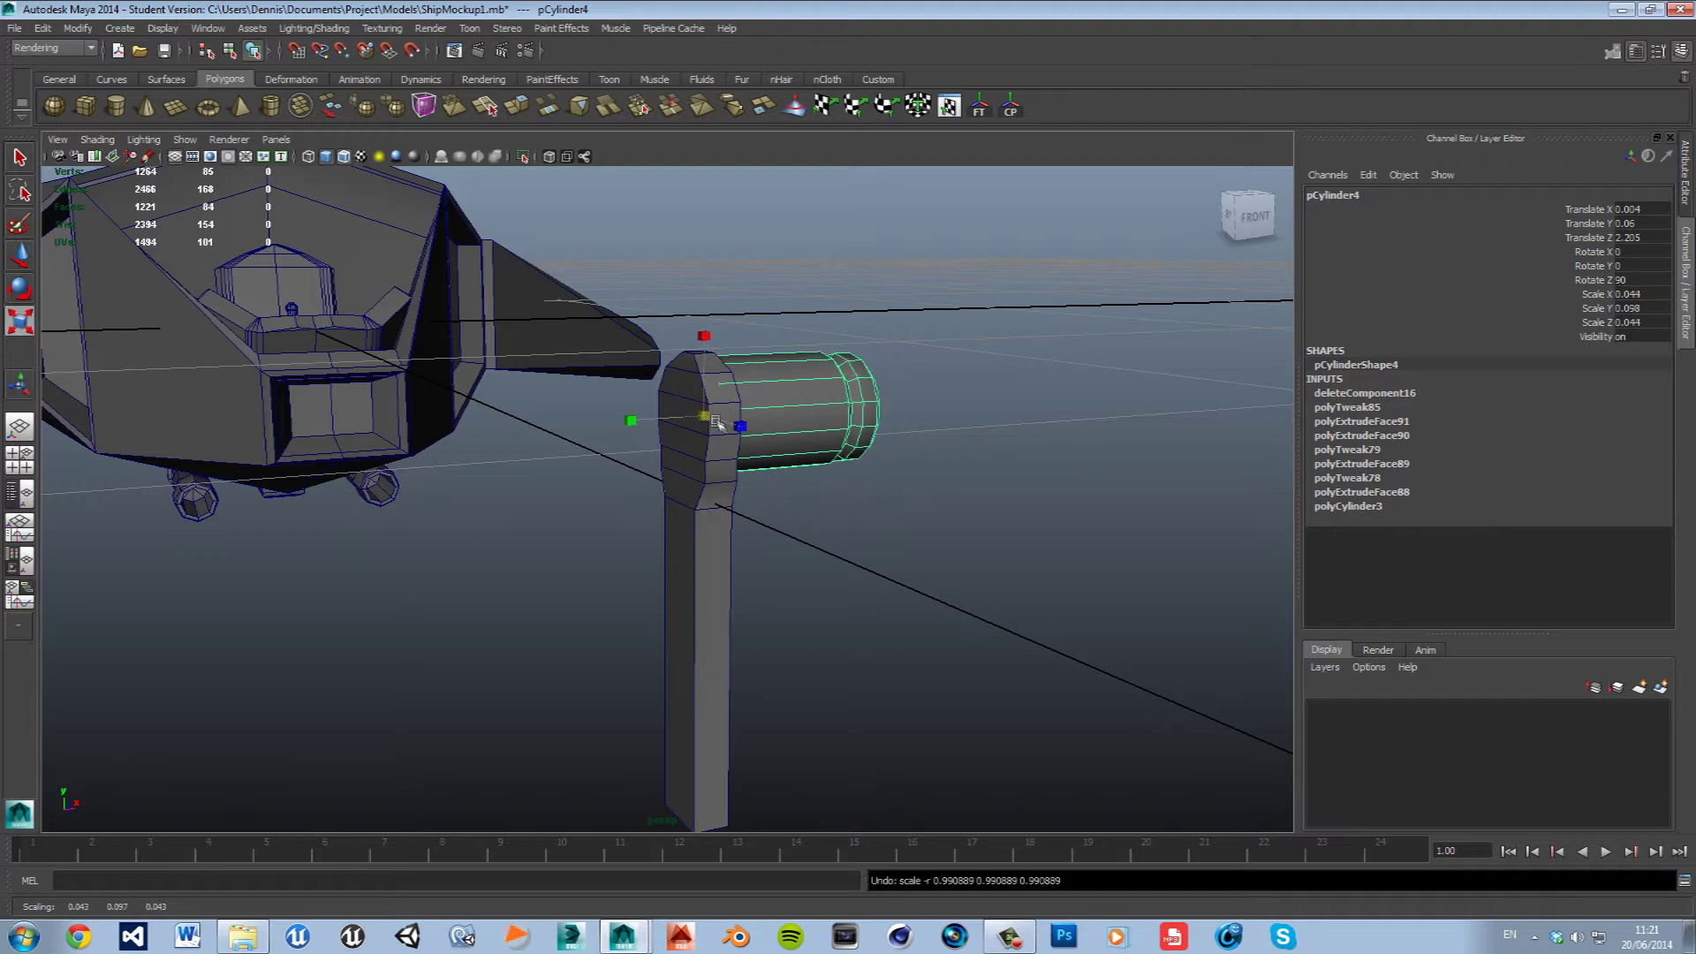
# Apply Mirror Geometry to the half grip and show its node in the Attribute Editor.
pyautogui.click(394, 107)
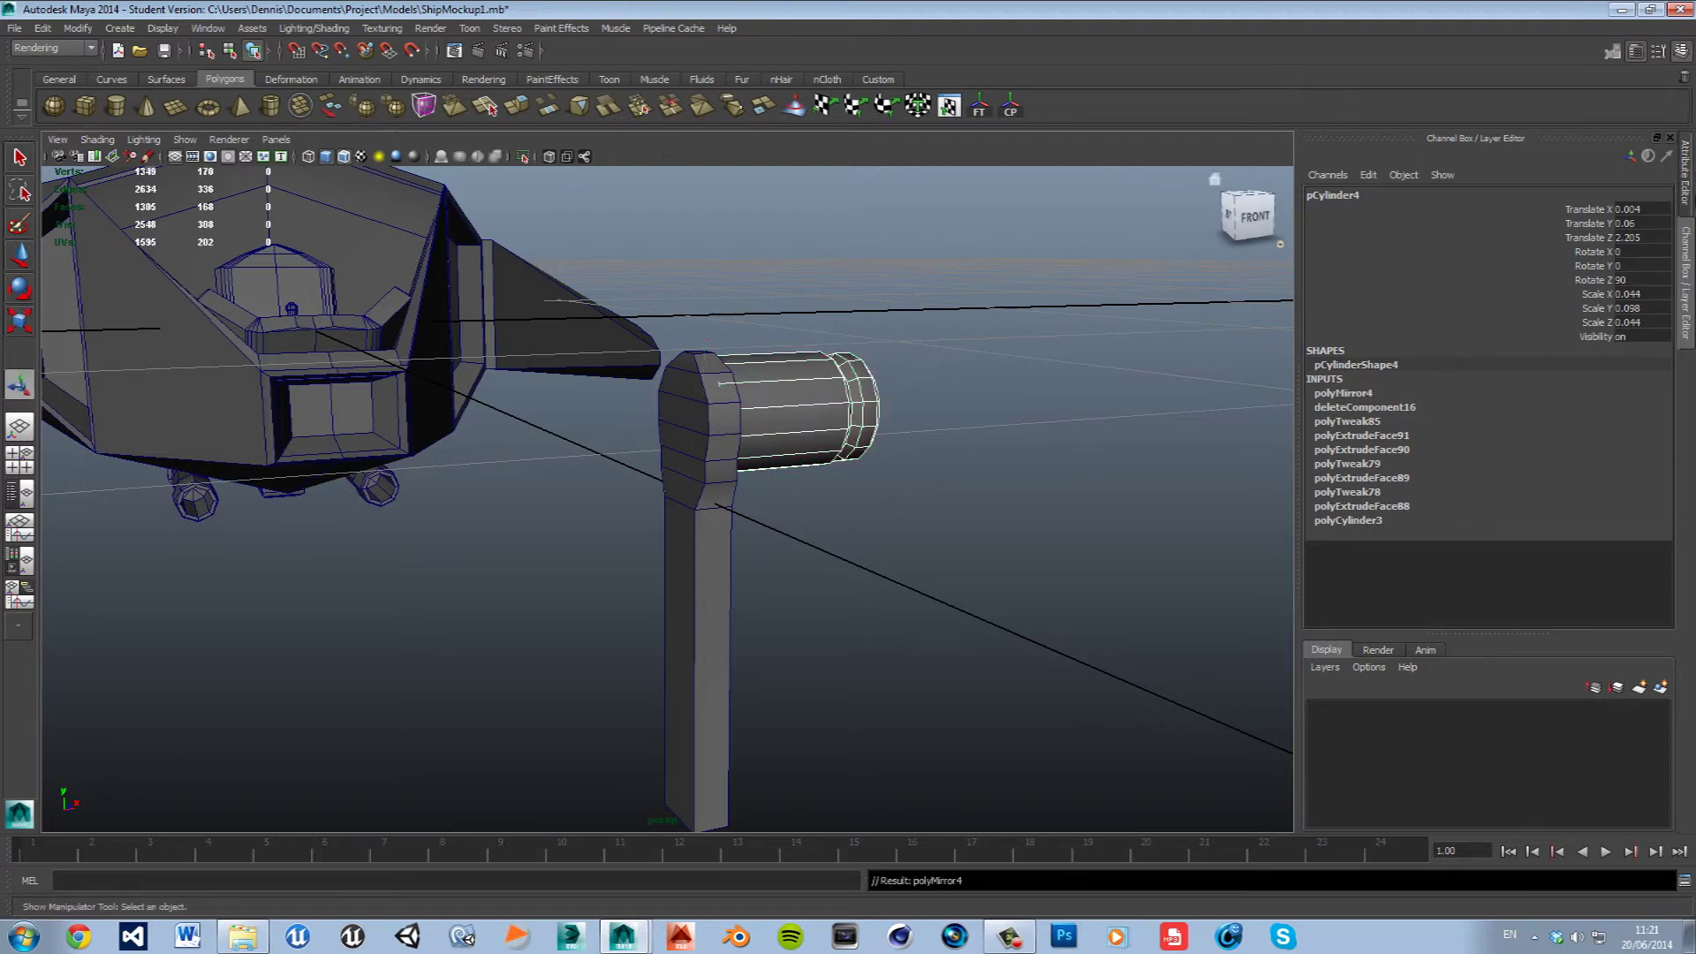
pyautogui.click(1688, 166)
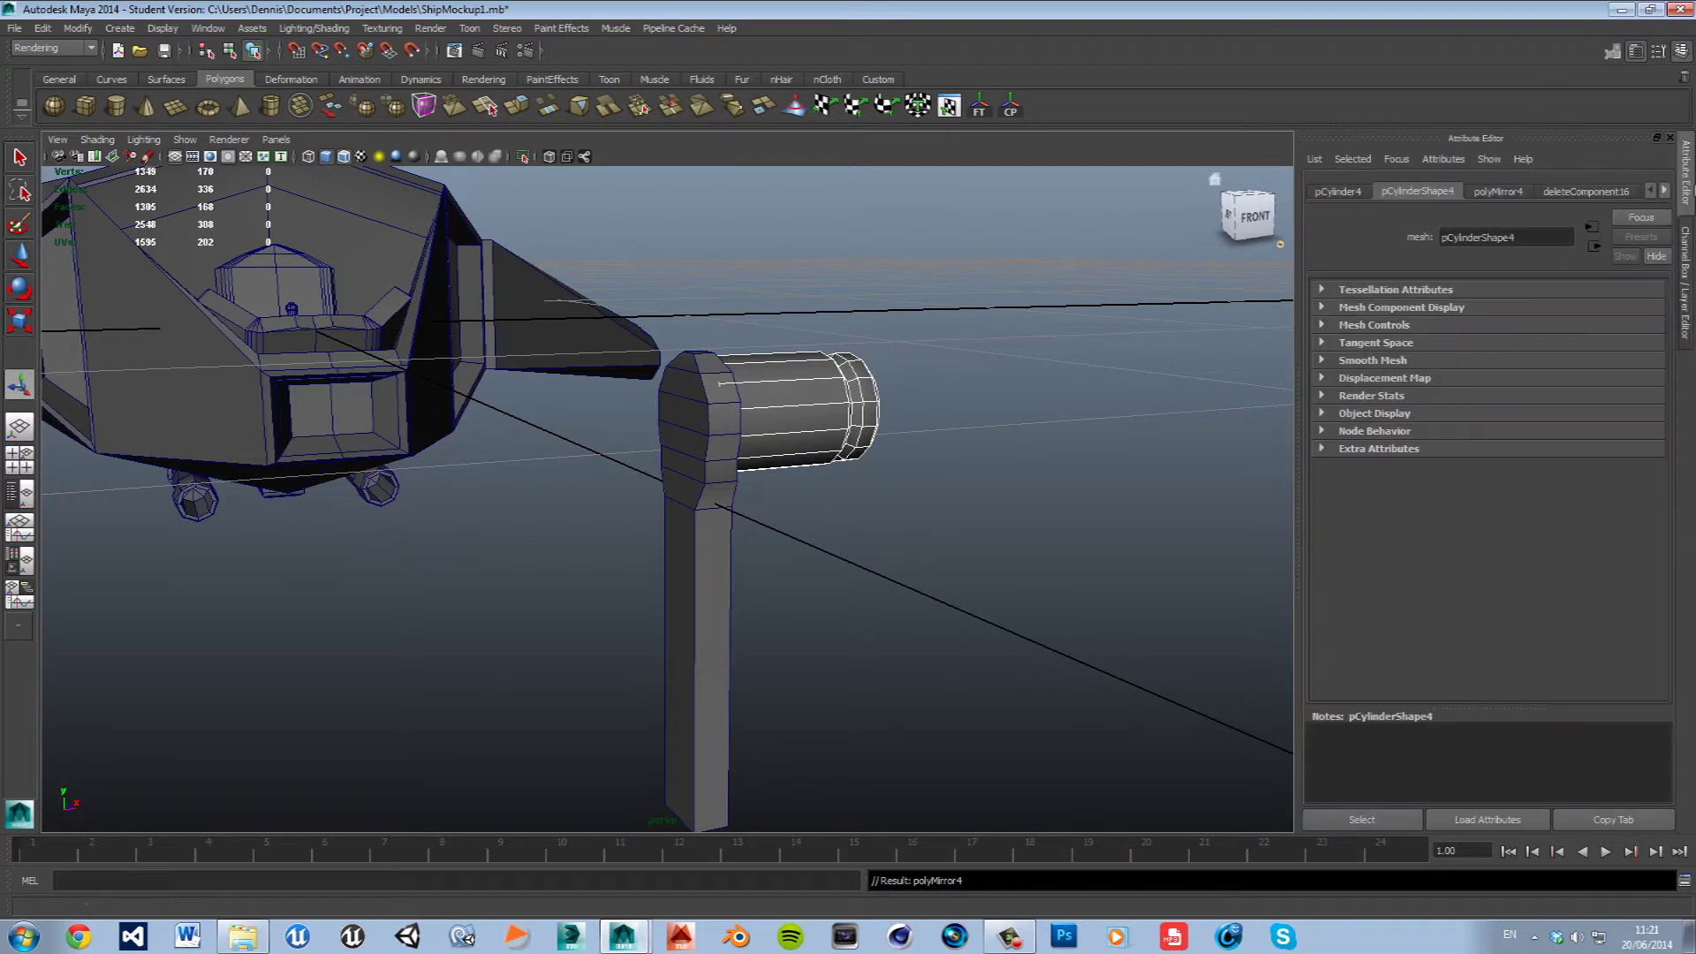
# Set polyMirror4's pivot to 0,0,0 and its direction to +X across the post.
pyautogui.click(1500, 193)
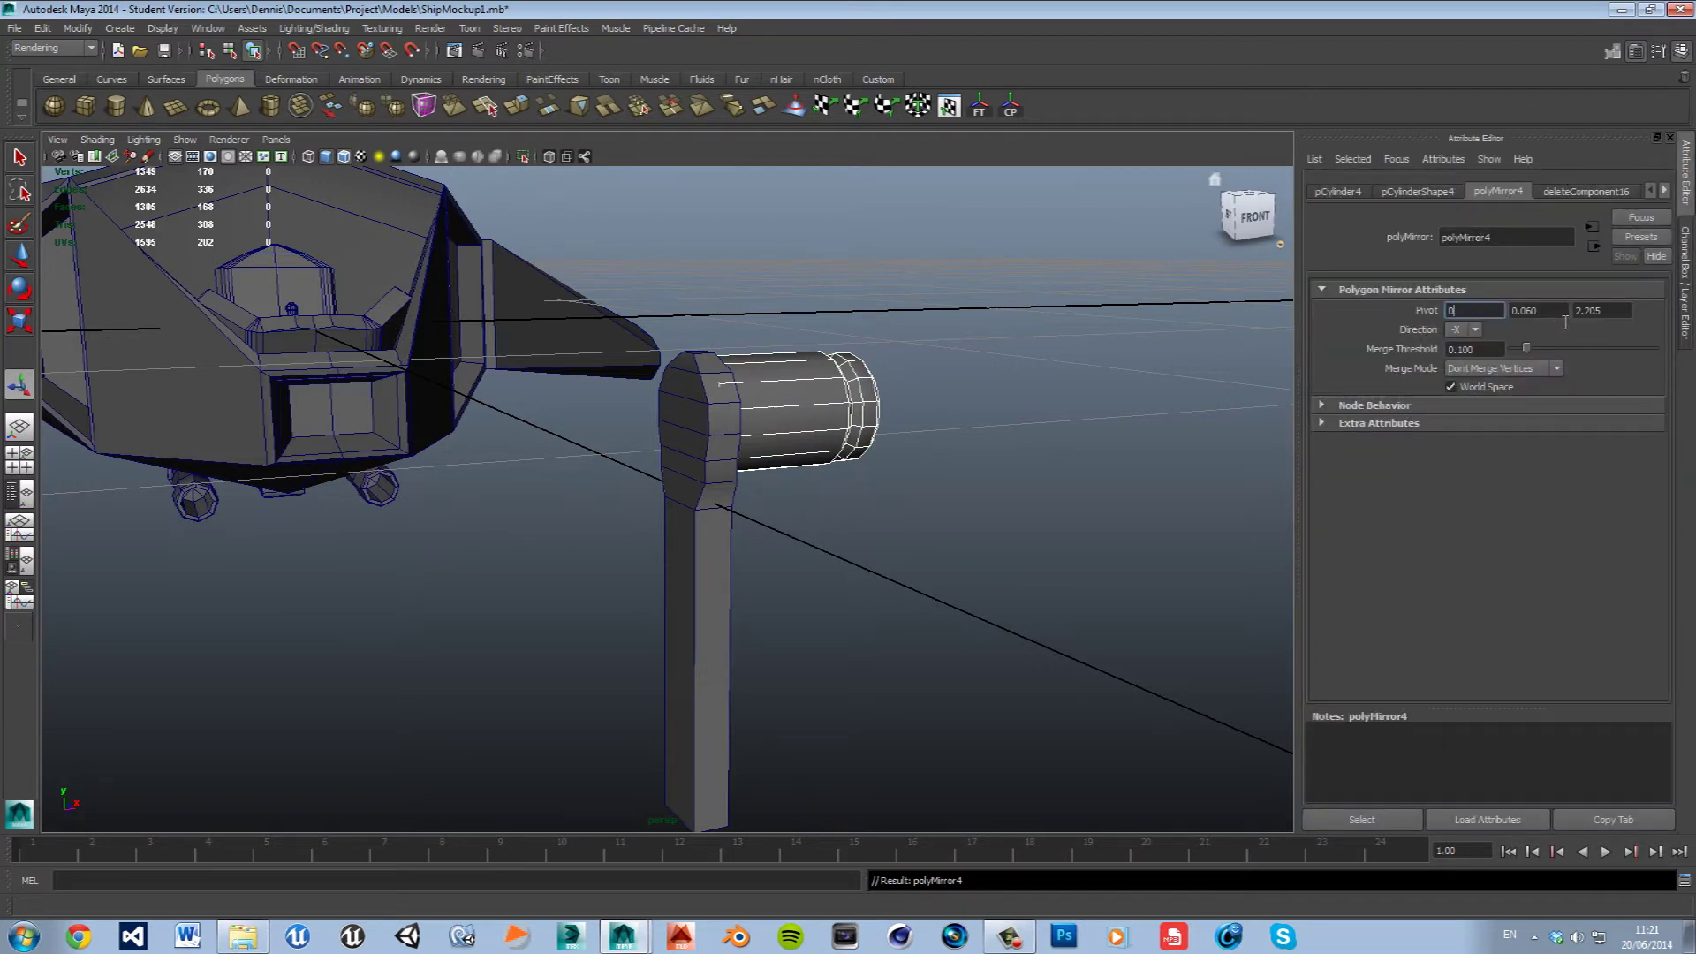
pyautogui.press('Tab')
pyautogui.write('0')
pyautogui.press('Tab')
pyautogui.click(1475, 329)
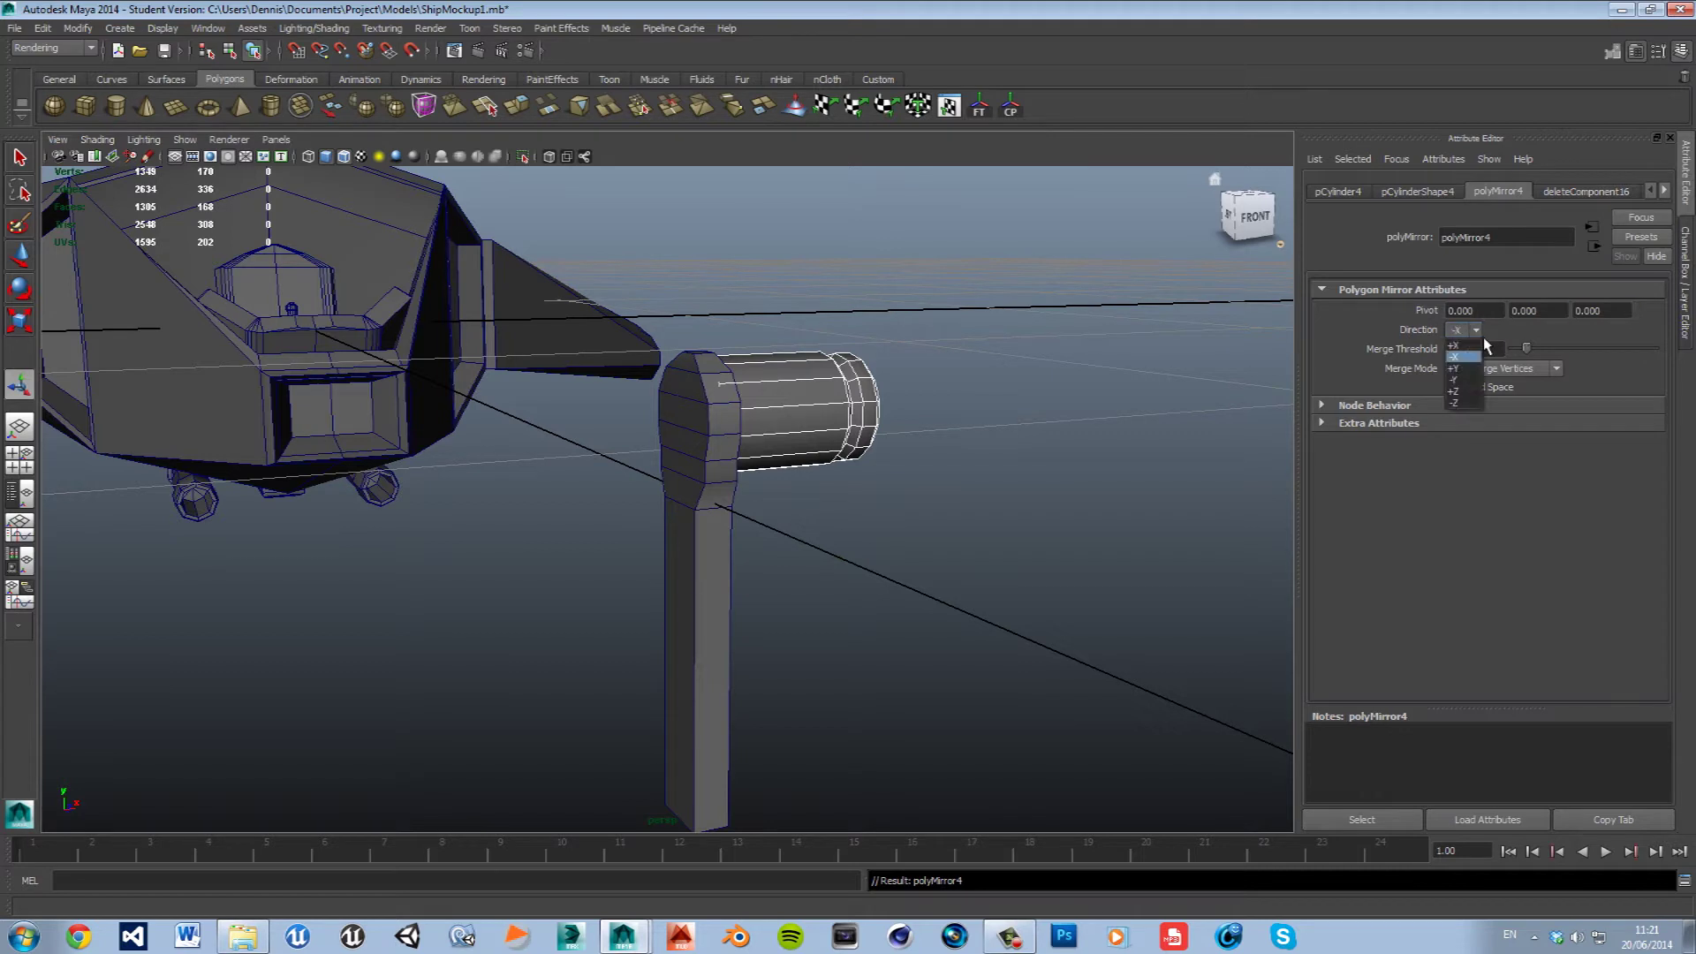
pyautogui.click(1470, 351)
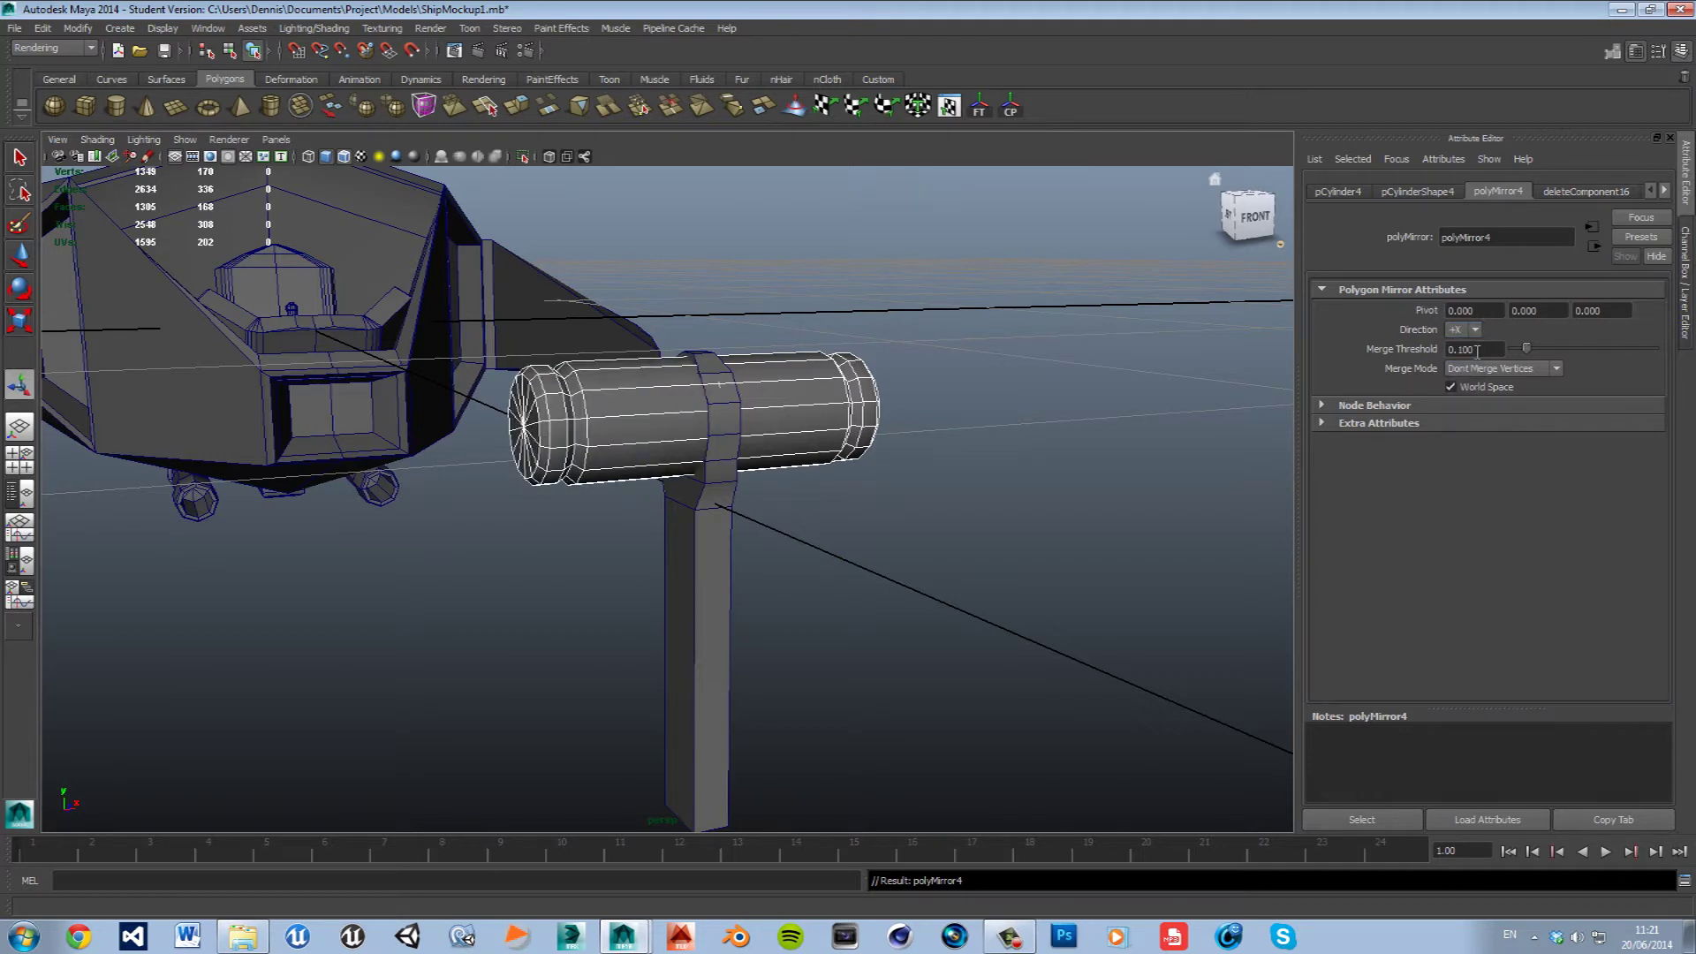
# Merge border vertices with a threshold of about 0.019 so both halves join into one grip.
pyautogui.click(1495, 397)
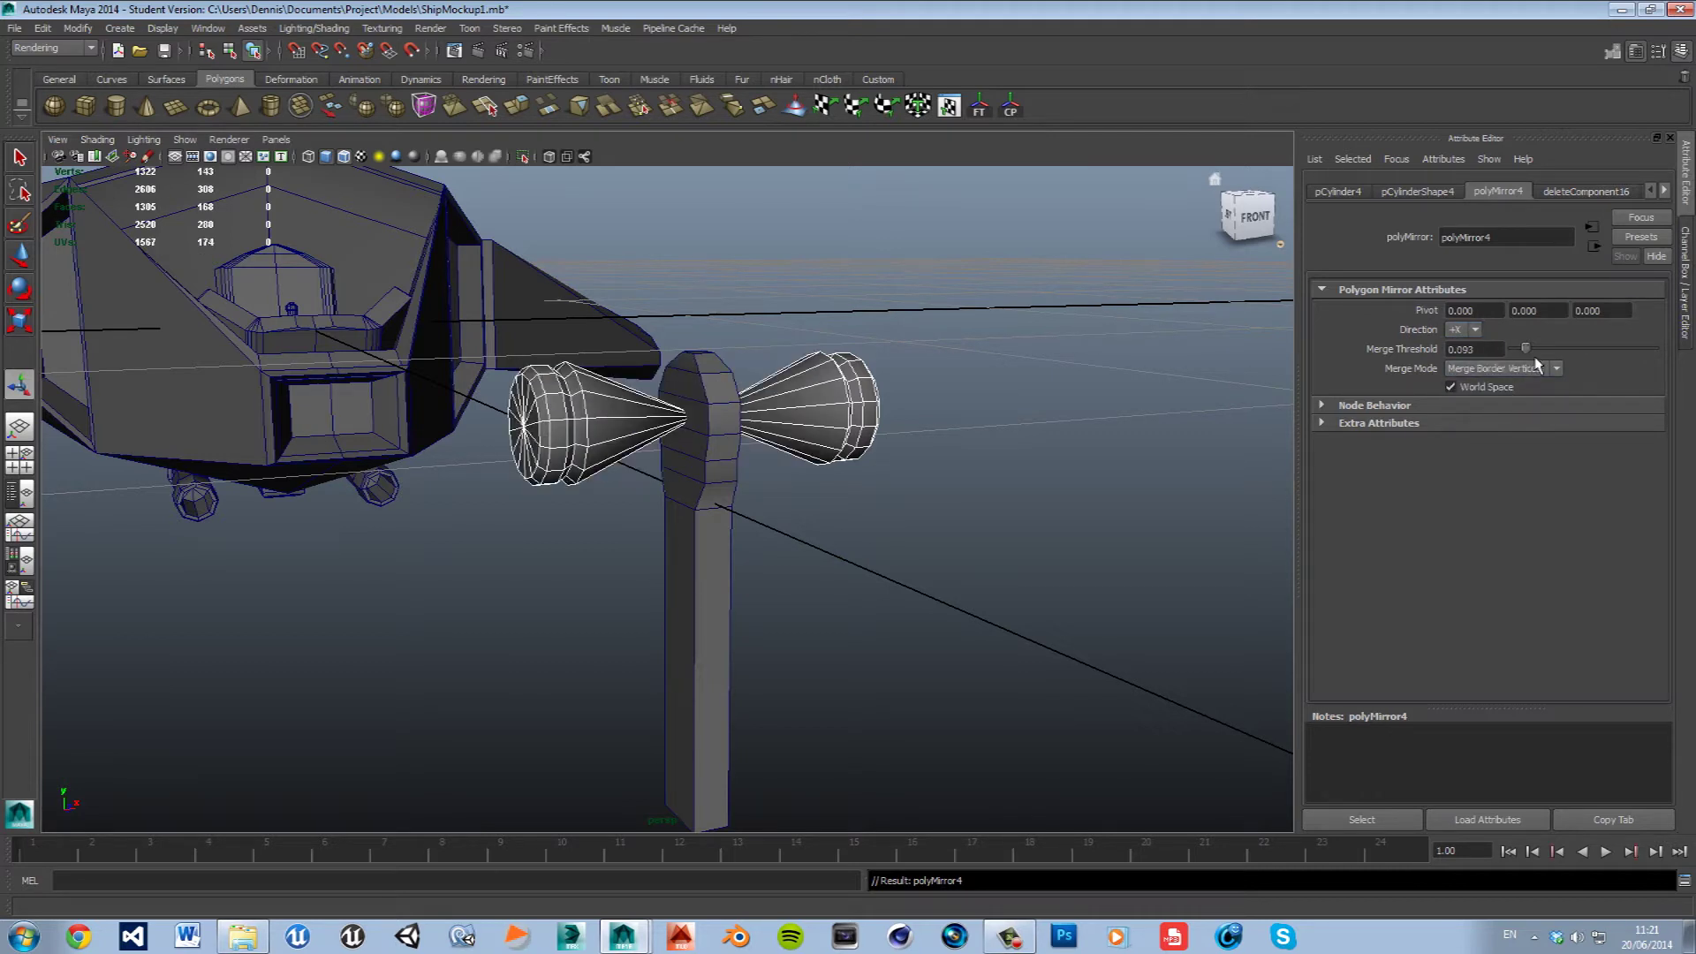
pyautogui.moveTo(1523, 349); pyautogui.dragTo(1516, 349)
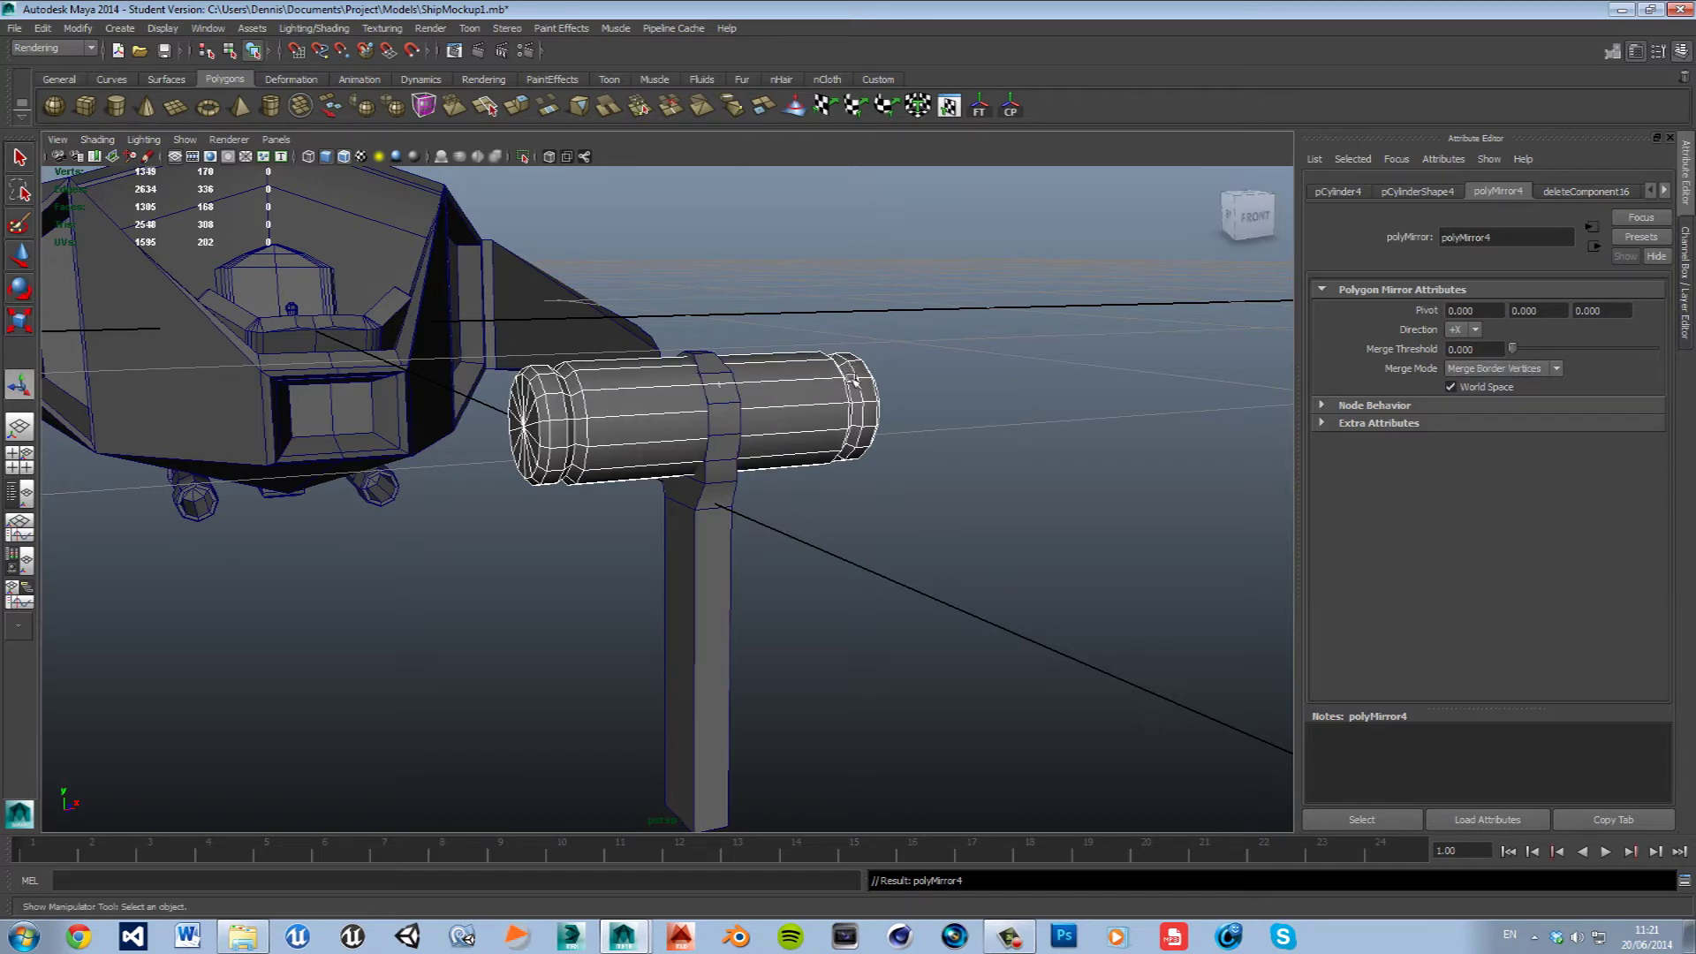
pyautogui.moveTo(1514, 349); pyautogui.dragTo(1517, 349)
pyautogui.keyDown('alt'); pyautogui.moveTo(929, 421); pyautogui.dragTo(823, 397); pyautogui.keyUp('alt')
pyautogui.rightClick(795, 385)
# Scale the grip shorter along its length, undoing a stray upward move first.
pyautogui.click(726, 409)
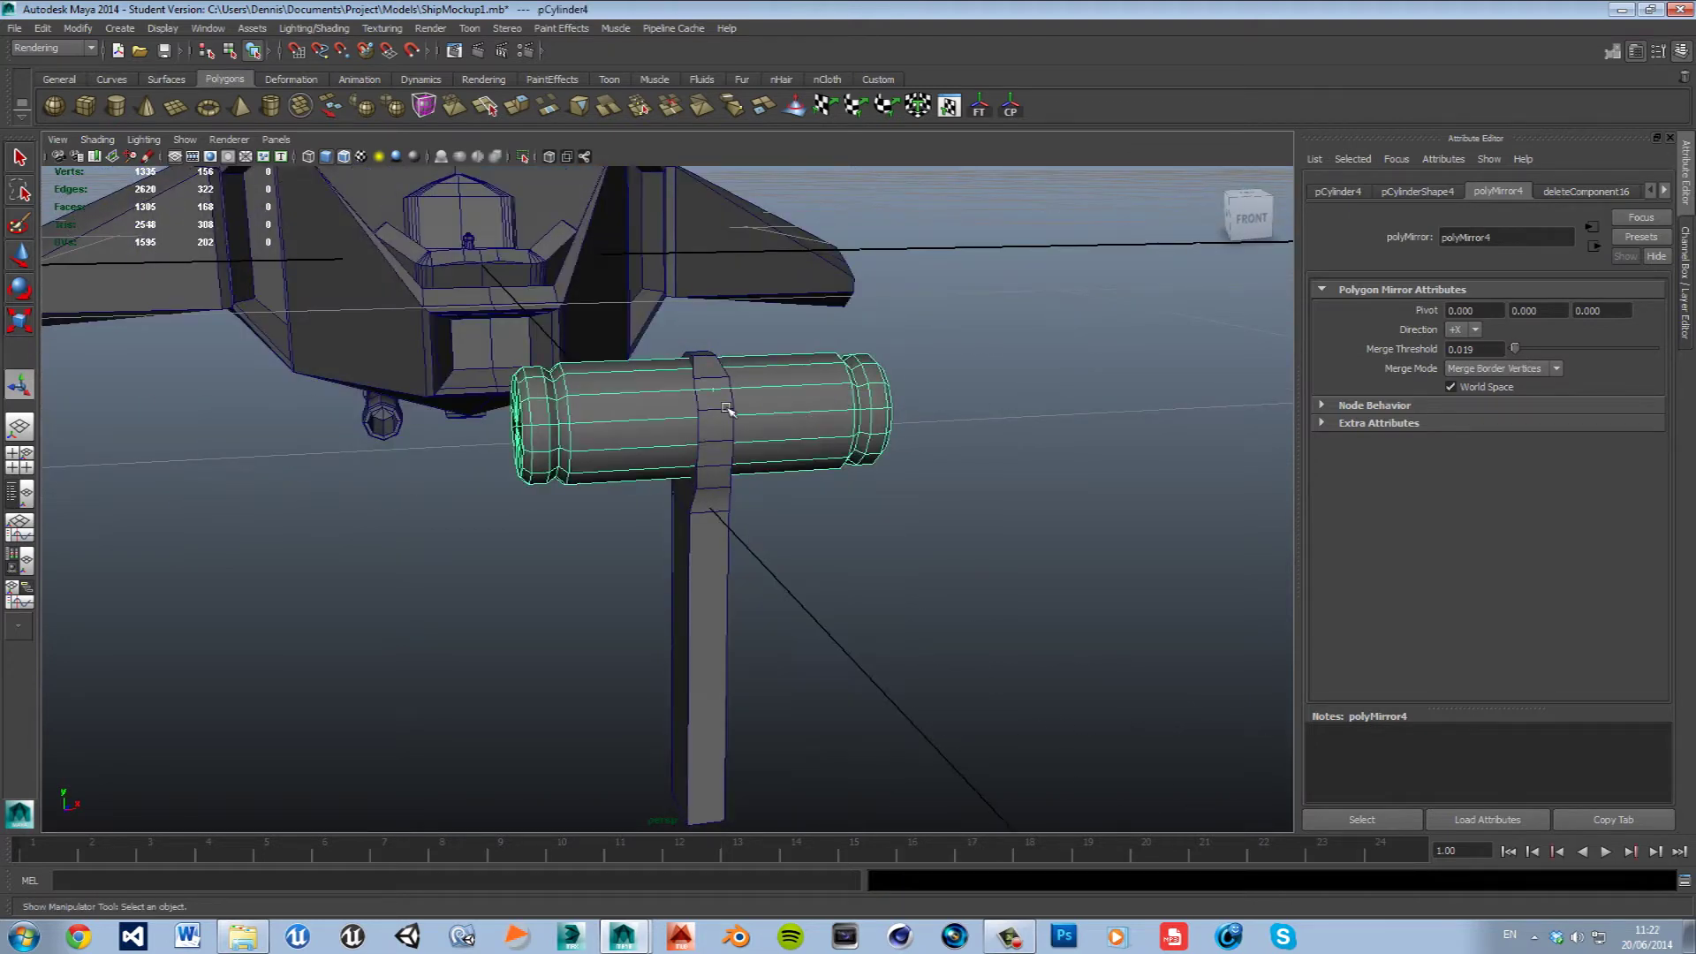
pyautogui.press('w')
pyautogui.moveTo(726, 409)
pyautogui.mouseDown()
pyautogui.moveTo(774, 312)
pyautogui.moveTo(808, 318)
pyautogui.moveTo(769, 322)
pyautogui.mouseUp()
pyautogui.press('z')
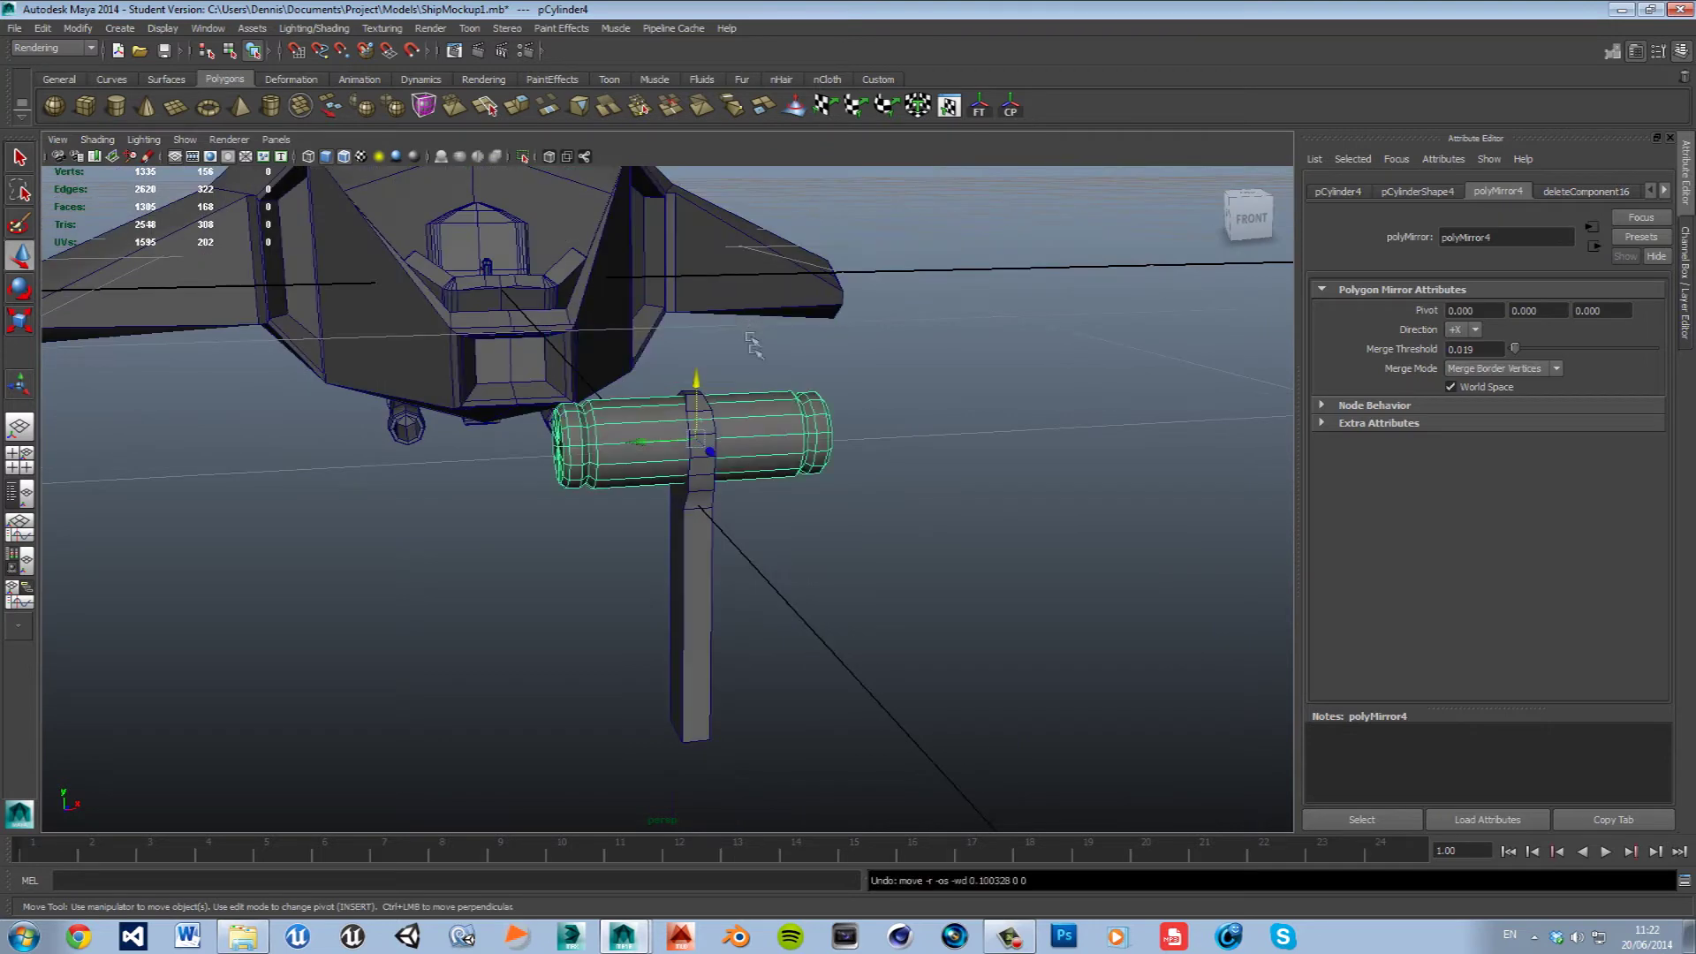
pyautogui.press('r')
pyautogui.moveTo(707, 454); pyautogui.dragTo(723, 465)
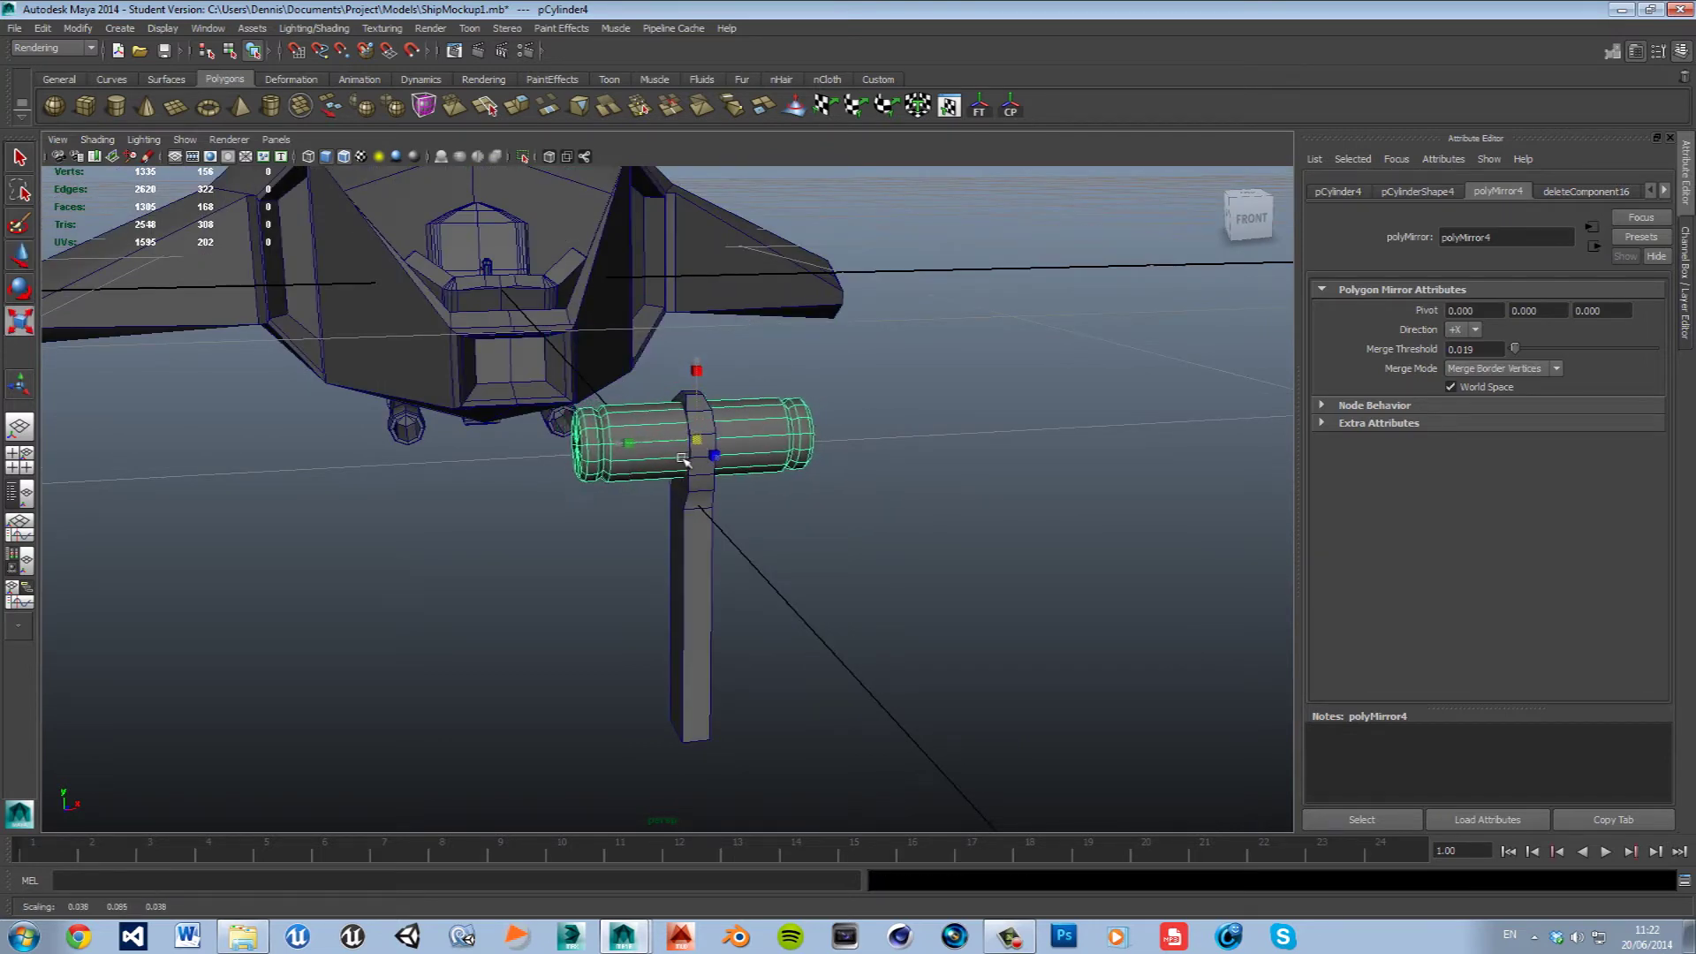
pyautogui.click(849, 510)
pyautogui.moveTo(849, 510)
pyautogui.keyDown('alt'); pyautogui.mouseDown()
pyautogui.moveTo(821, 504)
pyautogui.moveTo(968, 521)
pyautogui.mouseUp(); pyautogui.keyUp('alt')
# Slide the grip along X so it extends from one side of the post, viewed from the front.
pyautogui.click(948, 464)
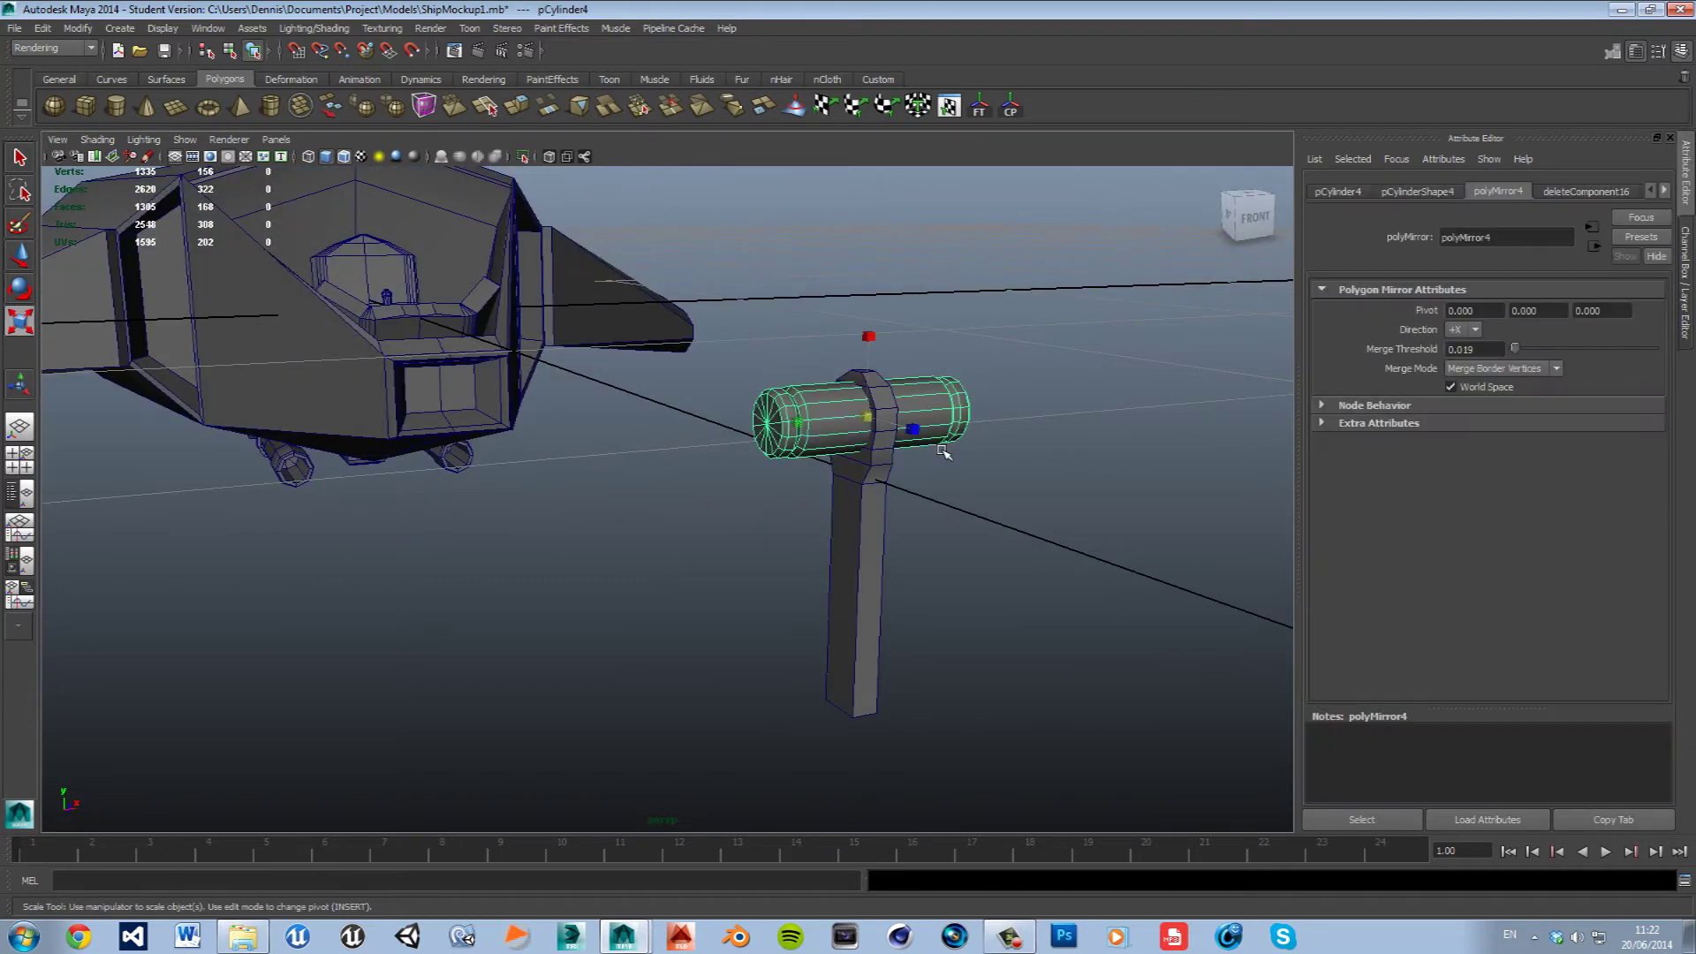
pyautogui.press('w')
pyautogui.moveTo(832, 427); pyautogui.dragTo(876, 421)
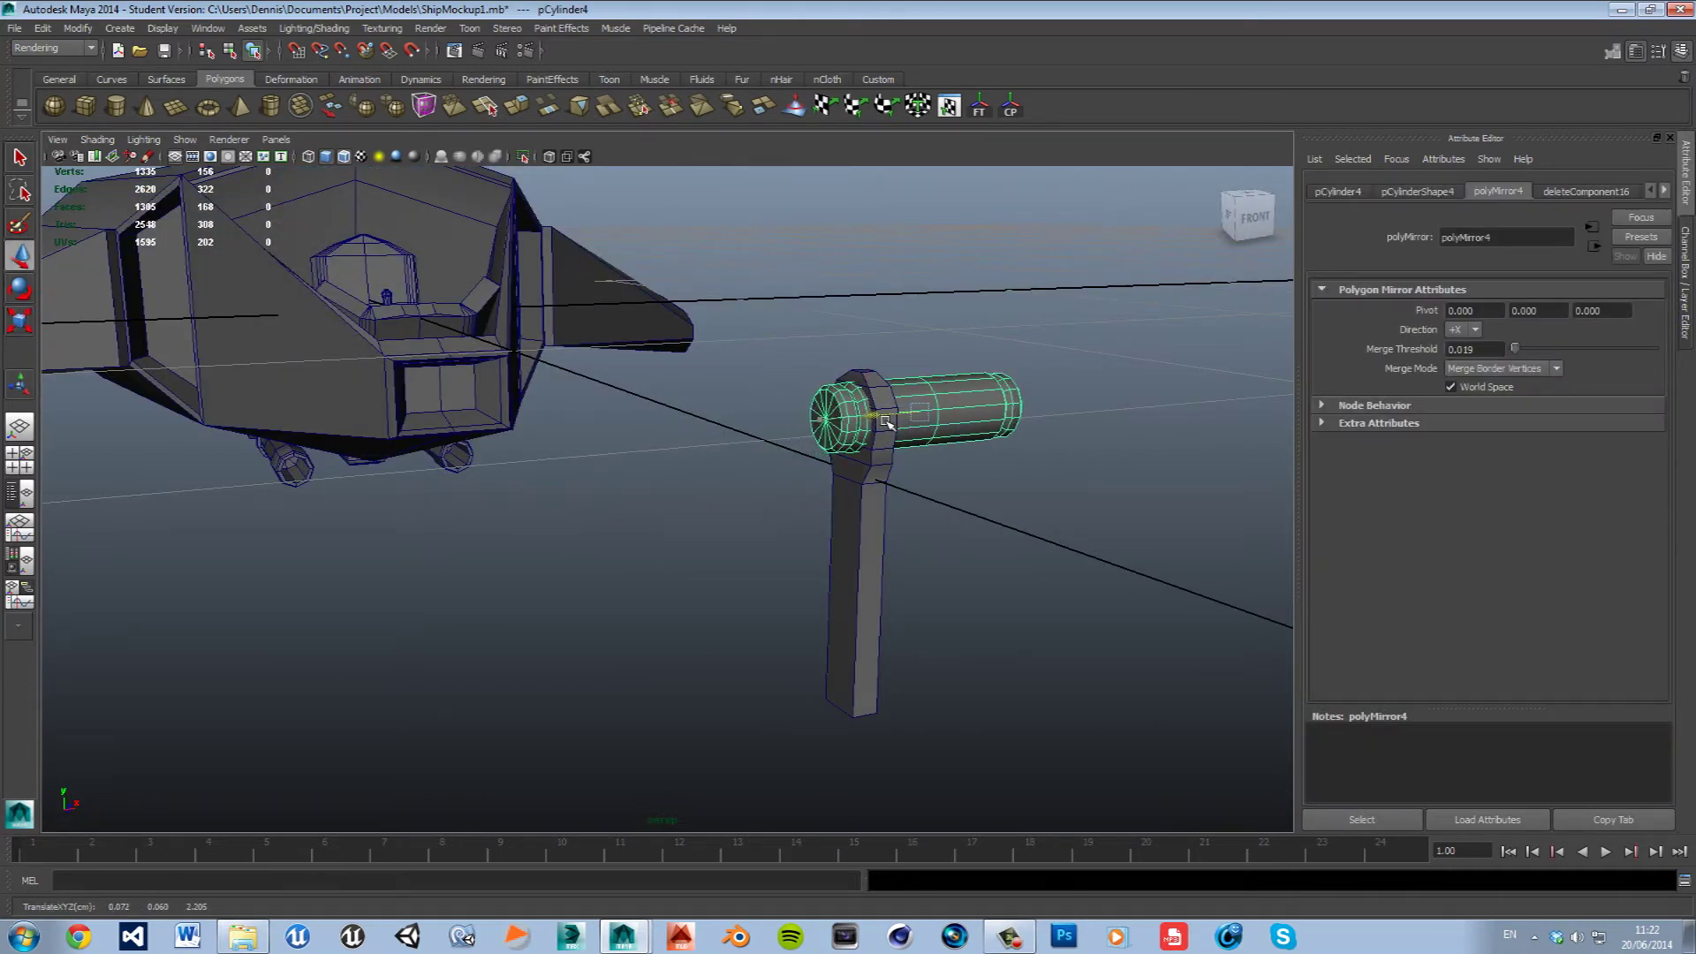
pyautogui.click(928, 530)
pyautogui.moveTo(928, 530)
pyautogui.keyDown('alt'); pyautogui.mouseDown()
pyautogui.moveTo(928, 503)
pyautogui.moveTo(800, 494)
pyautogui.moveTo(805, 455)
pyautogui.mouseUp(); pyautogui.keyUp('alt')
pyautogui.click(717, 458)
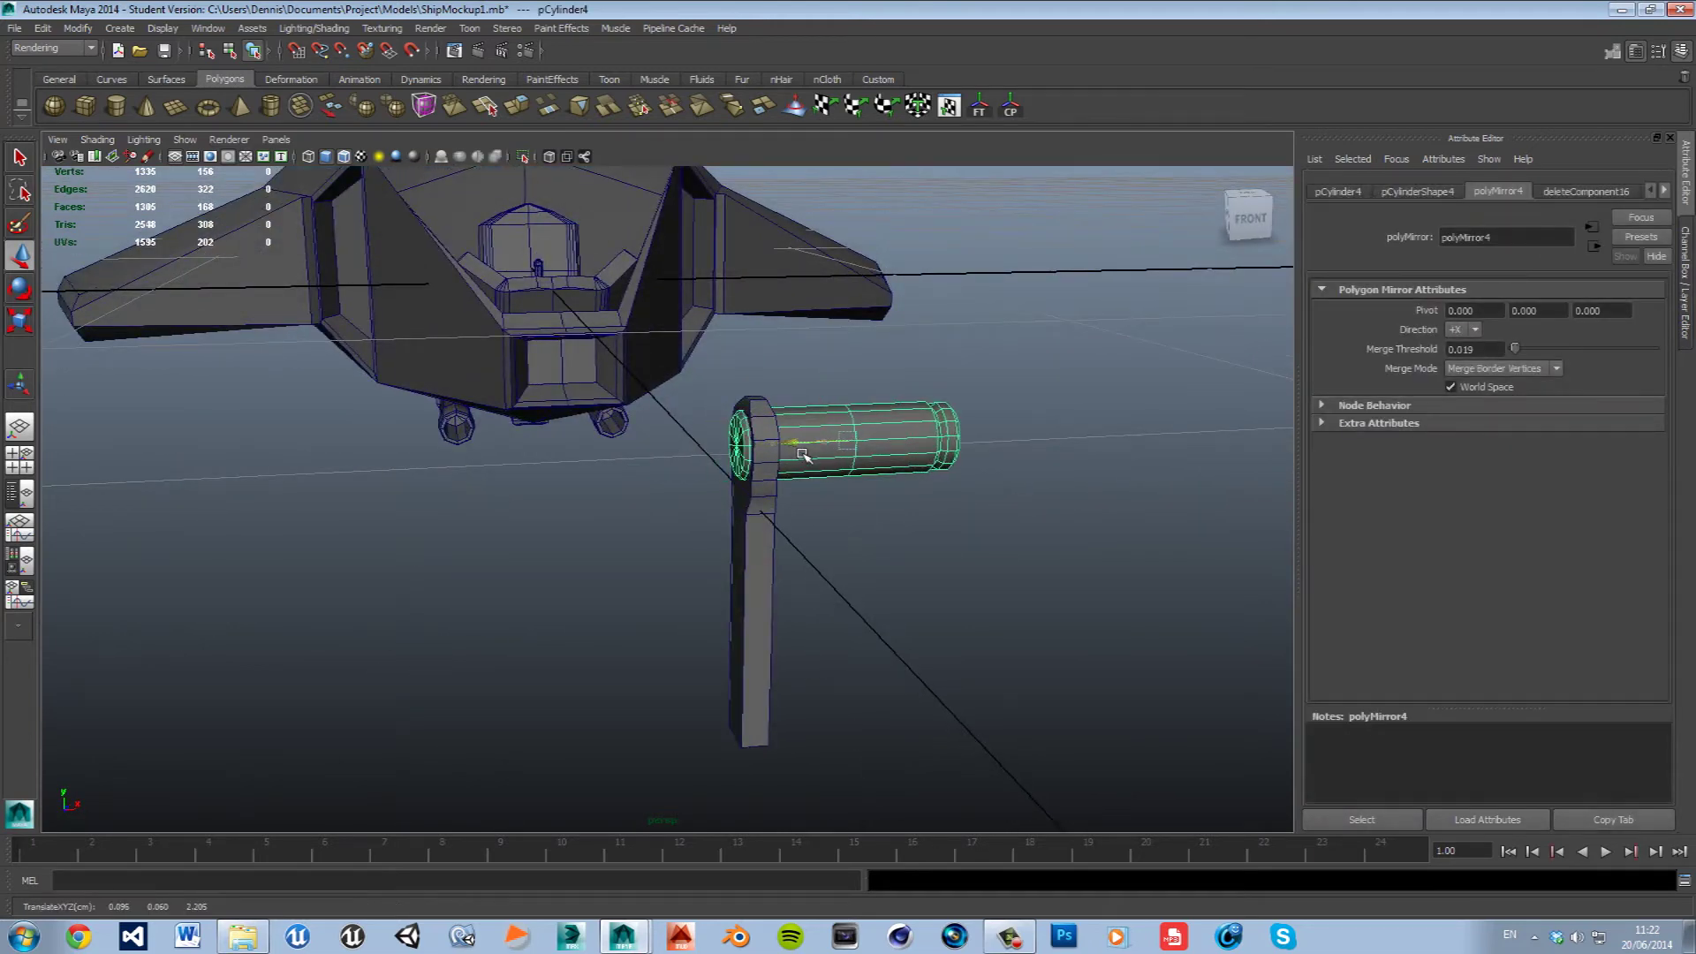
pyautogui.click(921, 560)
pyautogui.moveTo(922, 561)
pyautogui.keyDown('alt'); pyautogui.mouseDown()
pyautogui.moveTo(1034, 570)
pyautogui.moveTo(906, 544)
pyautogui.mouseUp(); pyautogui.keyUp('alt')
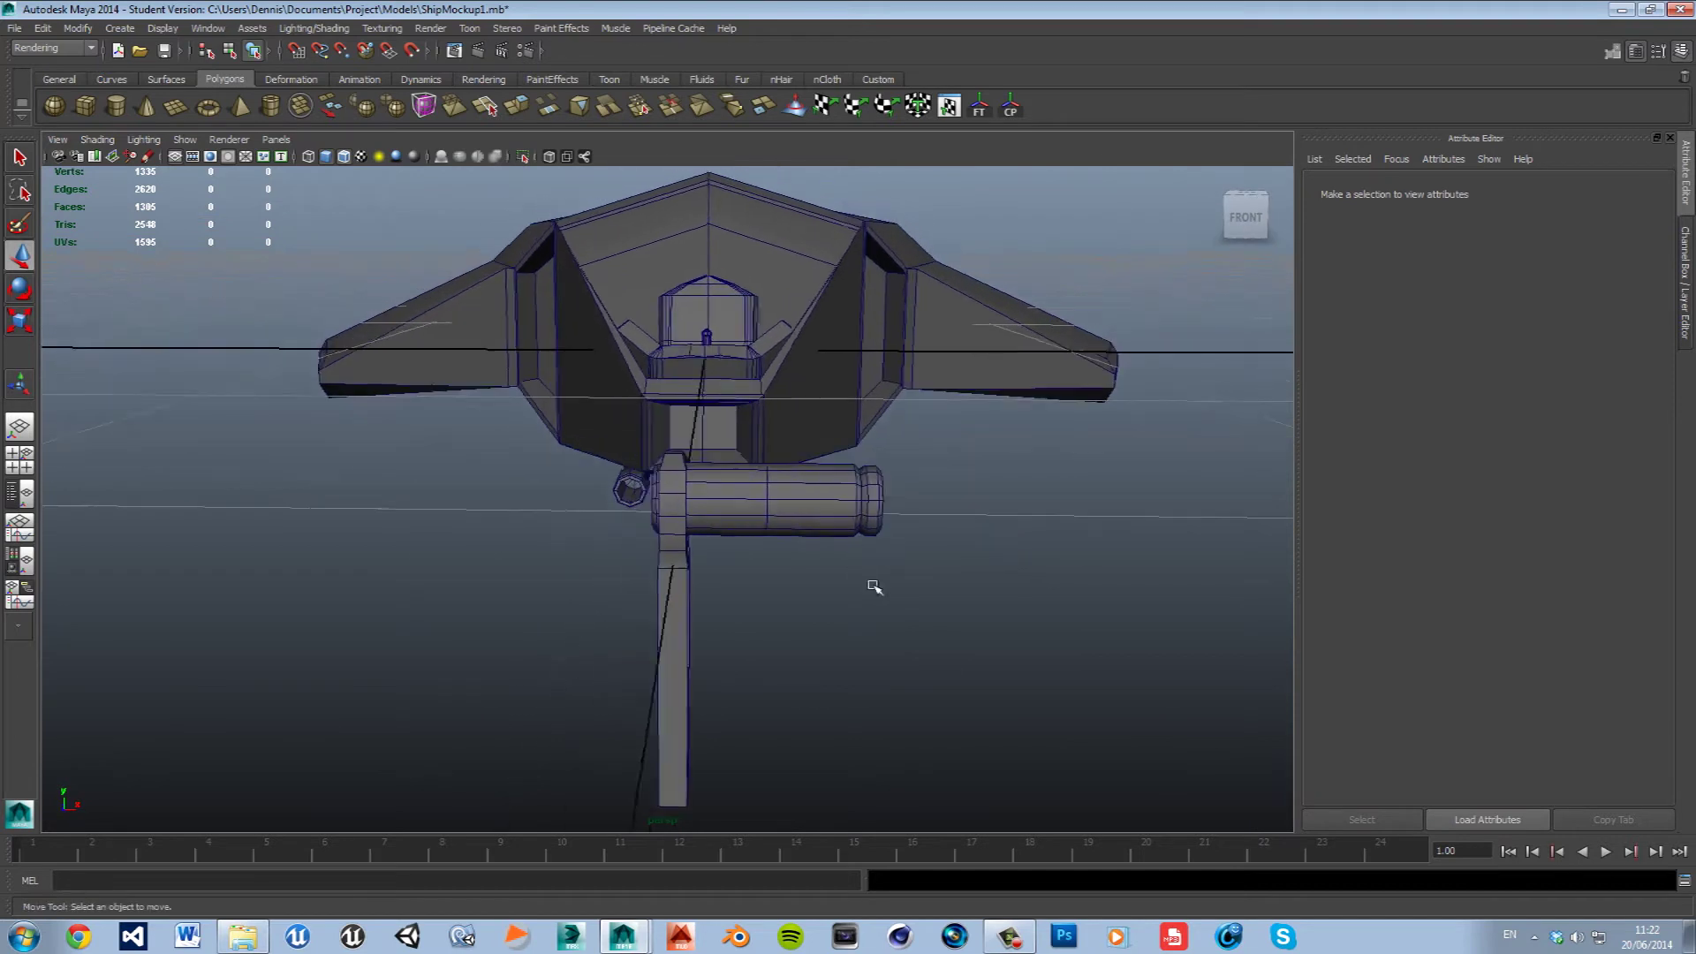
pyautogui.moveTo(848, 525)
pyautogui.keyDown('alt'); pyautogui.mouseDown(button='right')
pyautogui.moveTo(885, 588)
pyautogui.moveTo(959, 565)
pyautogui.mouseUp(button='right'); pyautogui.keyUp('alt')
# Duplicate the upright post and move the copy under the grip's far end.
pyautogui.click(775, 570)
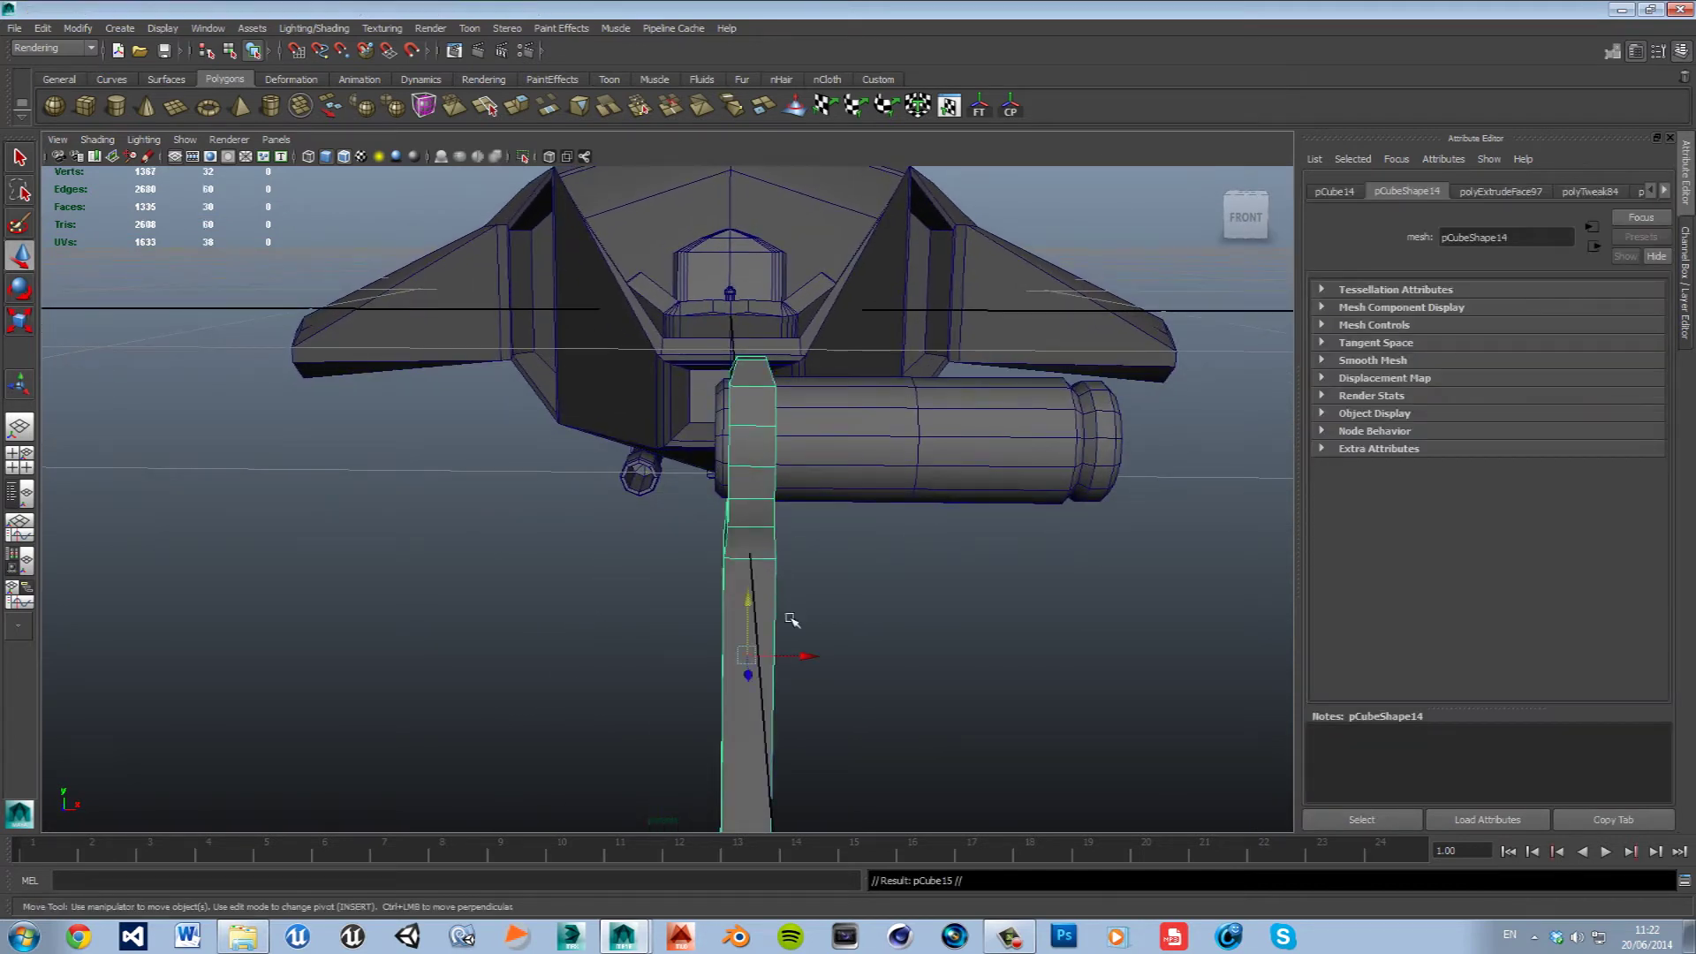
pyautogui.hotkey('ctrl', 'd')
pyautogui.moveTo(802, 657)
pyautogui.mouseDown()
pyautogui.moveTo(1126, 653)
pyautogui.moveTo(1128, 583)
pyautogui.moveTo(1106, 580)
pyautogui.moveTo(1206, 589)
pyautogui.moveTo(1075, 576)
pyautogui.moveTo(1139, 570)
pyautogui.moveTo(1073, 604)
pyautogui.moveTo(1126, 590)
pyautogui.moveTo(1069, 564)
pyautogui.moveTo(1028, 596)
pyautogui.mouseUp()
pyautogui.click(1140, 623)
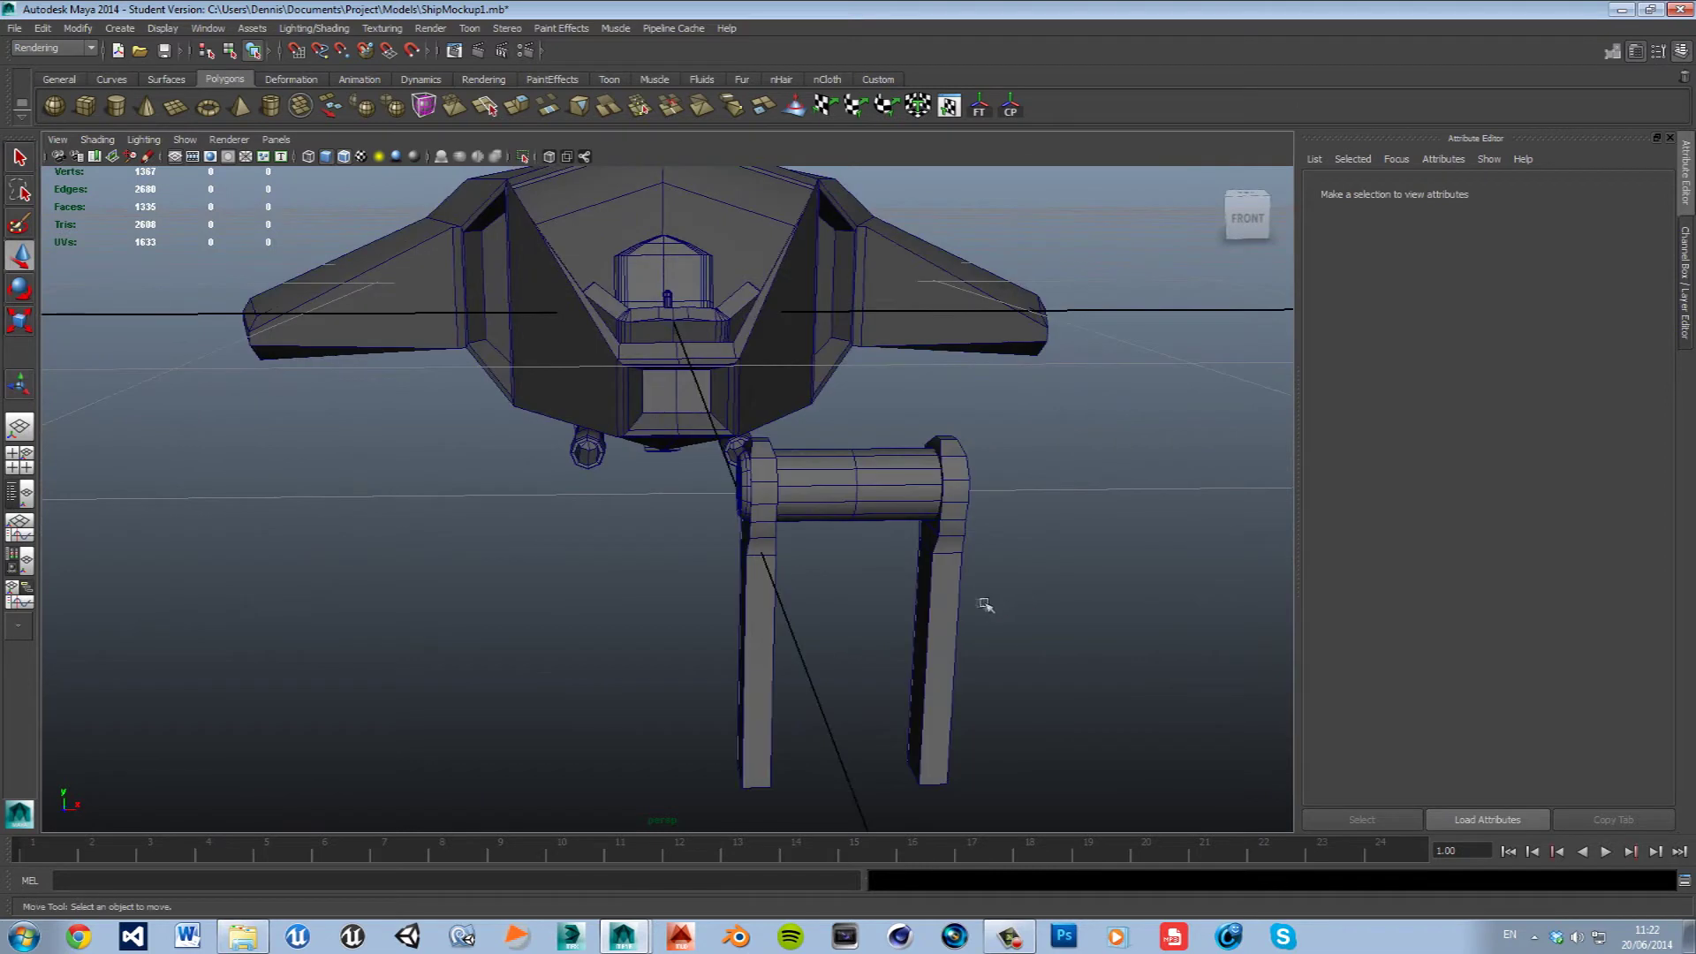
# Scale the left upright pCube14 shorter in Y to match the right upright.
pyautogui.click(965, 610)
pyautogui.click(762, 613)
pyautogui.press('r')
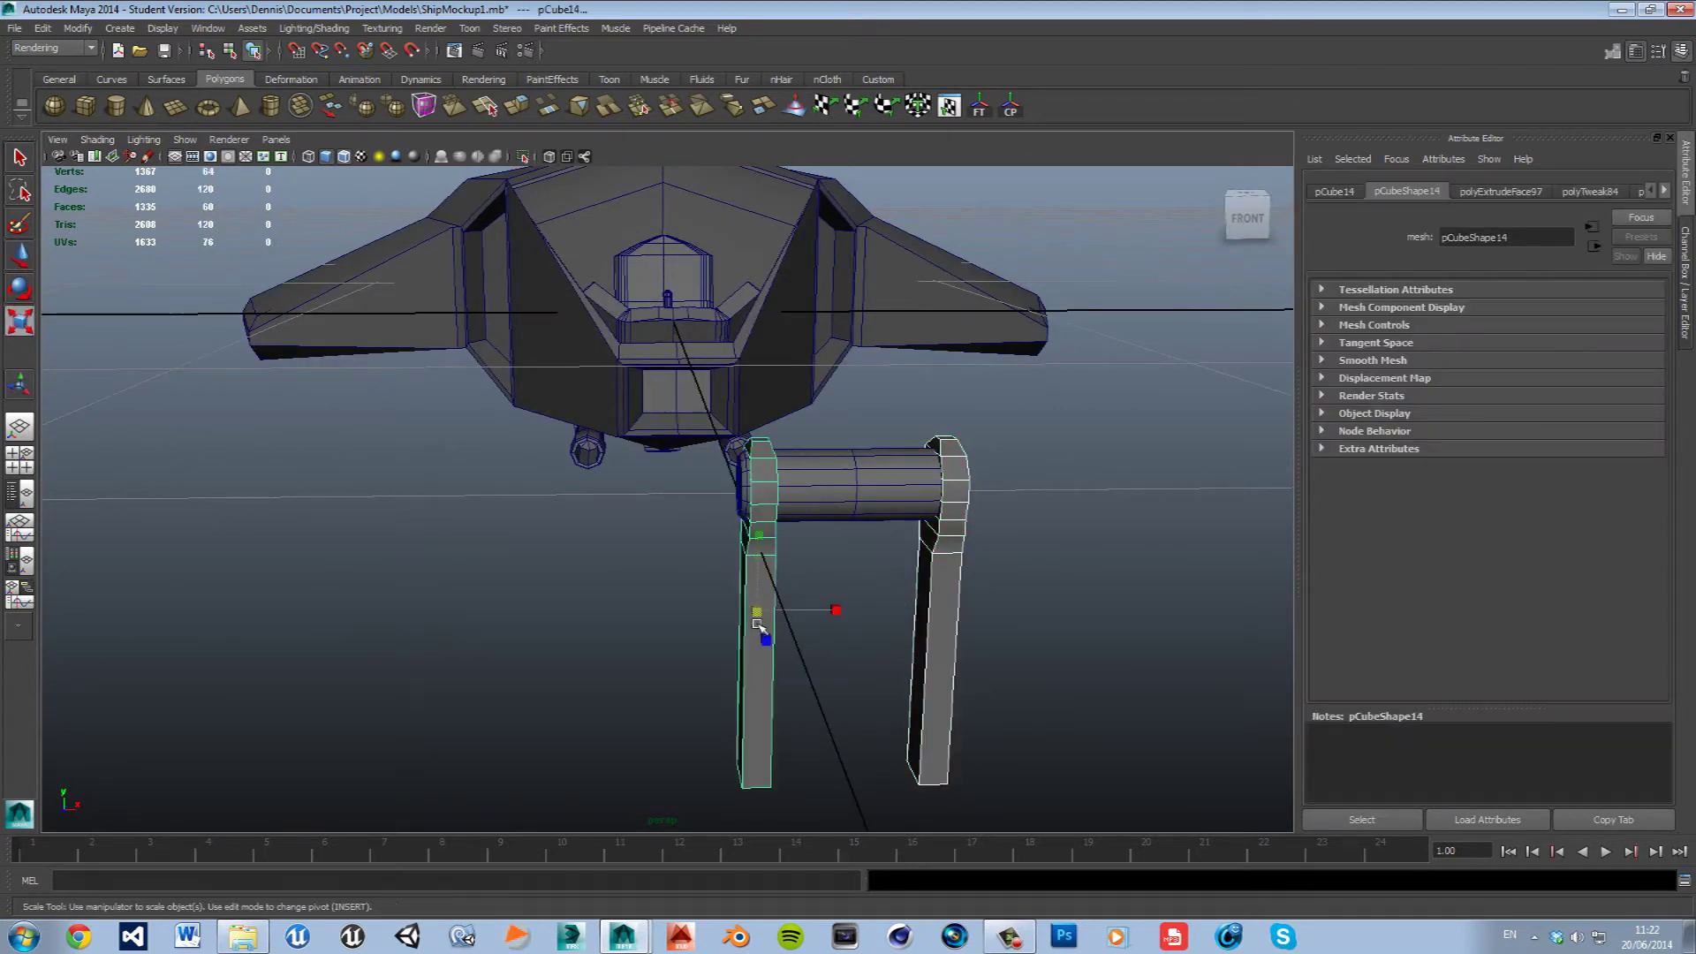
pyautogui.moveTo(769, 611)
pyautogui.mouseDown()
pyautogui.moveTo(762, 634)
pyautogui.moveTo(779, 547)
pyautogui.mouseUp()
pyautogui.press('w')
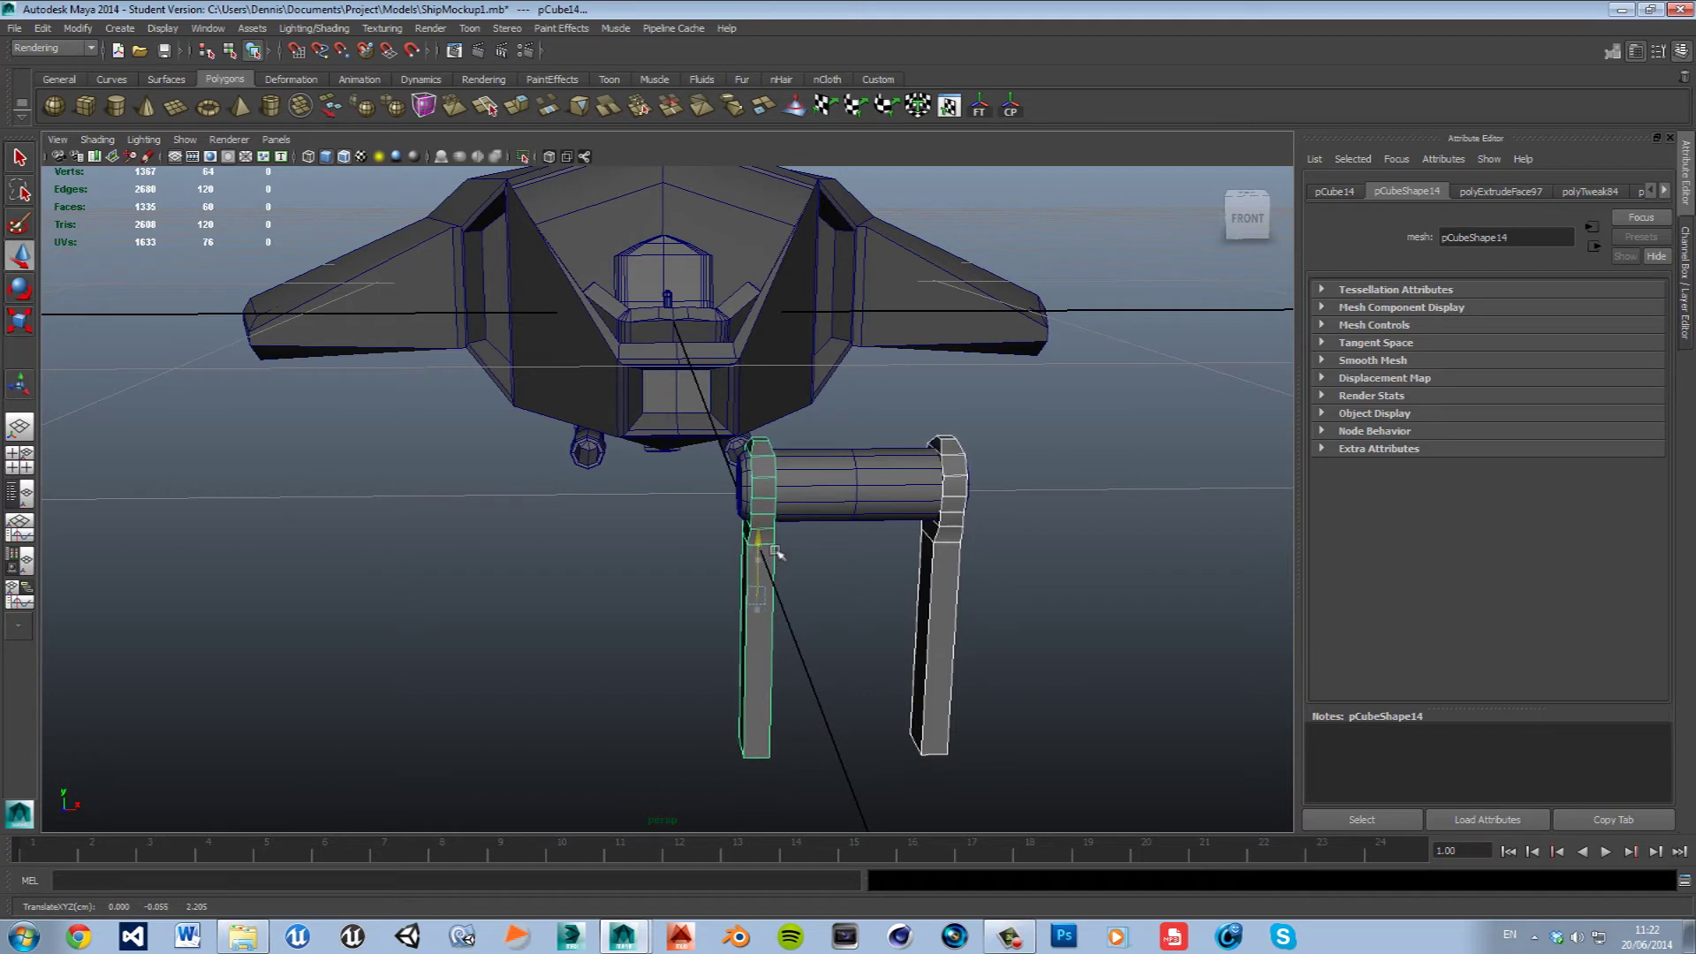
pyautogui.keyDown('alt'); pyautogui.moveTo(864, 589); pyautogui.dragTo(756, 580); pyautogui.keyUp('alt')
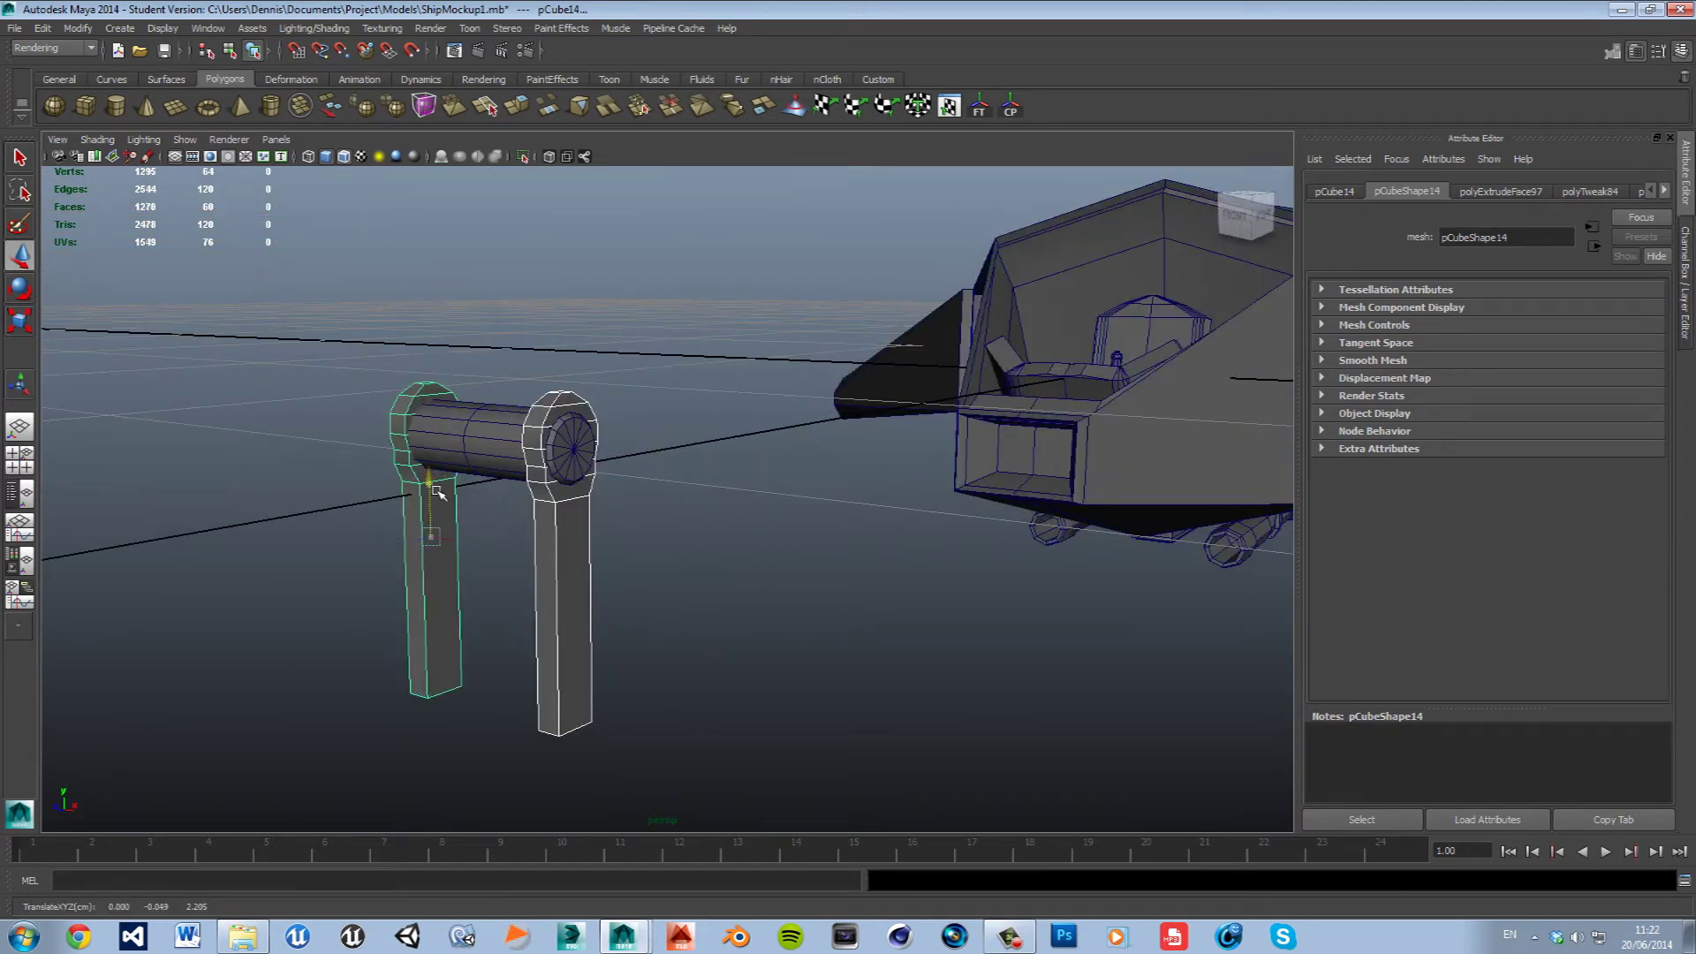
pyautogui.click(821, 530)
pyautogui.moveTo(821, 544)
pyautogui.keyDown('alt'); pyautogui.mouseDown()
pyautogui.moveTo(789, 574)
pyautogui.moveTo(814, 573)
pyautogui.mouseUp(); pyautogui.keyUp('alt')
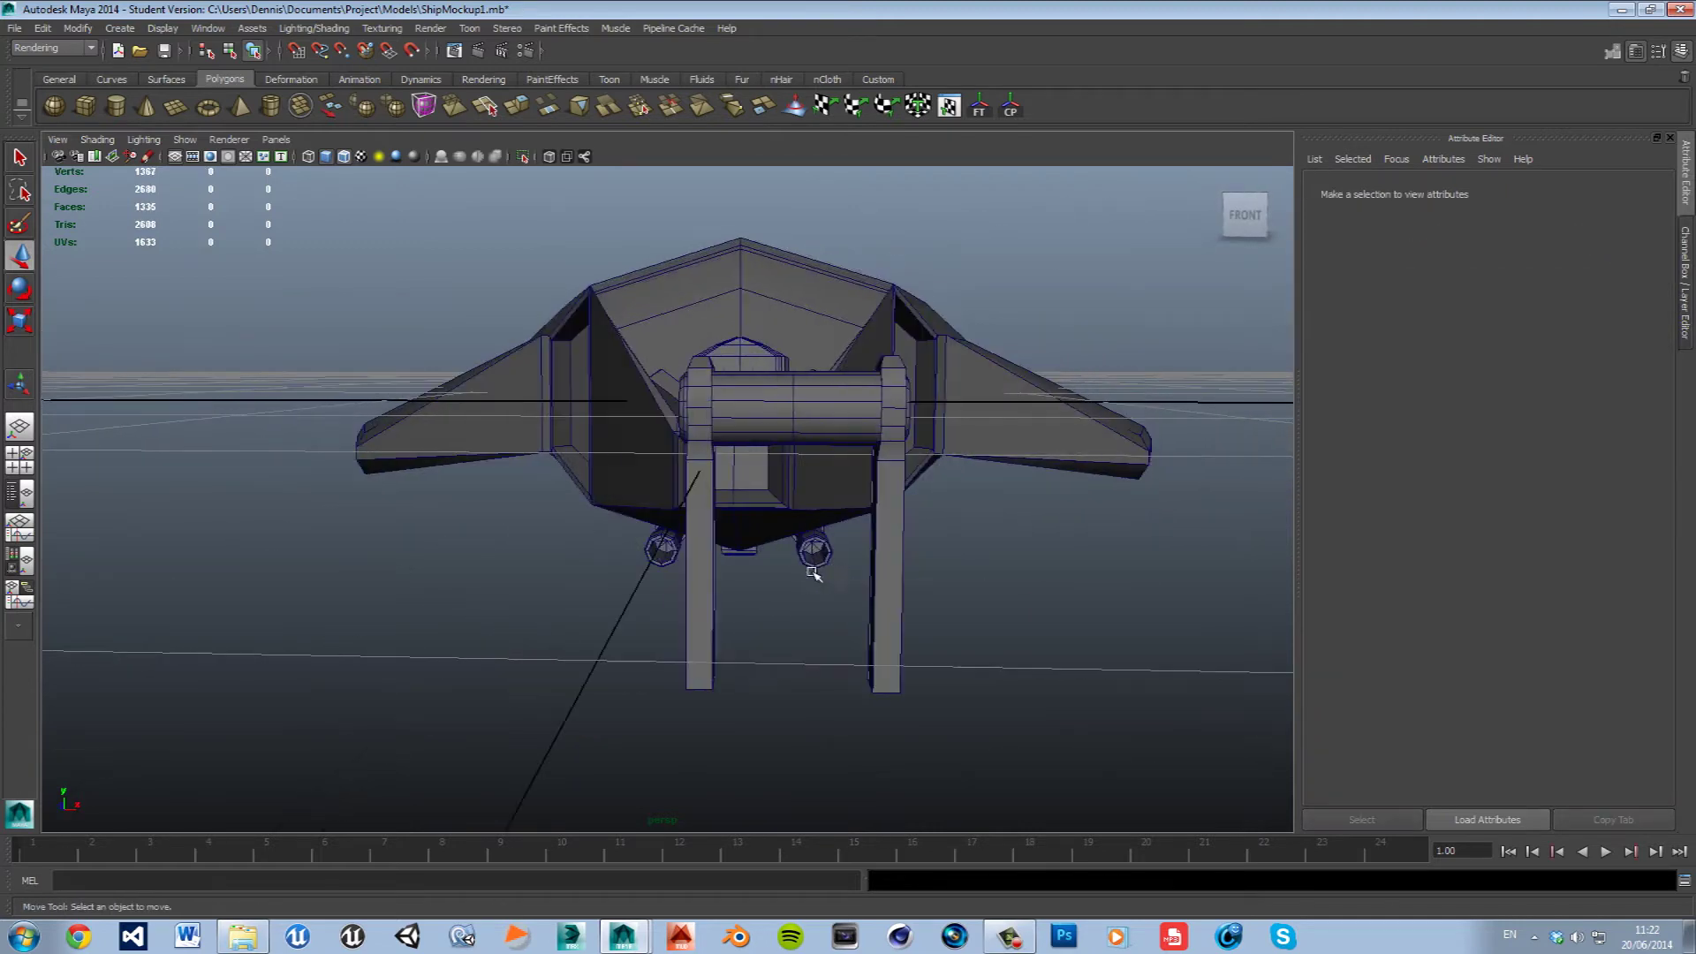
pyautogui.moveTo(989, 528)
pyautogui.keyDown('alt'); pyautogui.mouseDown()
pyautogui.moveTo(986, 619)
pyautogui.moveTo(1043, 623)
pyautogui.moveTo(837, 586)
pyautogui.mouseUp(); pyautogui.keyUp('alt')
# Raise the crossbar cylinder pCylinder4 above the two uprights.
pyautogui.click(838, 585)
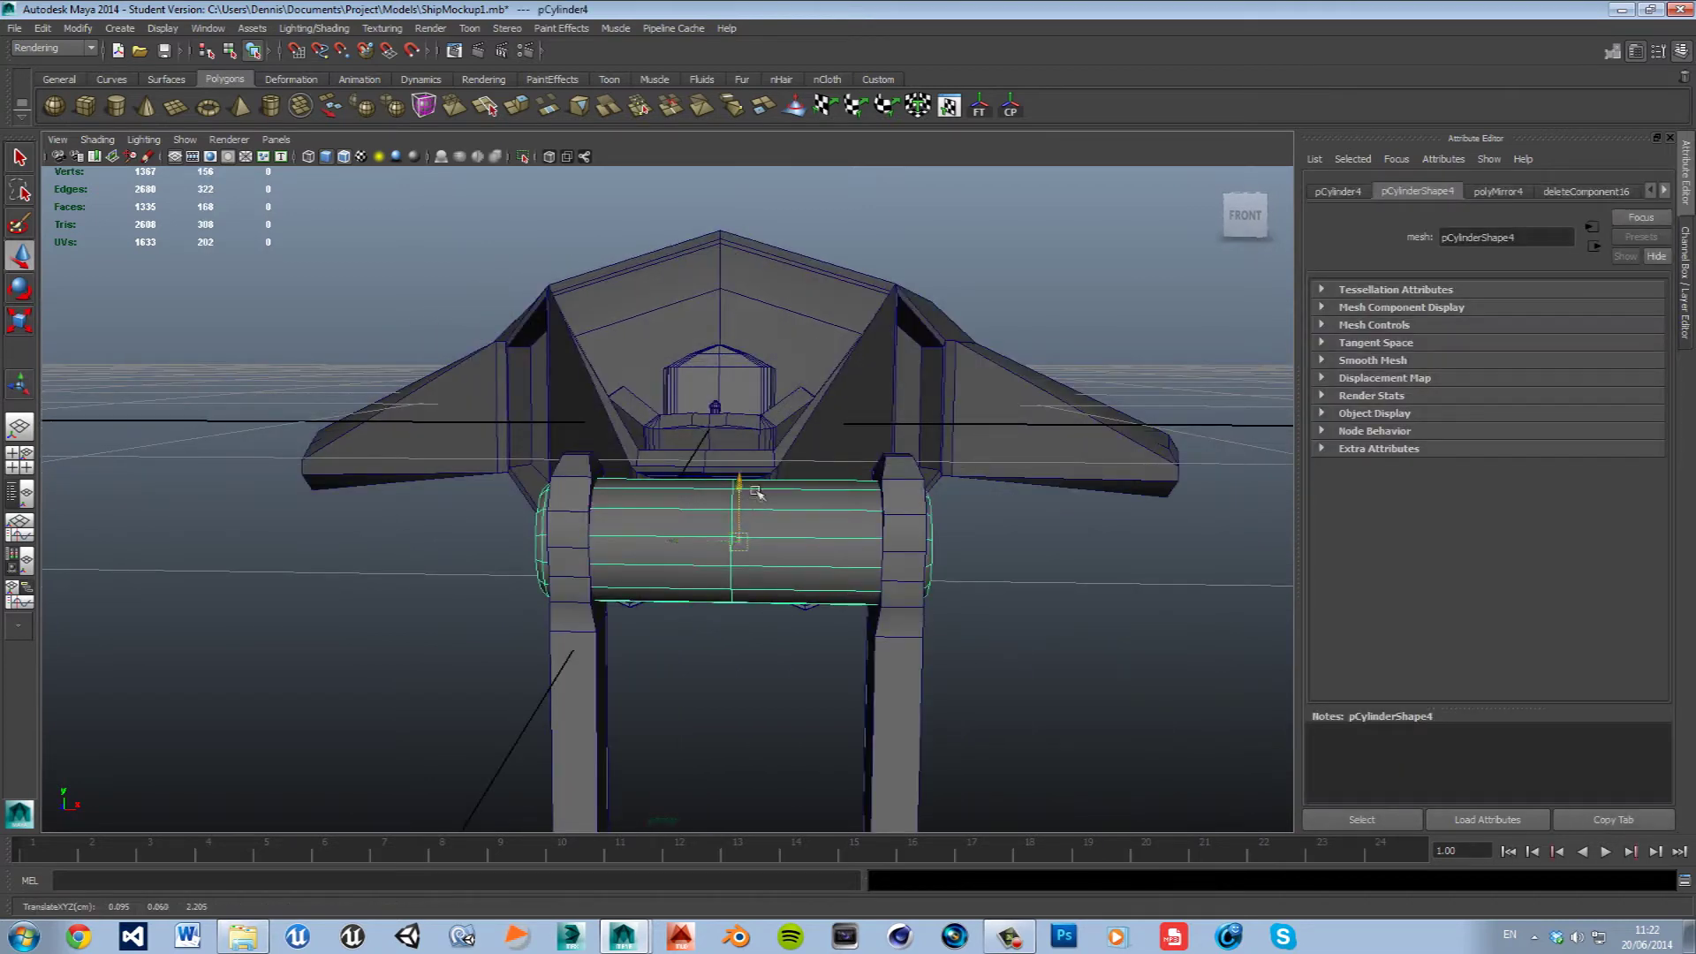
pyautogui.moveTo(740, 490)
pyautogui.mouseDown()
pyautogui.moveTo(741, 385)
pyautogui.moveTo(842, 388)
pyautogui.moveTo(877, 442)
pyautogui.mouseUp()
pyautogui.click(843, 387)
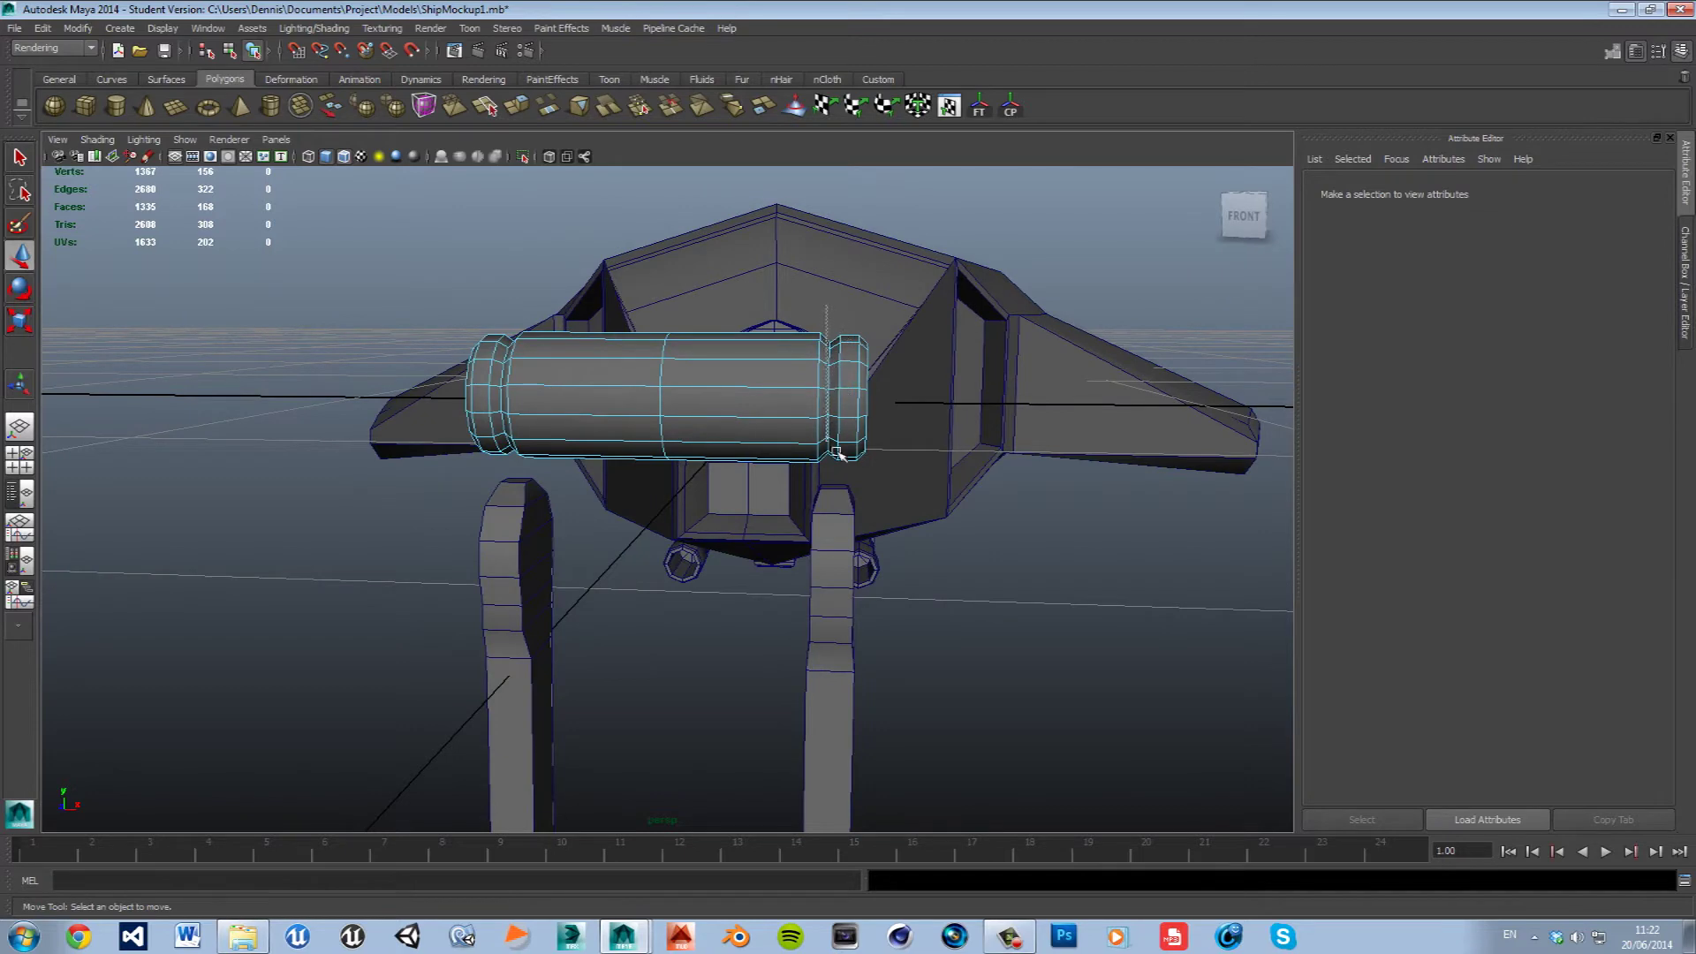
pyautogui.click(846, 486)
pyautogui.click(845, 486)
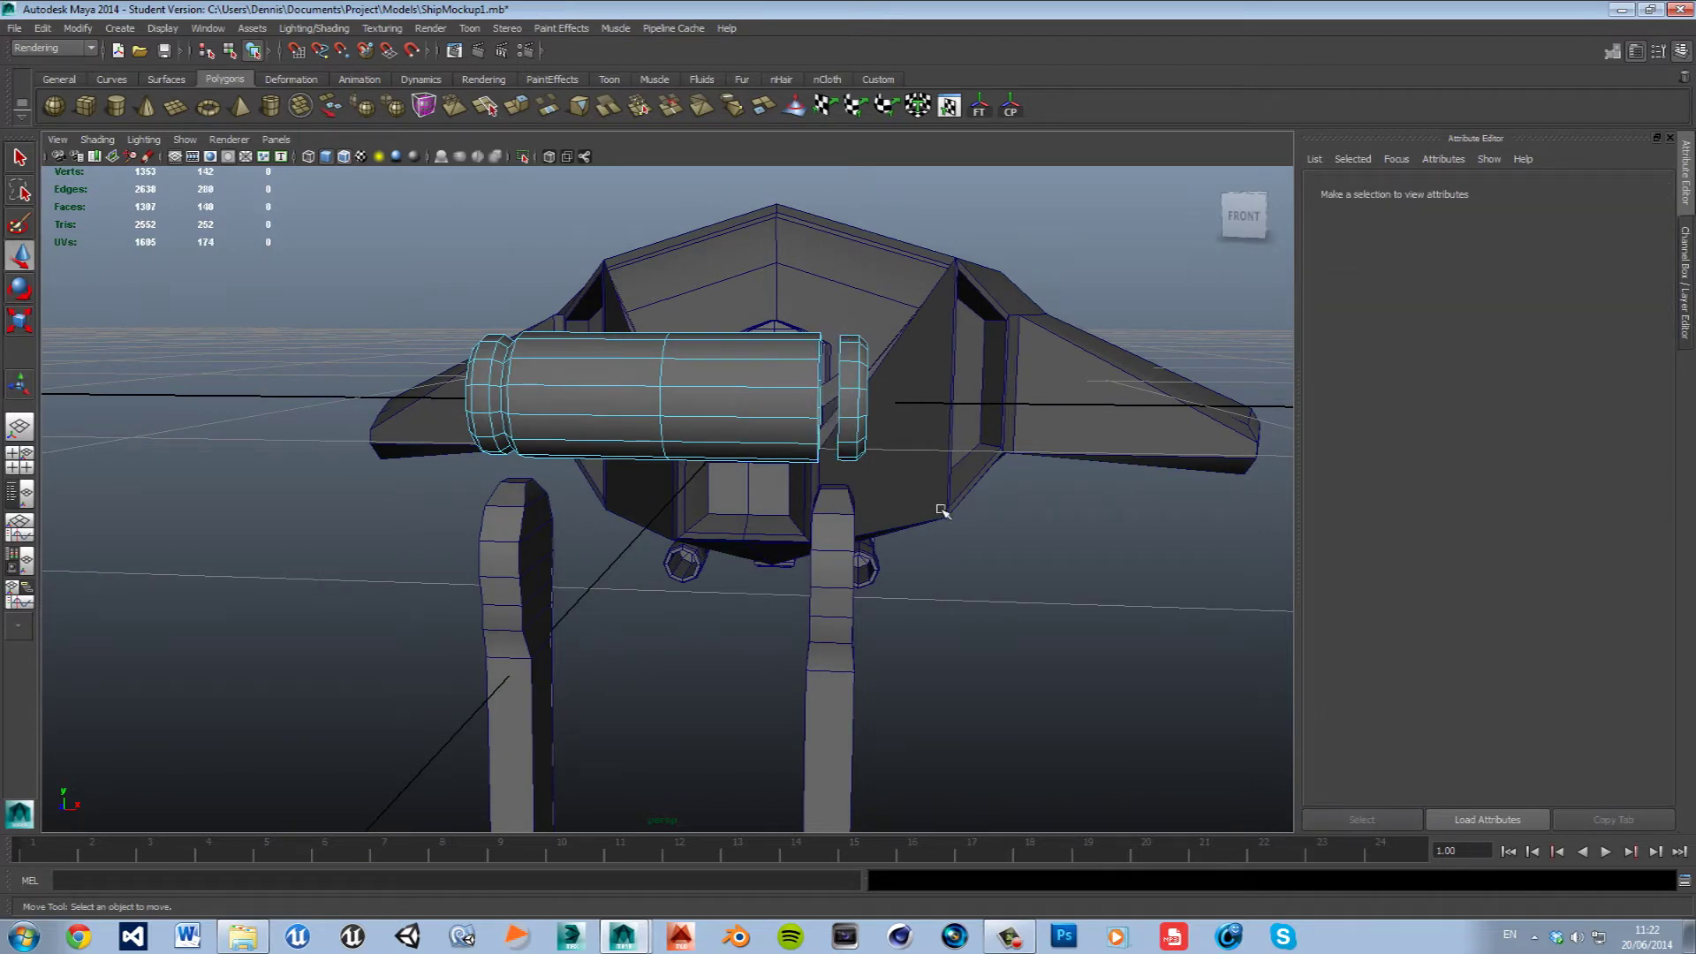
pyautogui.keyDown('alt'); pyautogui.moveTo(943, 512); pyautogui.dragTo(977, 512); pyautogui.keyUp('alt')
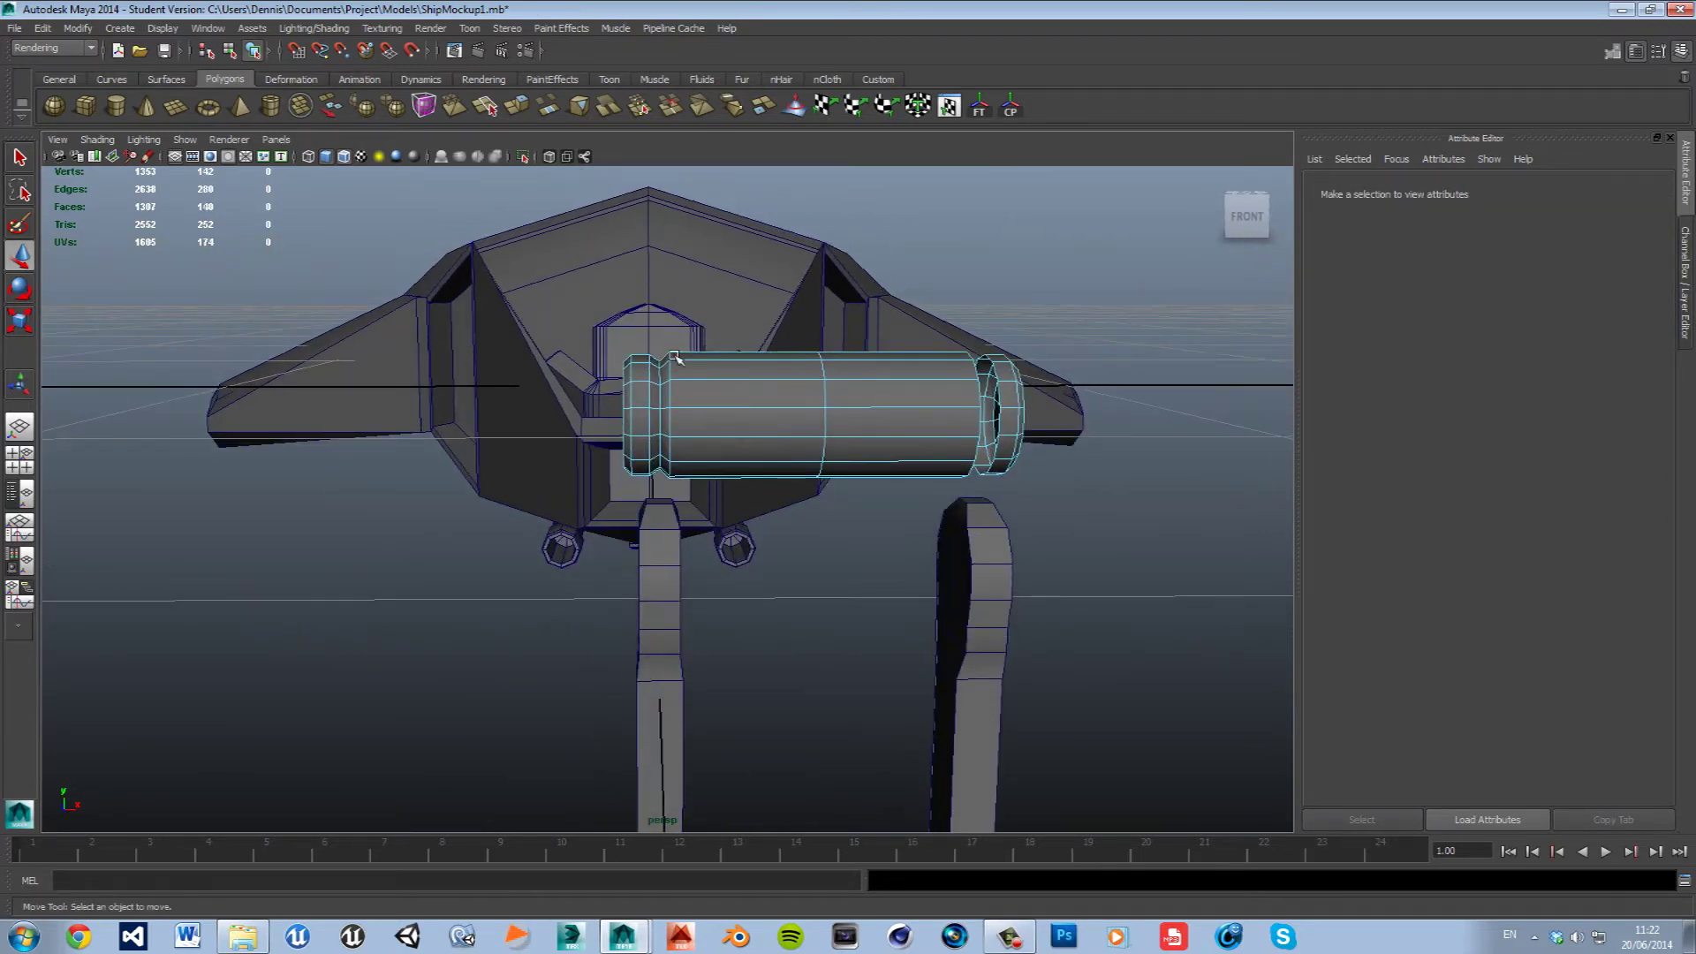
# Delete the faces at the crossbar's left end to trim it.
pyautogui.click(667, 393)
pyautogui.click(659, 348)
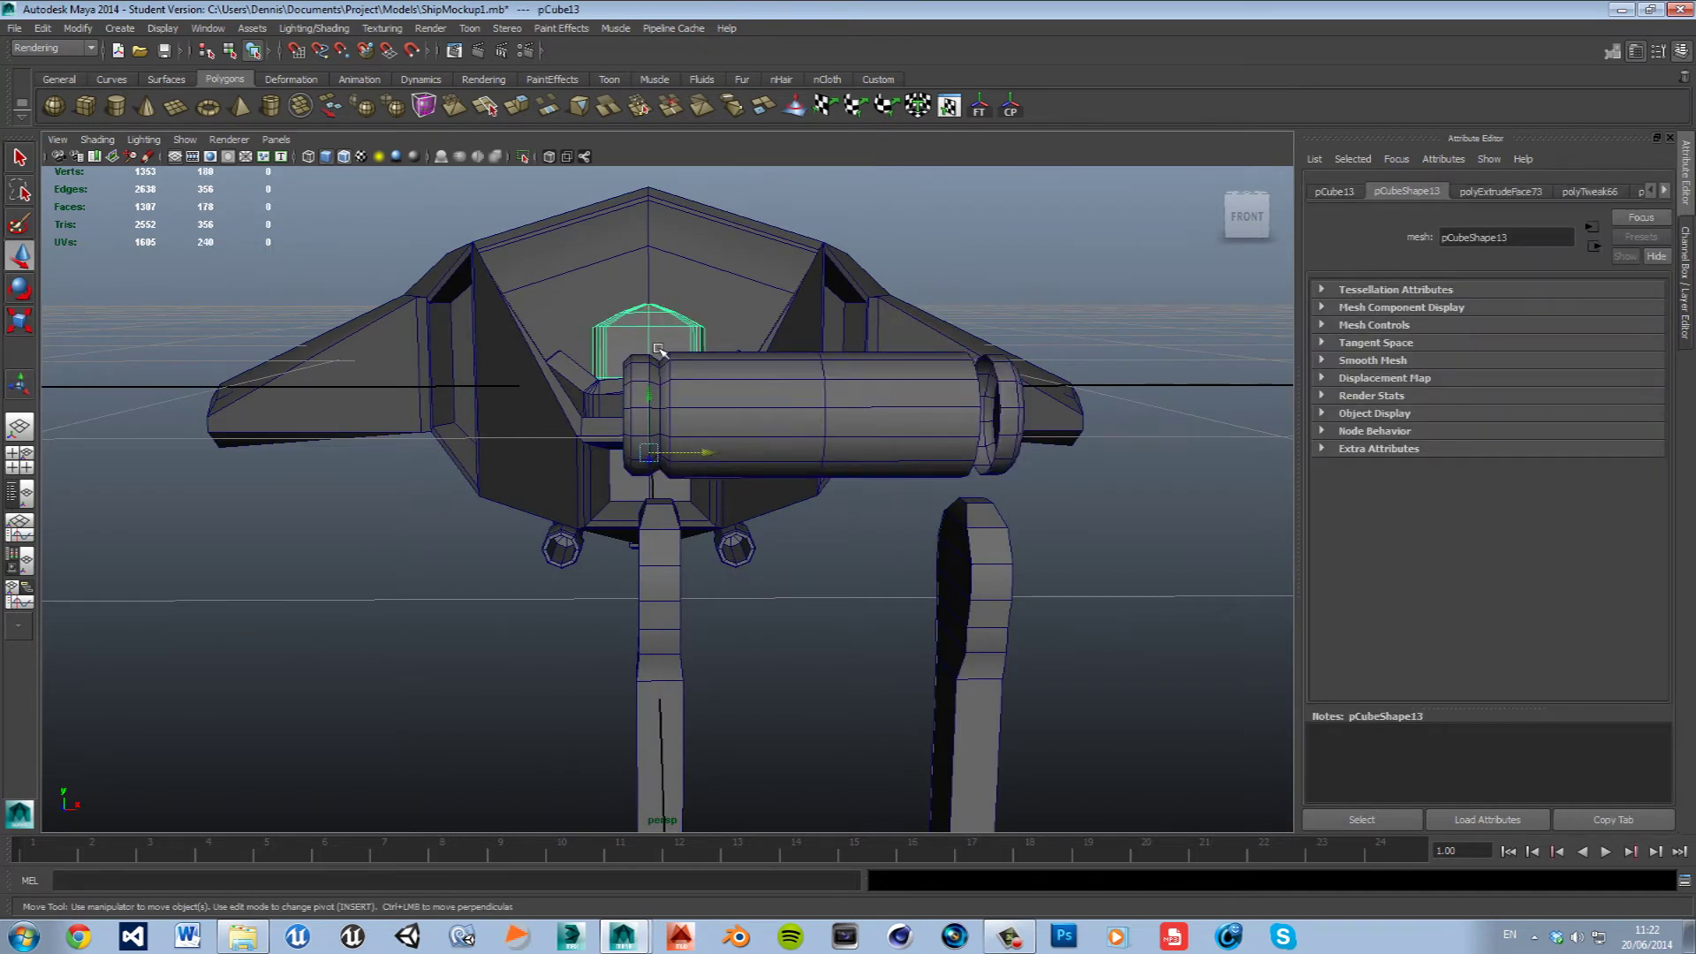
pyautogui.click(667, 356)
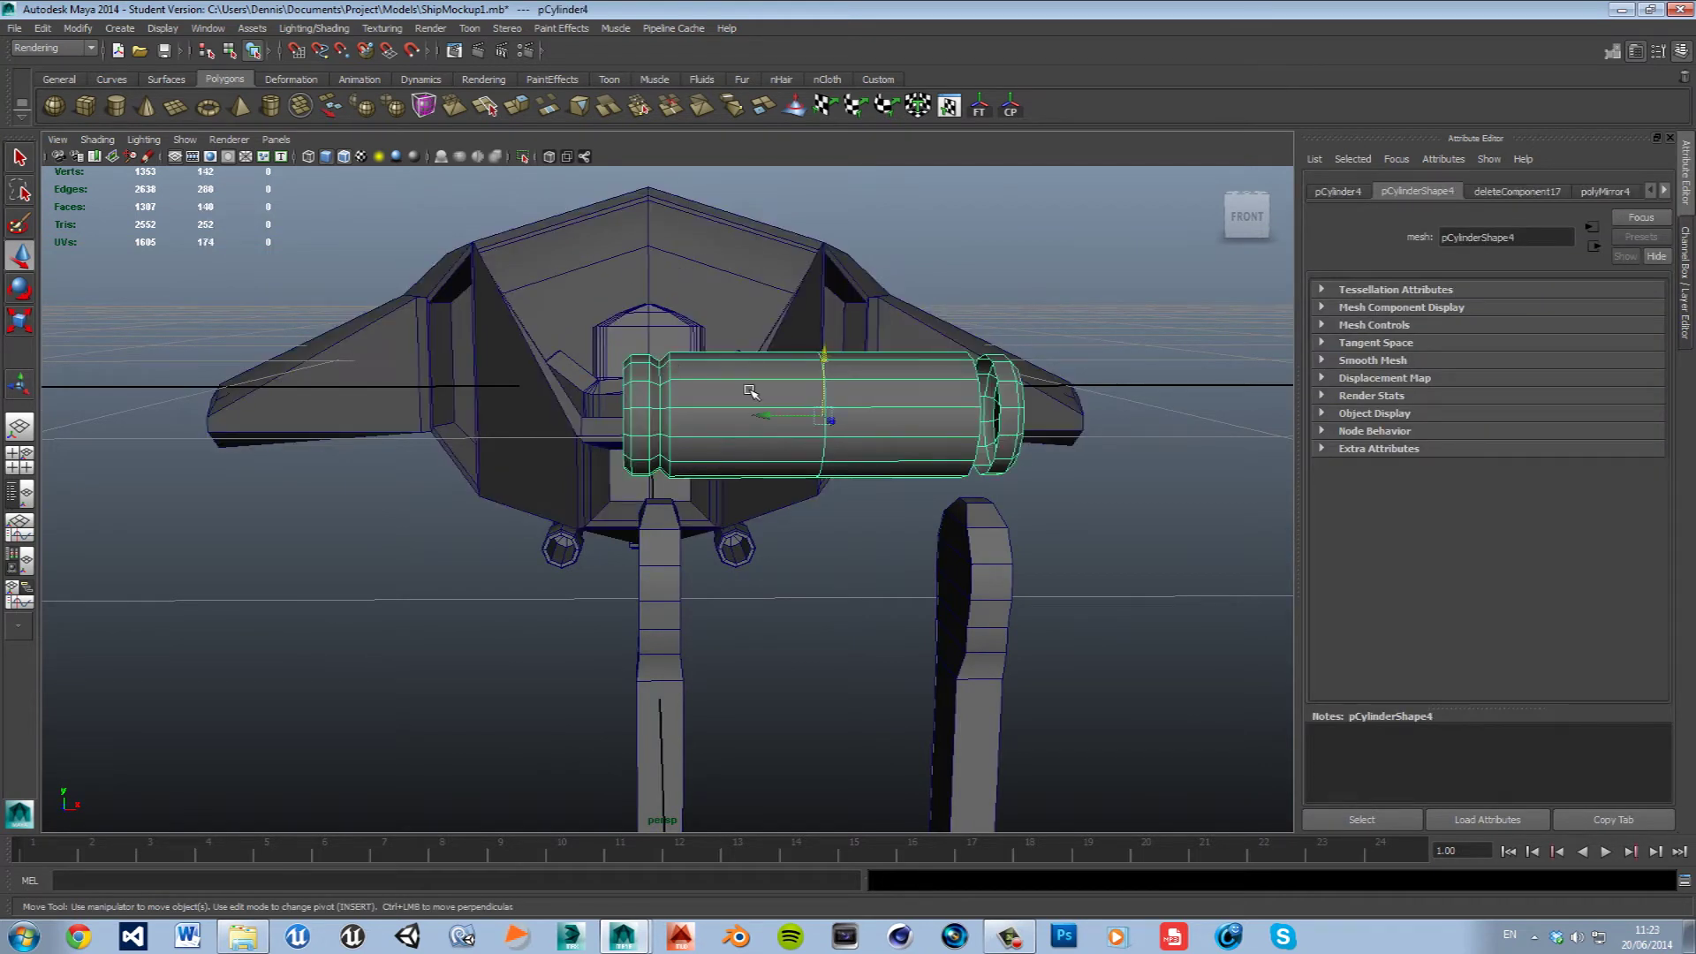
pyautogui.moveTo(742, 392); pyautogui.dragTo(670, 361)
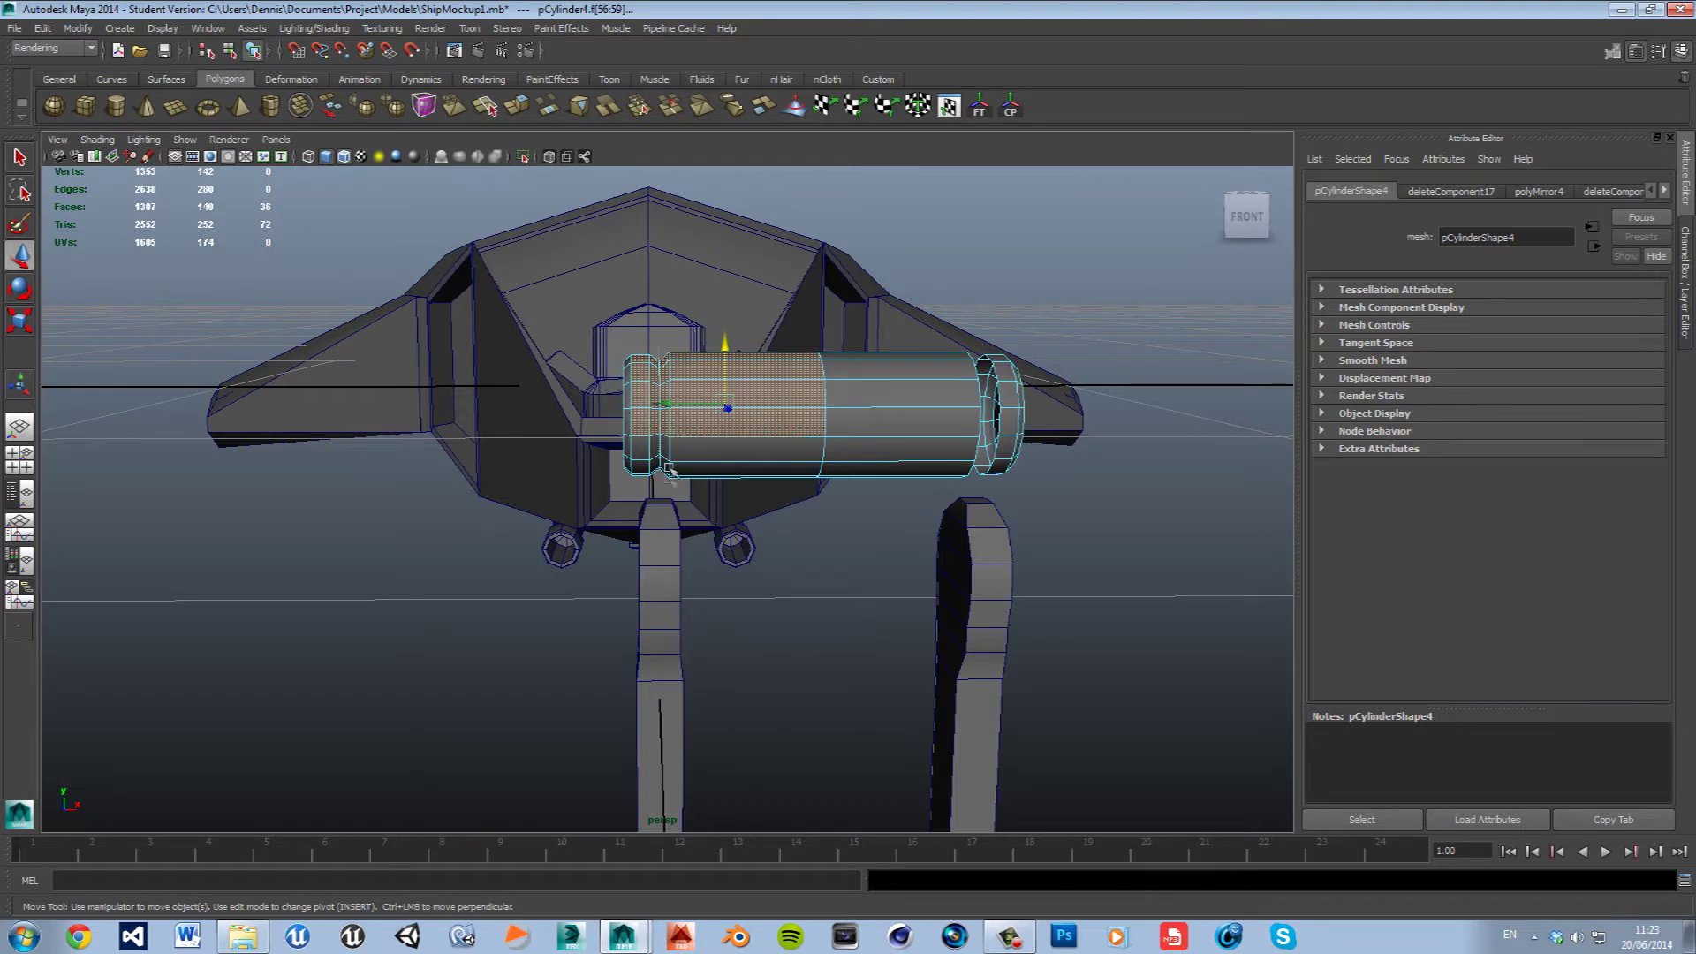
pyautogui.press('Delete')
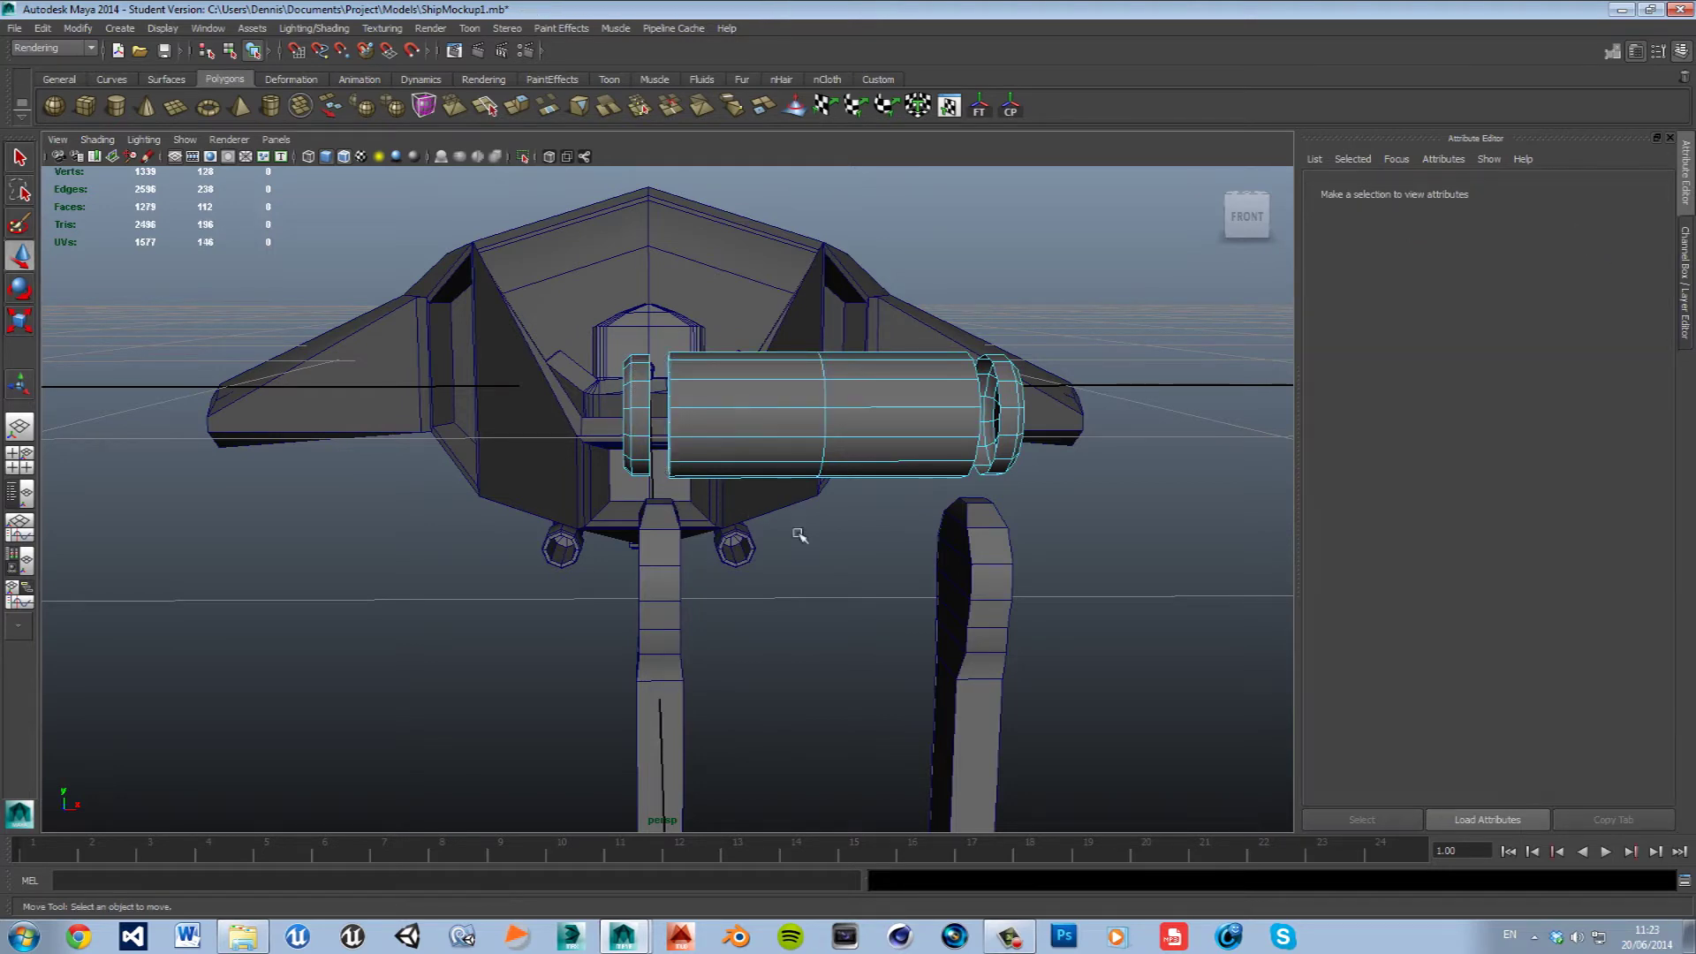
pyautogui.keyDown('alt'); pyautogui.moveTo(799, 535); pyautogui.dragTo(795, 544); pyautogui.keyUp('alt')
pyautogui.moveTo(795, 450); pyautogui.dragTo(918, 517, button='right')
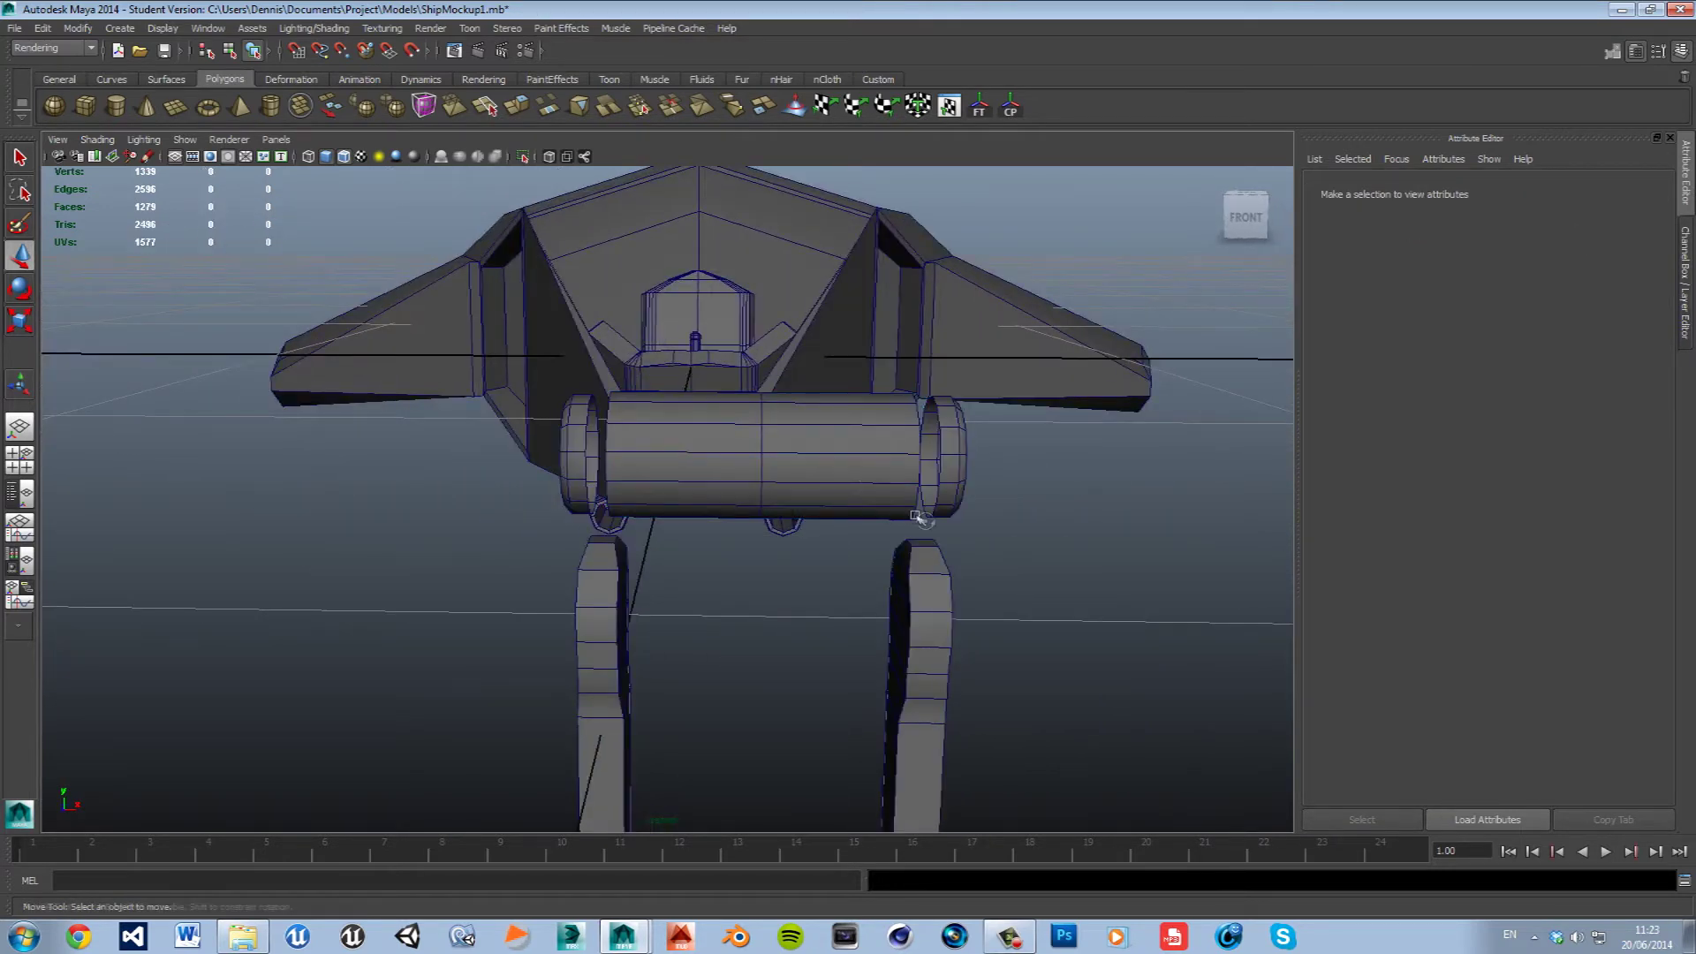
pyautogui.keyDown('alt'); pyautogui.moveTo(919, 518); pyautogui.dragTo(914, 437); pyautogui.keyUp('alt')
# Move the crossbar in Y so it rests across the tops of both uprights.
pyautogui.click(915, 416)
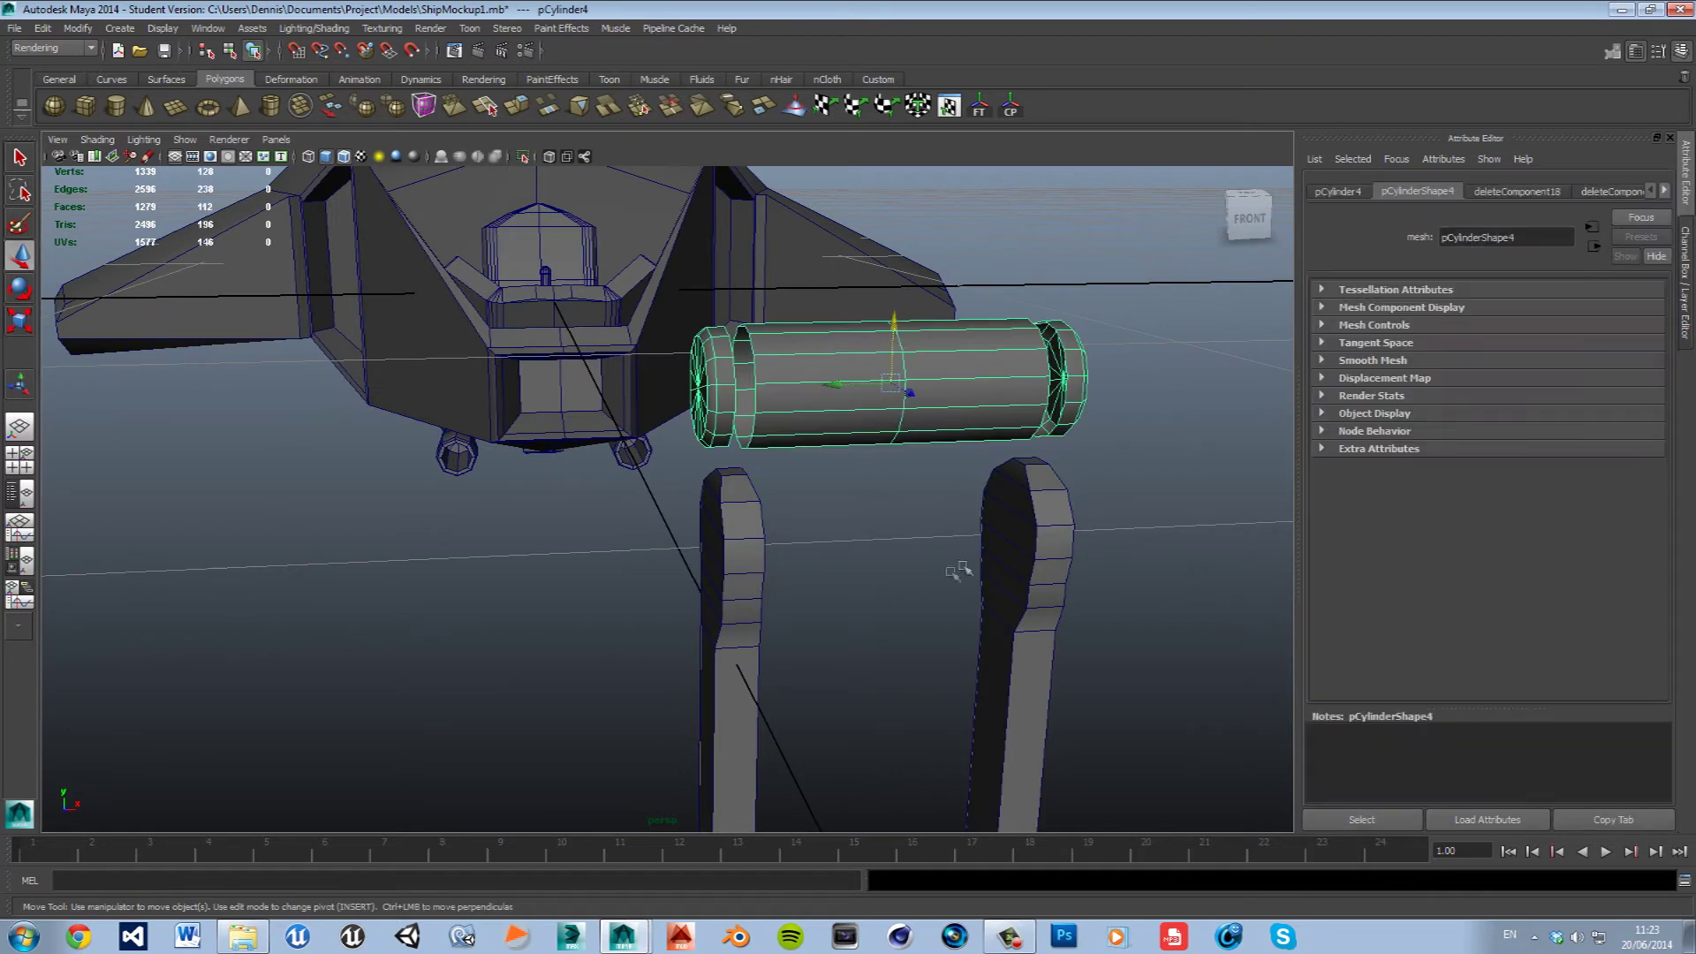
pyautogui.moveTo(957, 570)
pyautogui.keyDown('alt'); pyautogui.mouseDown()
pyautogui.moveTo(861, 504)
pyautogui.moveTo(791, 350)
pyautogui.moveTo(848, 517)
pyautogui.moveTo(927, 492)
pyautogui.moveTo(819, 566)
pyautogui.moveTo(636, 531)
pyautogui.mouseUp(); pyautogui.keyUp('alt')
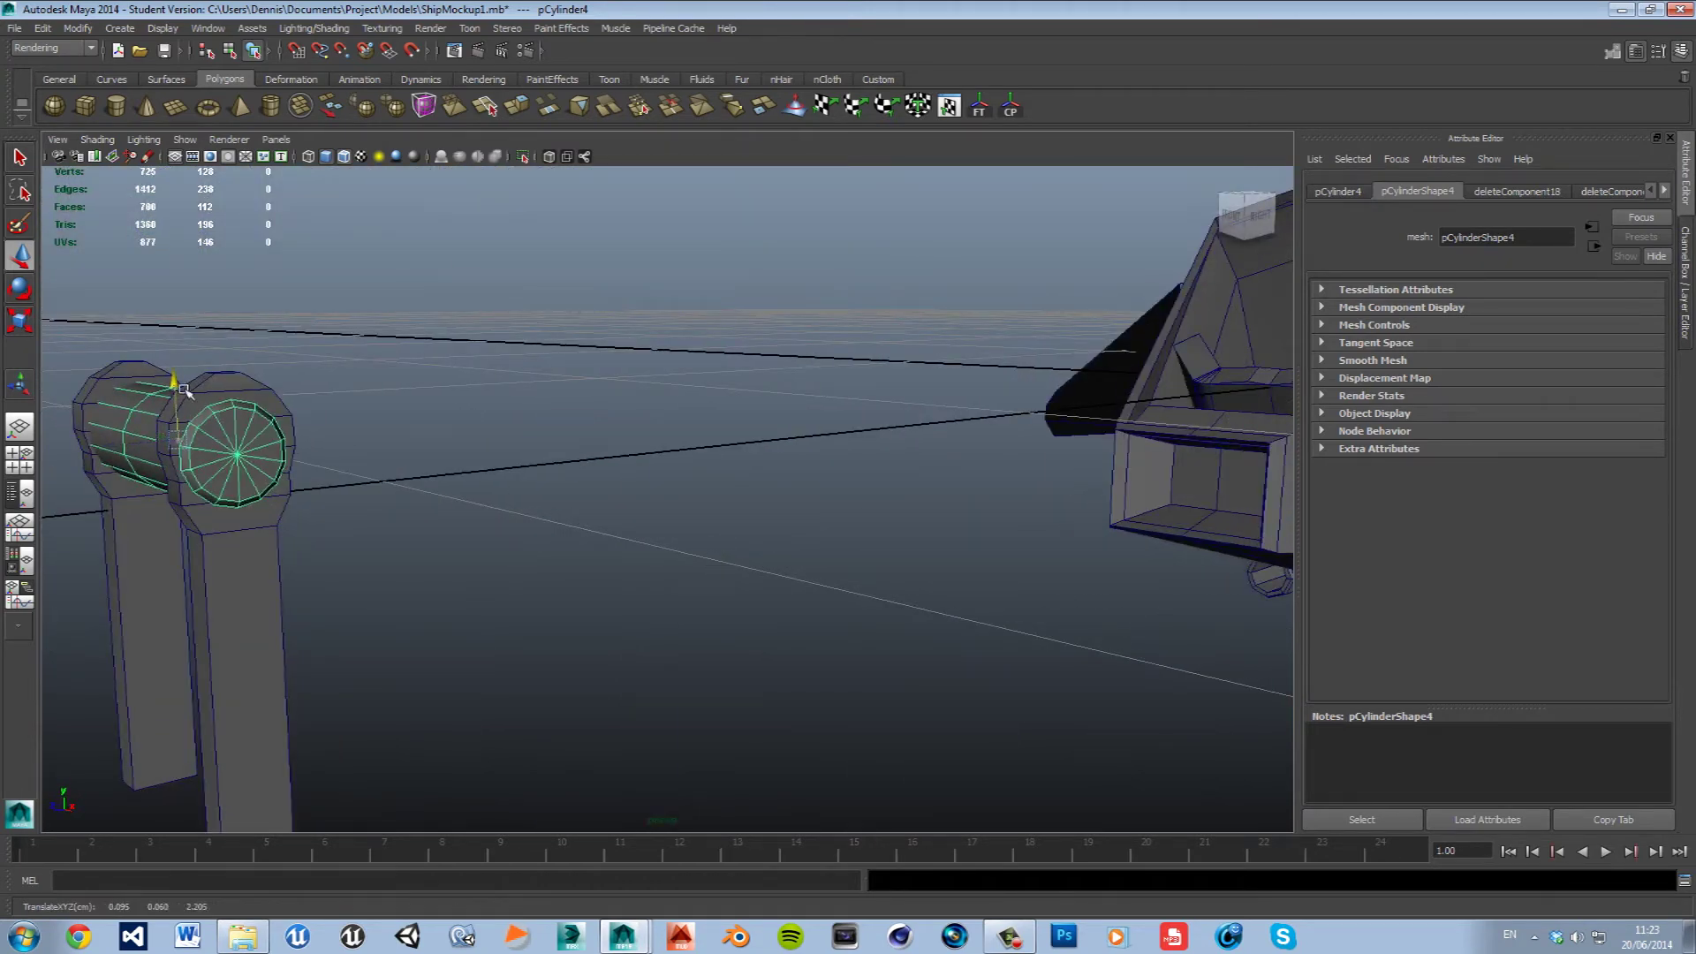
pyautogui.moveTo(176, 384); pyautogui.dragTo(183, 372)
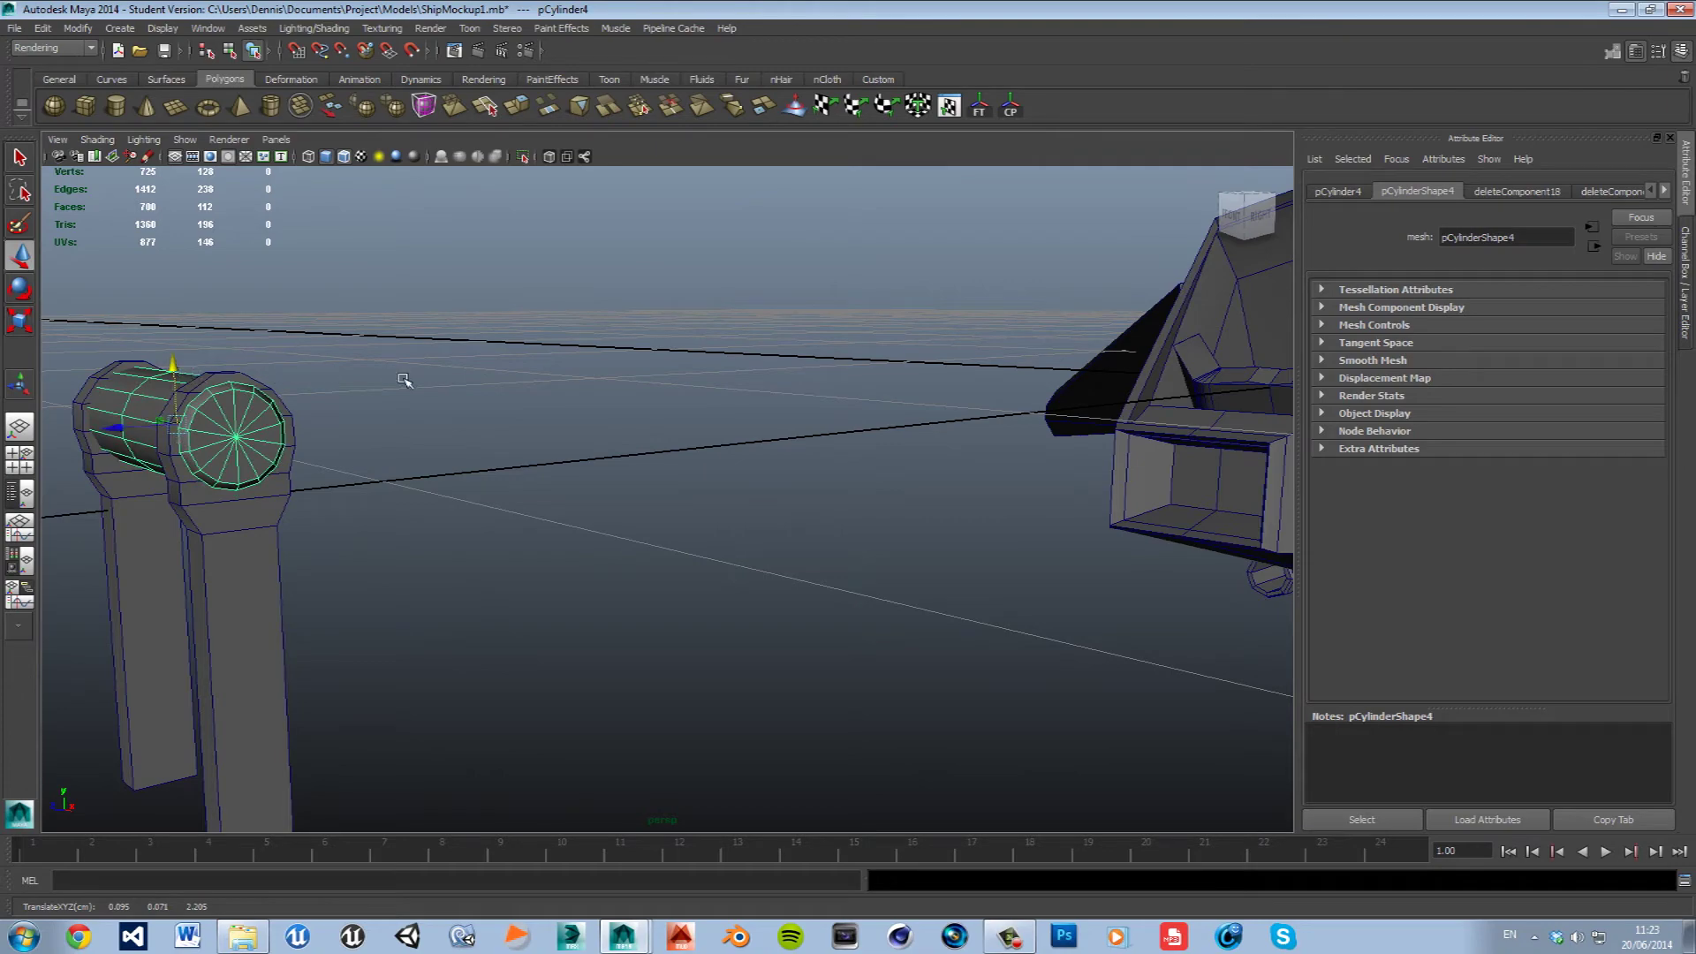
pyautogui.click(404, 383)
pyautogui.moveTo(451, 438)
pyautogui.keyDown('alt'); pyautogui.mouseDown()
pyautogui.moveTo(730, 478)
pyautogui.moveTo(526, 455)
pyautogui.moveTo(729, 450)
pyautogui.moveTo(676, 437)
pyautogui.moveTo(689, 333)
pyautogui.moveTo(727, 417)
pyautogui.moveTo(790, 404)
pyautogui.mouseUp(); pyautogui.keyUp('alt')
pyautogui.moveTo(705, 276); pyautogui.dragTo(705, 318, button='right')
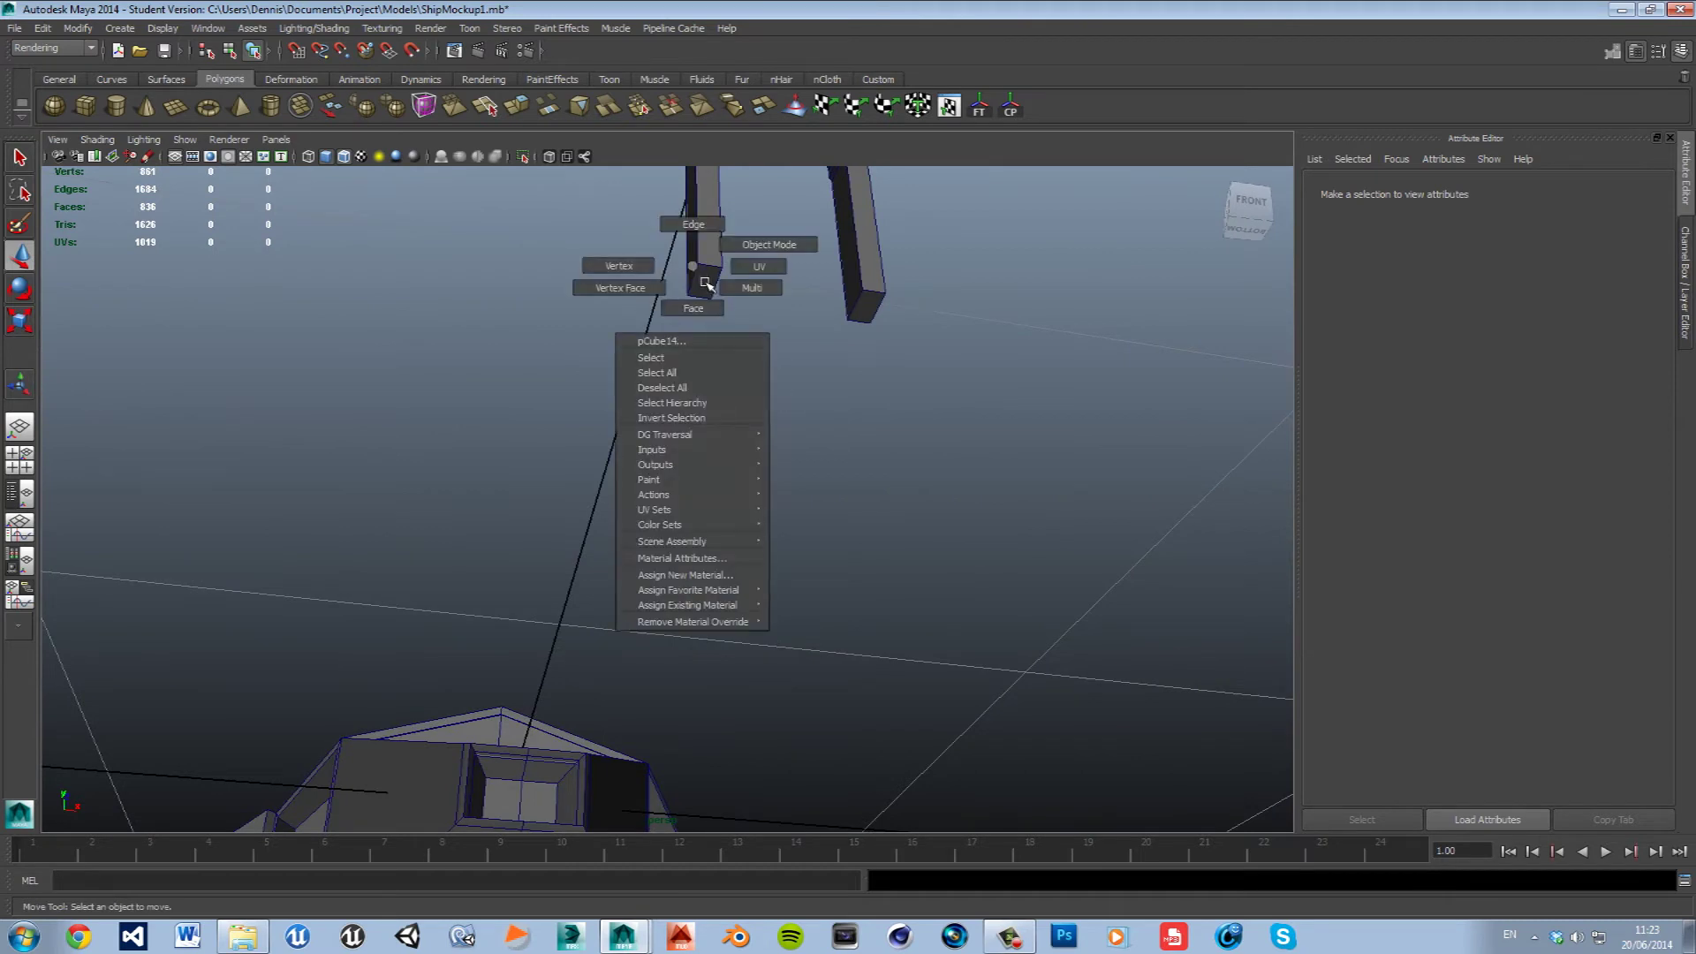
pyautogui.click(712, 289)
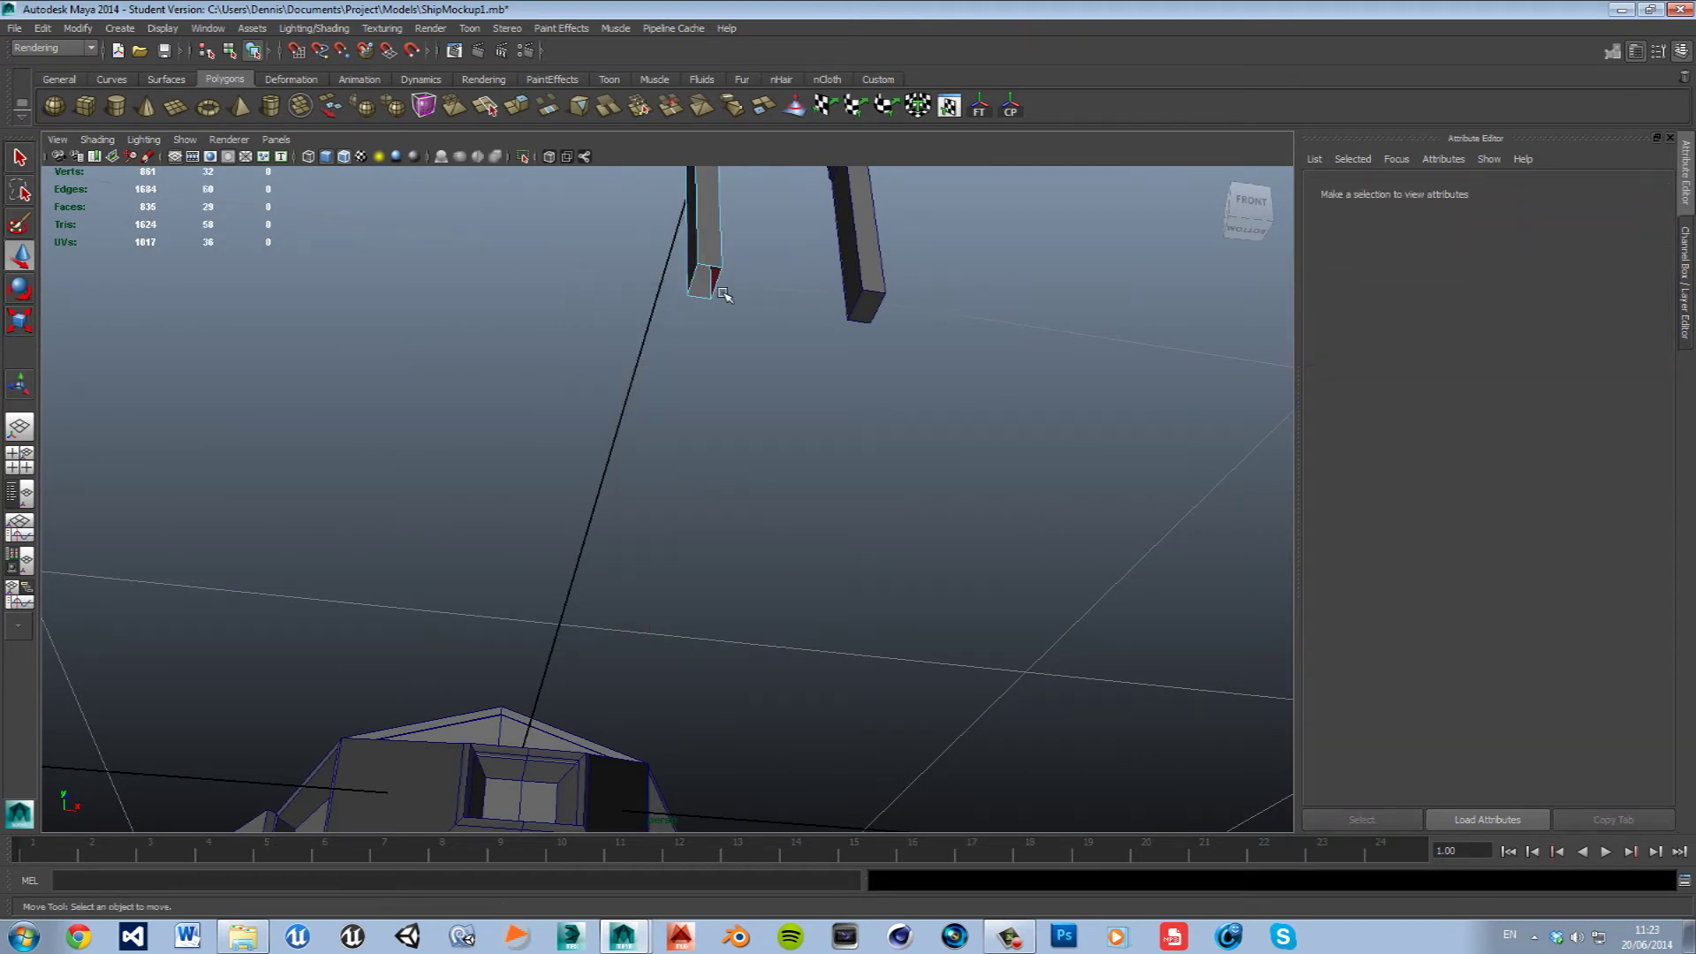
pyautogui.moveTo(712, 289); pyautogui.dragTo(712, 319, button='right')
pyautogui.rightClick(867, 298)
pyautogui.moveTo(885, 307)
pyautogui.mouseDown(button='right')
pyautogui.moveTo(868, 323)
pyautogui.moveTo(914, 318)
pyautogui.mouseUp(button='right')
pyautogui.click(872, 298)
pyautogui.click(1015, 296)
pyautogui.keyDown('alt'); pyautogui.moveTo(1015, 296); pyautogui.dragTo(906, 422); pyautogui.keyUp('alt')
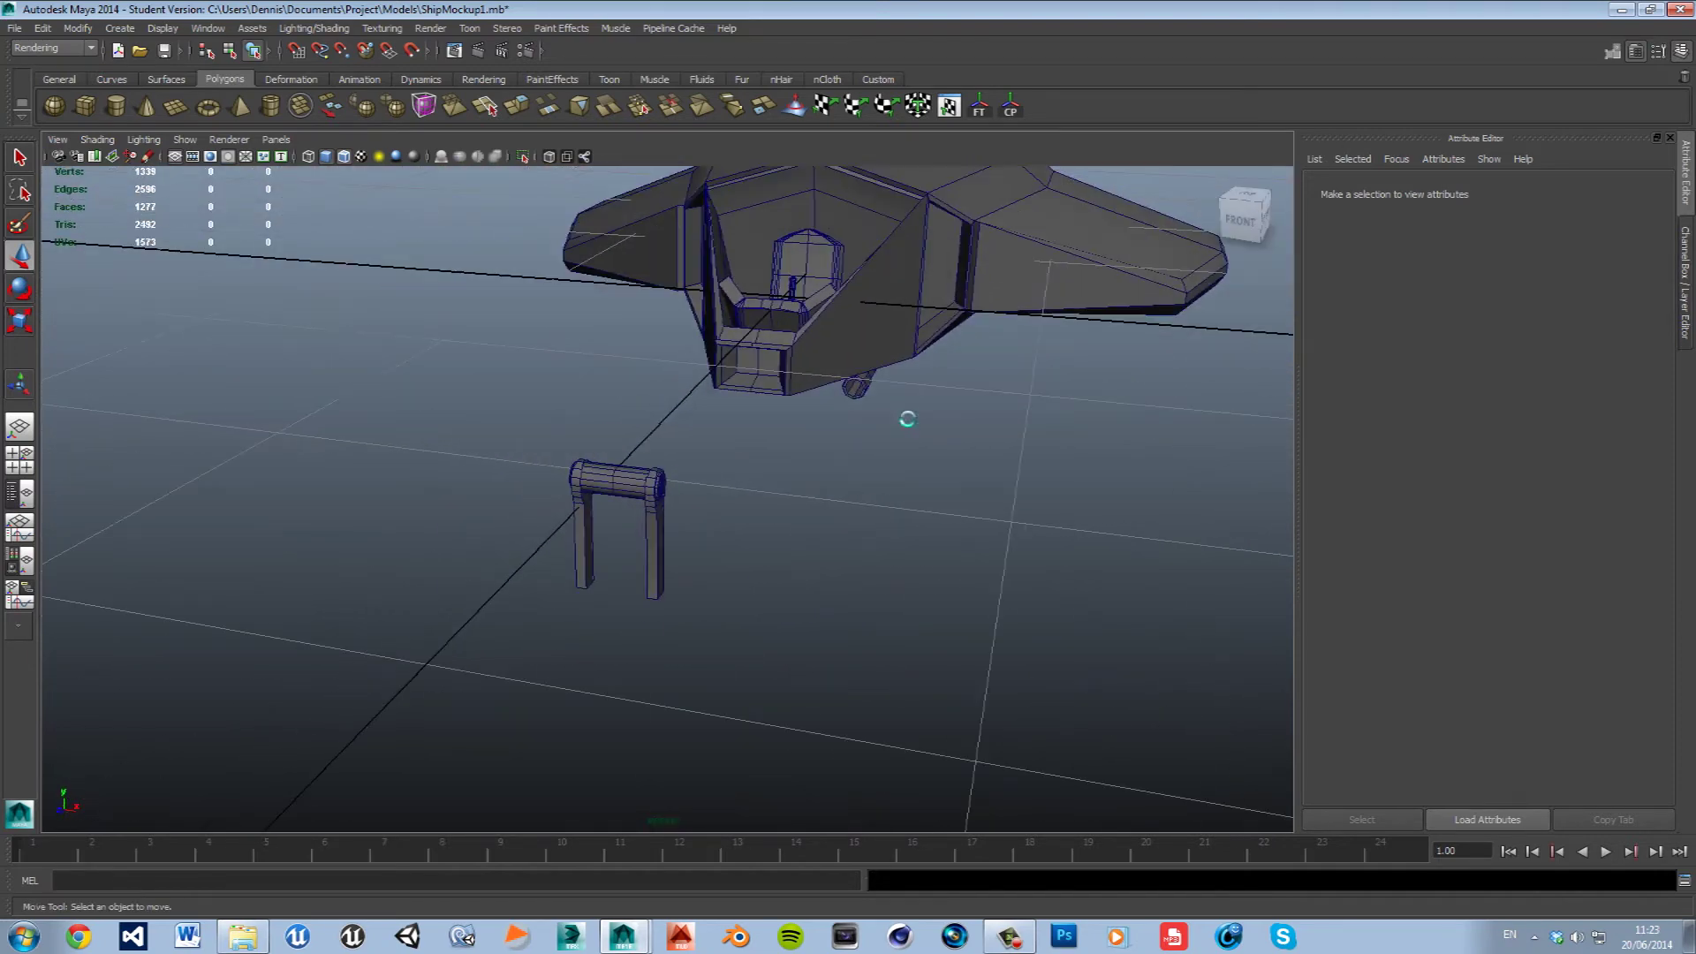
pyautogui.click(822, 480)
pyautogui.keyDown('alt'); pyautogui.moveTo(841, 457); pyautogui.dragTo(806, 552); pyautogui.keyUp('alt')
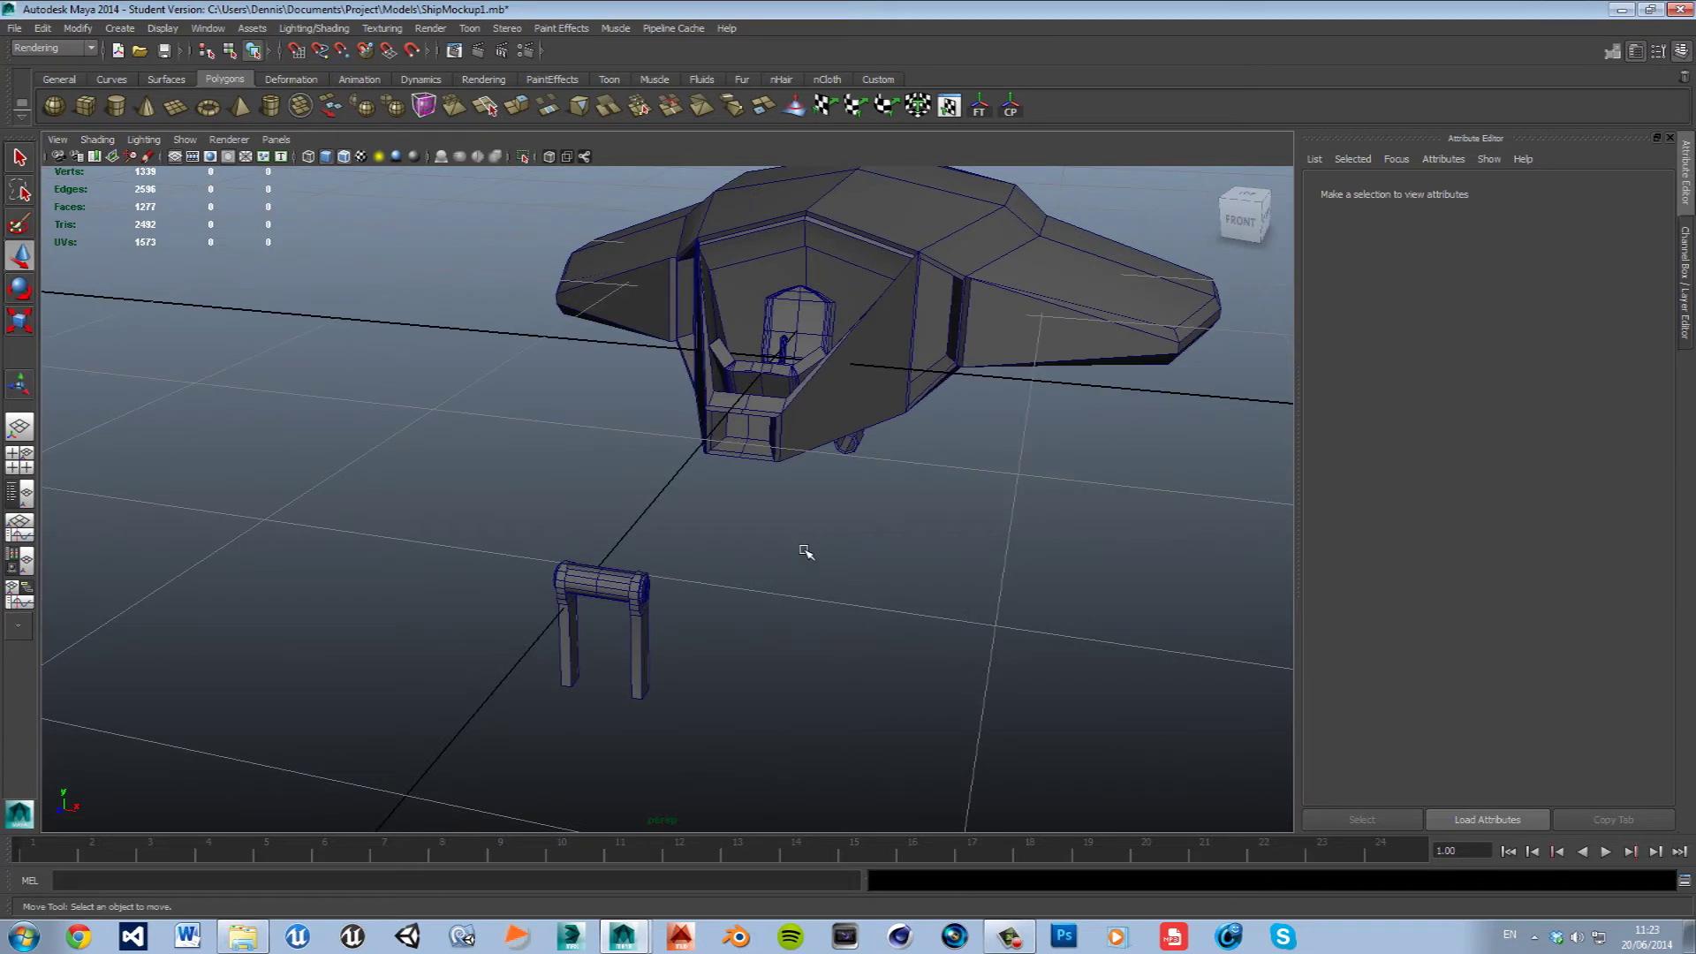
pyautogui.keyDown('alt'); pyautogui.moveTo(806, 552); pyautogui.dragTo(782, 690, button='right'); pyautogui.keyUp('alt')
pyautogui.keyDown('alt'); pyautogui.moveTo(782, 689); pyautogui.dragTo(892, 626); pyautogui.keyUp('alt')
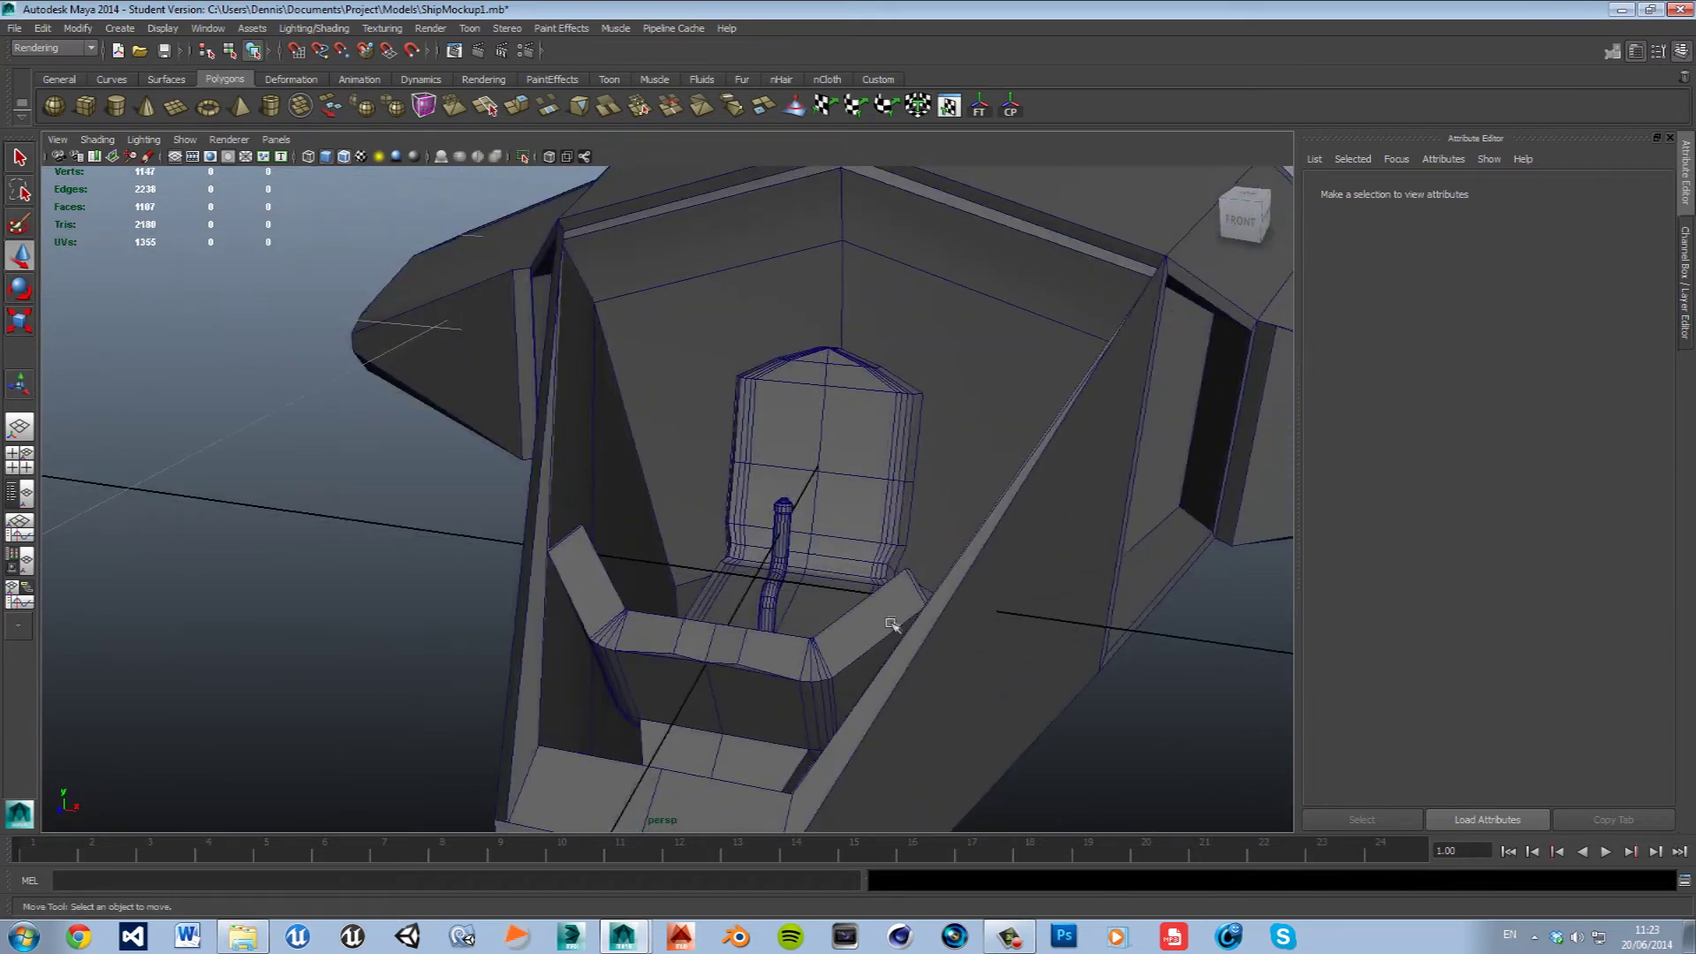
pyautogui.keyDown('alt'); pyautogui.moveTo(891, 626); pyautogui.dragTo(796, 558, button='right'); pyautogui.keyUp('alt')
pyautogui.keyDown('alt'); pyautogui.moveTo(795, 556); pyautogui.dragTo(848, 503); pyautogui.keyUp('alt')
pyautogui.keyDown('alt'); pyautogui.moveTo(849, 504); pyautogui.dragTo(795, 551, button='right'); pyautogui.keyUp('alt')
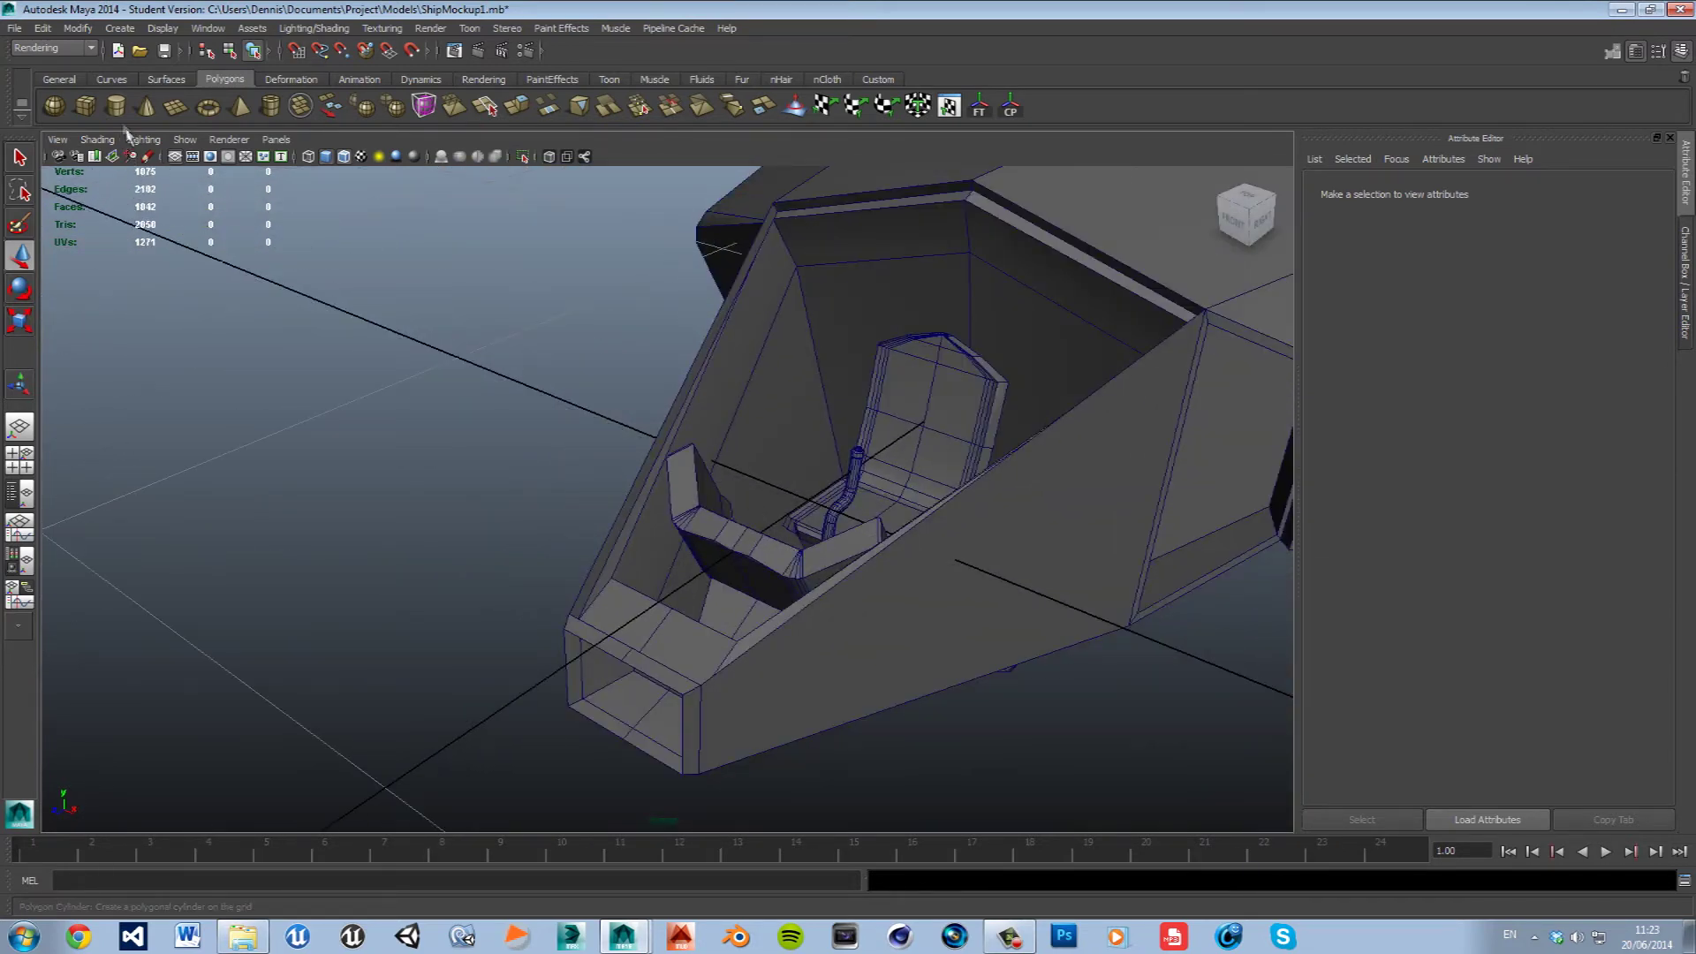
# Create a polygon cube near the cockpit and scale it into a small thin elongated box.
pyautogui.click(85, 107)
pyautogui.moveTo(622, 570)
pyautogui.mouseDown()
pyautogui.moveTo(631, 384)
pyautogui.moveTo(309, 455)
pyautogui.mouseUp()
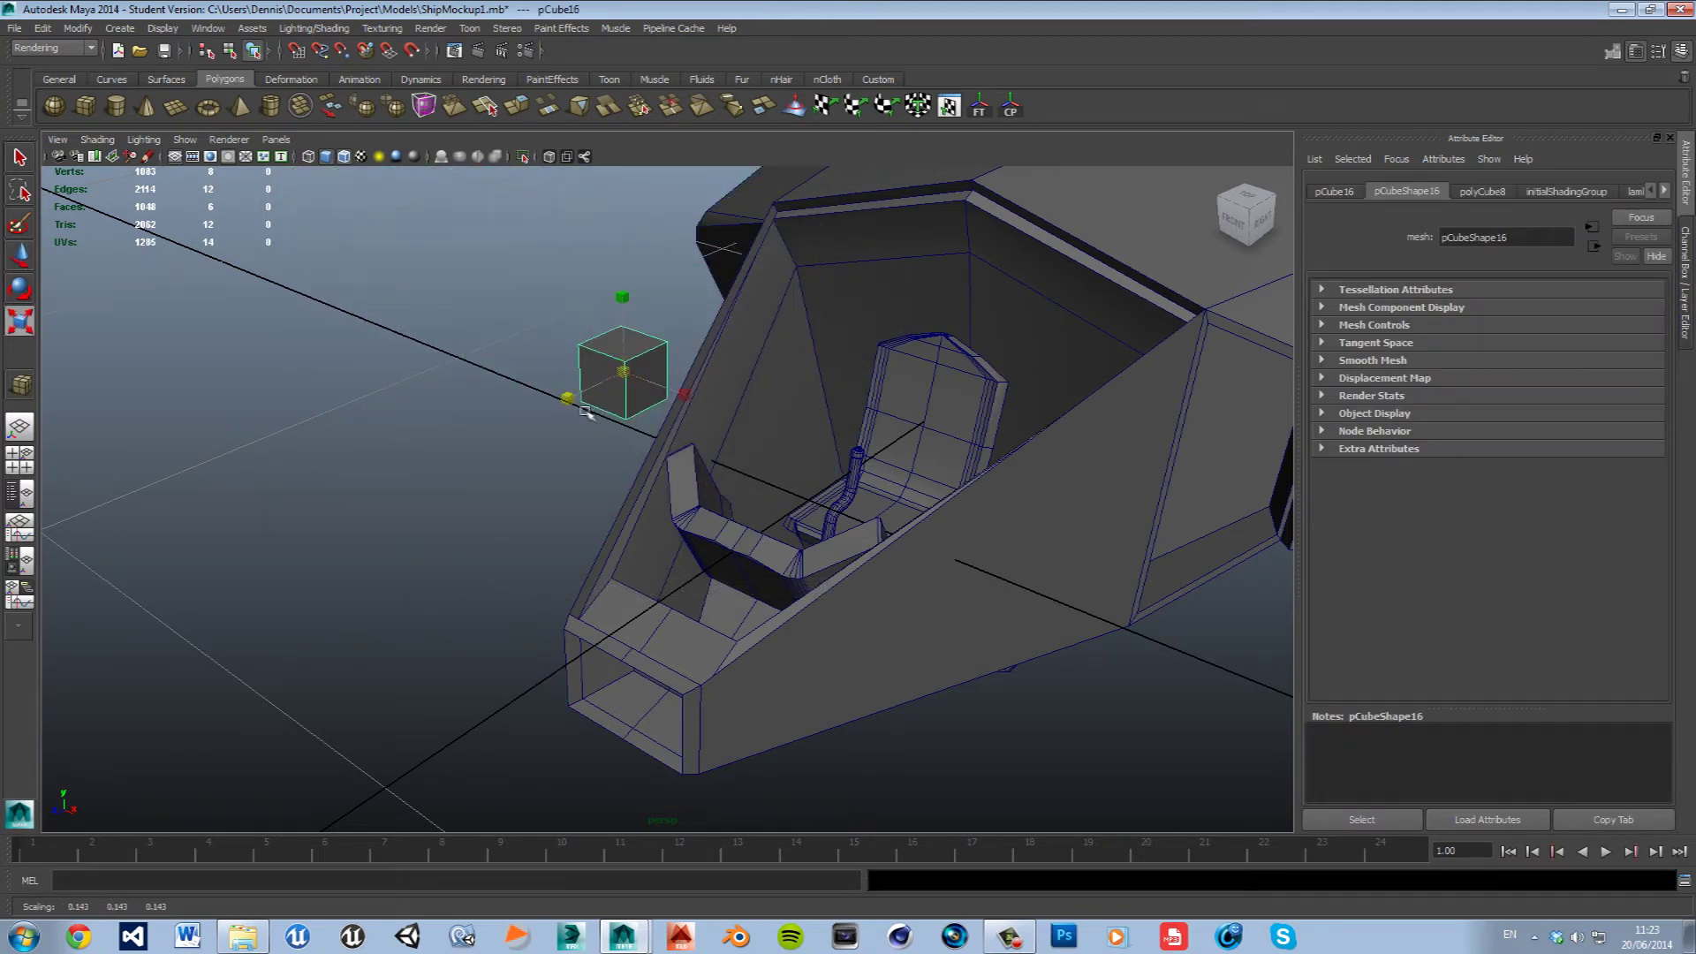
pyautogui.moveTo(567, 398)
pyautogui.mouseDown()
pyautogui.moveTo(653, 407)
pyautogui.moveTo(772, 462)
pyautogui.mouseUp()
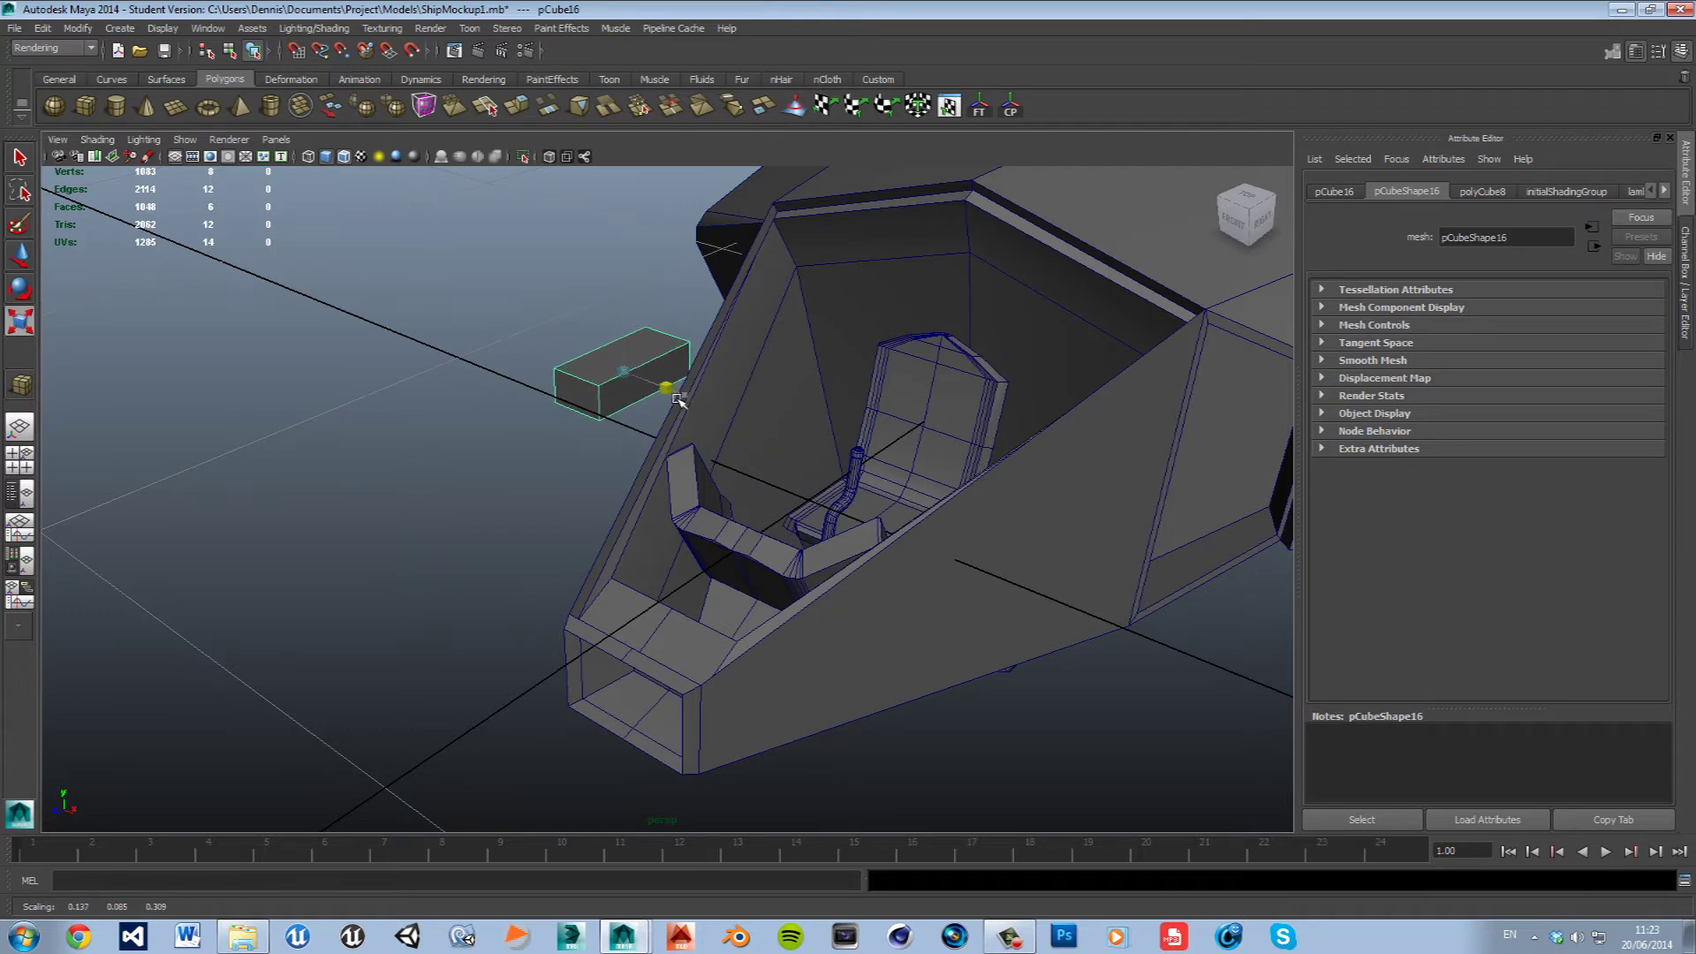
pyautogui.moveTo(622, 375); pyautogui.dragTo(630, 391)
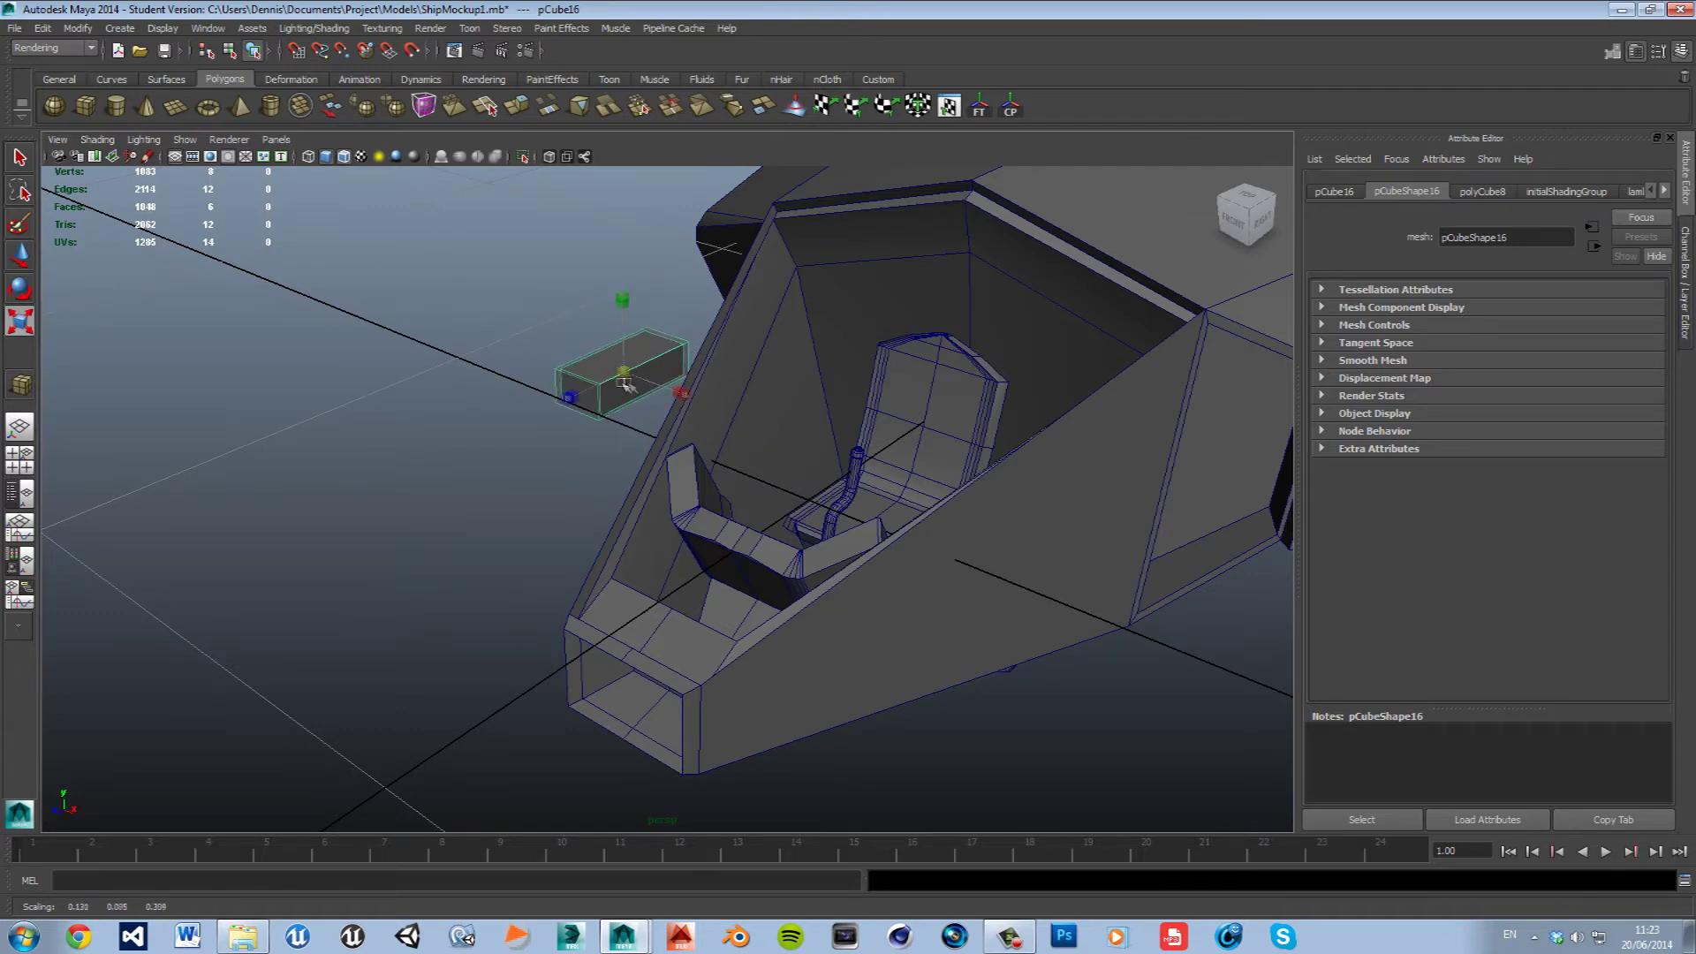
pyautogui.click(576, 459)
pyautogui.keyDown('alt'); pyautogui.moveTo(576, 459); pyautogui.dragTo(758, 533); pyautogui.keyUp('alt')
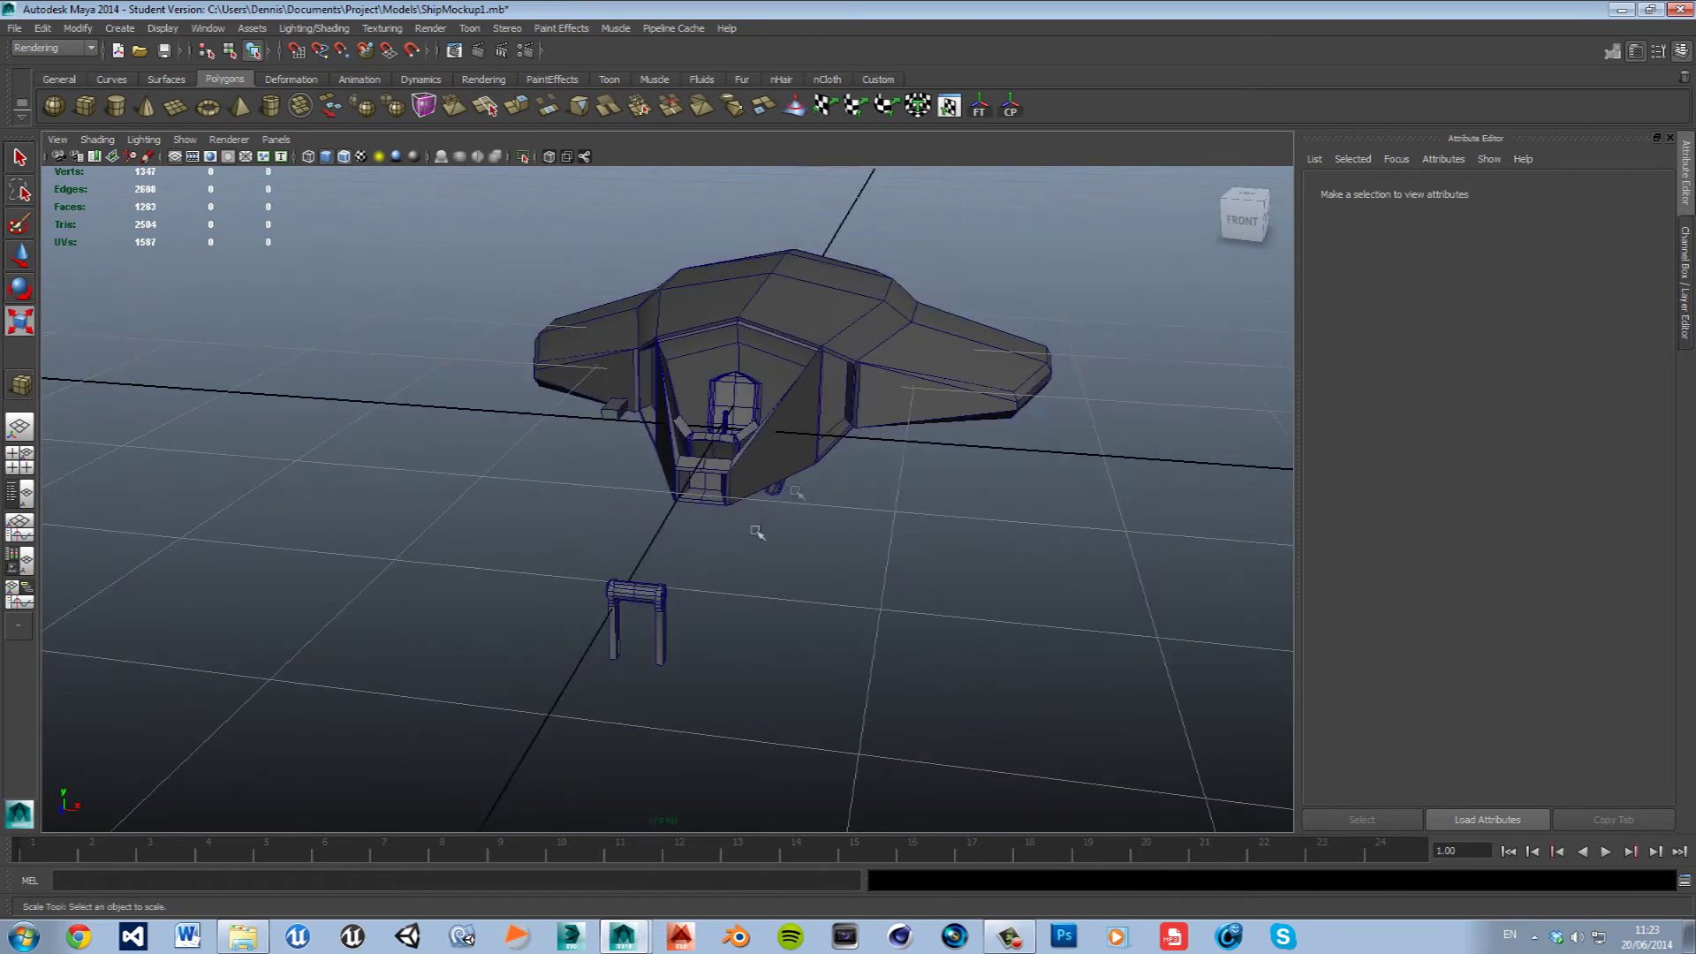
# Select pCylinder4 with pCube15 and combine the handle pieces via the Polygons Mesh menu.
pyautogui.click(654, 599)
pyautogui.press('w')
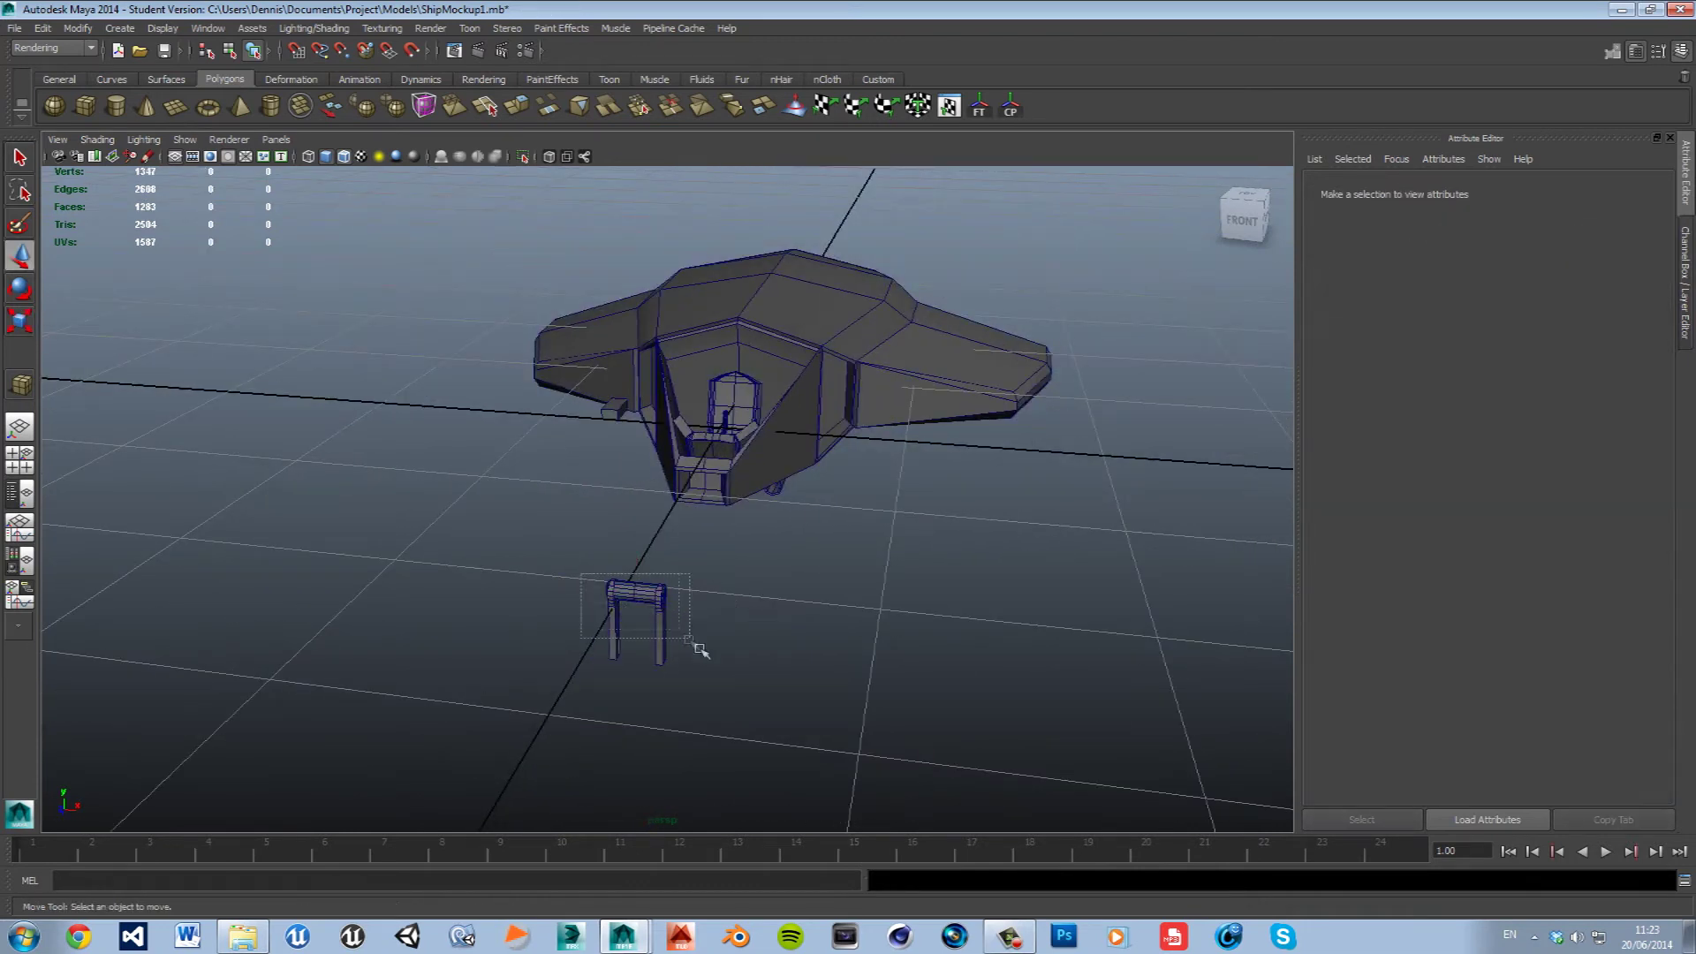
pyautogui.click(618, 634)
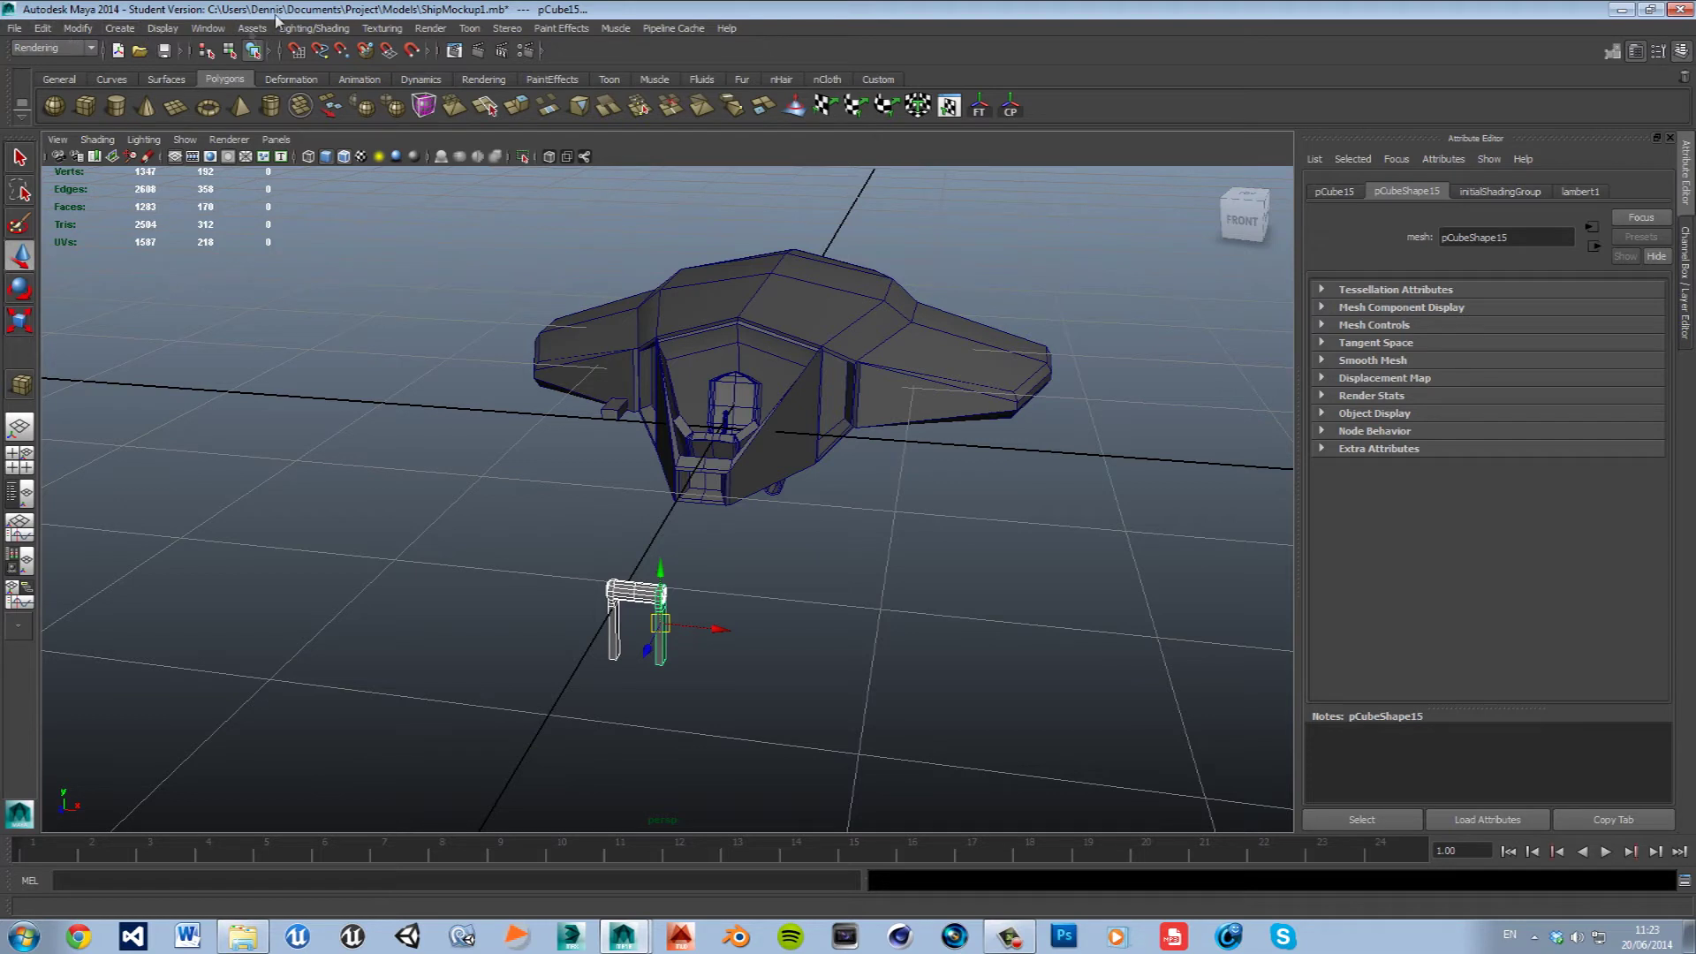
pyautogui.click(53, 49)
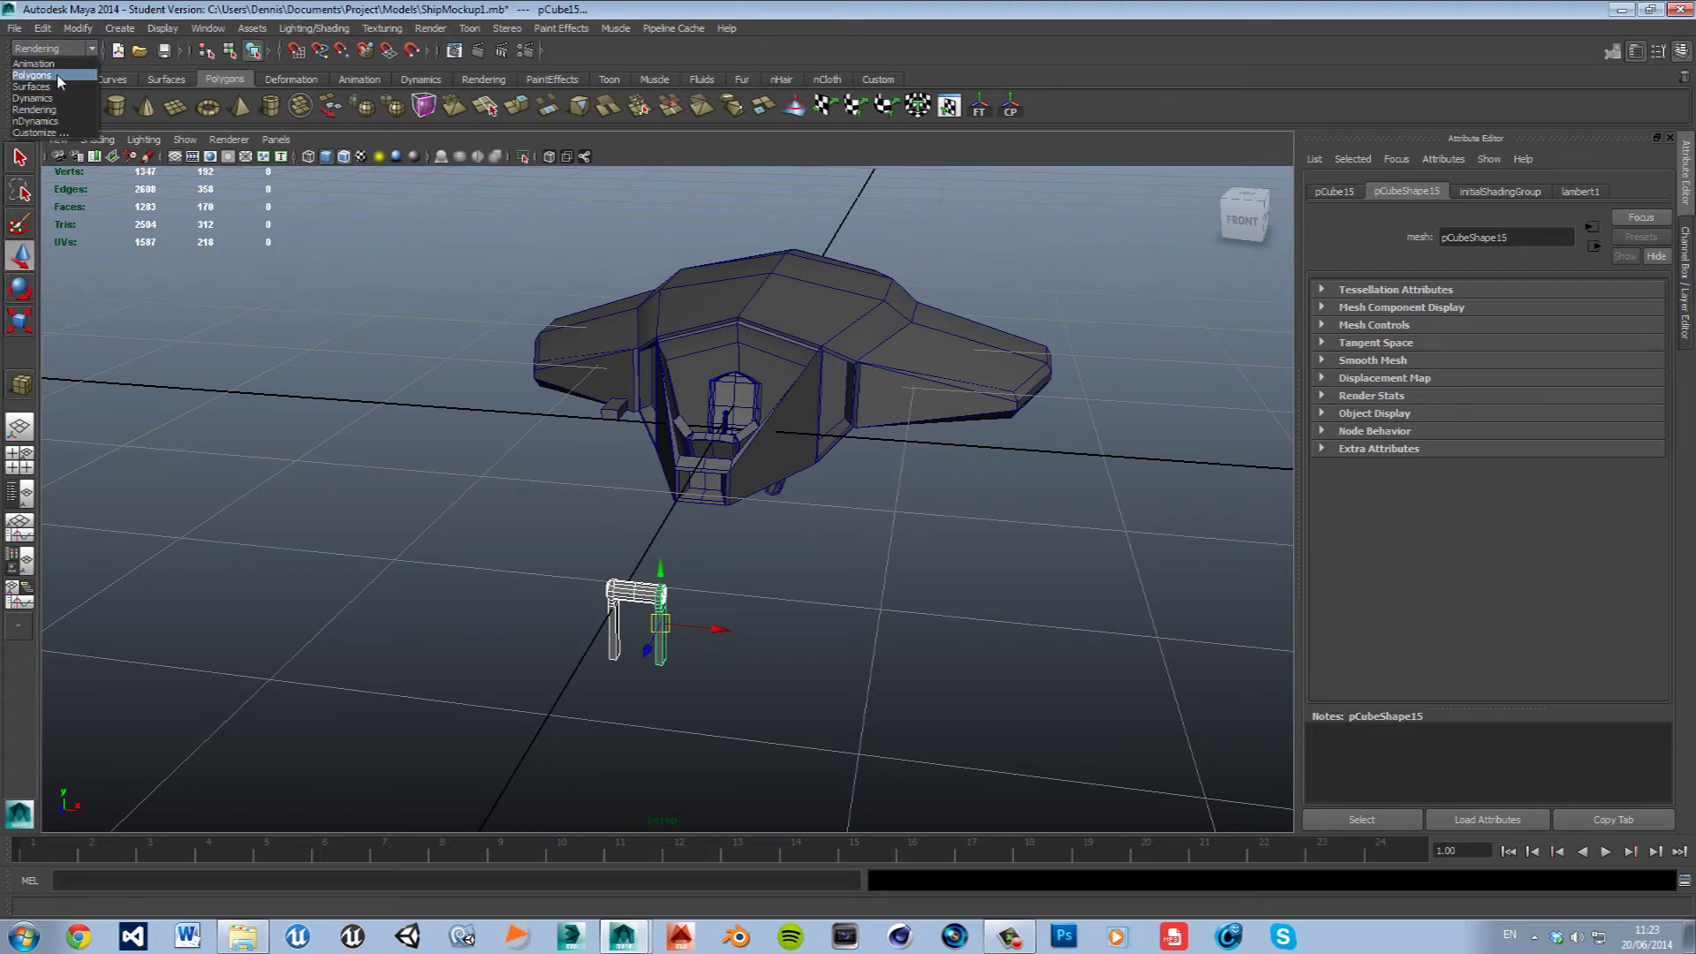
pyautogui.click(60, 77)
pyautogui.click(329, 27)
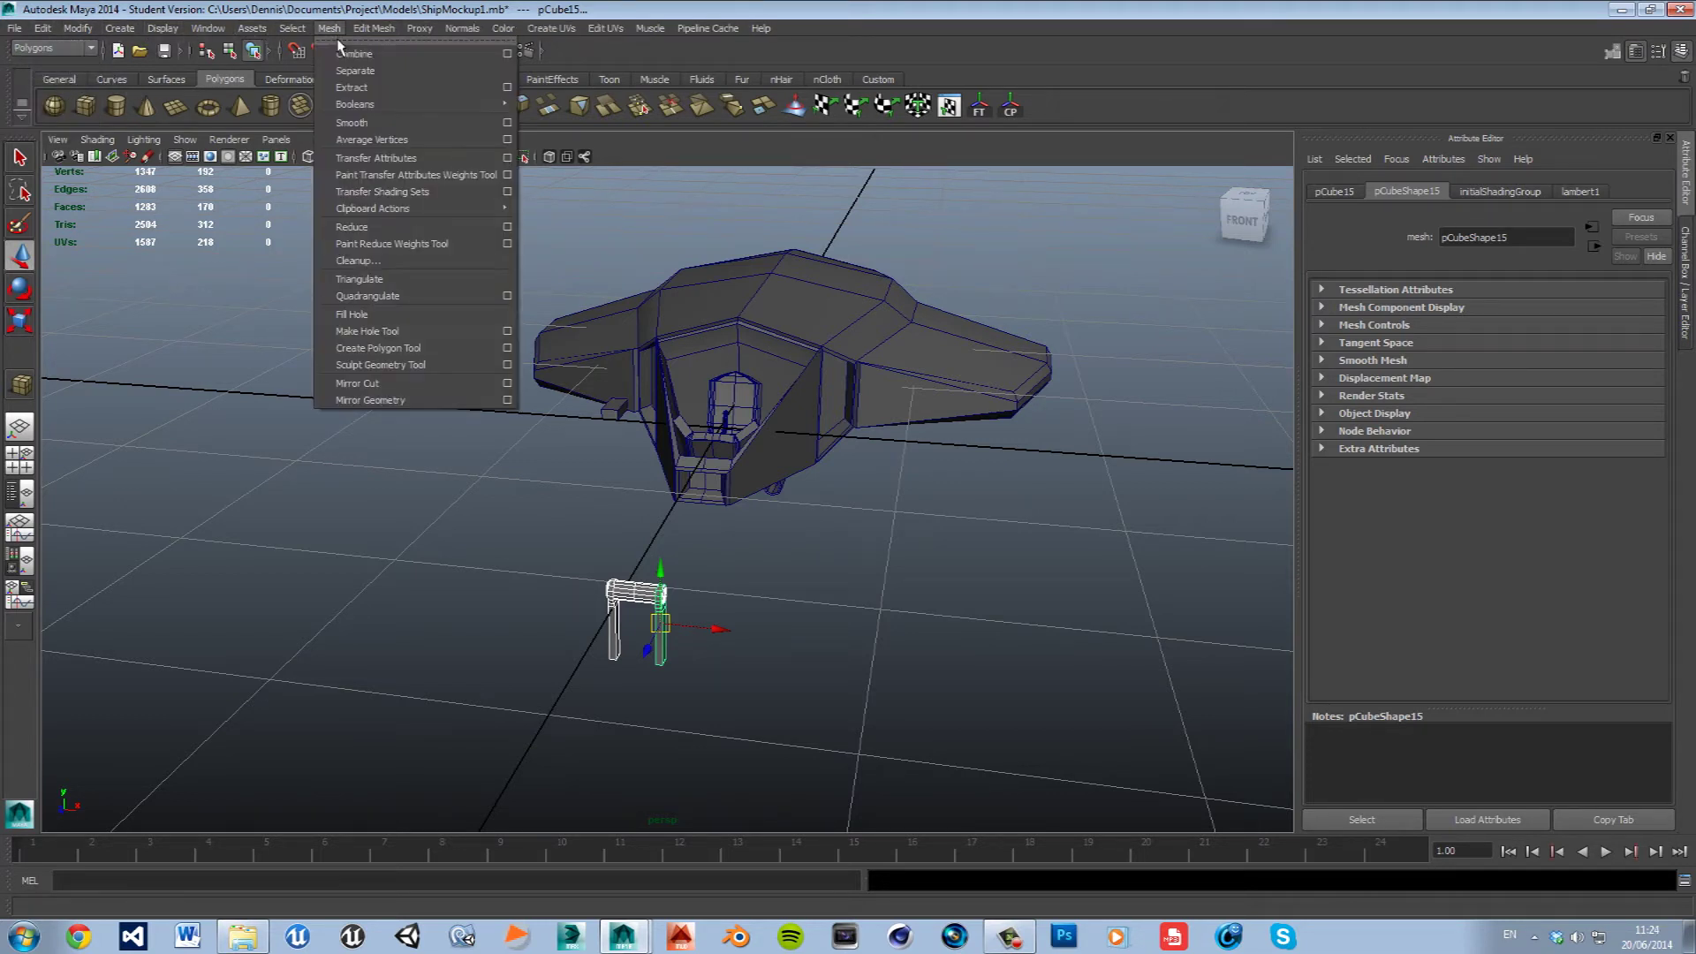
pyautogui.keyDown('alt'); pyautogui.moveTo(663, 531); pyautogui.dragTo(813, 599); pyautogui.keyUp('alt')
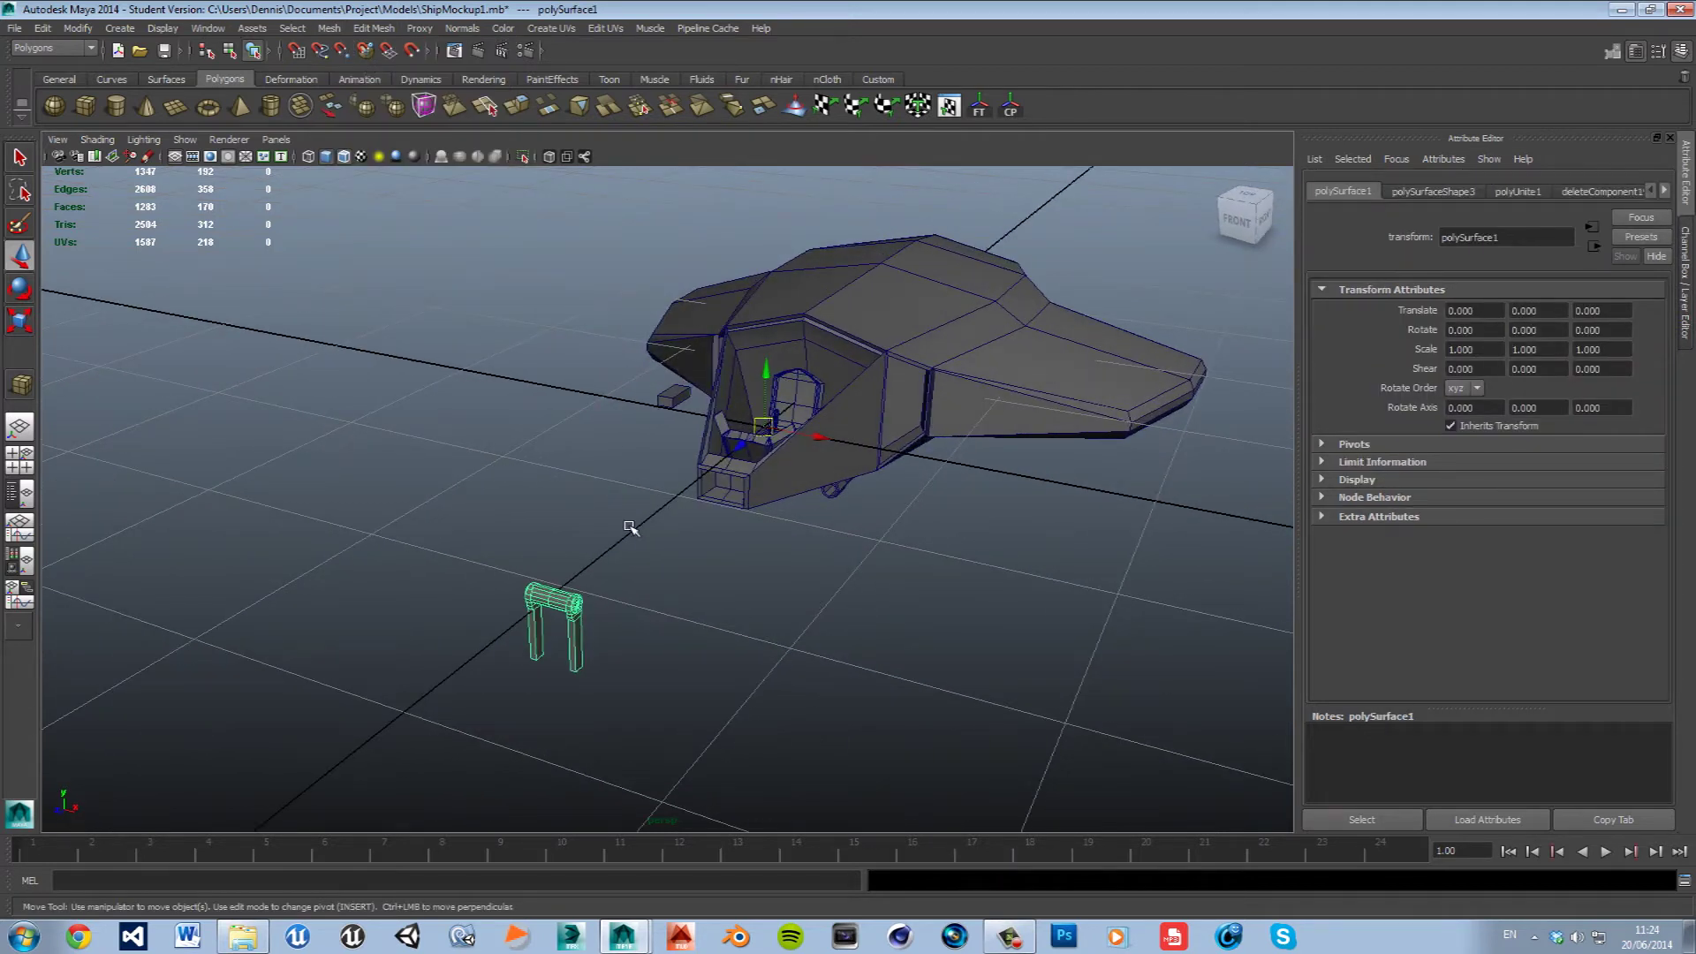
# Edit the handle's pivot and place it at the bottom of one leg in the front view.
pyautogui.press('Insert')
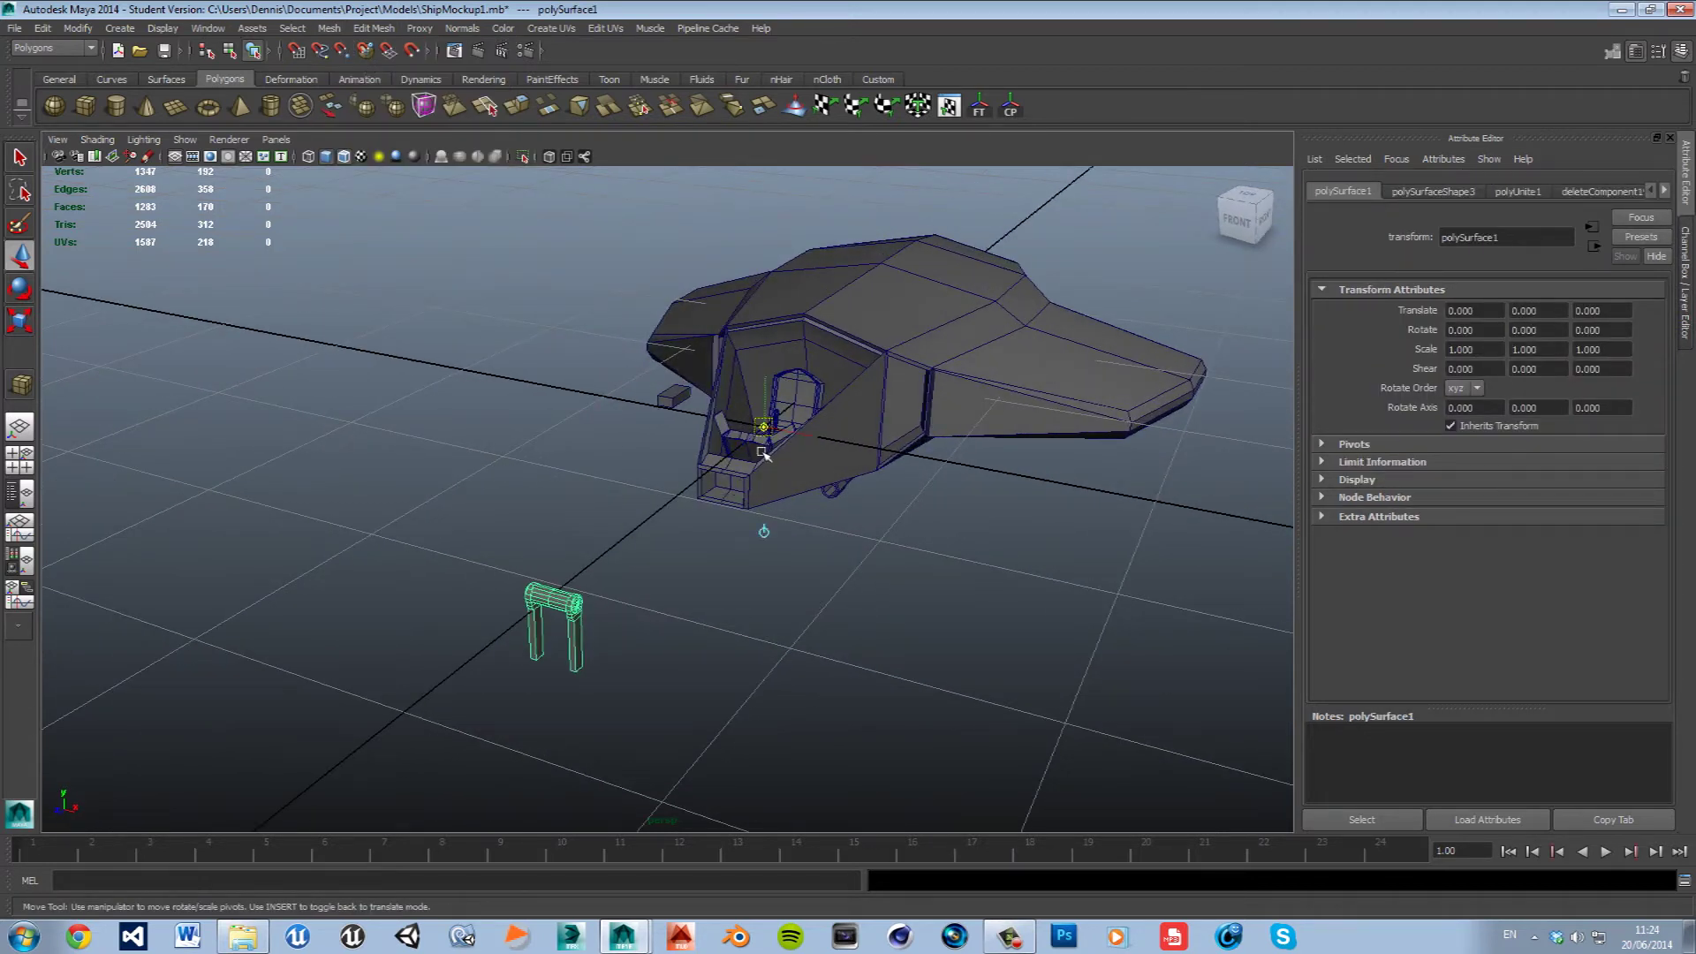
pyautogui.moveTo(759, 456); pyautogui.dragTo(746, 458)
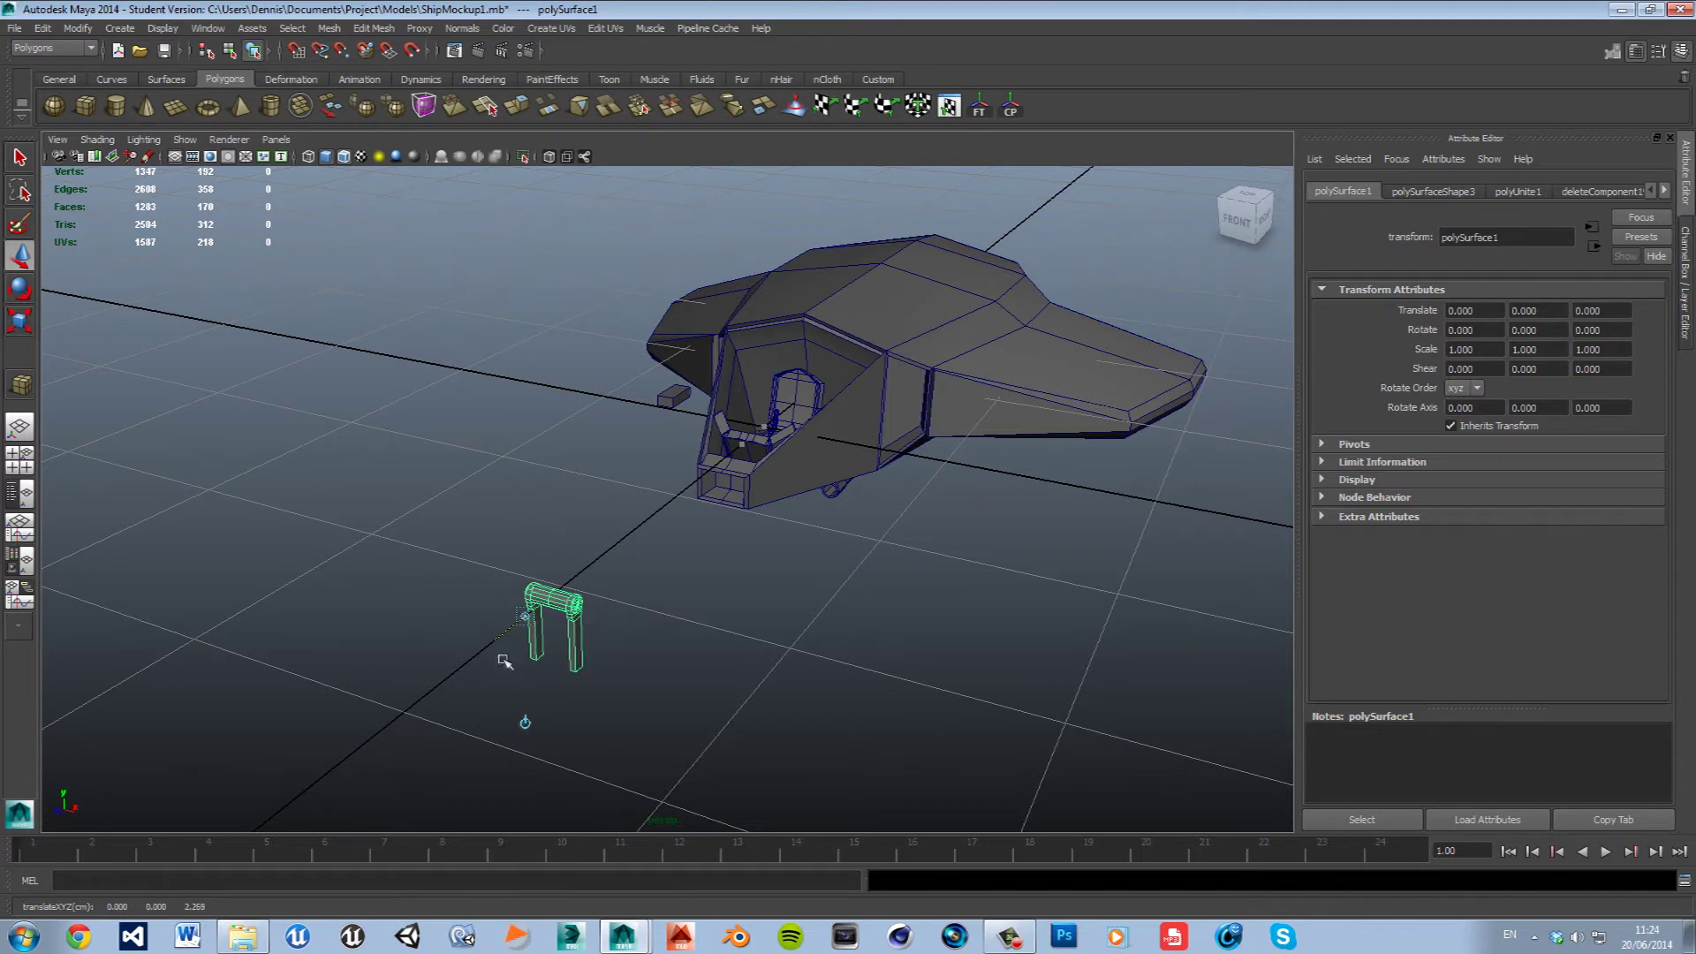
pyautogui.press('space')
pyautogui.press('space')
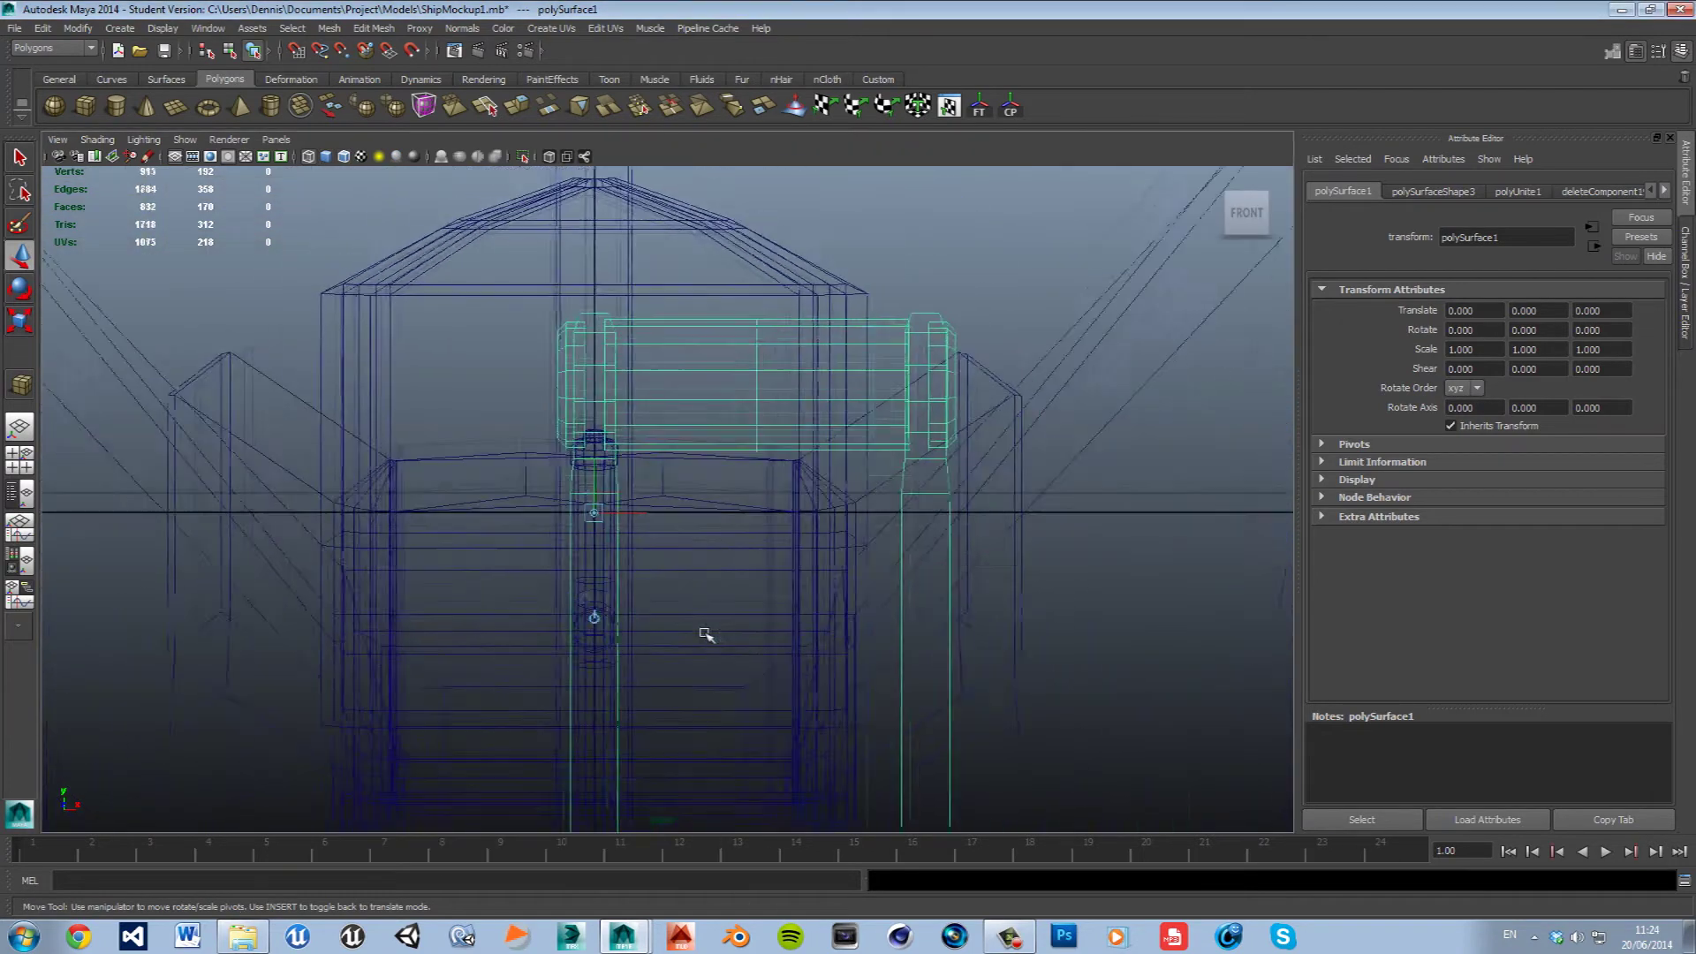
pyautogui.moveTo(567, 415); pyautogui.dragTo(578, 660)
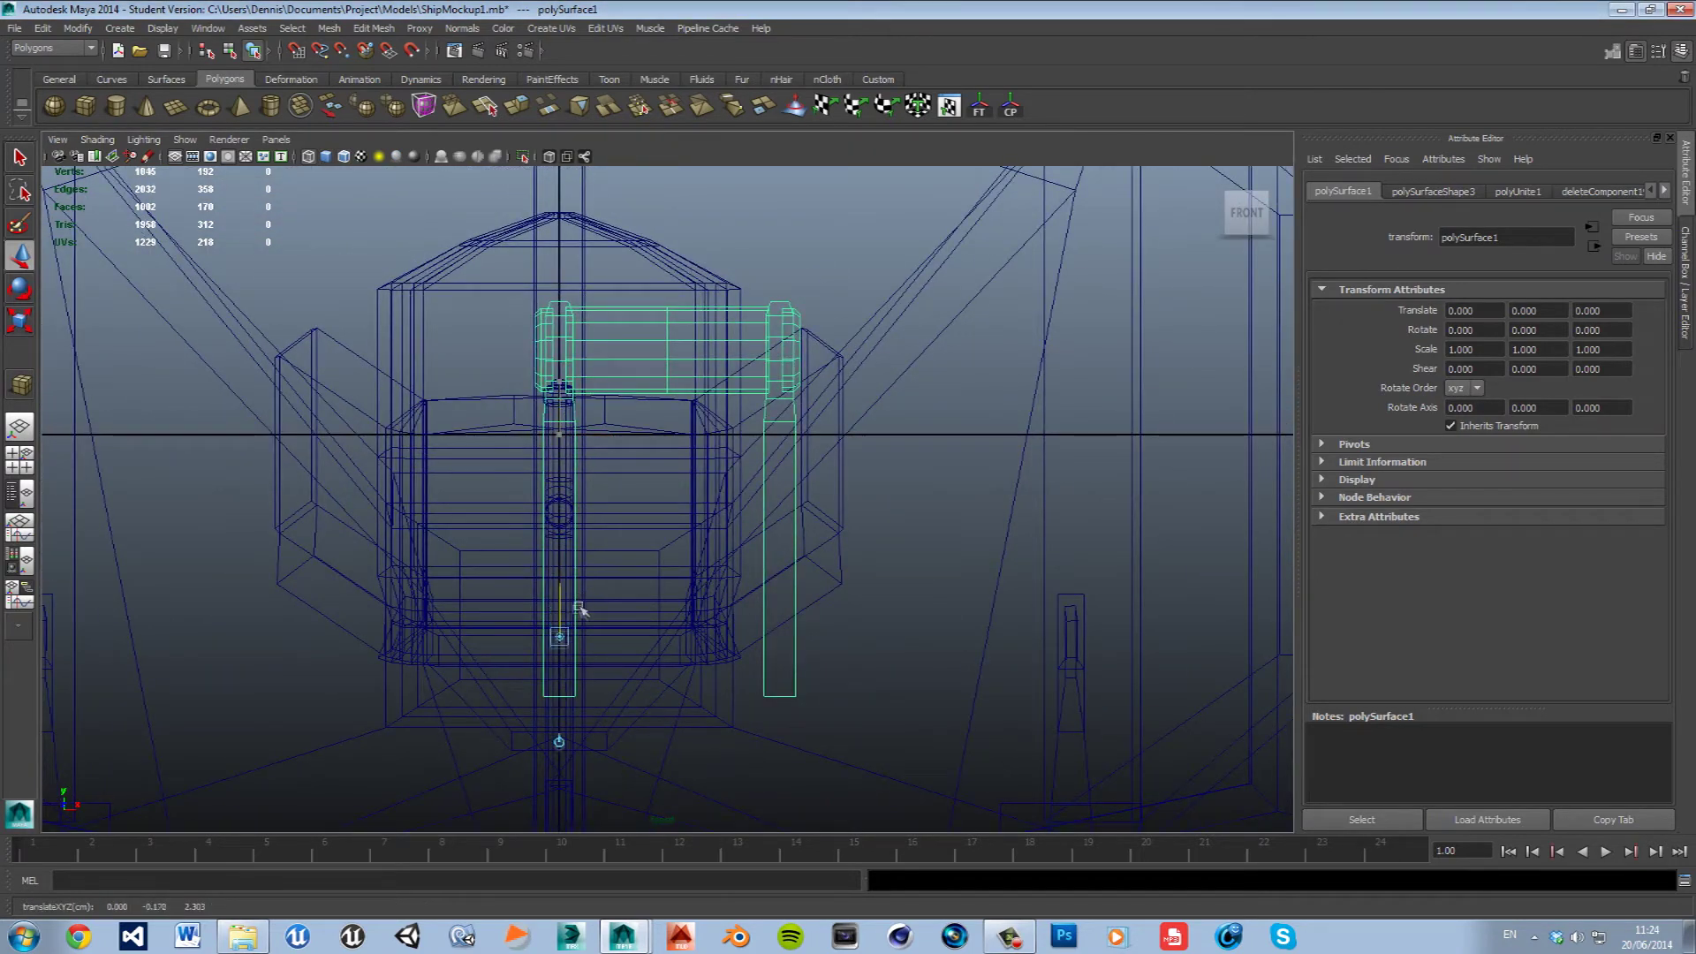
pyautogui.moveTo(609, 702); pyautogui.dragTo(689, 715)
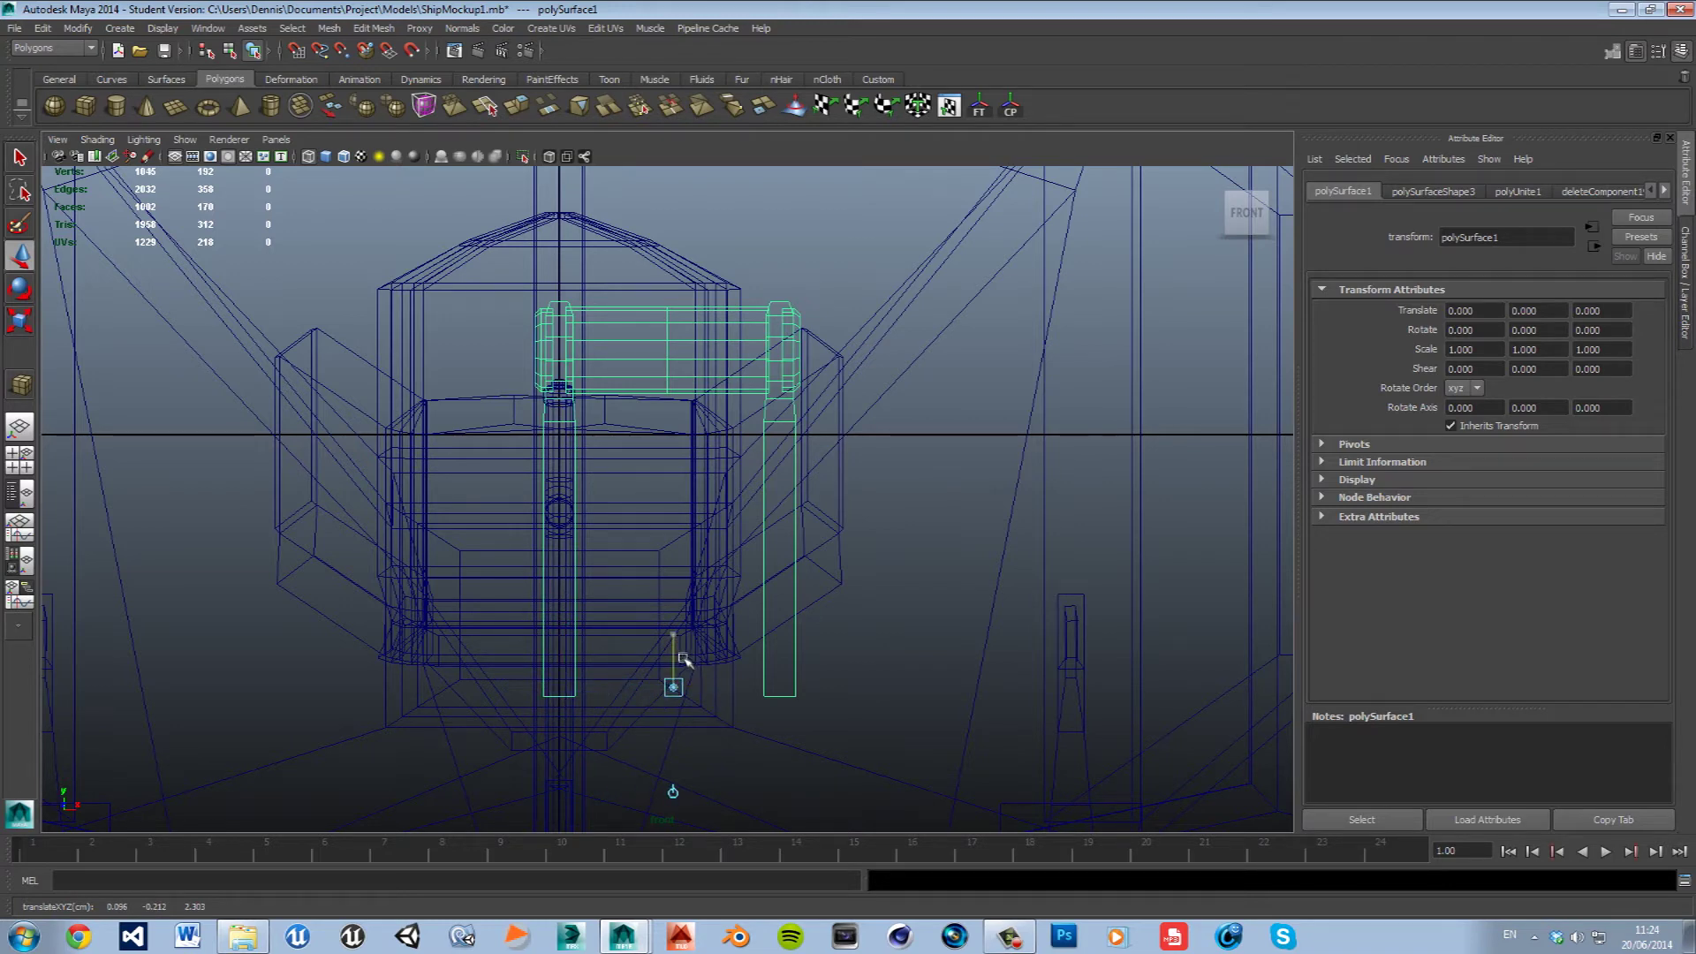
pyautogui.moveTo(675, 662); pyautogui.dragTo(671, 342)
pyautogui.scroll(2, 686, 369)
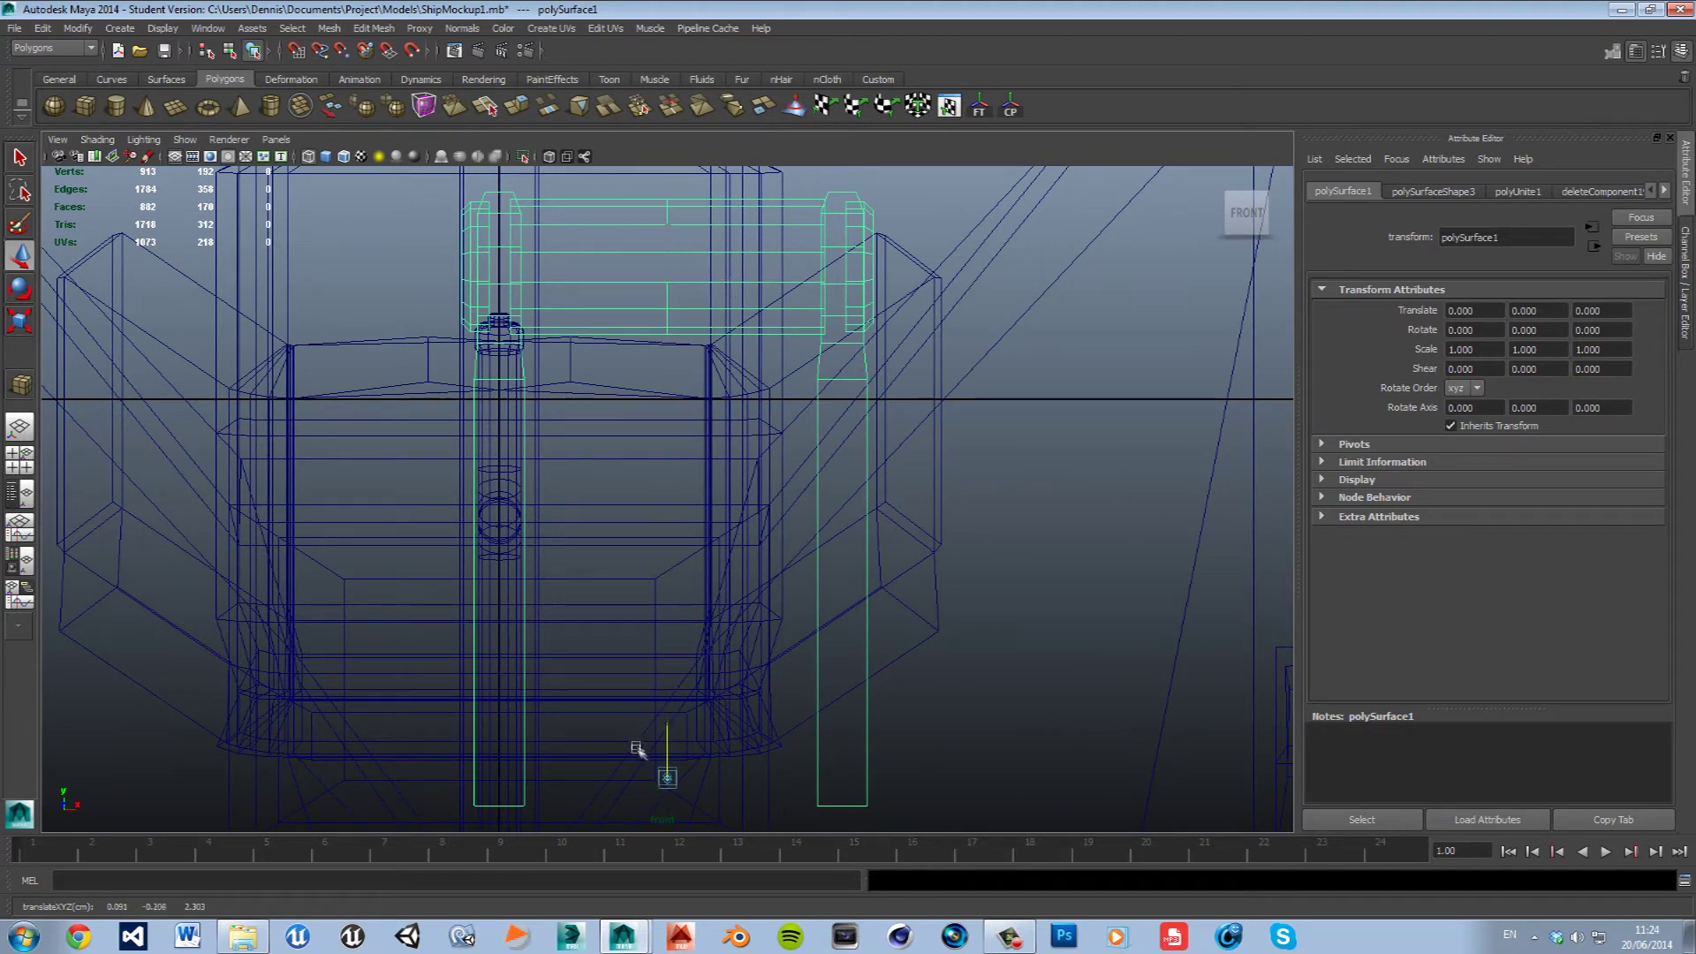
# Refine the pivot onto the leg's bottom edge in the side view.
pyautogui.press('space')
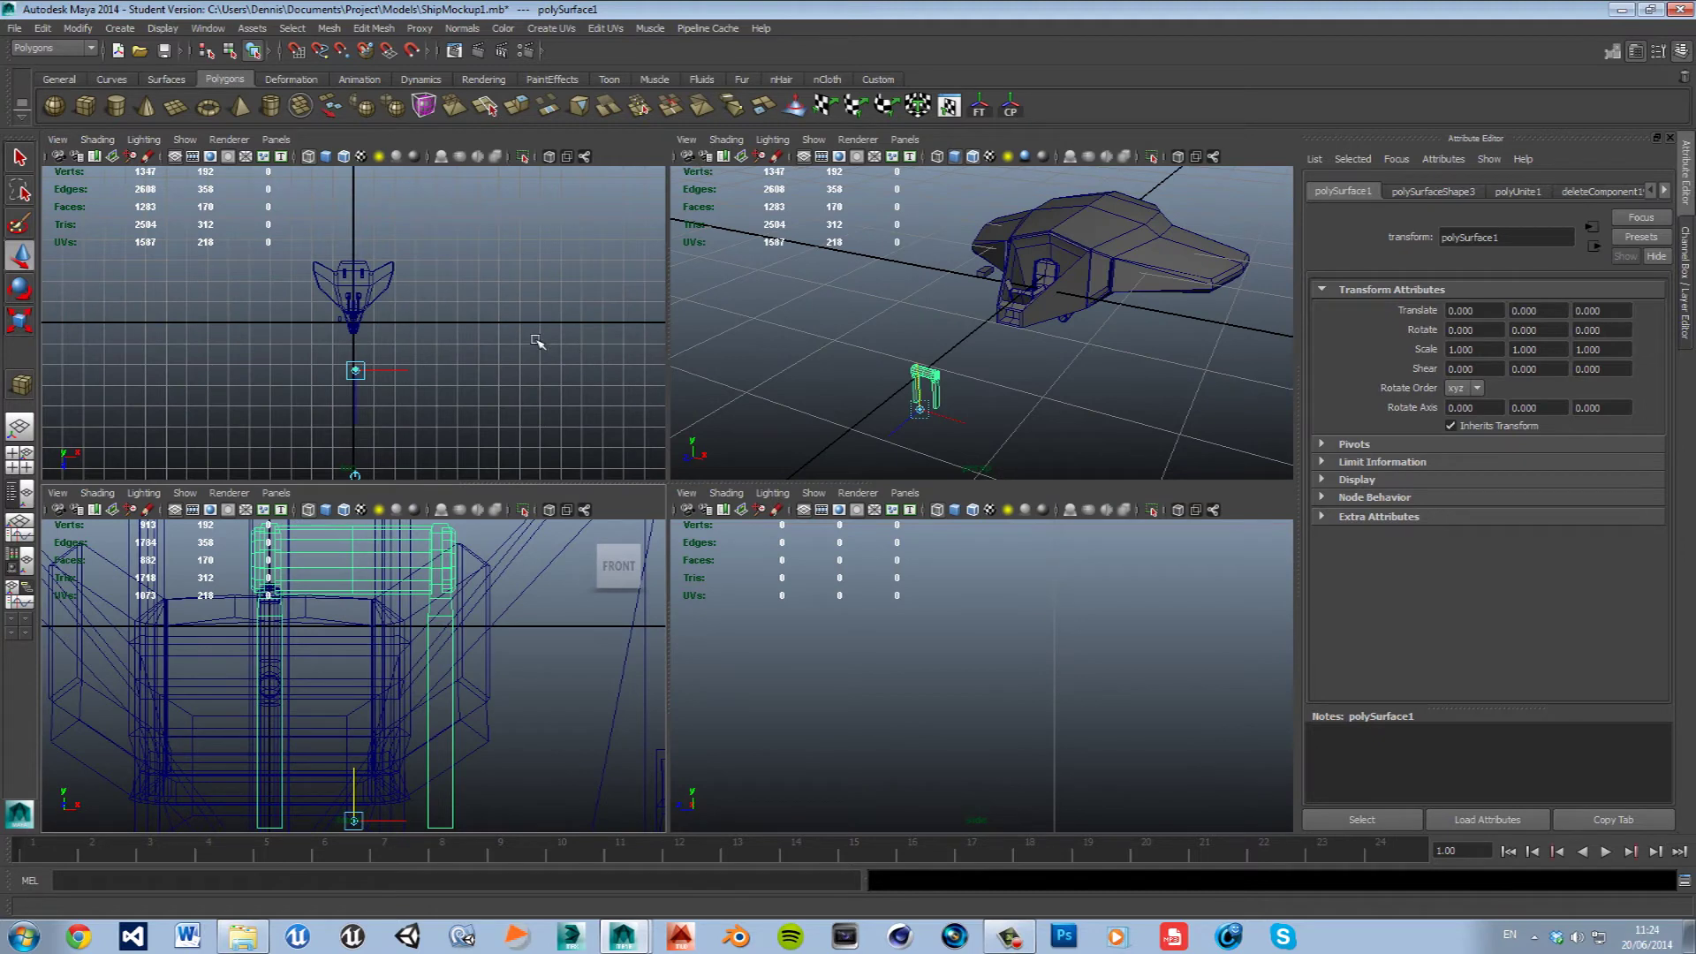
pyautogui.press('space')
pyautogui.press('a')
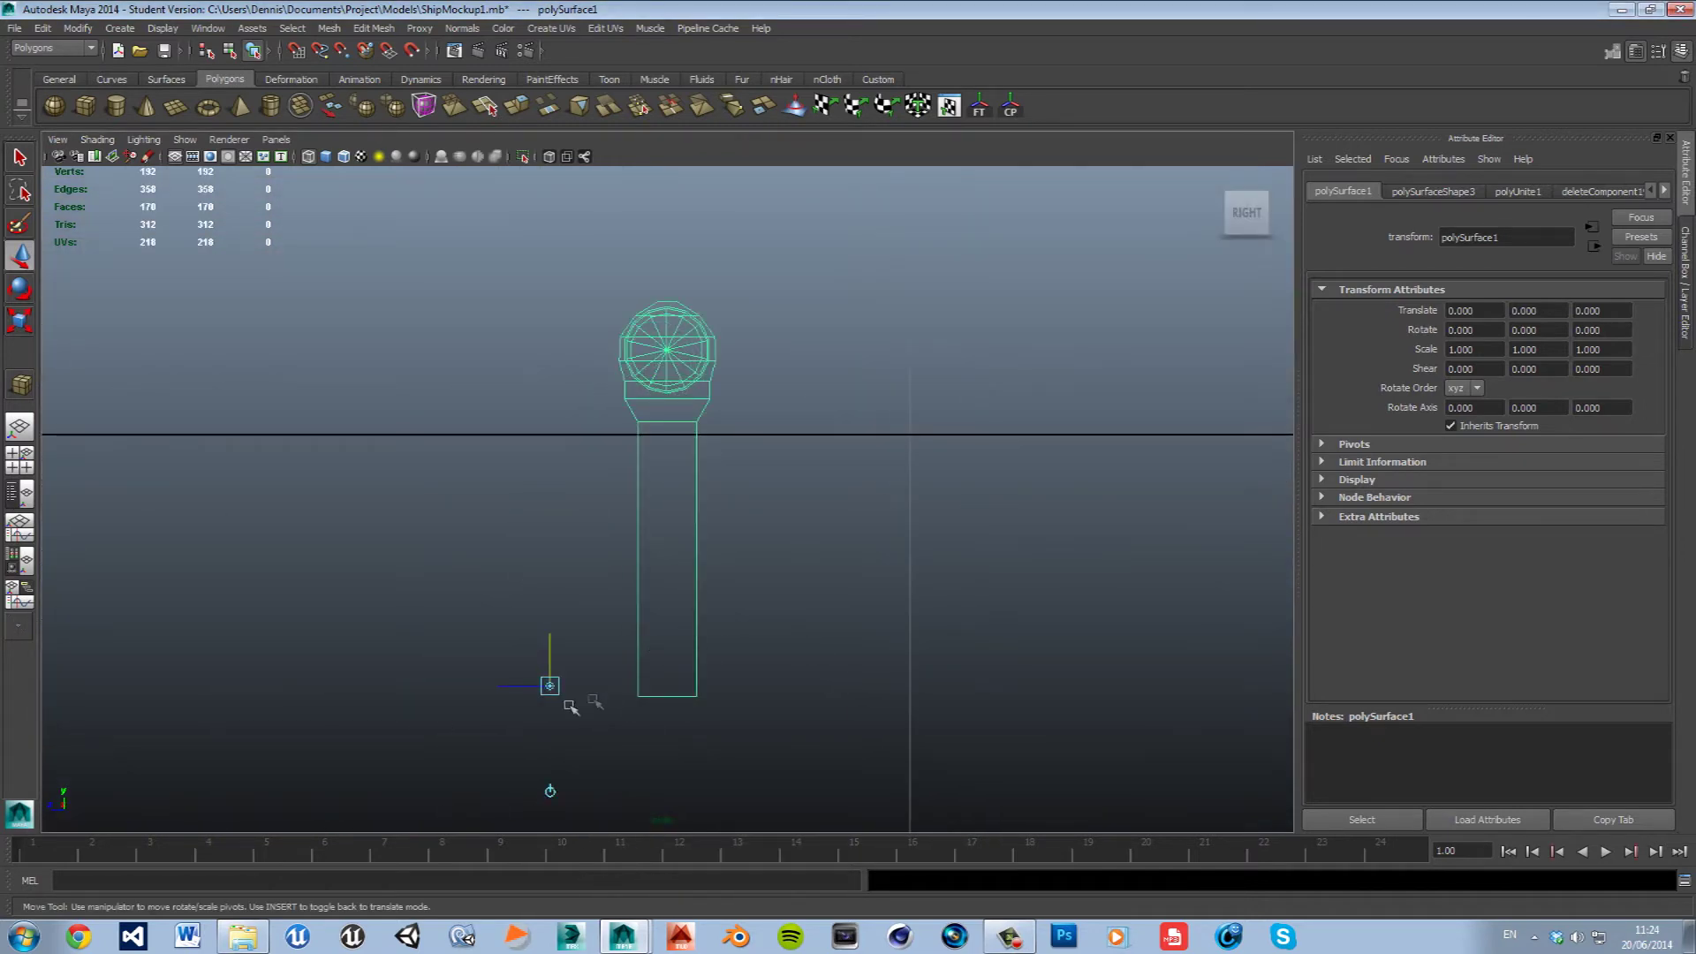
pyautogui.moveTo(513, 694); pyautogui.dragTo(597, 712)
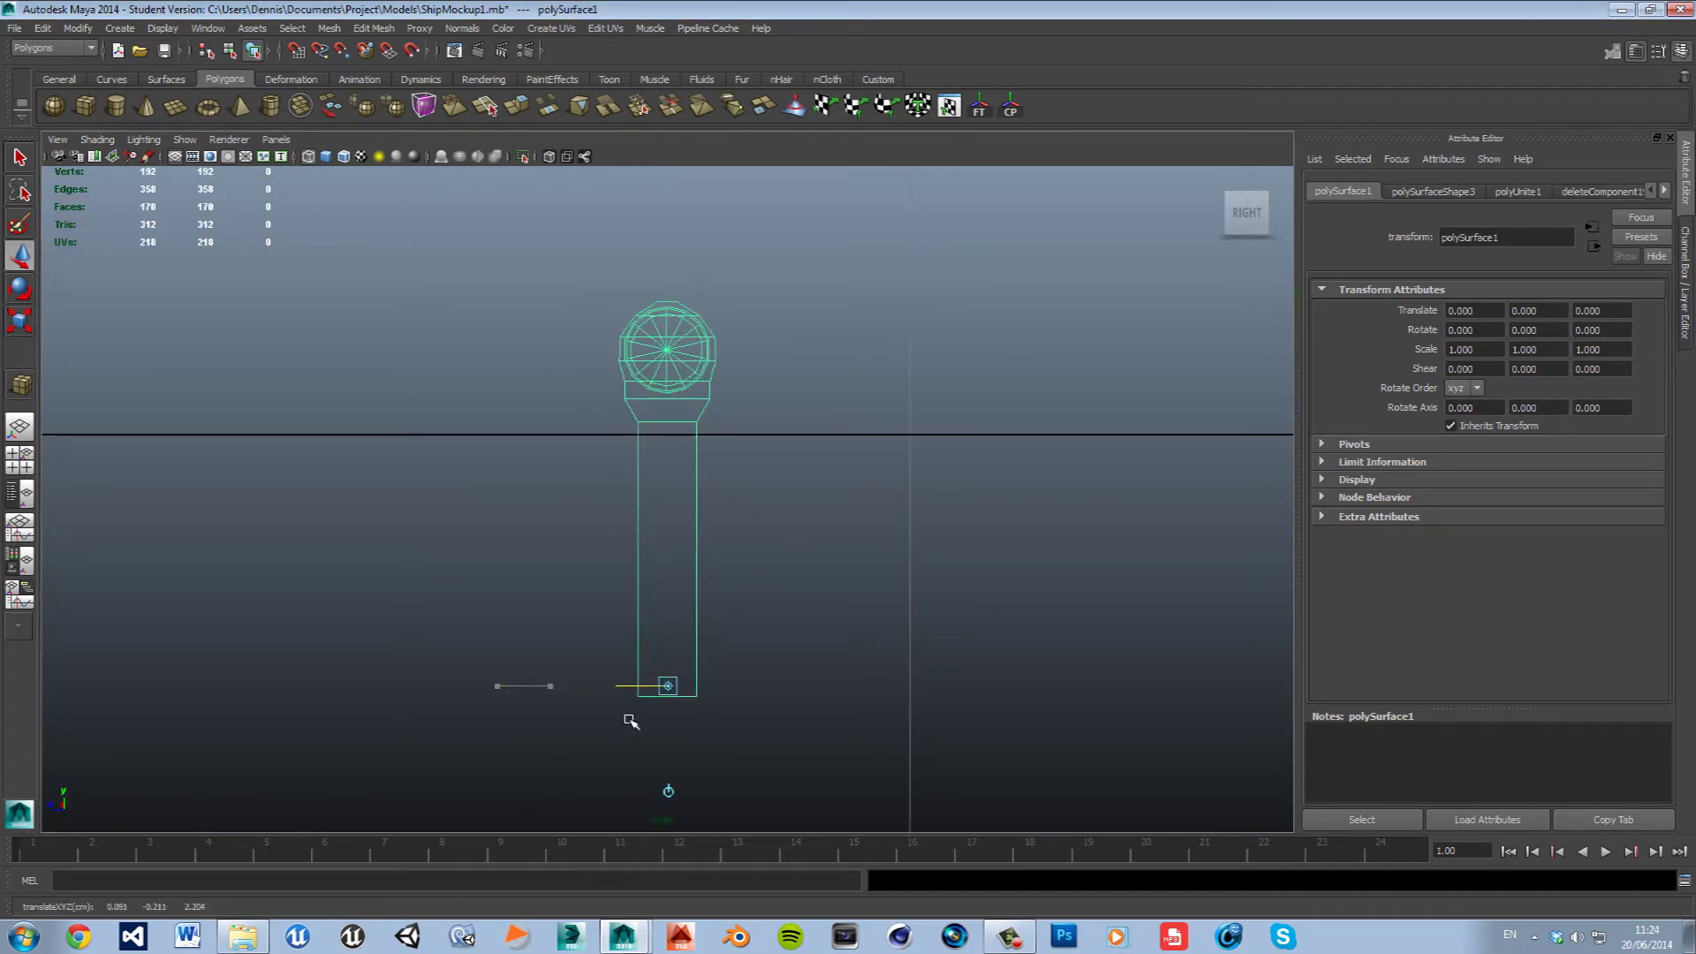
pyautogui.moveTo(671, 700); pyautogui.dragTo(669, 689)
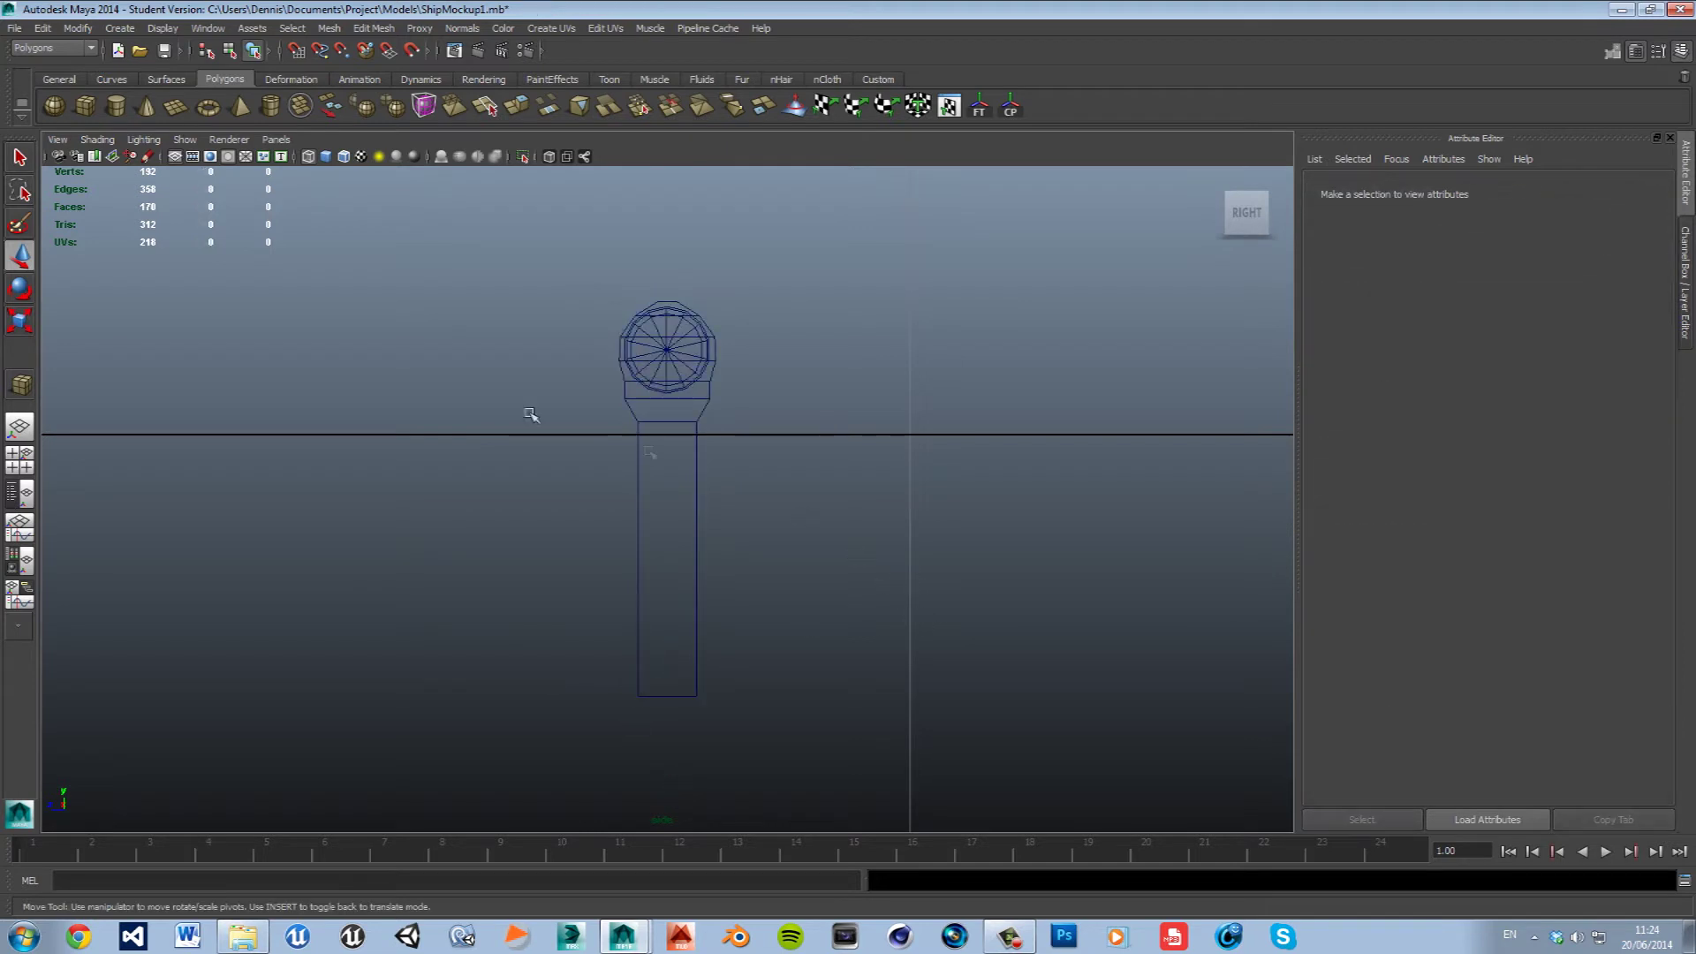
# Return to the enlarged perspective view with the throttle handle selected.
pyautogui.click(19, 255)
pyautogui.click(429, 444)
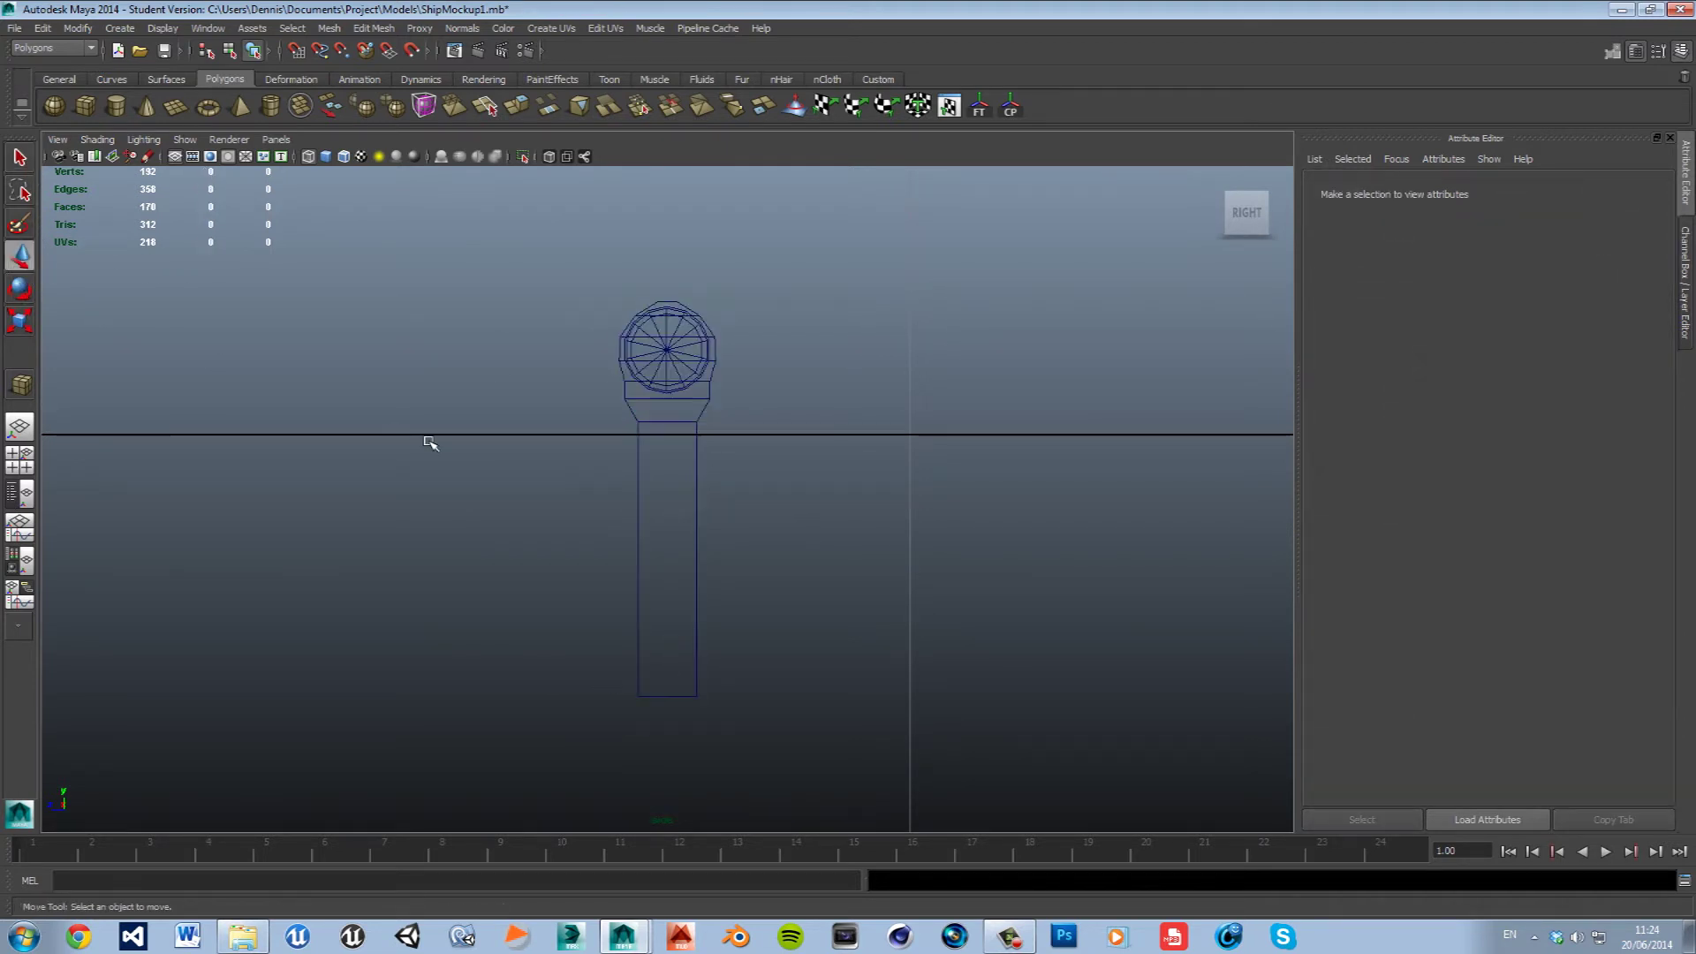
pyautogui.press('space')
pyautogui.moveTo(511, 357)
pyautogui.mouseDown()
pyautogui.moveTo(862, 596)
pyautogui.moveTo(1048, 590)
pyautogui.moveTo(928, 637)
pyautogui.mouseUp()
pyautogui.press('space')
# Move the handle toward the cockpit and scale it down to about 0.365.
pyautogui.moveTo(828, 617)
pyautogui.mouseDown()
pyautogui.moveTo(675, 462)
pyautogui.moveTo(554, 480)
pyautogui.moveTo(487, 411)
pyautogui.mouseUp()
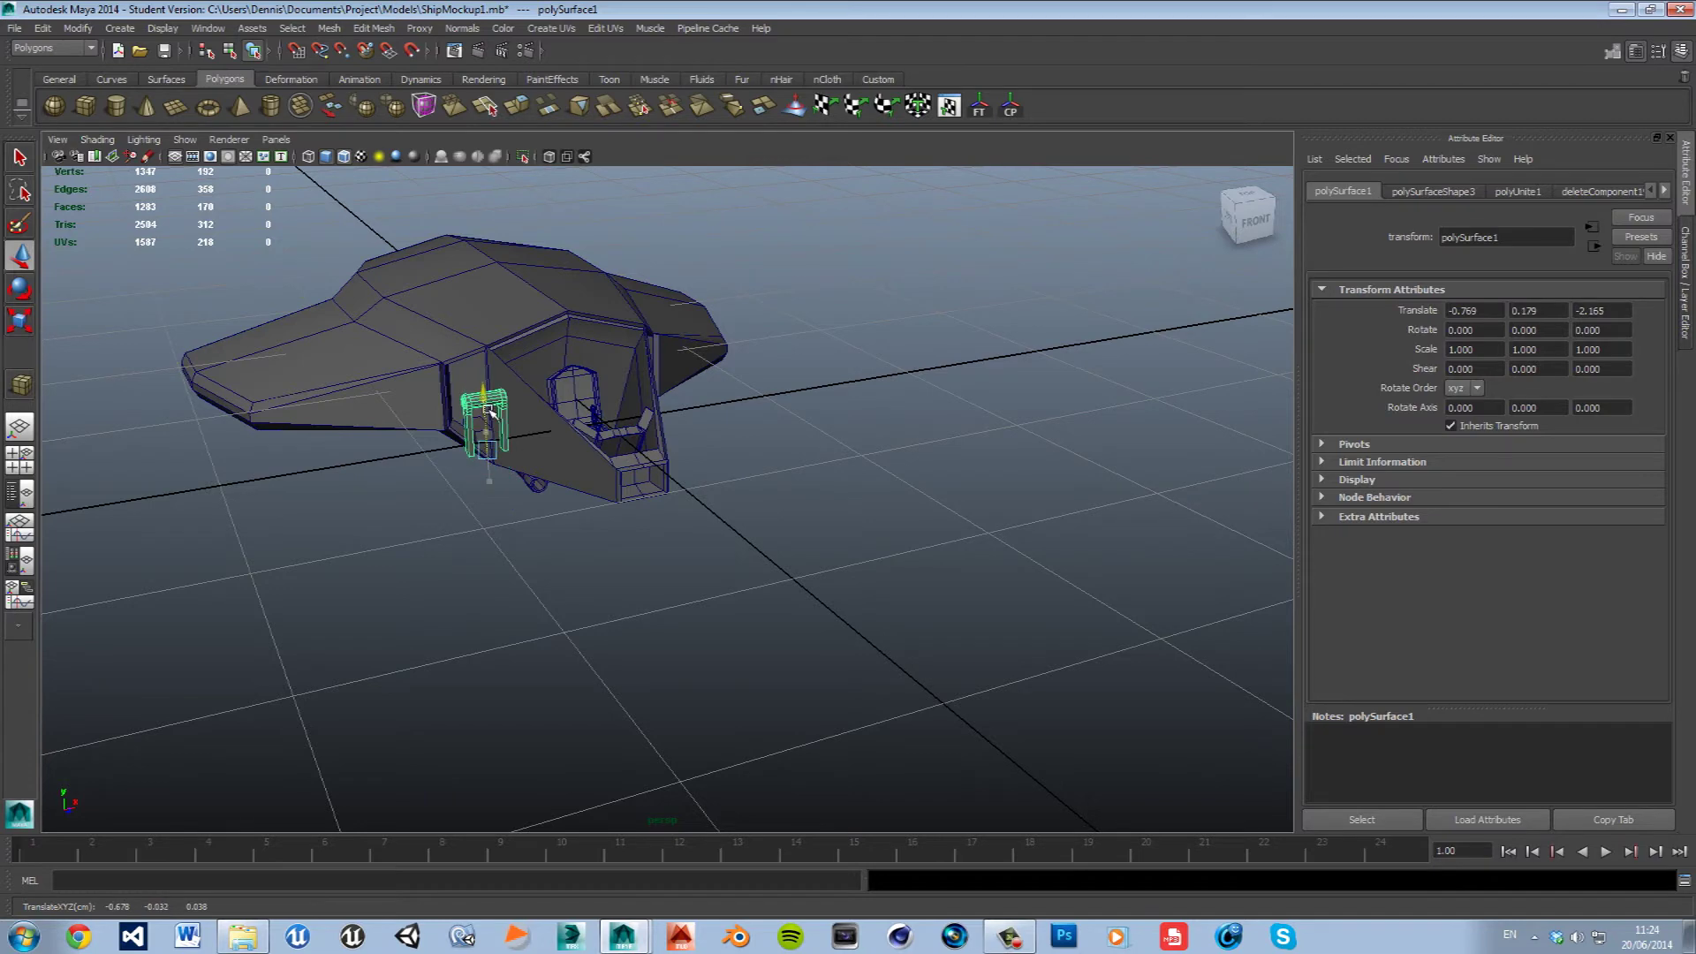
pyautogui.scroll(8, 636, 503)
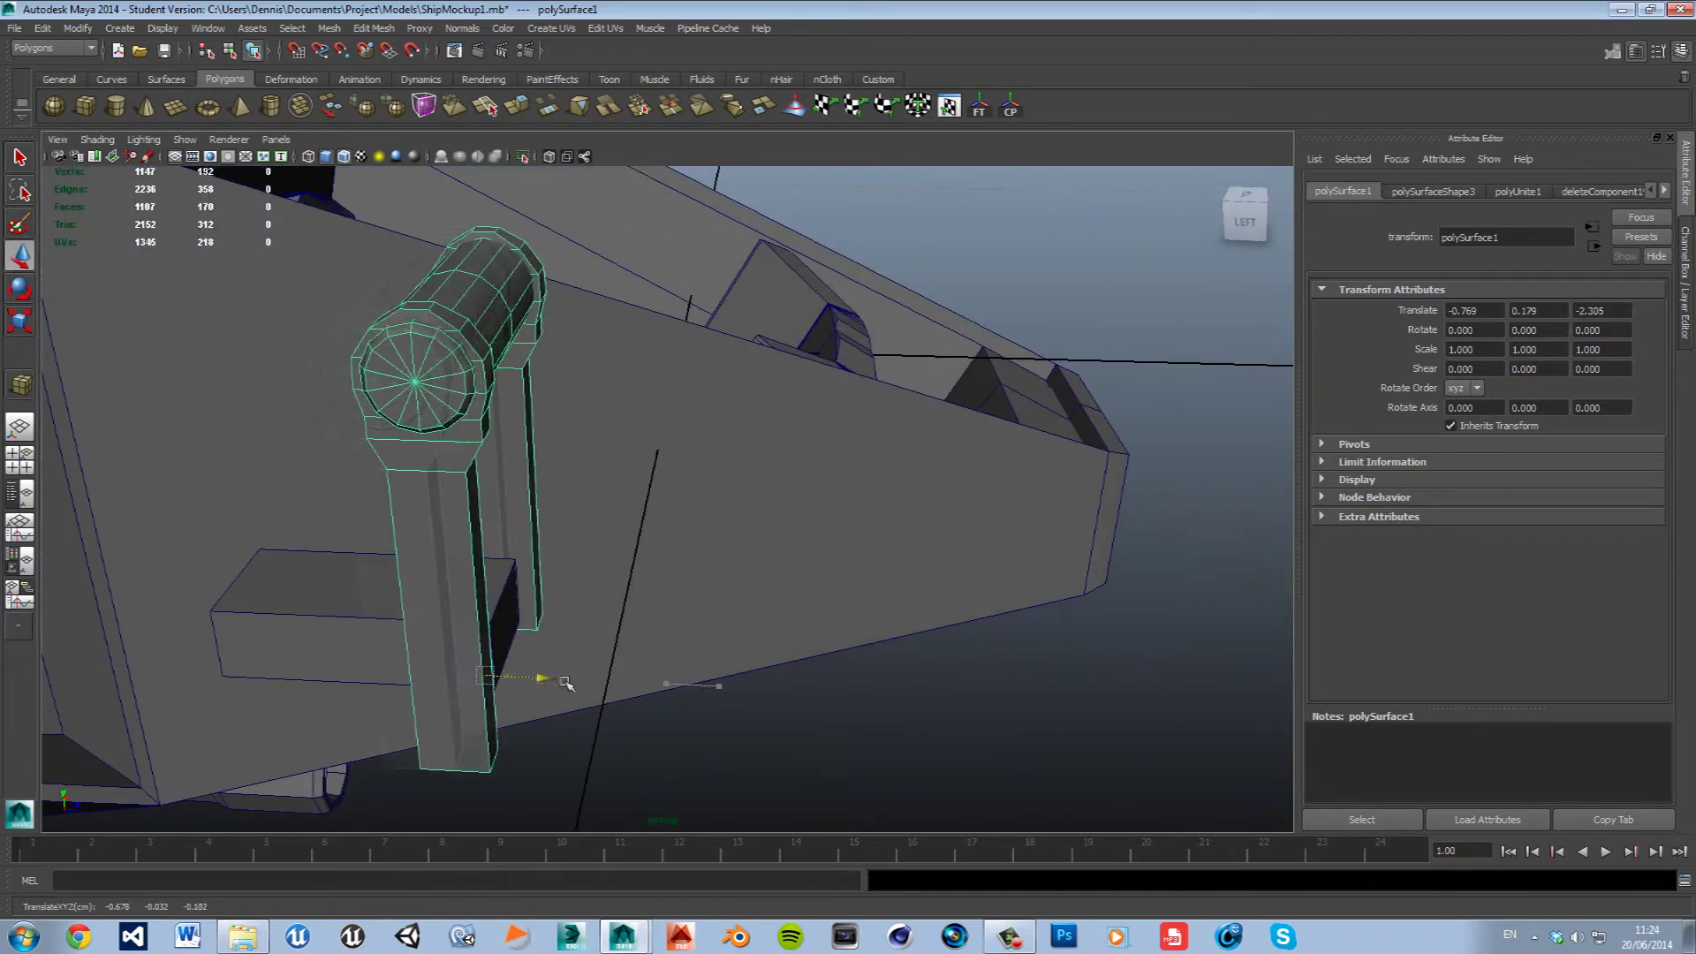
pyautogui.moveTo(726, 686); pyautogui.dragTo(564, 682)
pyautogui.press('r')
pyautogui.moveTo(427, 671); pyautogui.dragTo(360, 690)
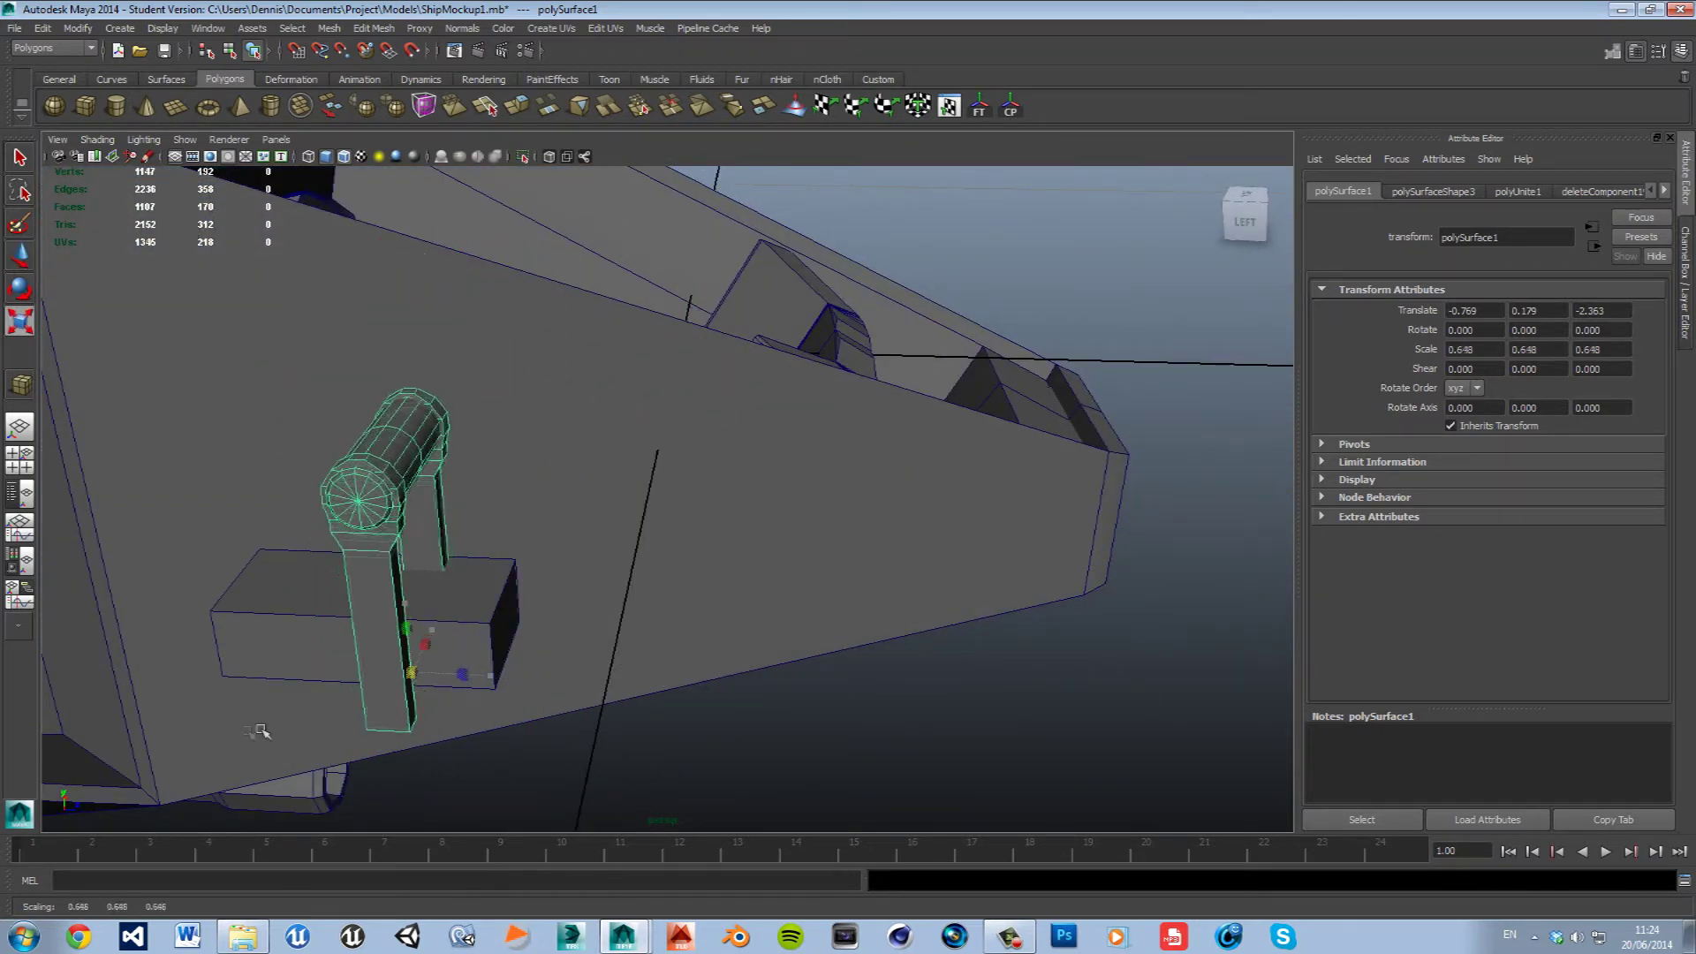
pyautogui.press('w')
pyautogui.moveTo(422, 639); pyautogui.dragTo(421, 605)
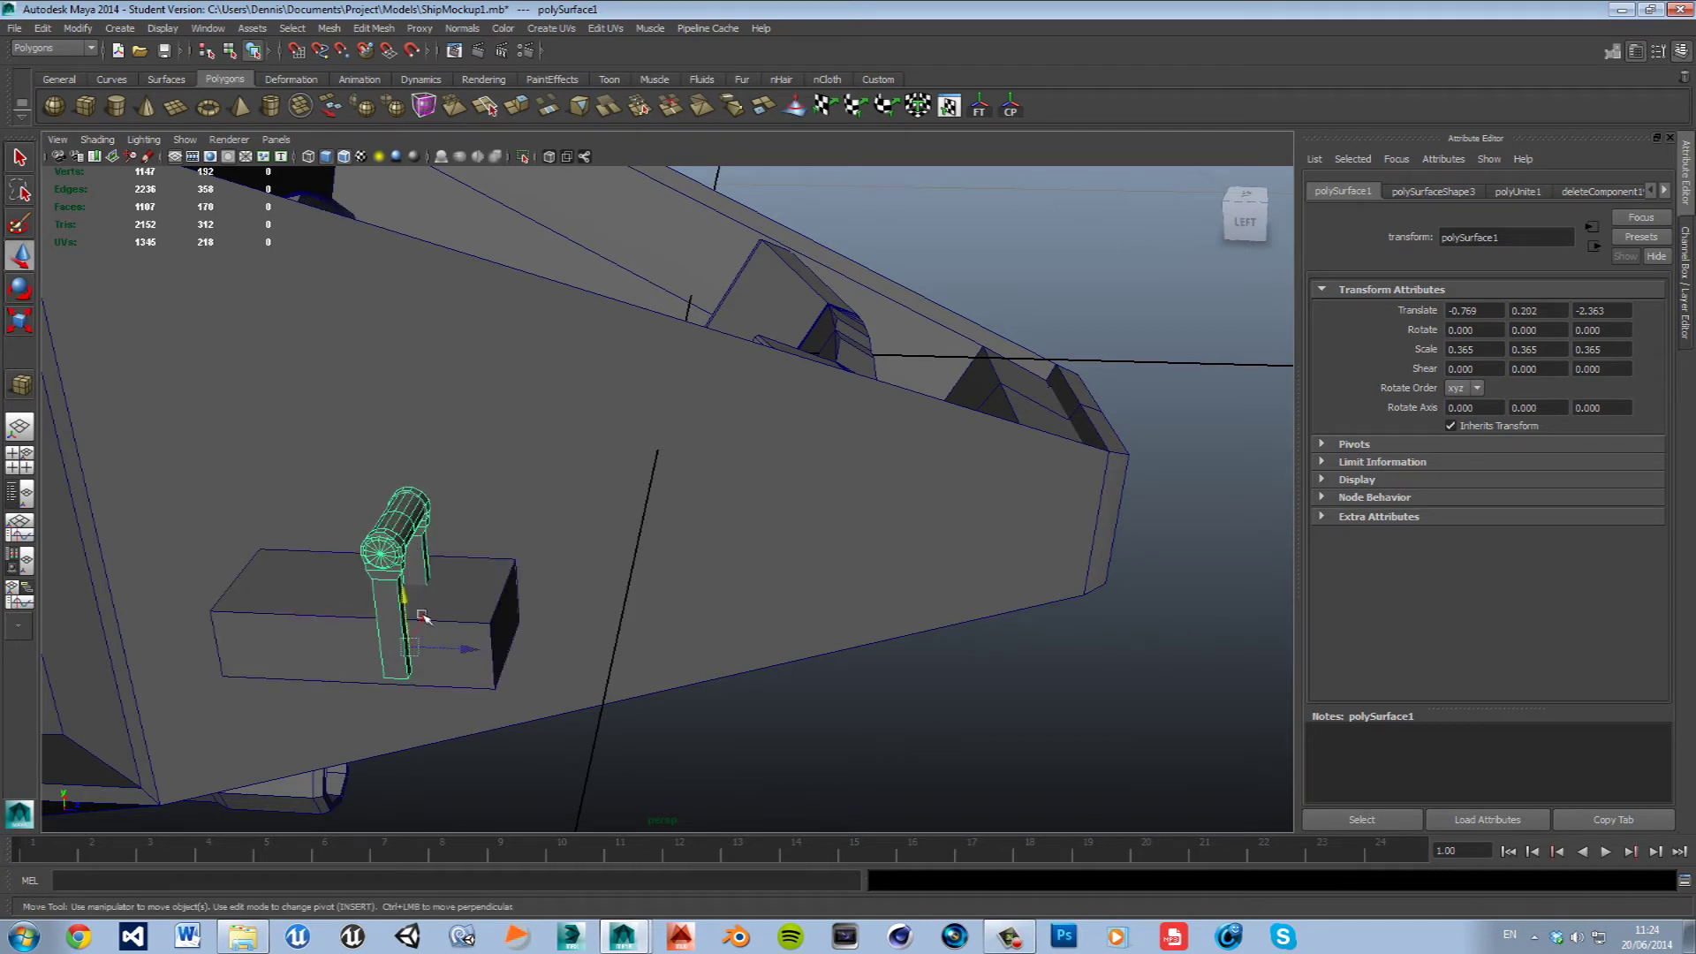
# Stand the handle on top of the flat block and start moving the block toward the cockpit.
pyautogui.click(424, 620)
pyautogui.moveTo(432, 625)
pyautogui.mouseDown()
pyautogui.moveTo(441, 608)
pyautogui.moveTo(582, 669)
pyautogui.moveTo(584, 687)
pyautogui.mouseUp()
pyautogui.click(561, 533)
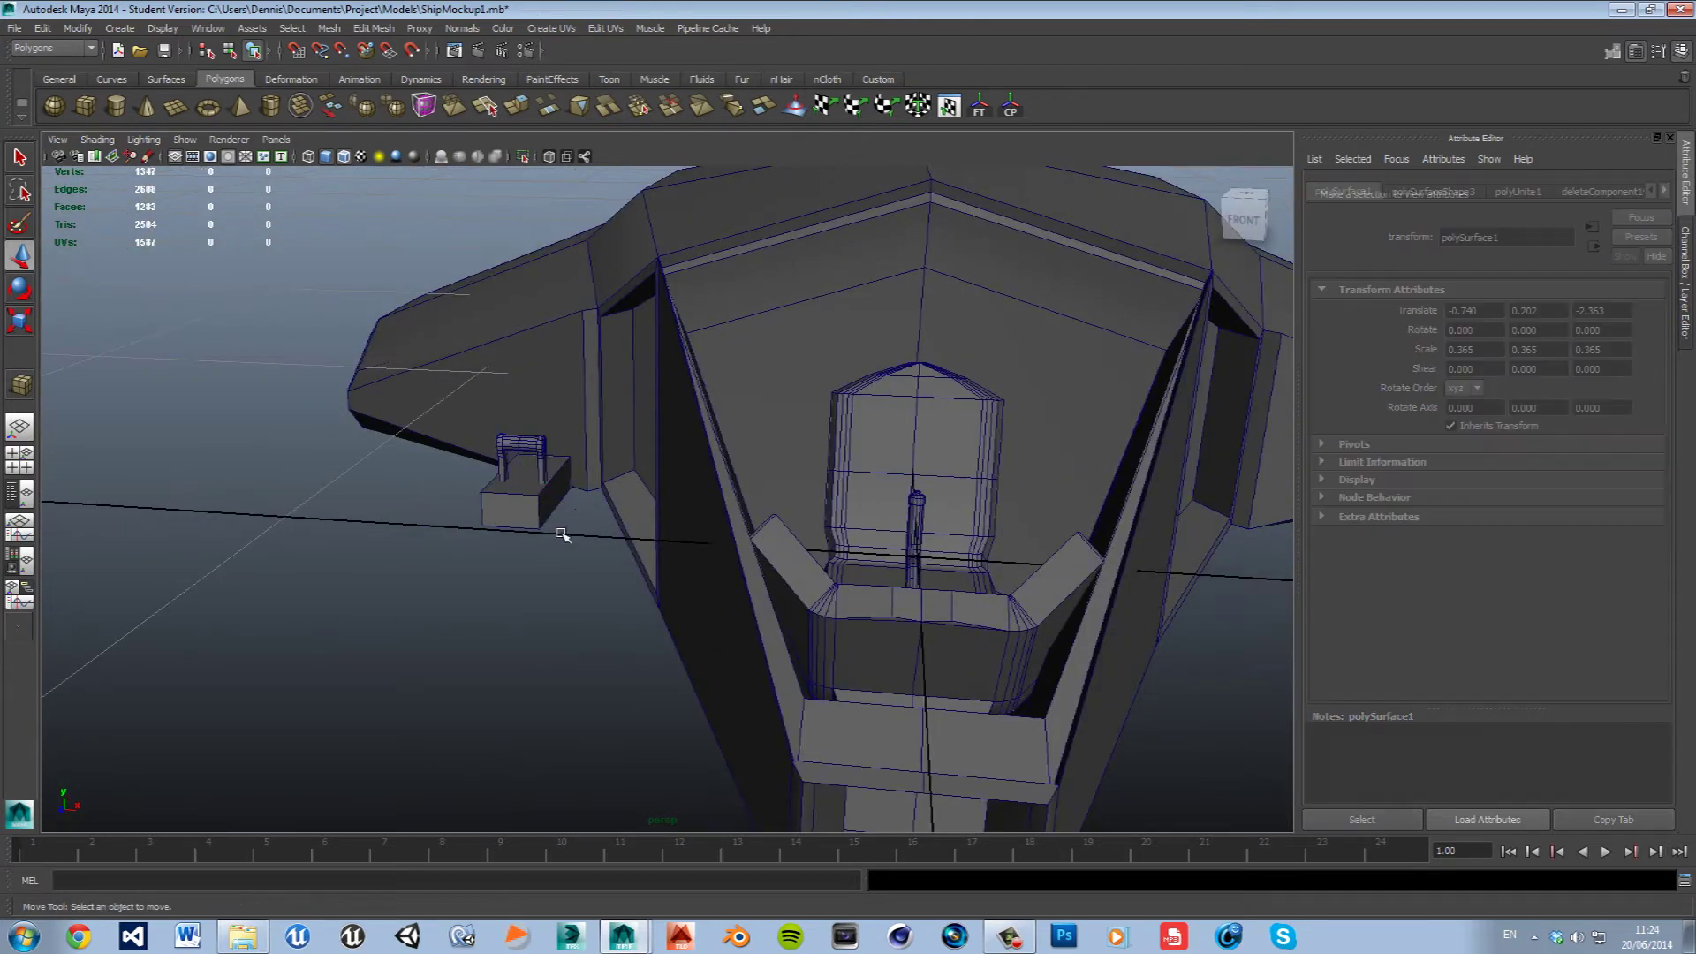
pyautogui.moveTo(624, 520)
pyautogui.mouseDown()
pyautogui.moveTo(723, 524)
pyautogui.moveTo(779, 502)
pyautogui.moveTo(901, 607)
pyautogui.moveTo(876, 623)
pyautogui.mouseUp()
# Place block pCube16 inside the cockpit beside the seat and switch it to face editing.
pyautogui.press('e')
pyautogui.press('w')
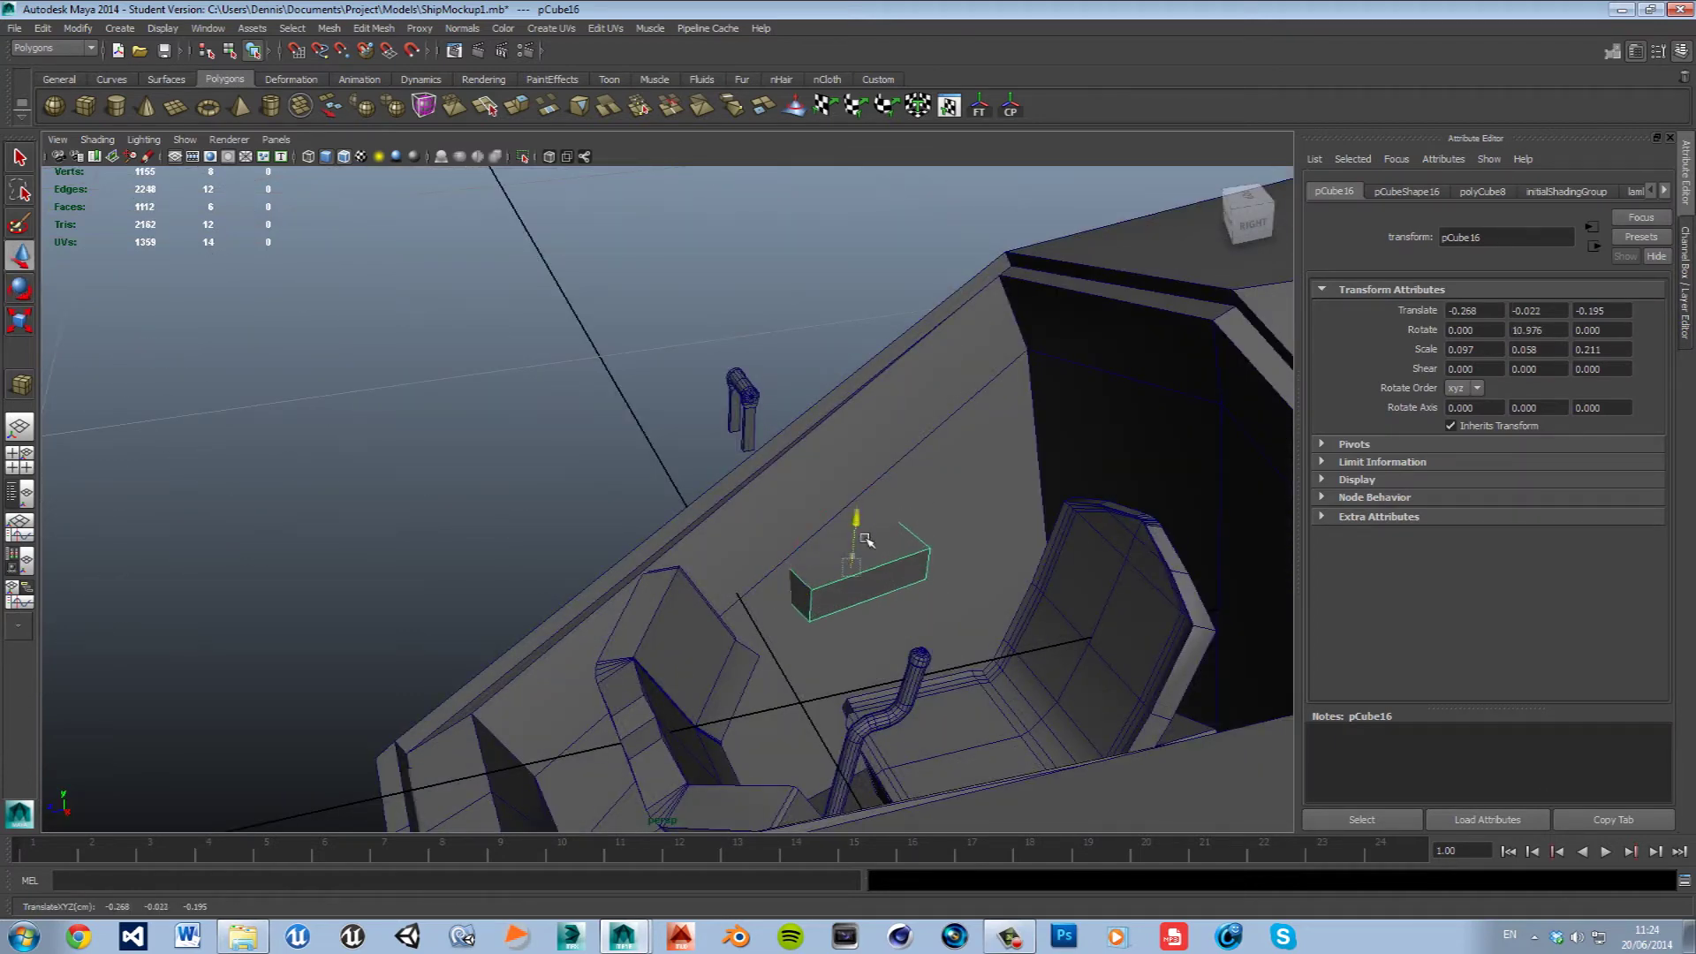
pyautogui.moveTo(868, 537)
pyautogui.mouseDown()
pyautogui.moveTo(892, 644)
pyautogui.moveTo(915, 602)
pyautogui.moveTo(926, 742)
pyautogui.moveTo(941, 619)
pyautogui.moveTo(1205, 591)
pyautogui.moveTo(1007, 596)
pyautogui.moveTo(823, 662)
pyautogui.mouseUp()
pyautogui.moveTo(743, 504); pyautogui.dragTo(742, 583, button='right')
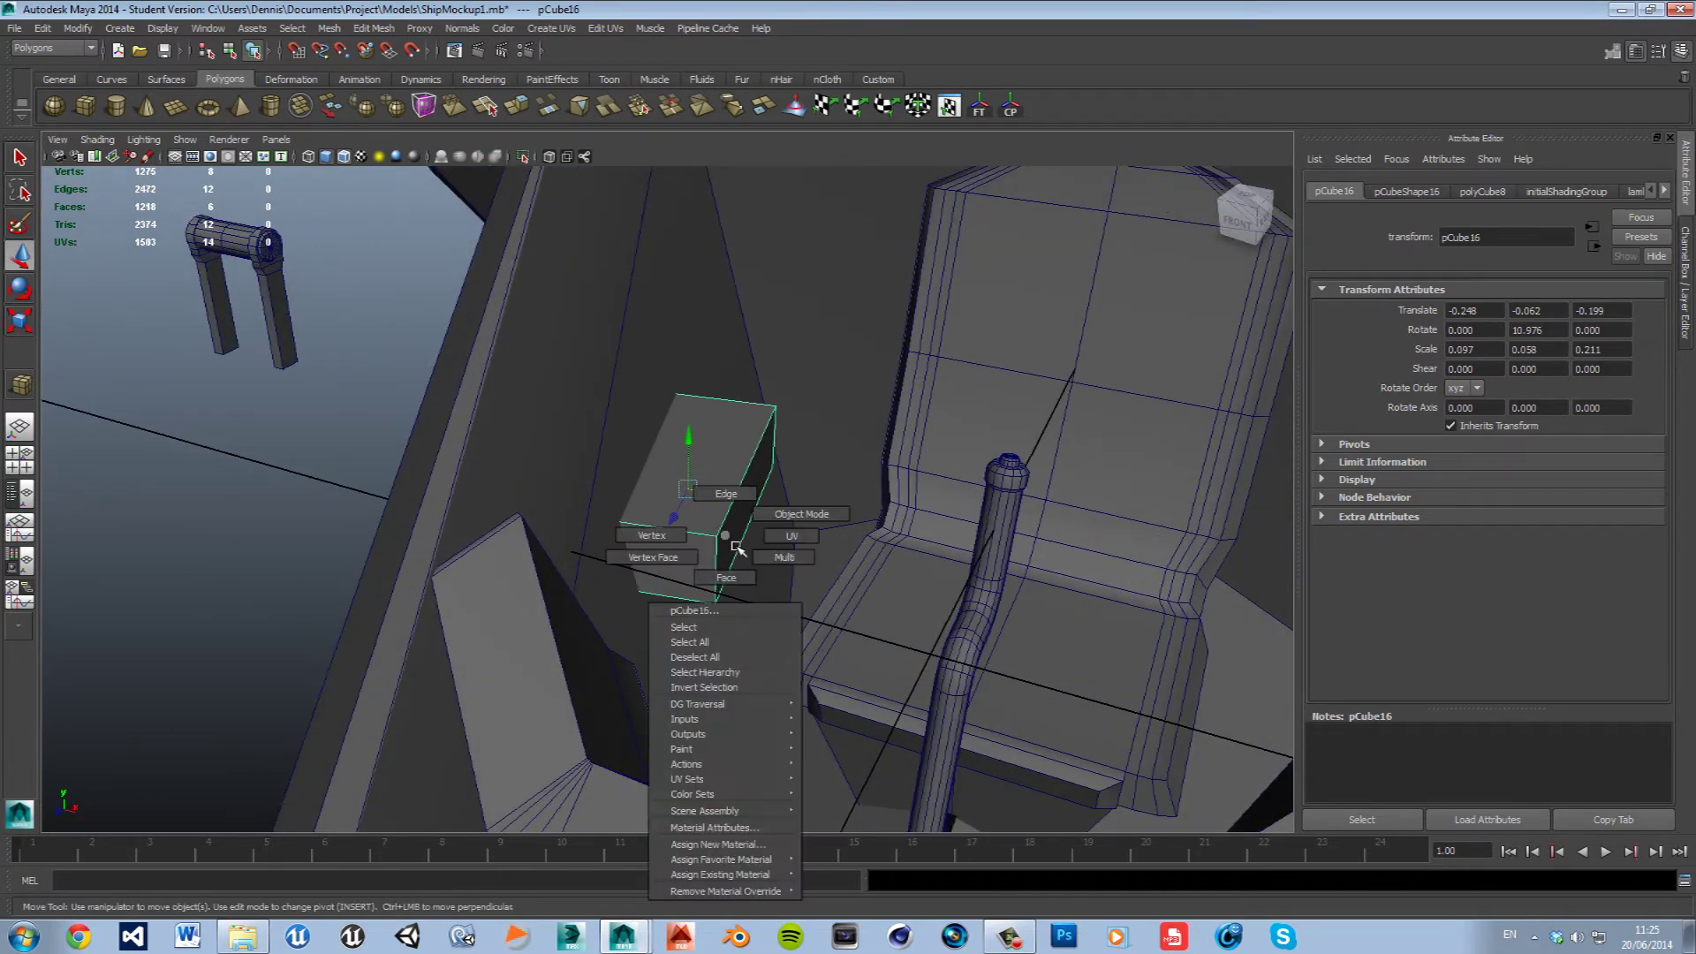
pyautogui.click(749, 563)
pyautogui.press('r')
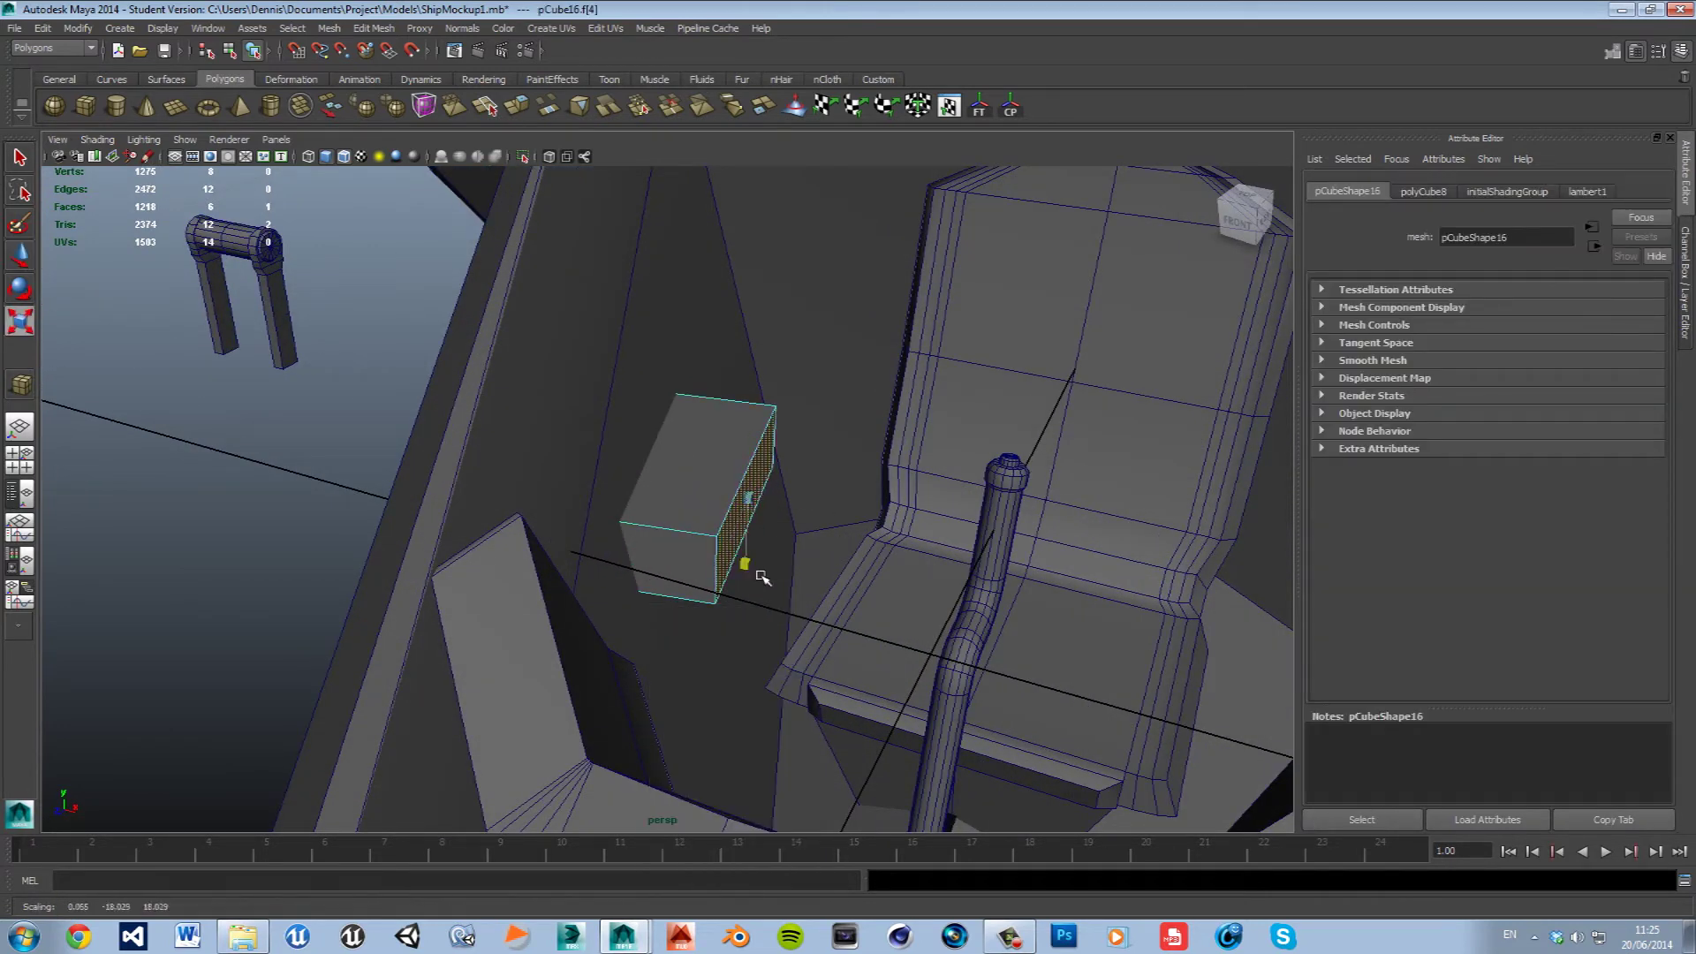
# Extrude the block's front face twice and push it outward.
pyautogui.keyDown('shift'); pyautogui.moveTo(746, 541); pyautogui.dragTo(722, 490, button='right'); pyautogui.keyUp('shift')
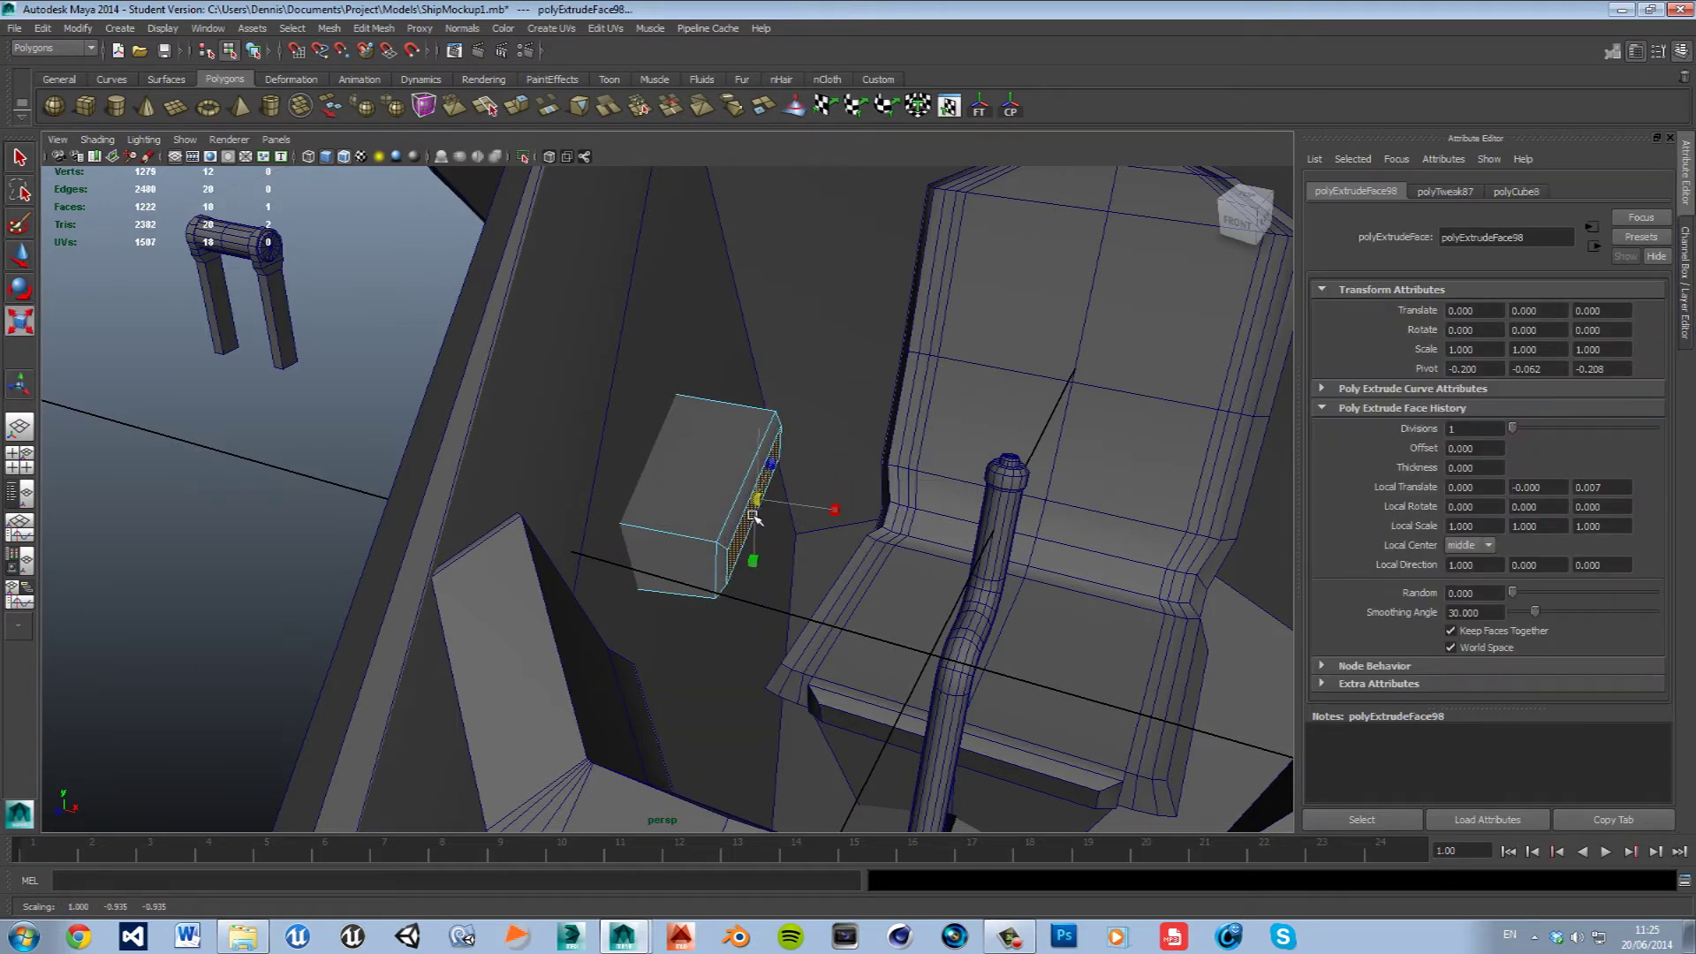
pyautogui.moveTo(753, 517); pyautogui.dragTo(762, 511)
pyautogui.click(676, 571)
pyautogui.keyDown('shift'); pyautogui.moveTo(675, 570); pyautogui.dragTo(663, 524, button='right'); pyautogui.keyUp('shift')
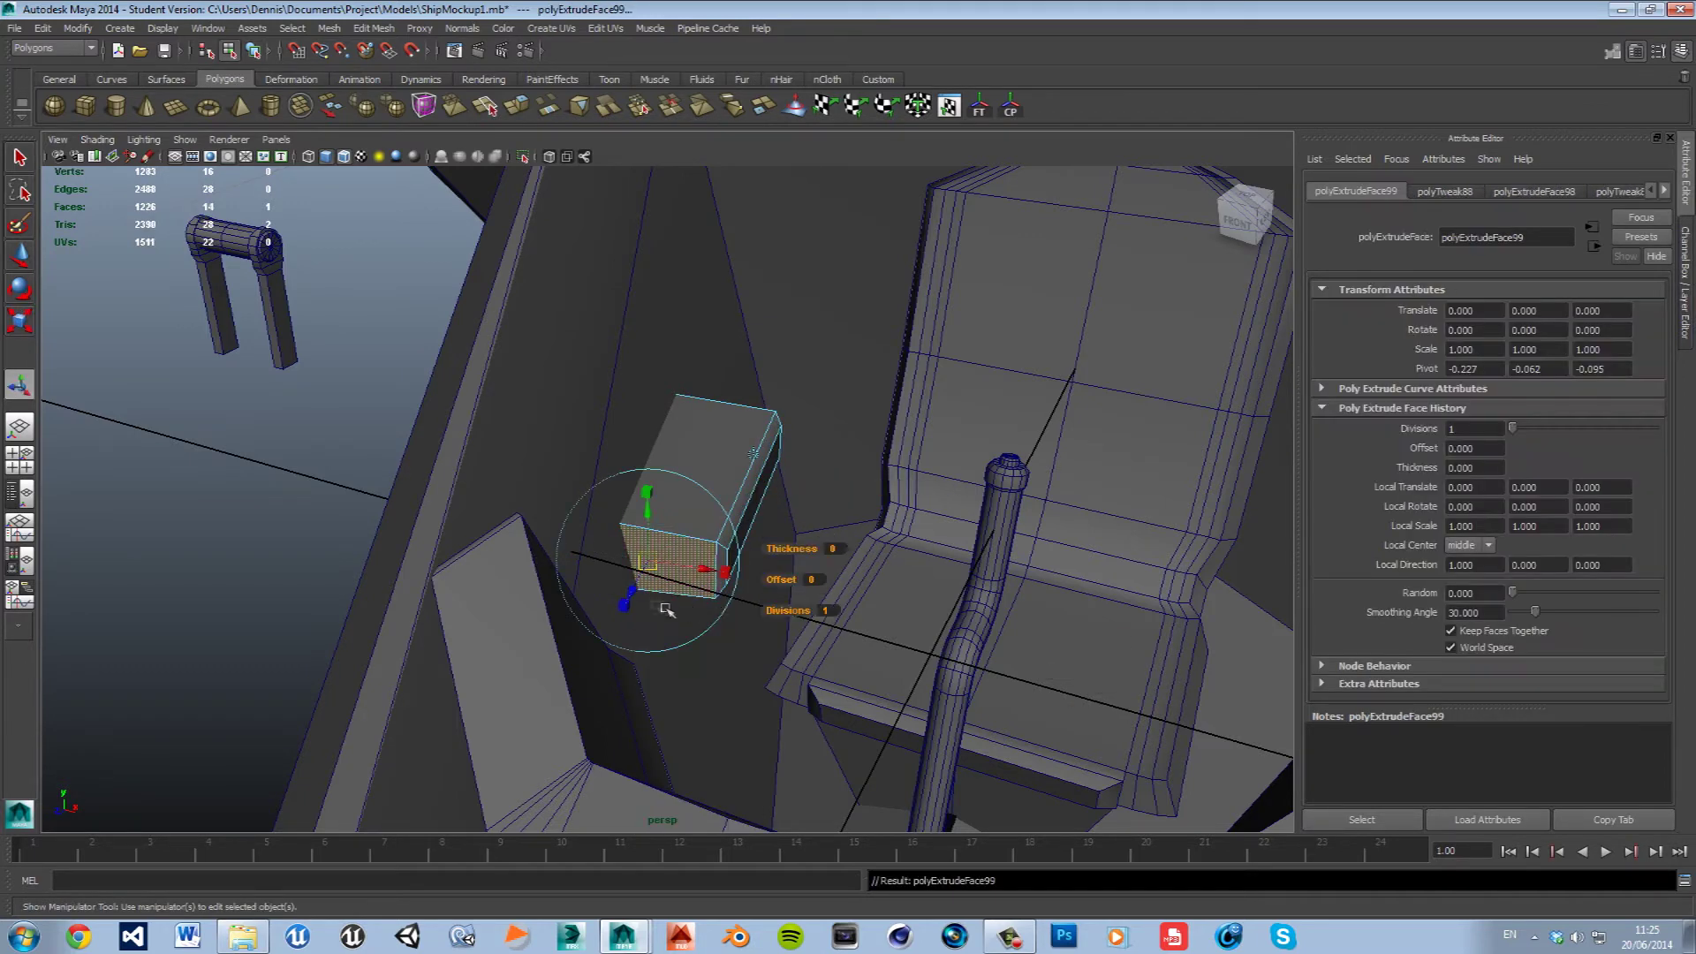
pyautogui.moveTo(633, 605); pyautogui.dragTo(599, 603)
# Shrink the extruded front face to taper the block, then reselect the throttle handle.
pyautogui.press('r')
pyautogui.press('w')
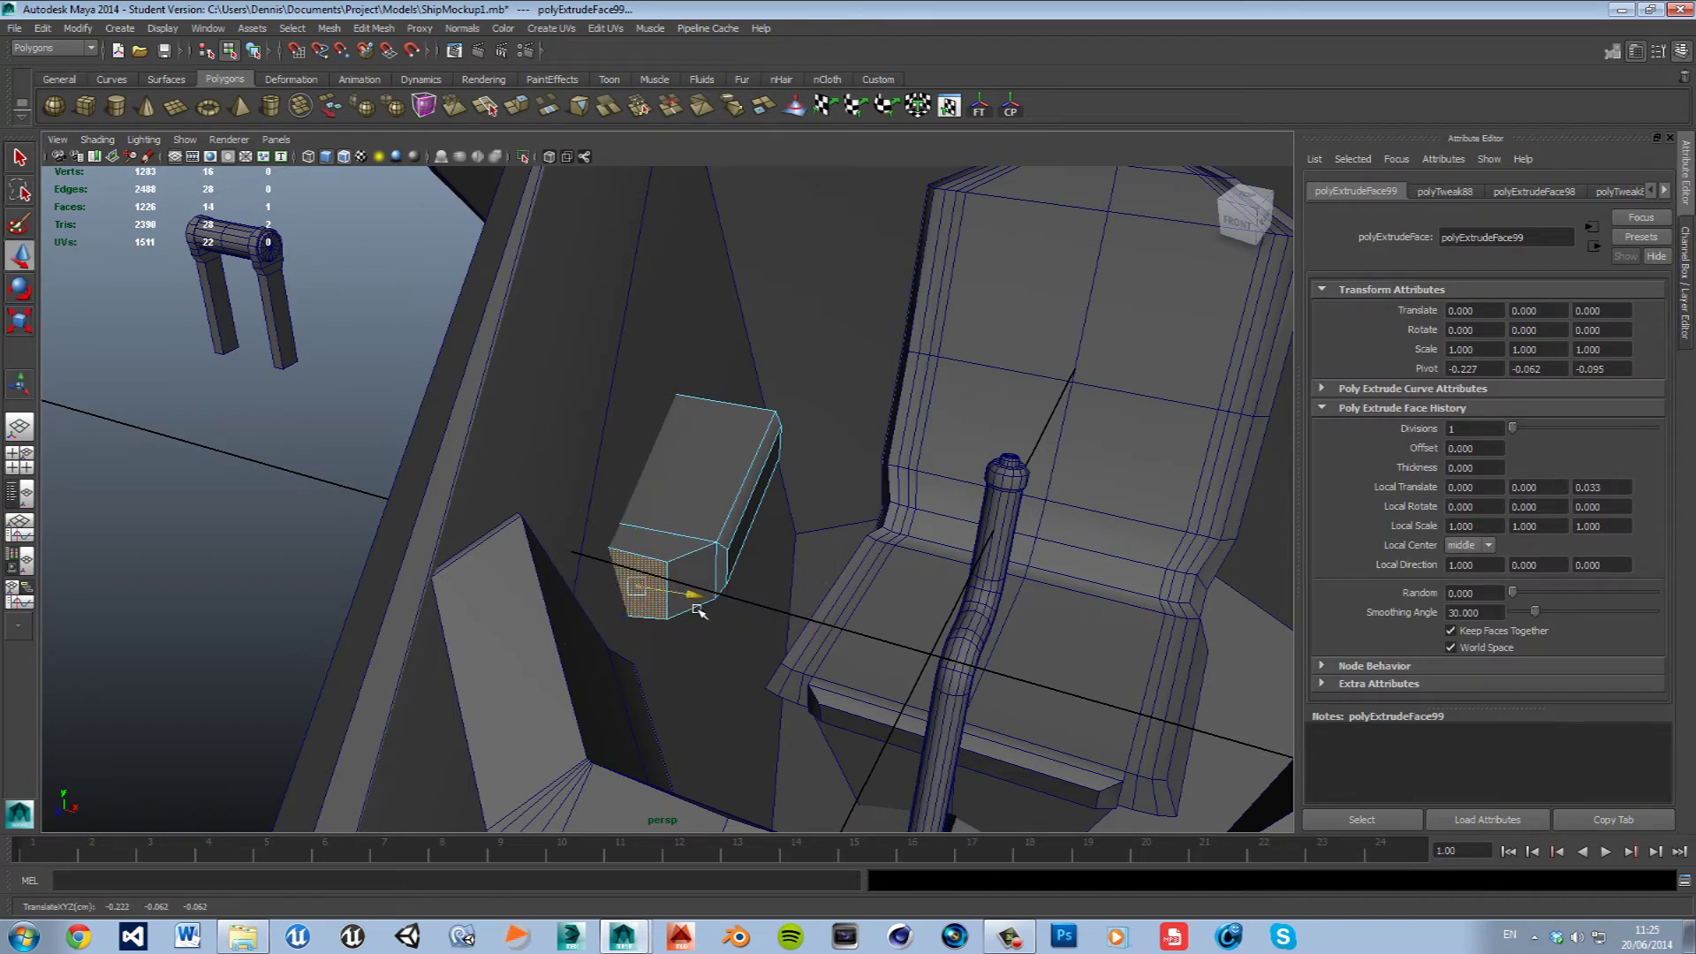
pyautogui.press('r')
pyautogui.moveTo(636, 597)
pyautogui.mouseDown()
pyautogui.moveTo(619, 604)
pyautogui.moveTo(554, 551)
pyautogui.mouseUp()
pyautogui.click(567, 561)
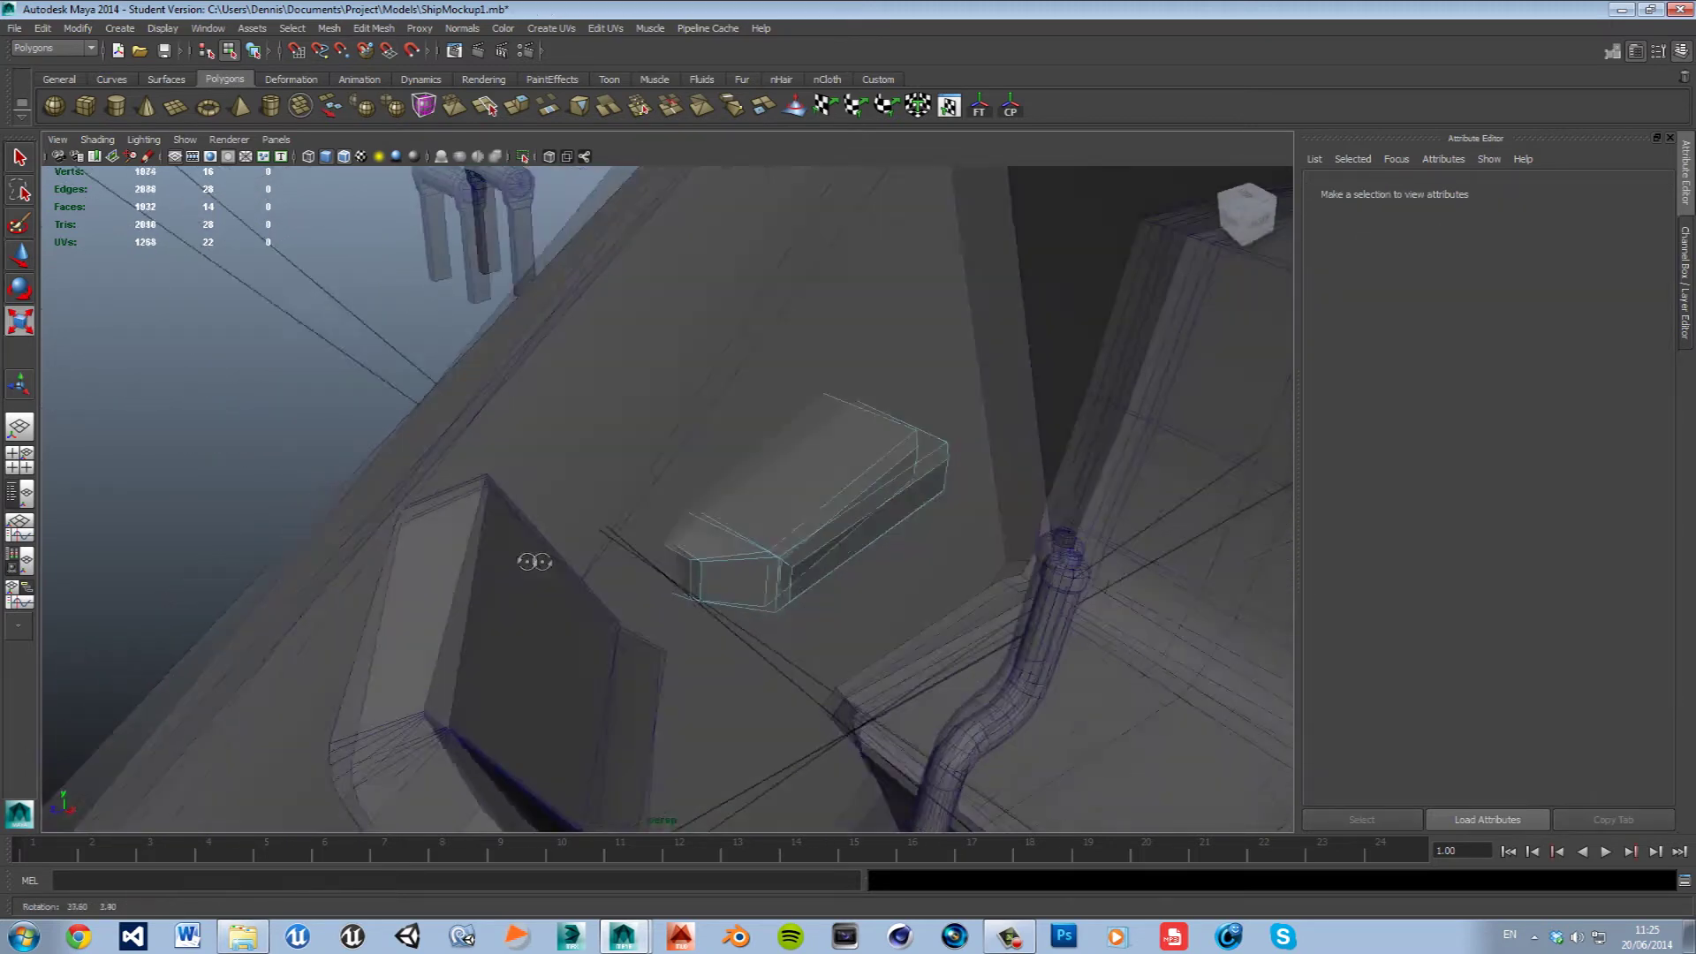
pyautogui.click(432, 304)
pyautogui.moveTo(438, 320); pyautogui.dragTo(457, 398, button='right')
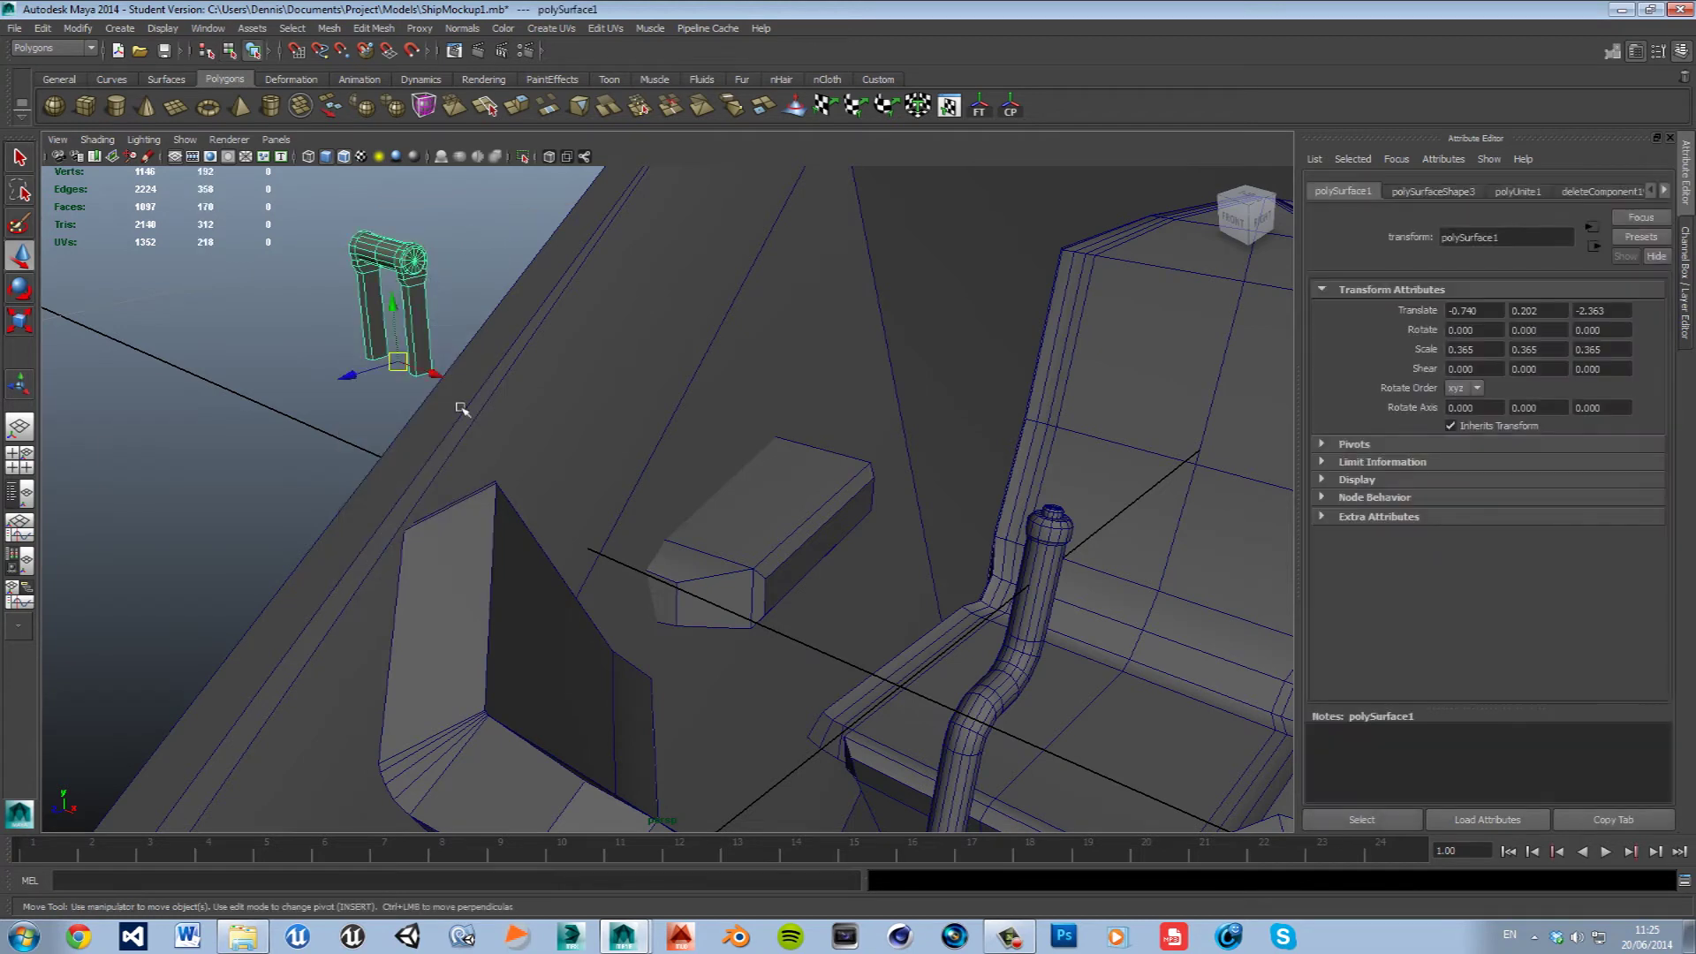
# Move and tilt the U-shaped handle to rest atop the tapered box beside the seat, then view the whole cockpit.
pyautogui.moveTo(438, 378)
pyautogui.mouseDown()
pyautogui.moveTo(805, 518)
pyautogui.moveTo(762, 509)
pyautogui.mouseUp()
pyautogui.press('r')
pyautogui.press('e')
pyautogui.press('w')
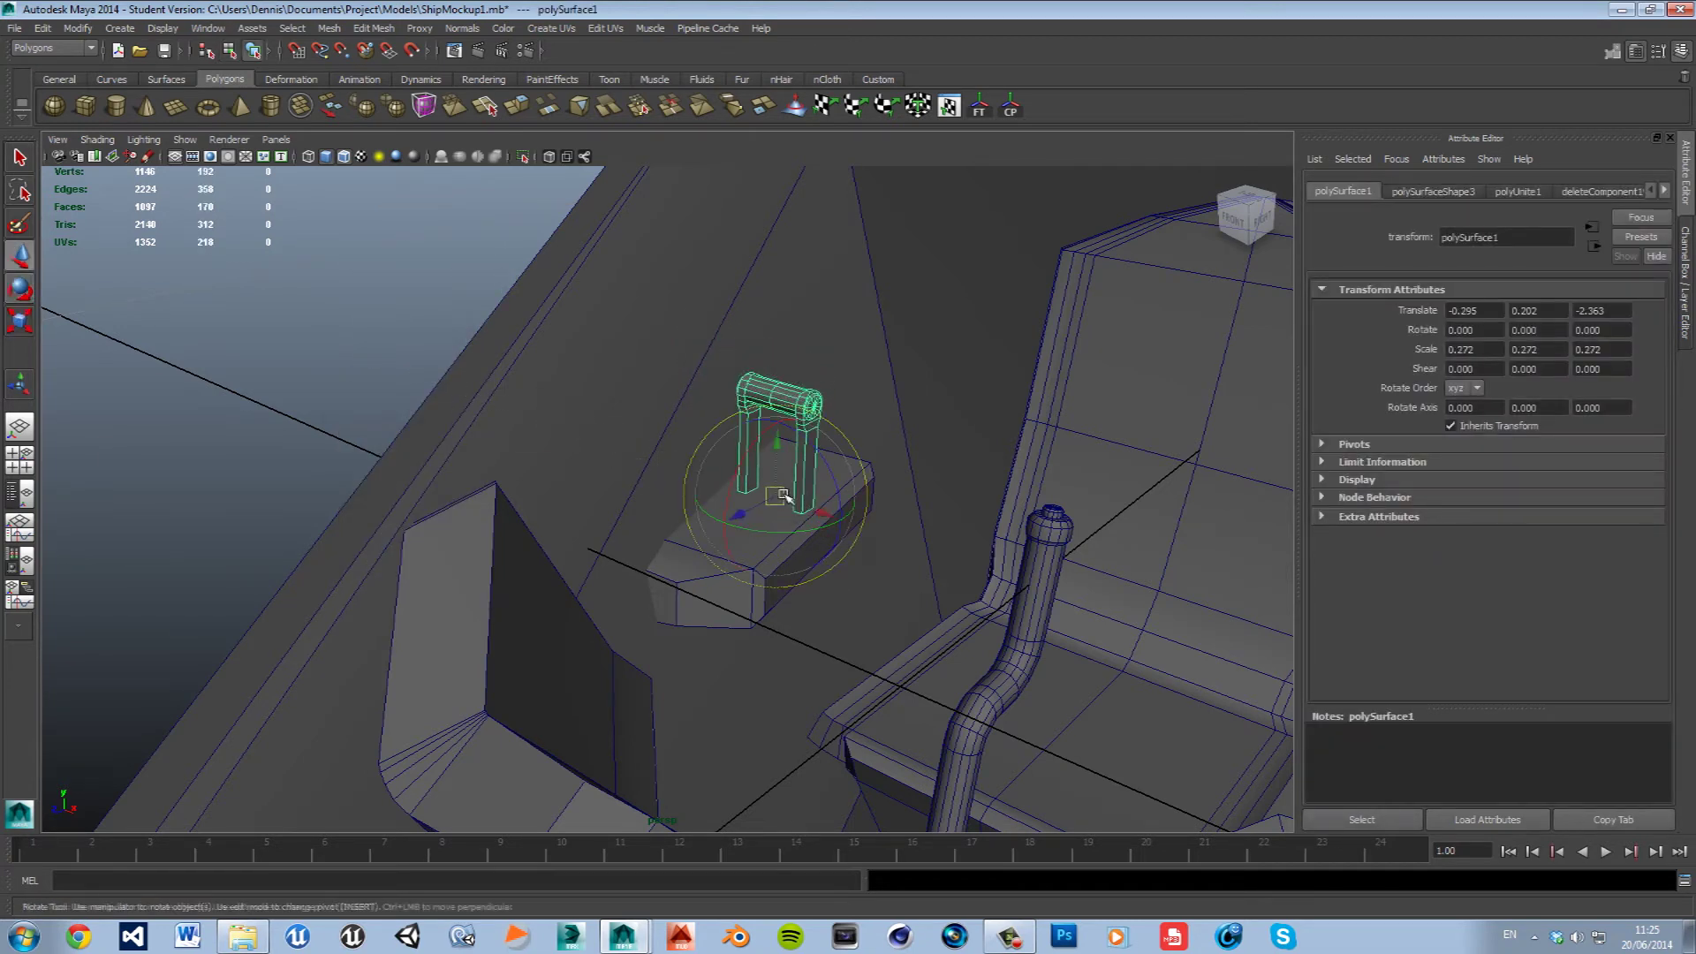
pyautogui.moveTo(777, 447)
pyautogui.mouseDown()
pyautogui.moveTo(778, 531)
pyautogui.moveTo(810, 572)
pyautogui.mouseUp()
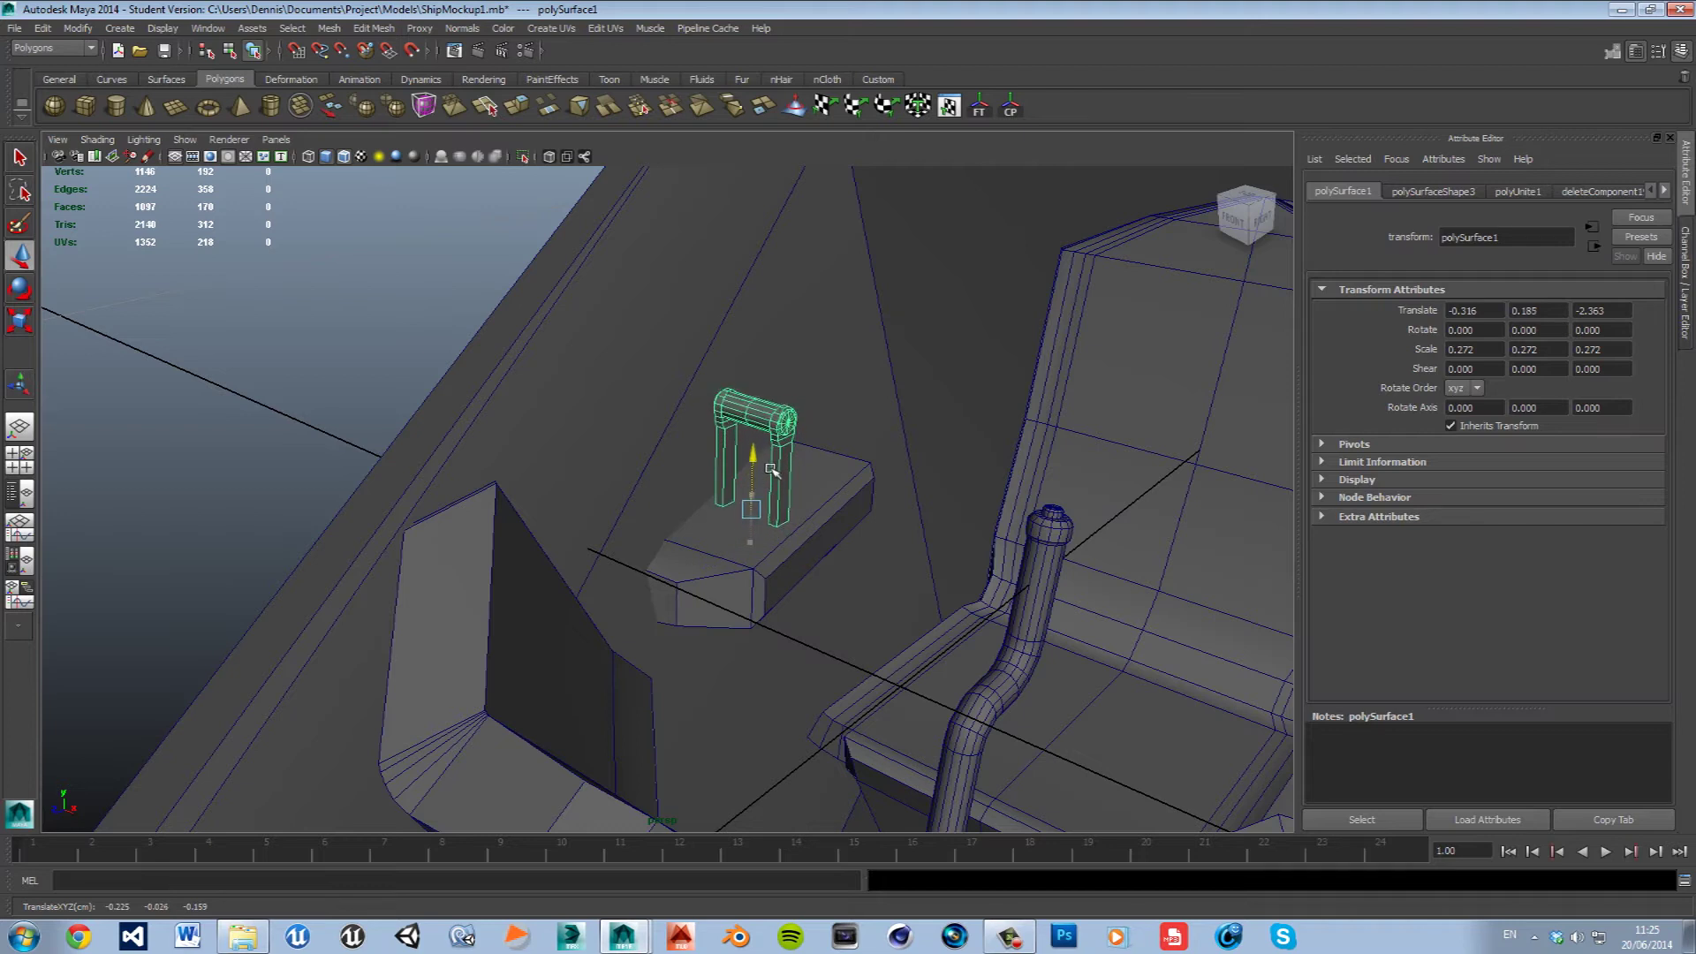
pyautogui.press('e')
pyautogui.moveTo(743, 508); pyautogui.dragTo(753, 520)
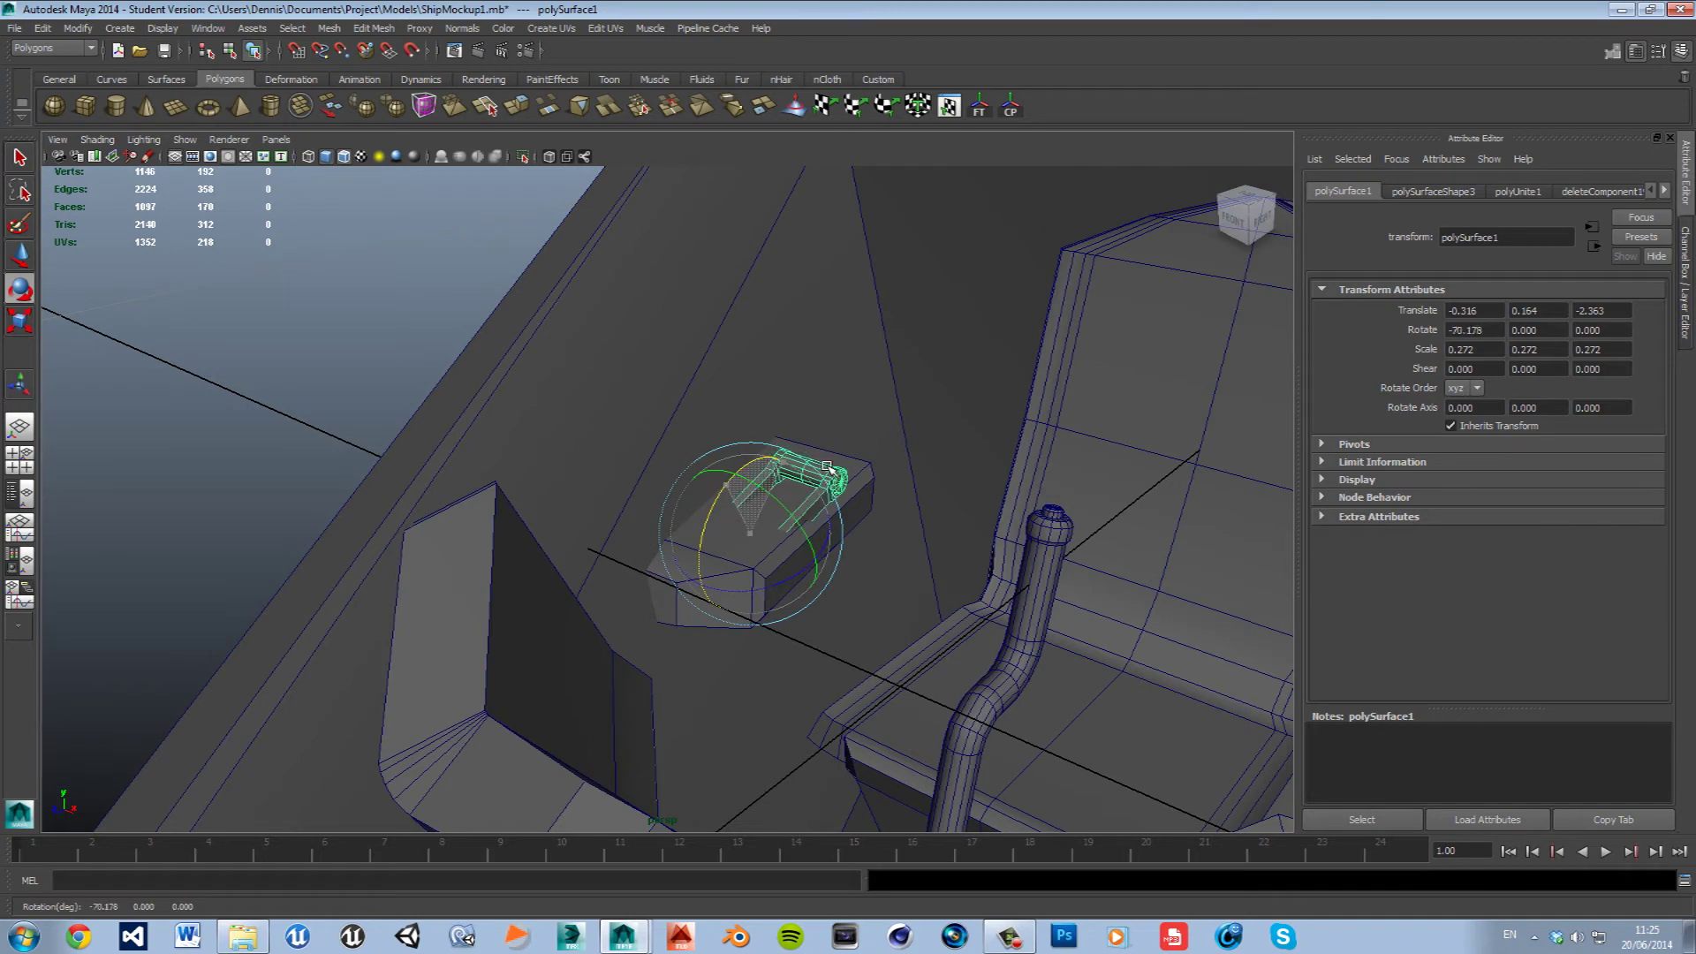
pyautogui.moveTo(828, 467); pyautogui.dragTo(742, 557)
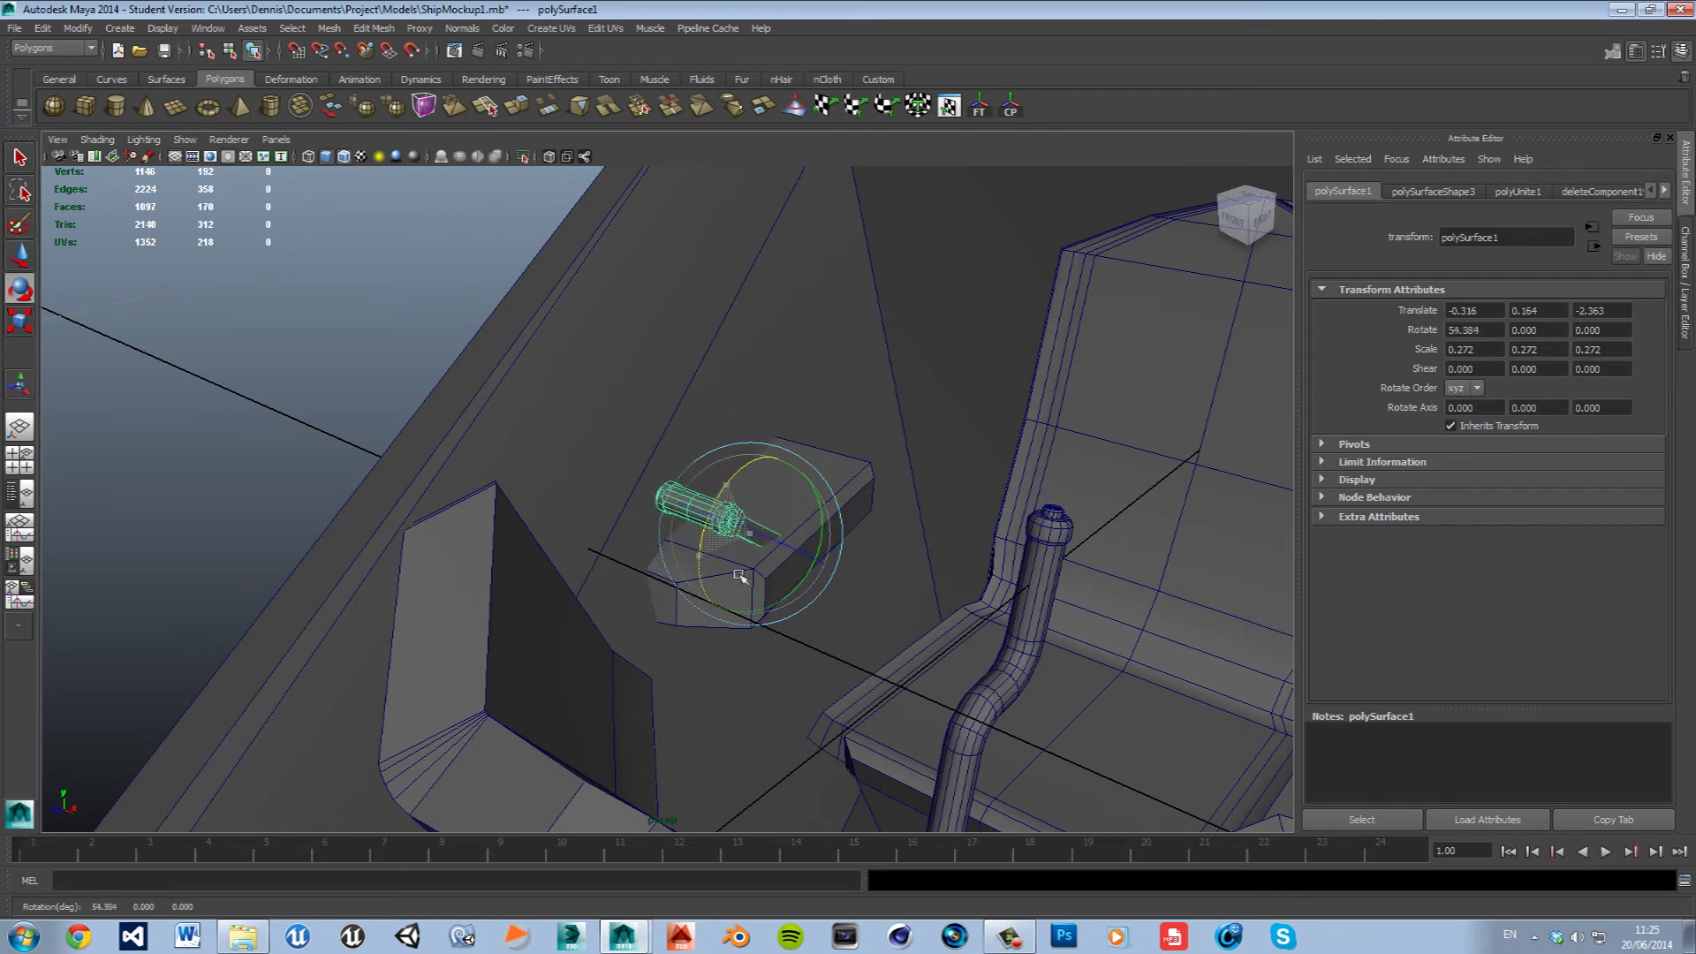
pyautogui.moveTo(737, 585); pyautogui.dragTo(834, 525)
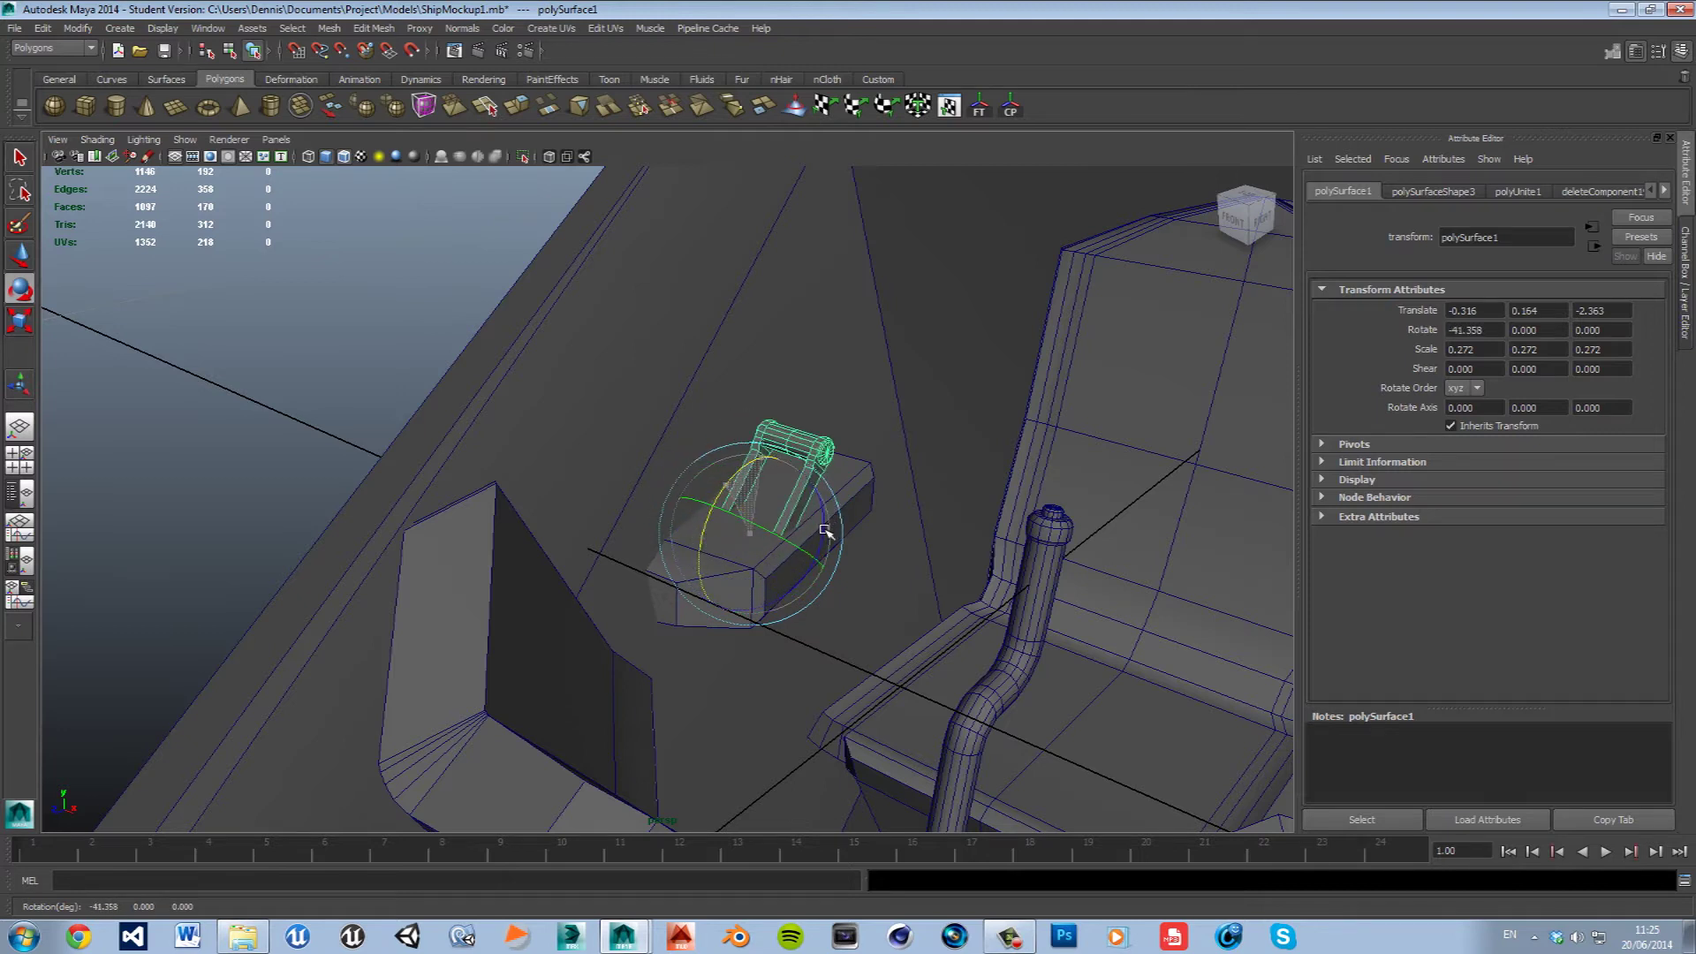
pyautogui.press('w')
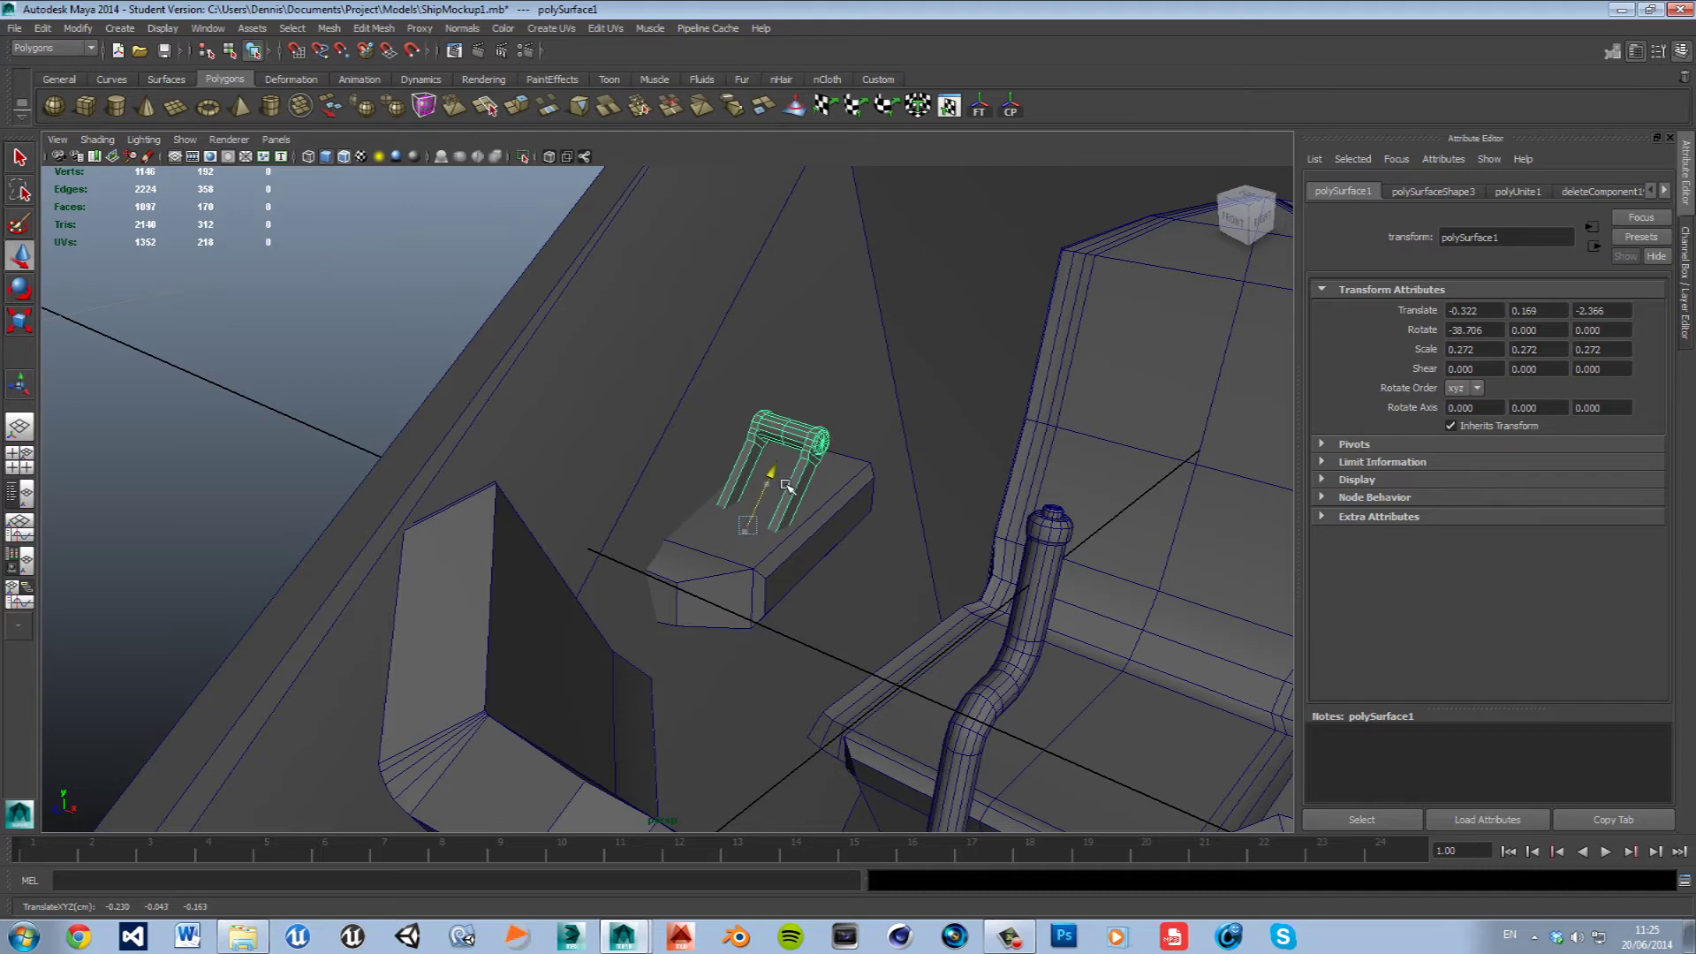
pyautogui.click(422, 304)
pyautogui.keyDown('alt'); pyautogui.moveTo(530, 398); pyautogui.dragTo(867, 648); pyautogui.keyUp('alt')
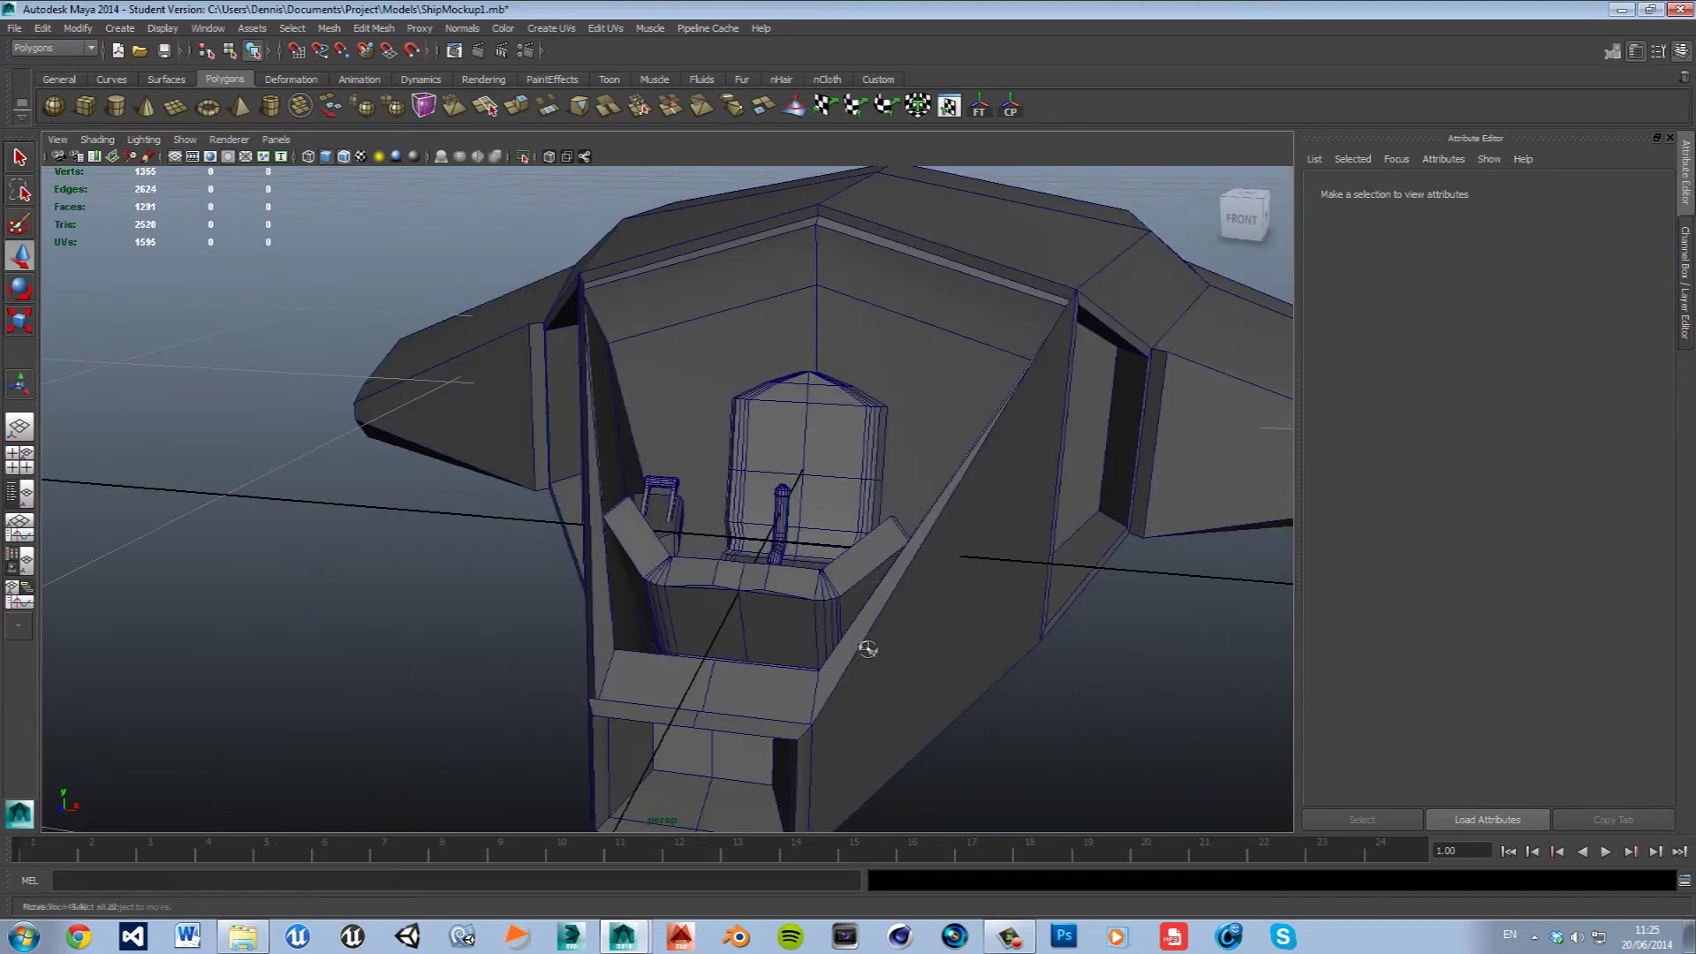
pyautogui.hotkey('ctrl', 's')
pyautogui.click(812, 474)
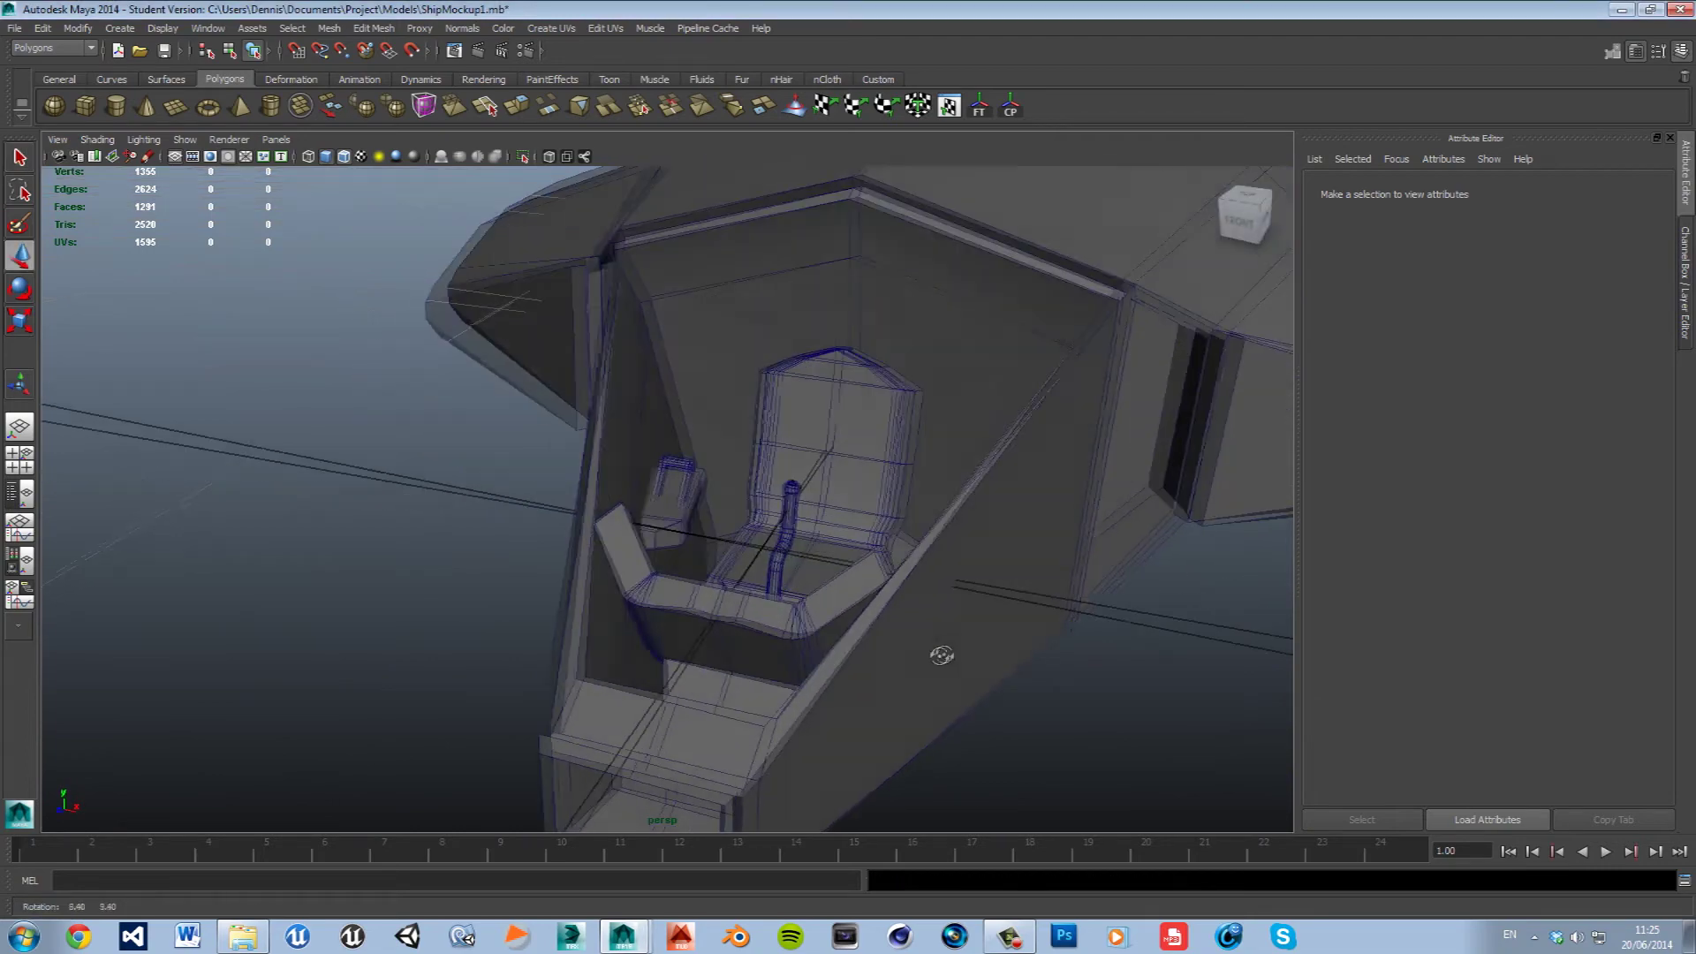
pyautogui.moveTo(795, 597)
pyautogui.keyDown('alt'); pyautogui.mouseDown()
pyautogui.moveTo(848, 686)
pyautogui.moveTo(916, 666)
pyautogui.moveTo(1021, 687)
pyautogui.moveTo(942, 629)
pyautogui.moveTo(971, 601)
pyautogui.moveTo(779, 626)
pyautogui.moveTo(822, 645)
pyautogui.moveTo(663, 703)
pyautogui.mouseUp(); pyautogui.keyUp('alt')
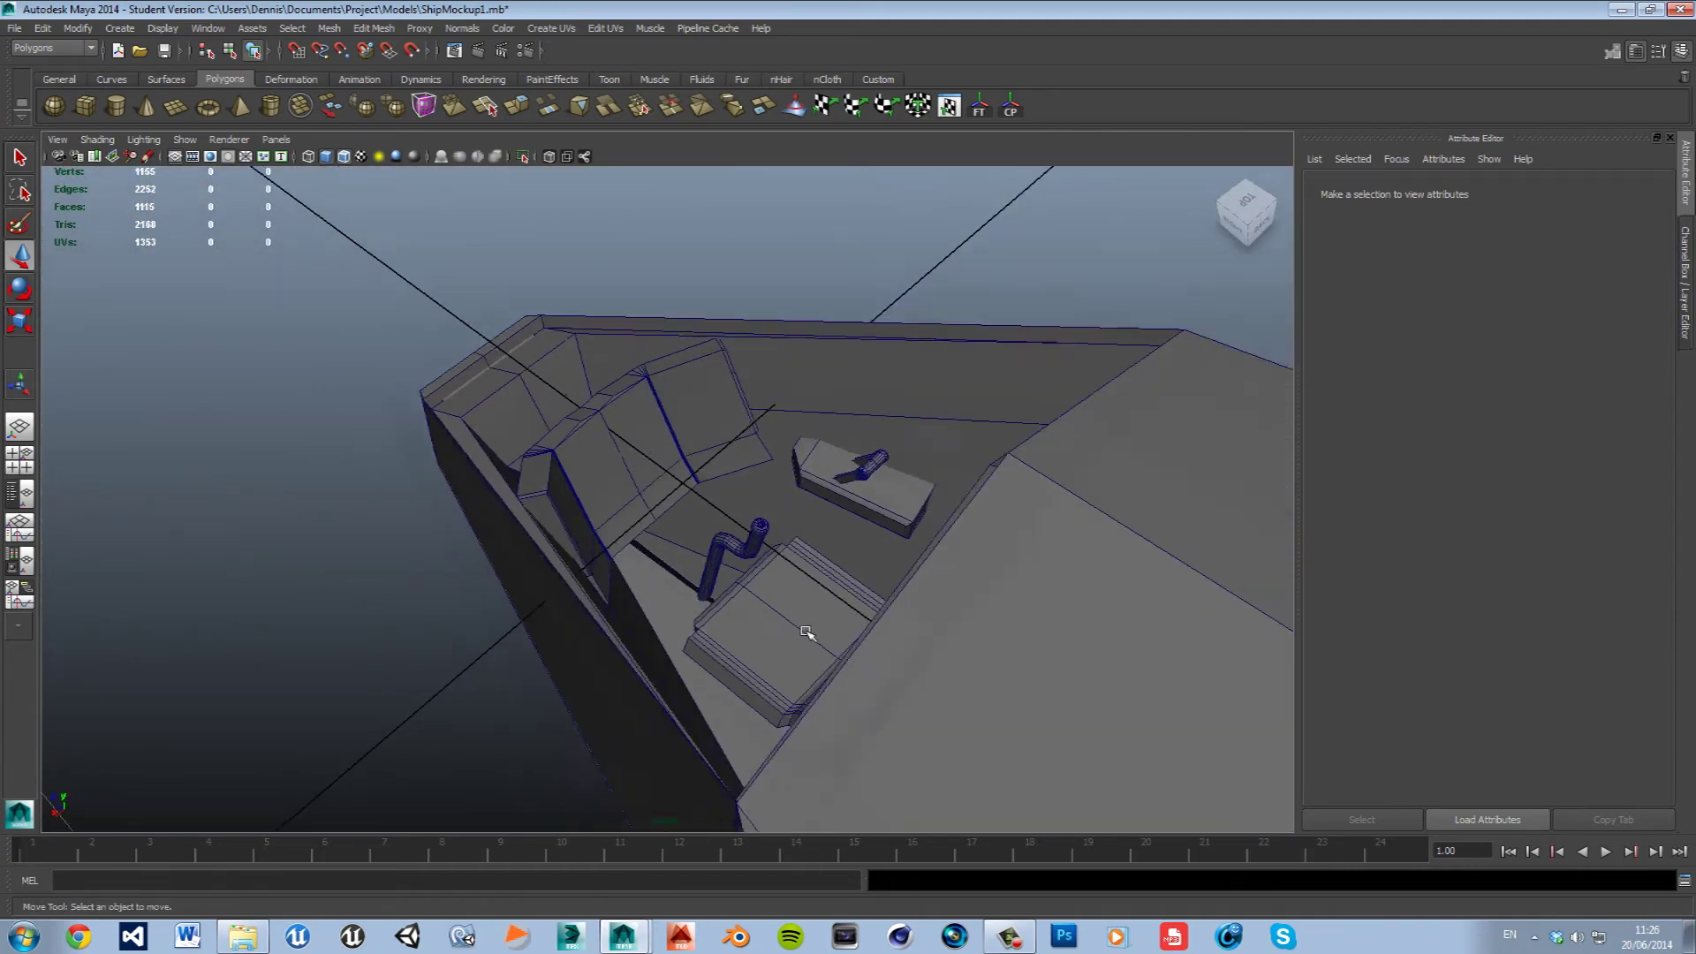
pyautogui.click(85, 108)
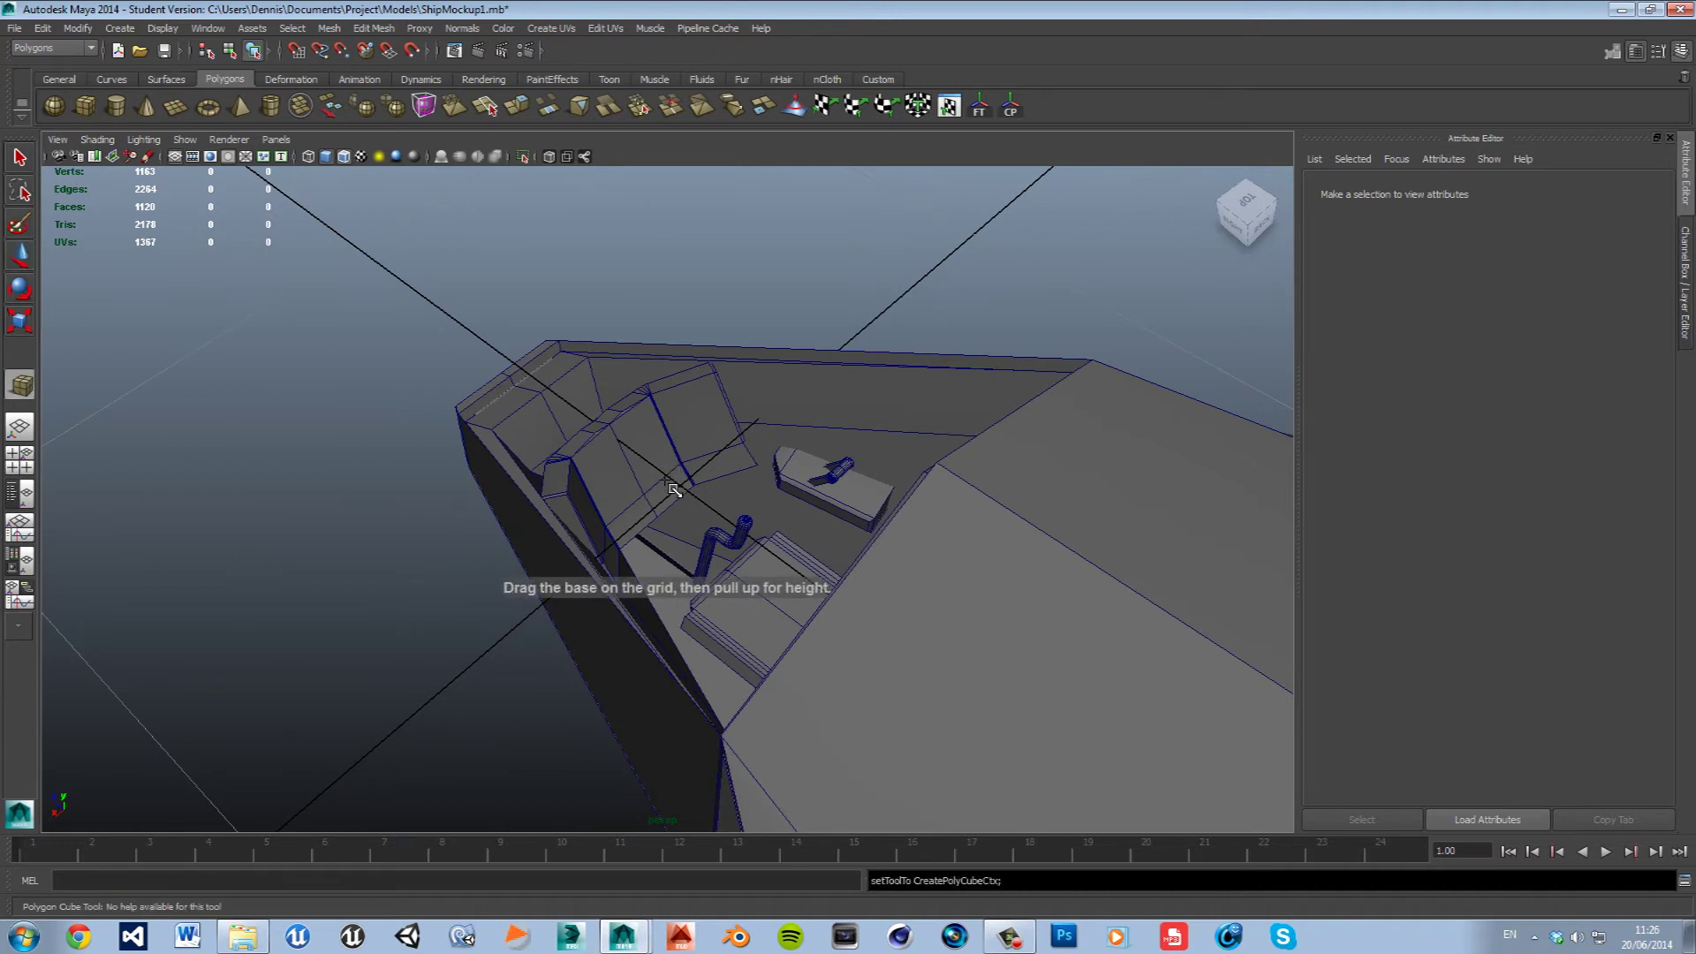
# Create a polygon cube, shrink it to a thin slab, tilt it forward and lower it to the cockpit floor.
pyautogui.click(673, 490)
pyautogui.press('r')
pyautogui.moveTo(663, 491); pyautogui.dragTo(307, 531)
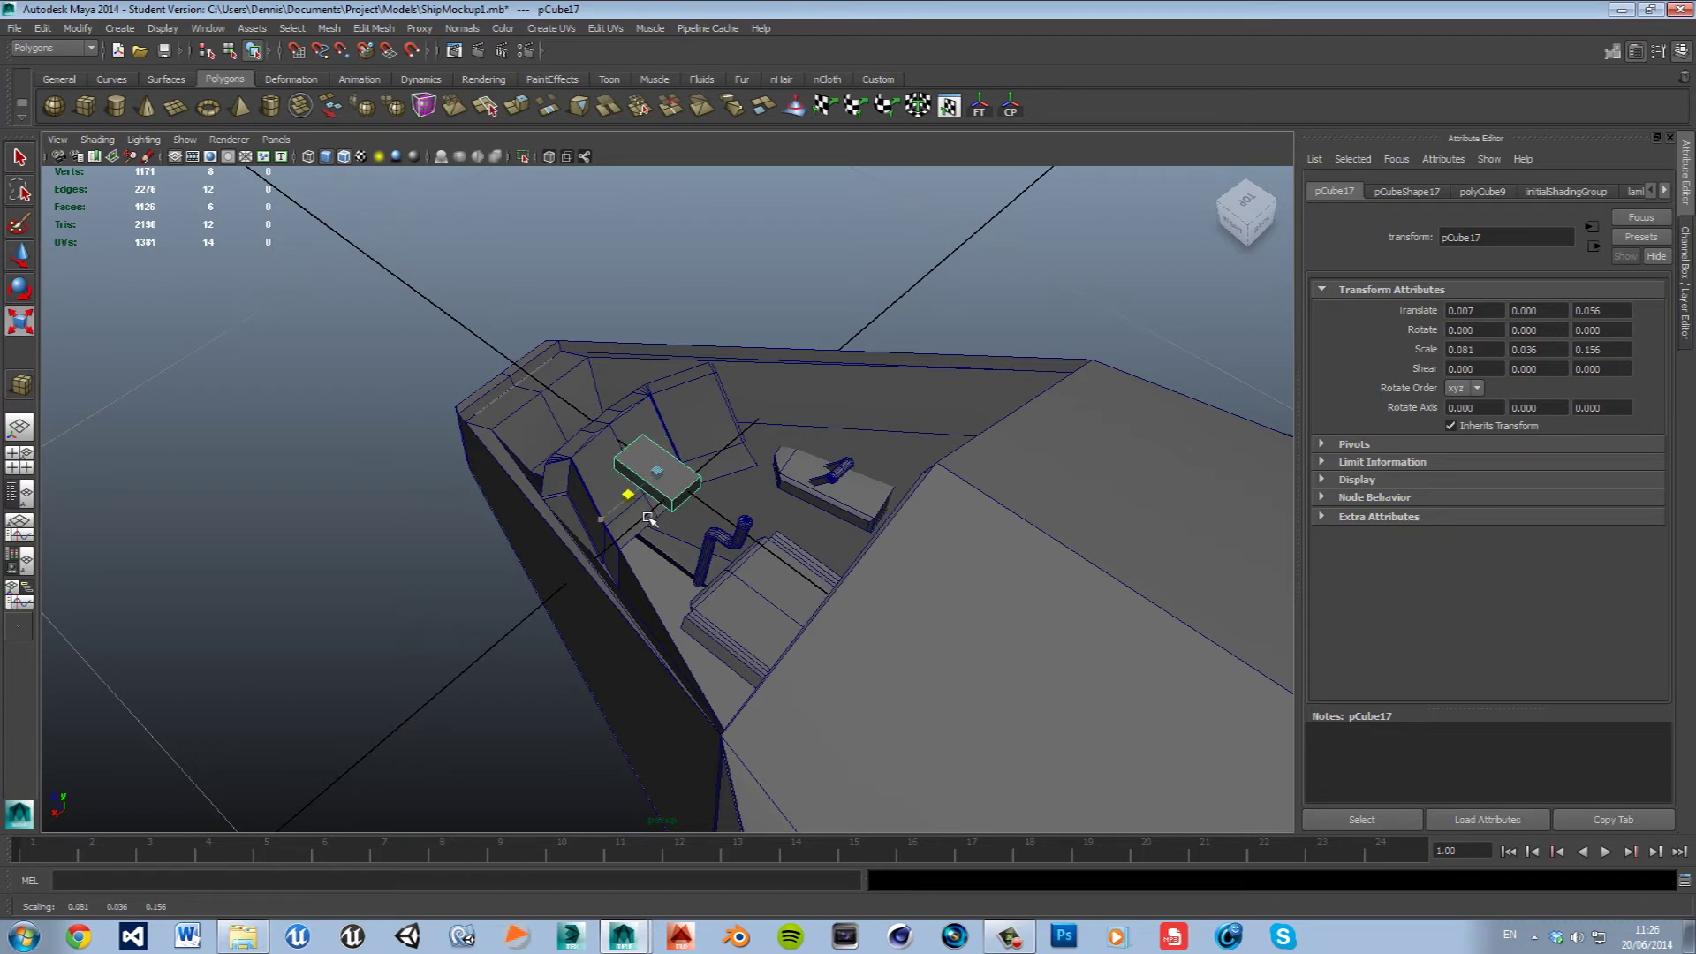
pyautogui.press('e')
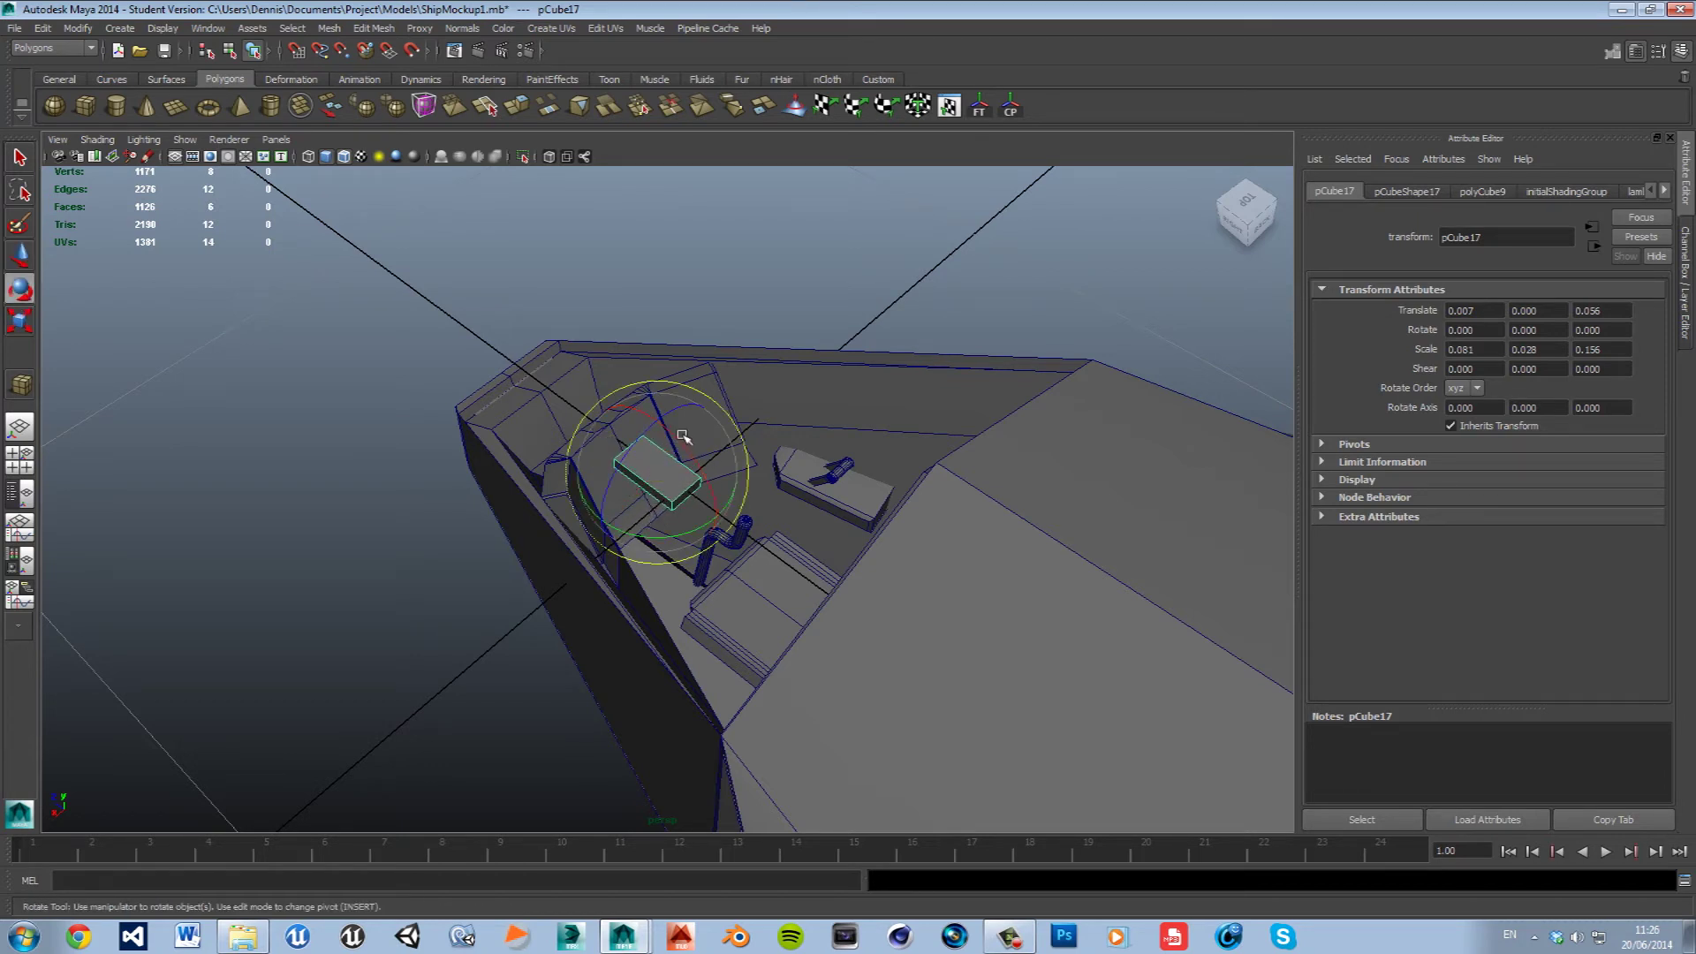
pyautogui.moveTo(689, 445)
pyautogui.mouseDown()
pyautogui.moveTo(702, 461)
pyautogui.moveTo(643, 537)
pyautogui.moveTo(477, 573)
pyautogui.mouseUp()
pyautogui.press('w')
pyautogui.press('r')
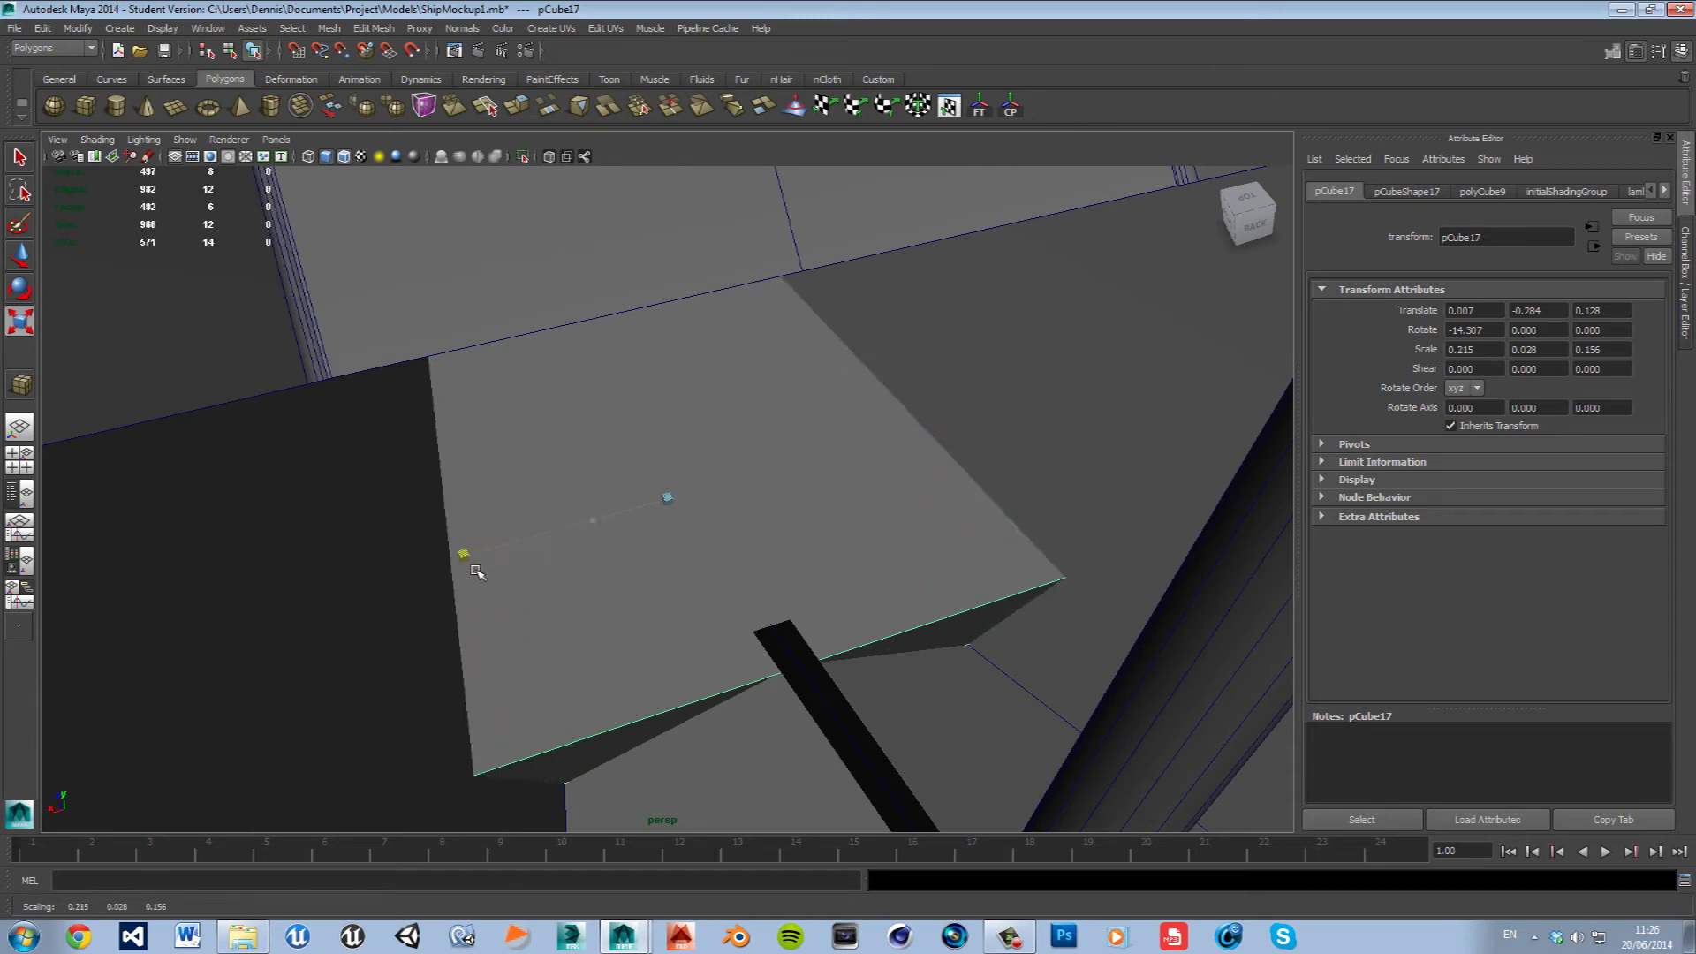
pyautogui.press('w')
pyautogui.moveTo(667, 499)
pyautogui.mouseDown()
pyautogui.moveTo(705, 562)
pyautogui.moveTo(743, 550)
pyautogui.moveTo(754, 584)
pyautogui.mouseUp()
# Nudge the slab into place on the floor and narrow its width into a footrest.
pyautogui.press('e')
pyautogui.press('w')
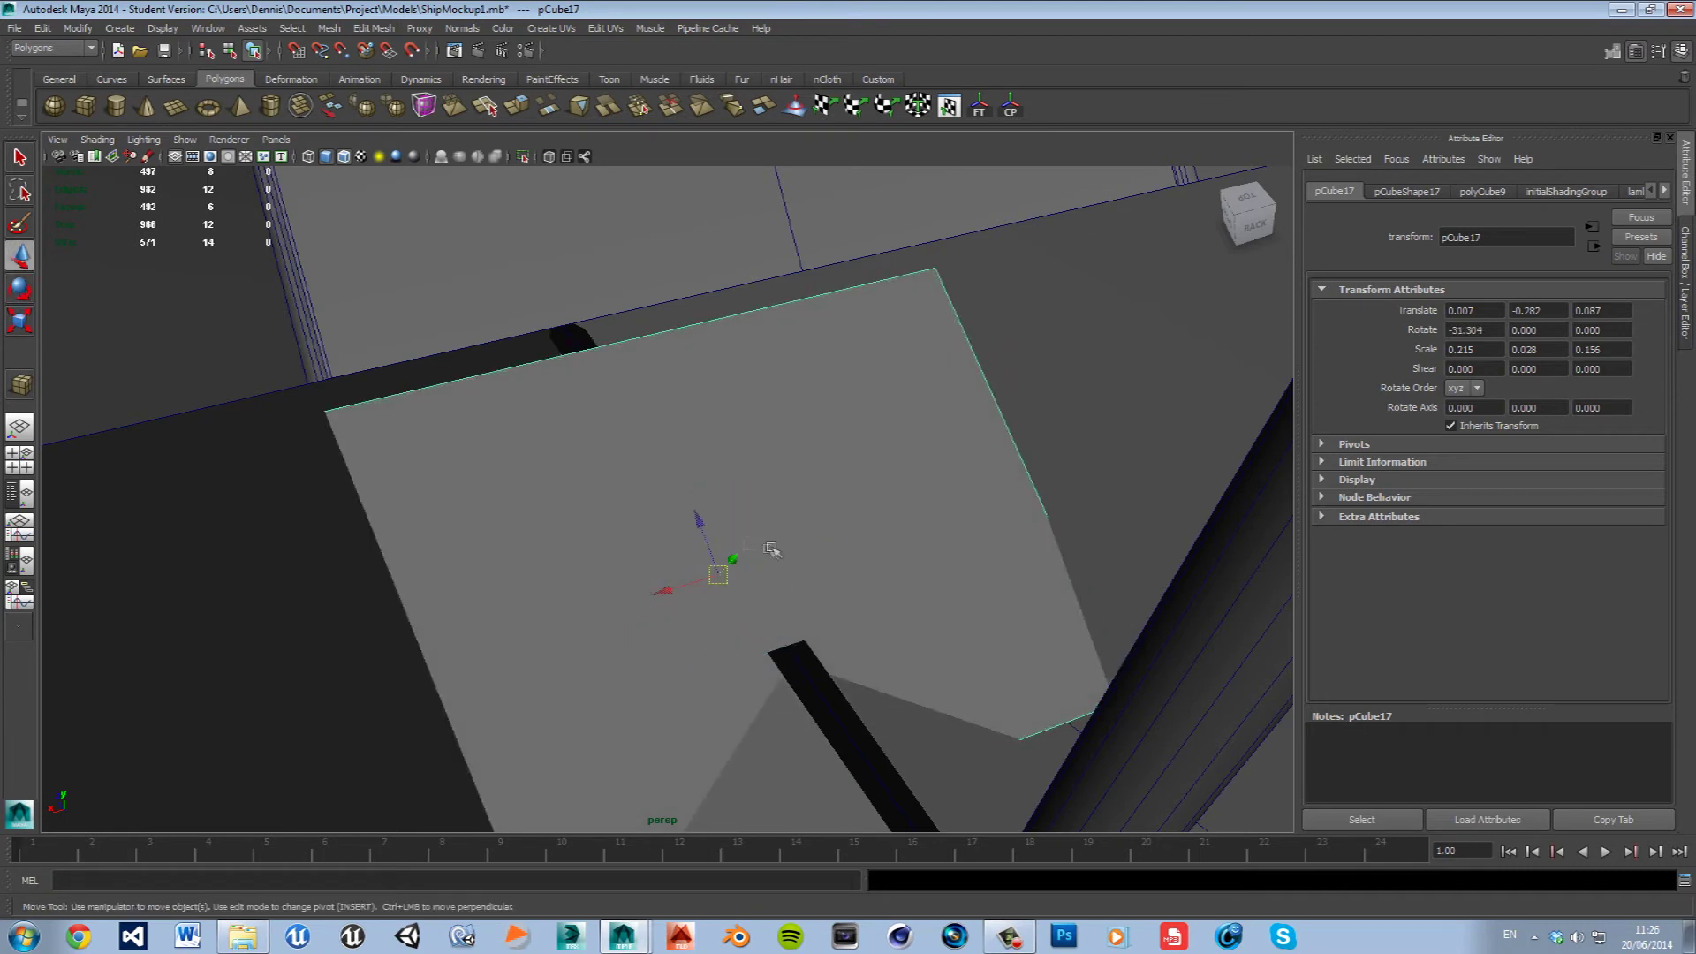
pyautogui.click(770, 550)
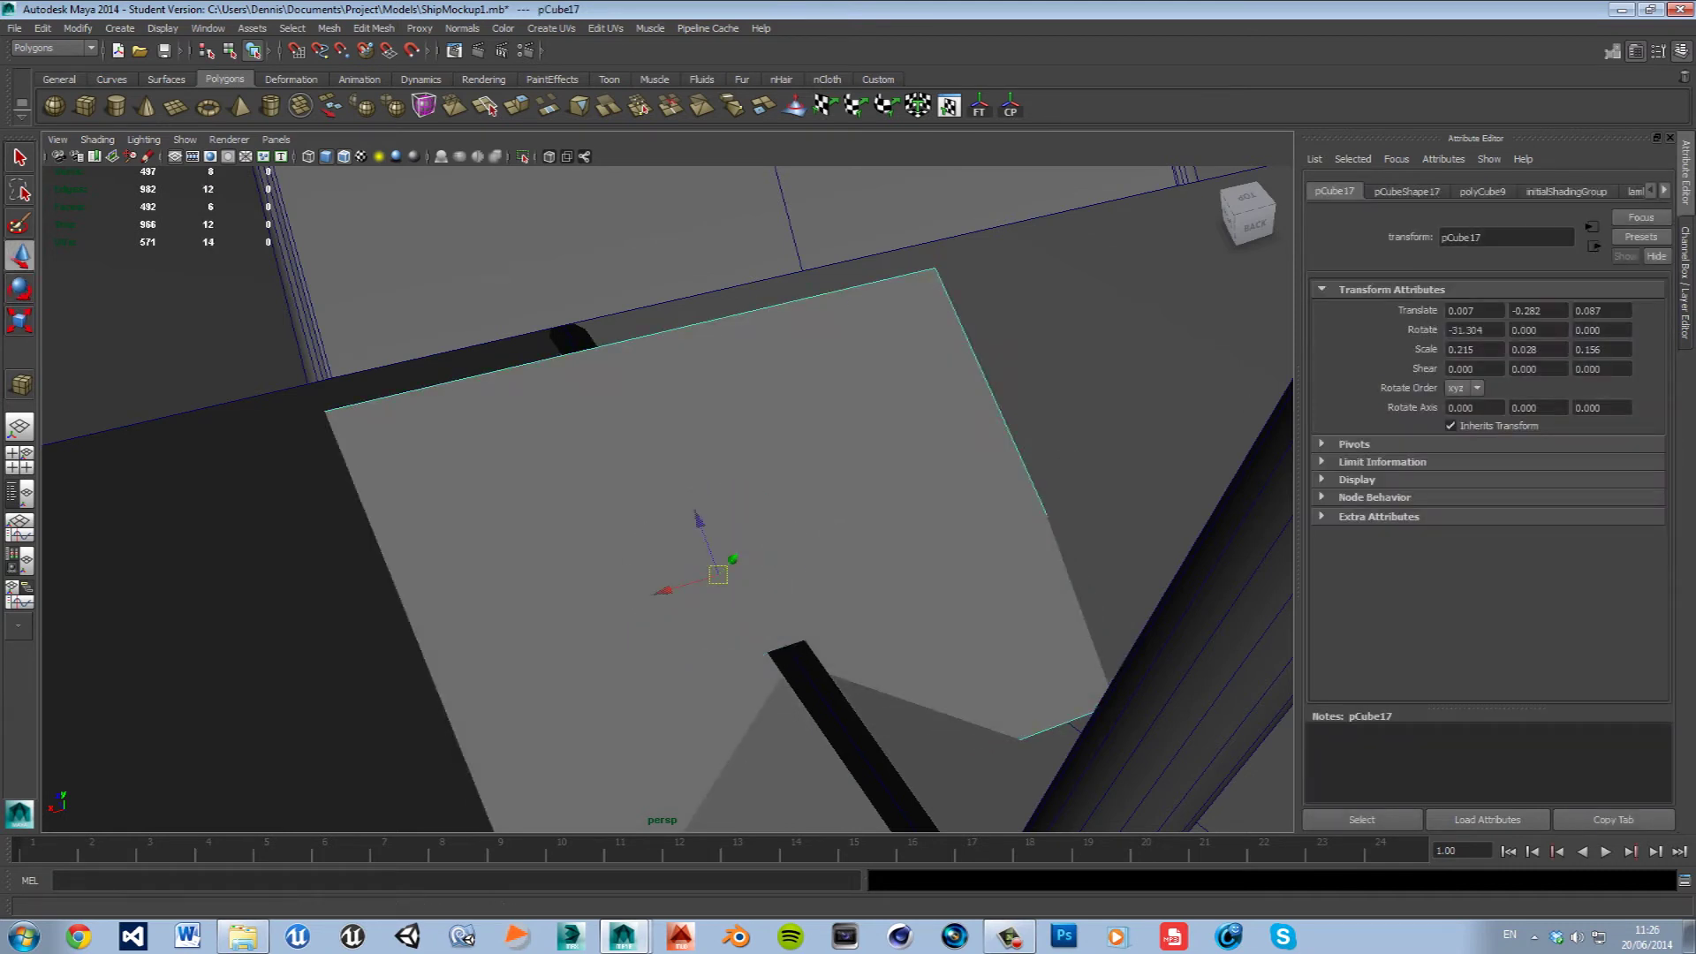
pyautogui.click(1685, 278)
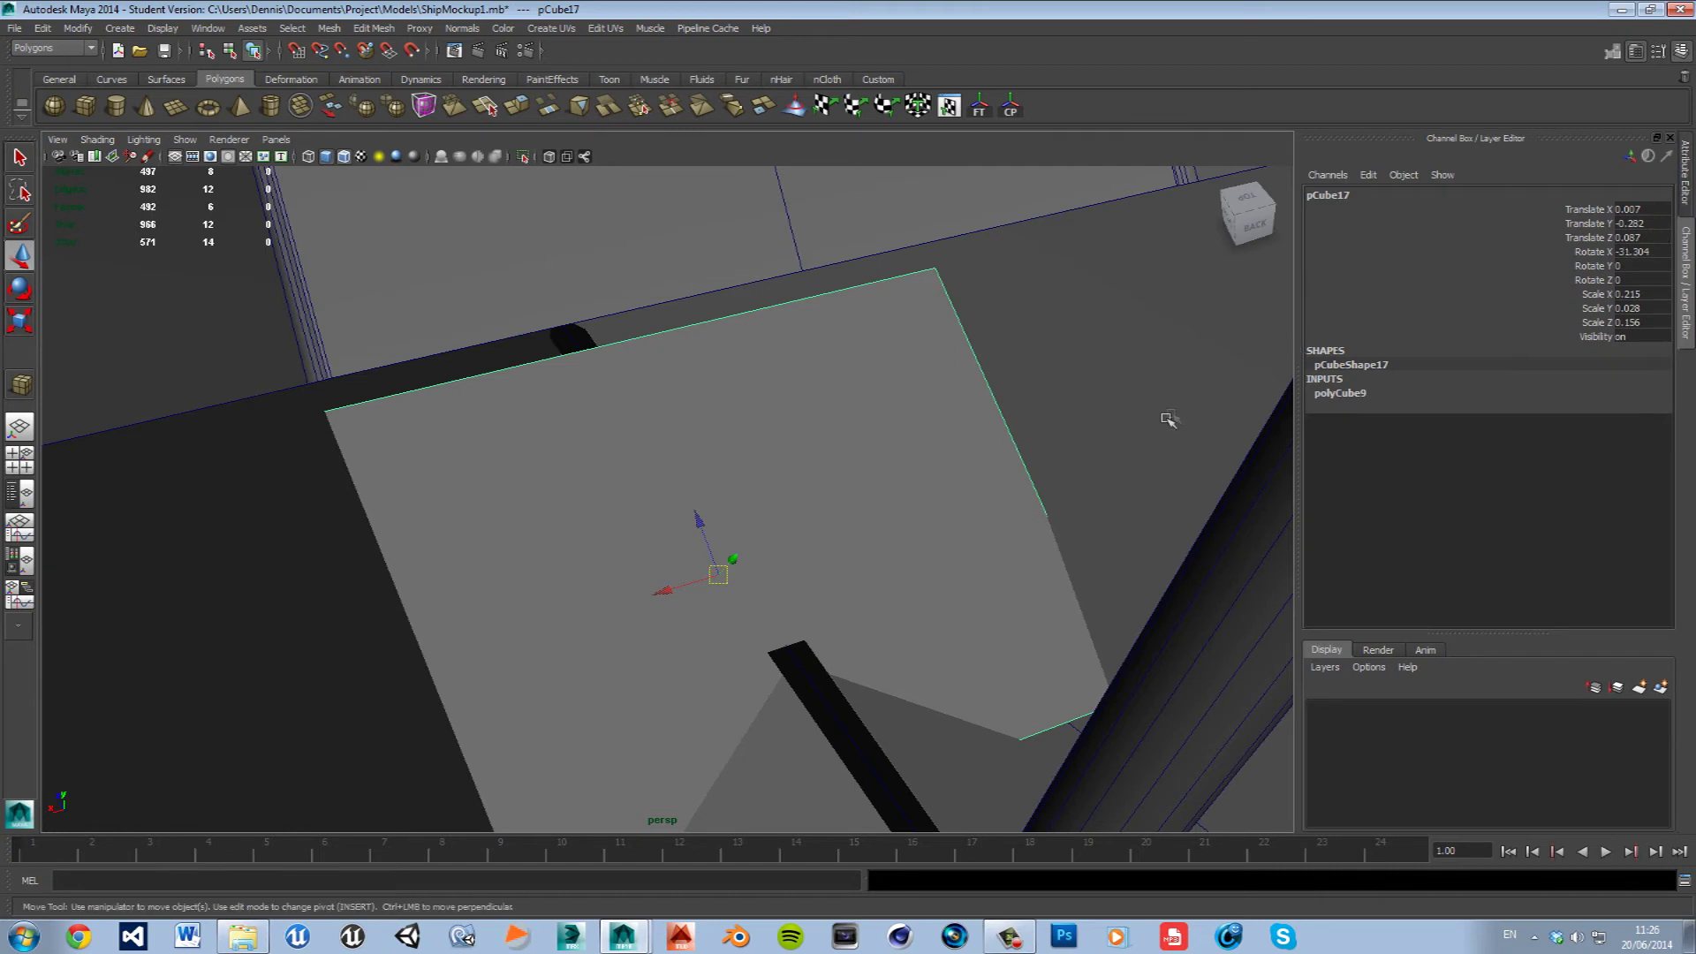
pyautogui.moveTo(737, 560)
pyautogui.mouseDown()
pyautogui.moveTo(809, 551)
pyautogui.moveTo(1009, 578)
pyautogui.moveTo(966, 595)
pyautogui.mouseUp()
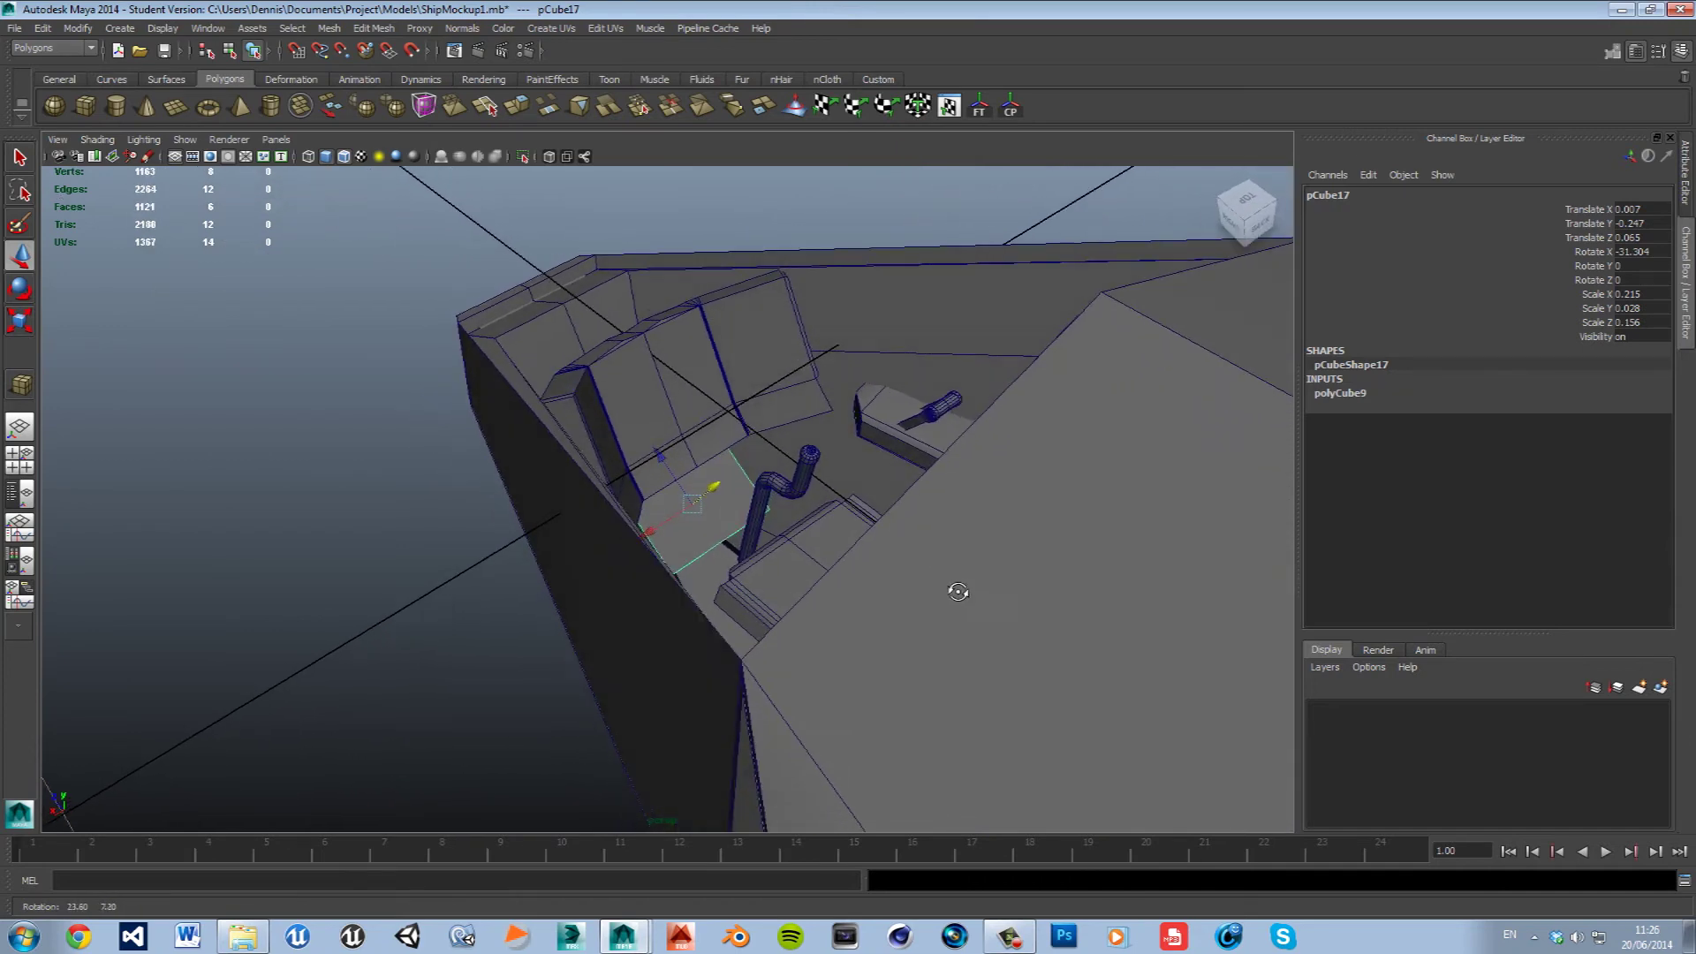
pyautogui.keyDown('alt'); pyautogui.moveTo(965, 595); pyautogui.dragTo(795, 583); pyautogui.keyUp('alt')
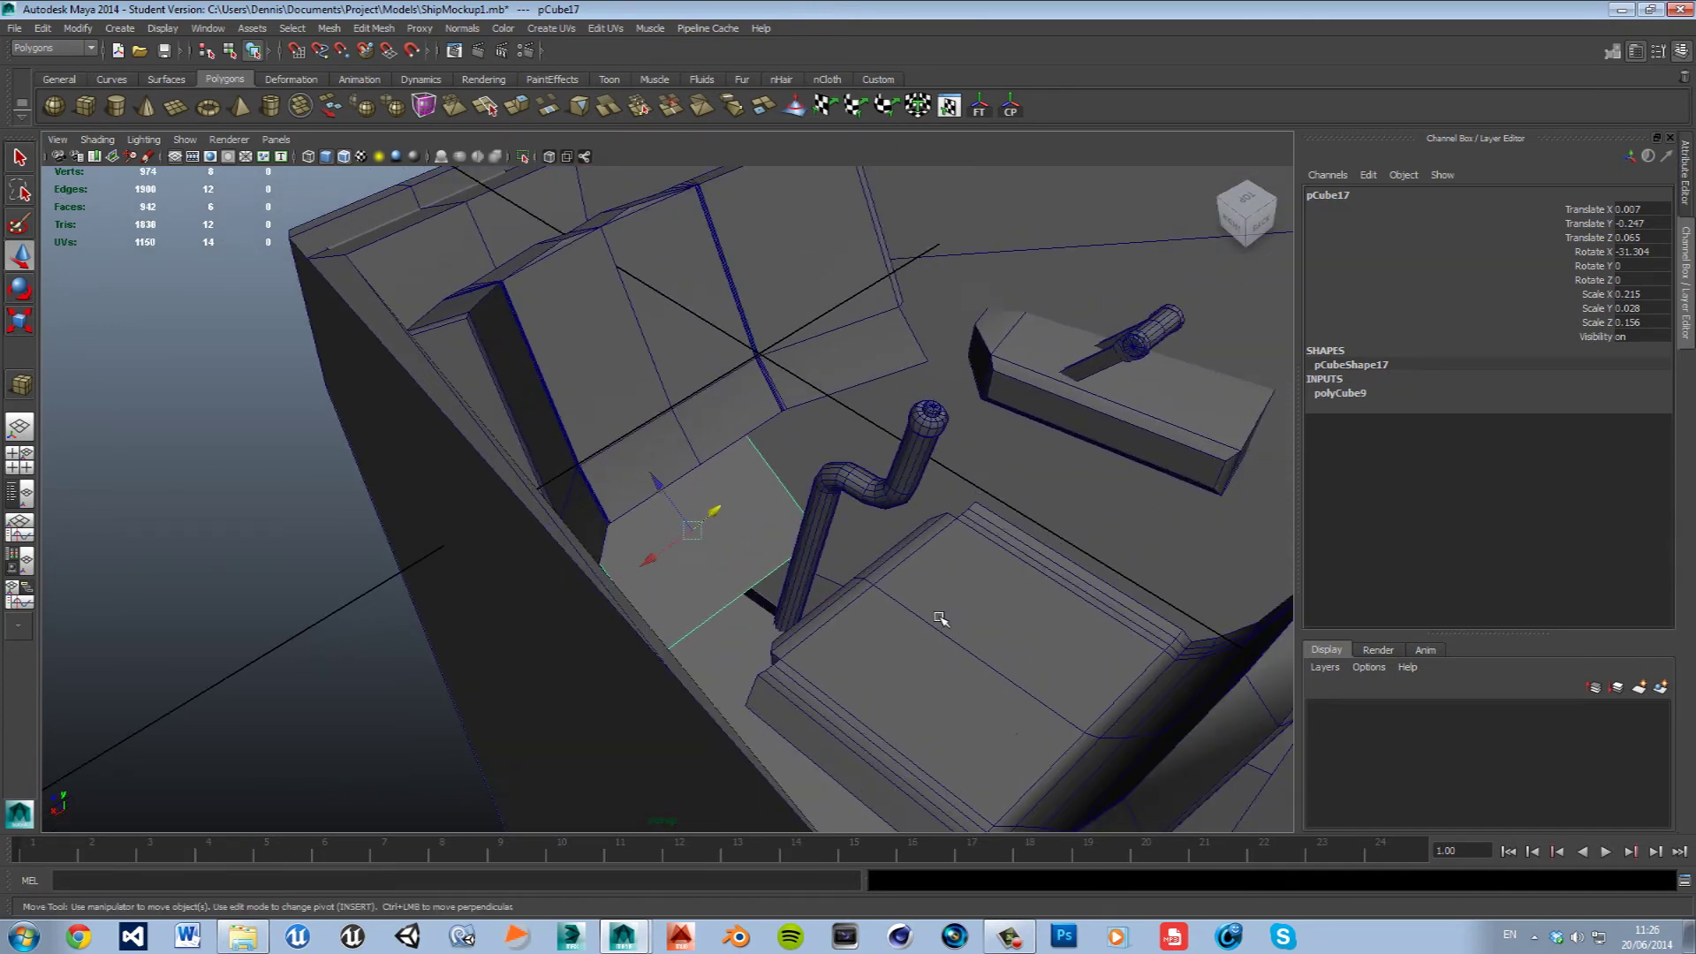
pyautogui.press('r')
pyautogui.moveTo(627, 575)
pyautogui.mouseDown()
pyautogui.moveTo(688, 575)
pyautogui.moveTo(691, 515)
pyautogui.mouseUp()
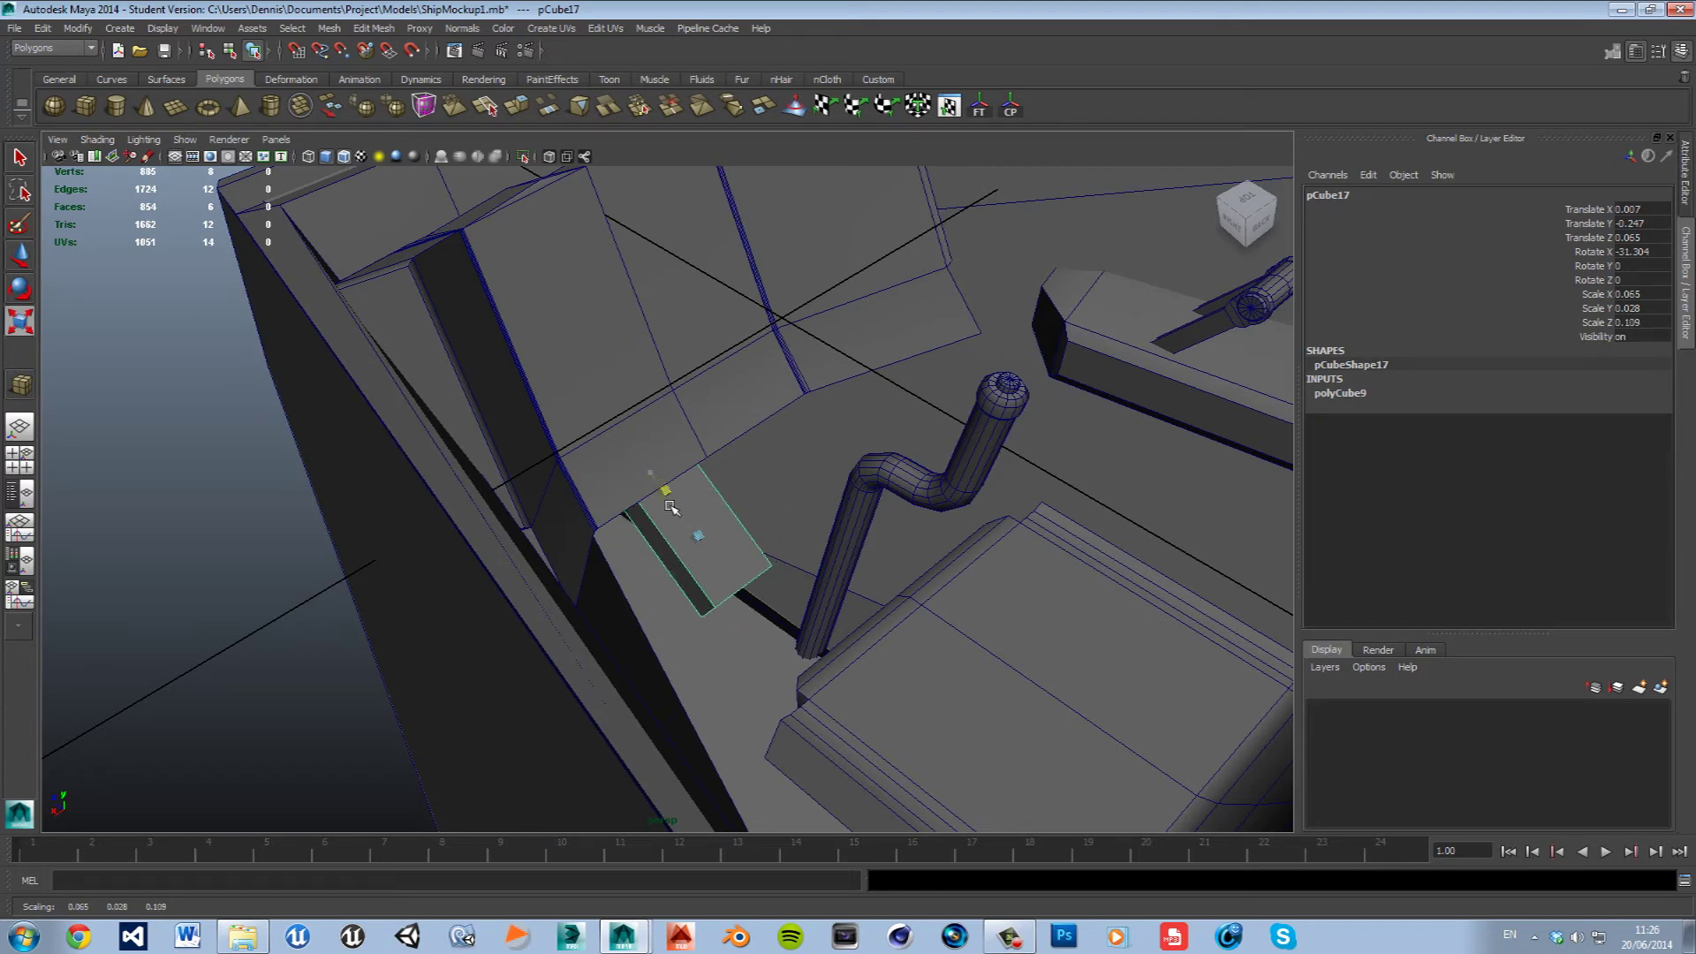
# Slide the footrest toward one foot position and duplicate it with Ctrl+D for the other foot.
pyautogui.press('w')
pyautogui.moveTo(640, 577)
pyautogui.mouseDown()
pyautogui.moveTo(650, 591)
pyautogui.moveTo(627, 584)
pyautogui.moveTo(682, 563)
pyautogui.moveTo(689, 584)
pyautogui.mouseUp()
pyautogui.hotkey('ctrl', 'd')
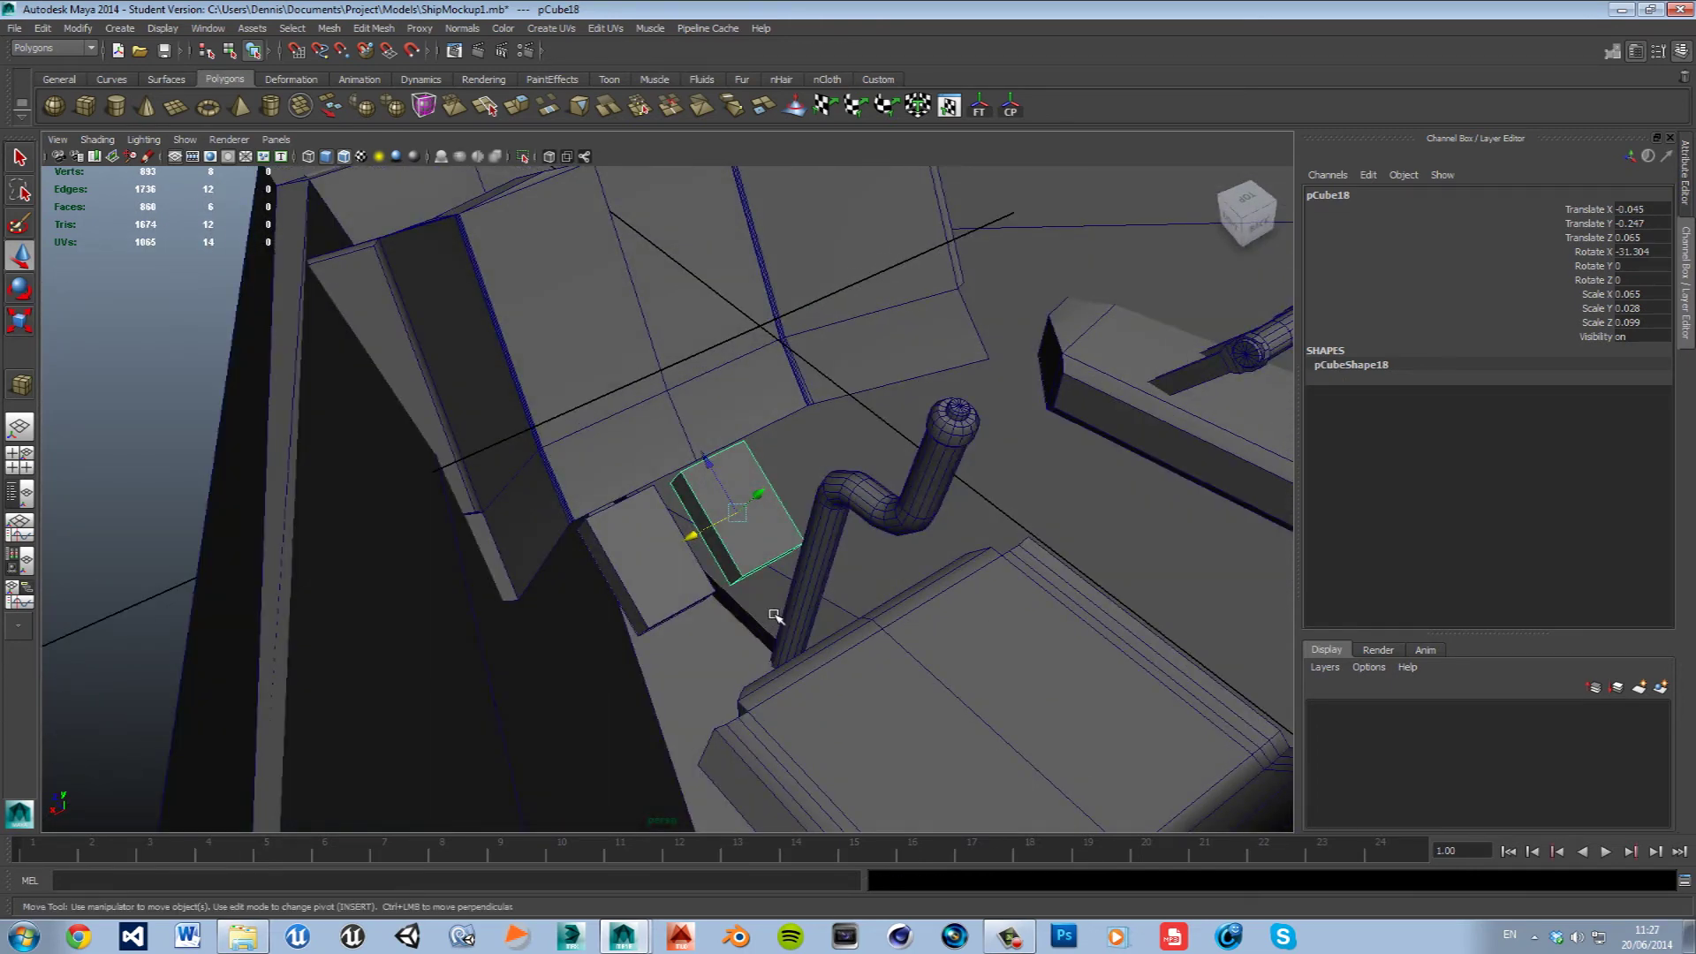
pyautogui.click(685, 592)
pyautogui.press('f')
# Extrude the first footrest's top face and scale the new face inward to taper it.
pyautogui.moveTo(743, 583)
pyautogui.keyDown('alt'); pyautogui.mouseDown()
pyautogui.moveTo(874, 619)
pyautogui.moveTo(566, 564)
pyautogui.moveTo(667, 578)
pyautogui.moveTo(563, 548)
pyautogui.mouseUp(); pyautogui.keyUp('alt')
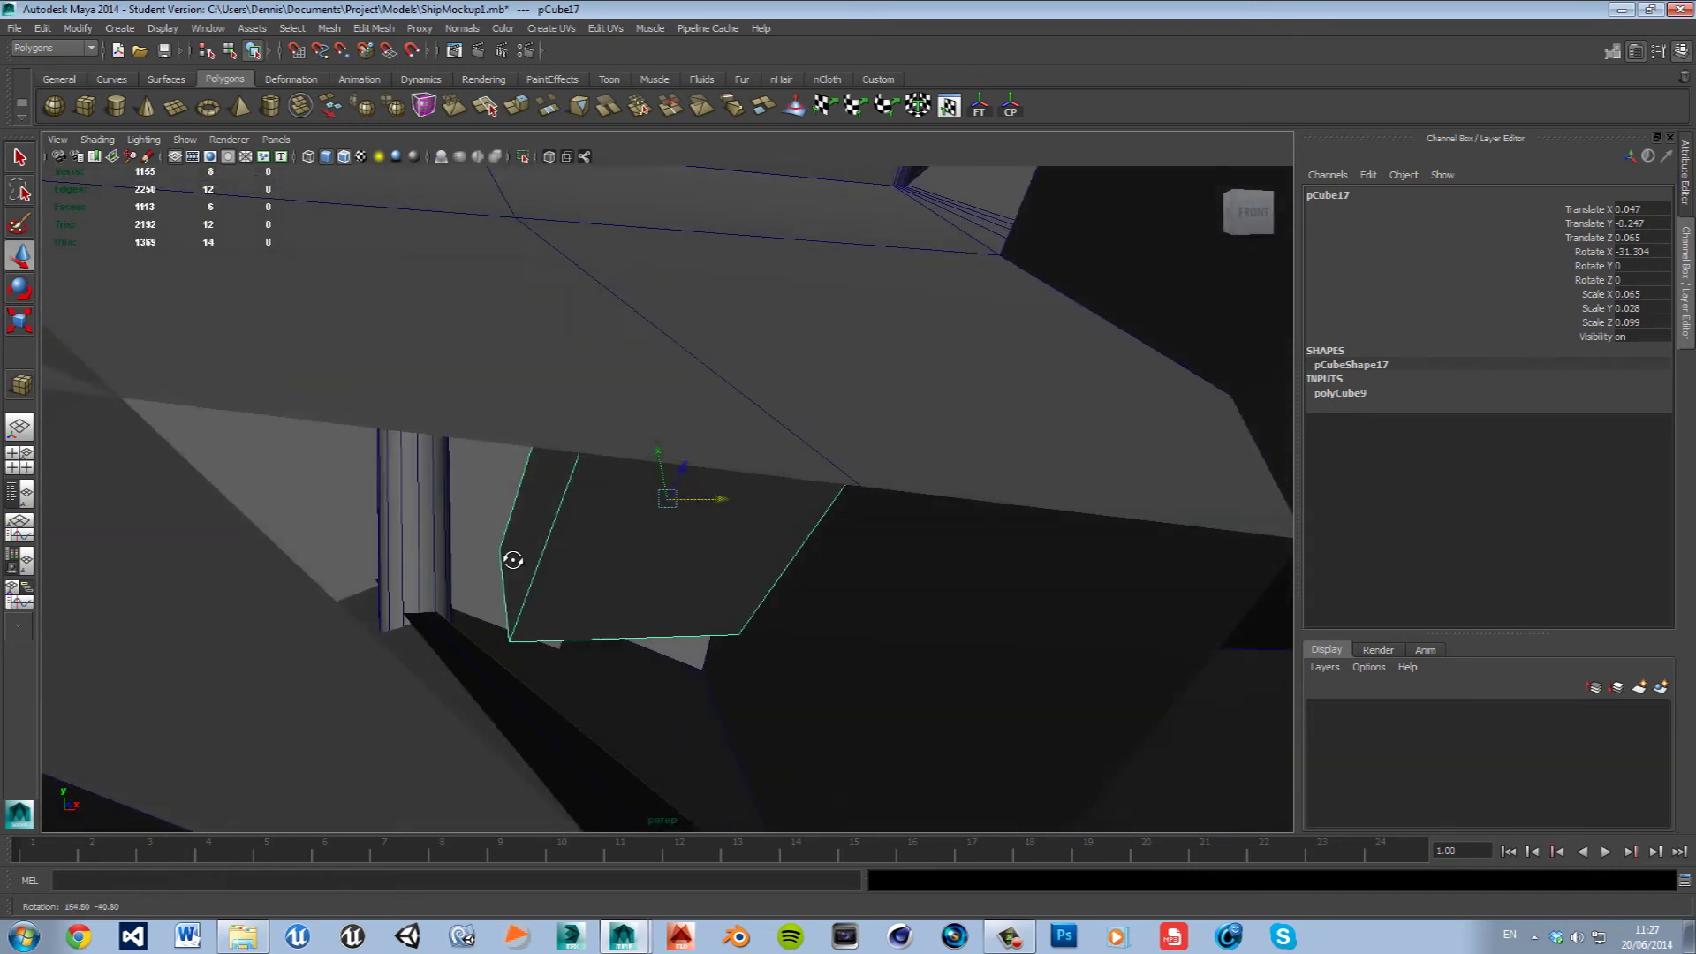
pyautogui.moveTo(564, 549); pyautogui.dragTo(583, 611, button='right')
pyautogui.click(663, 530)
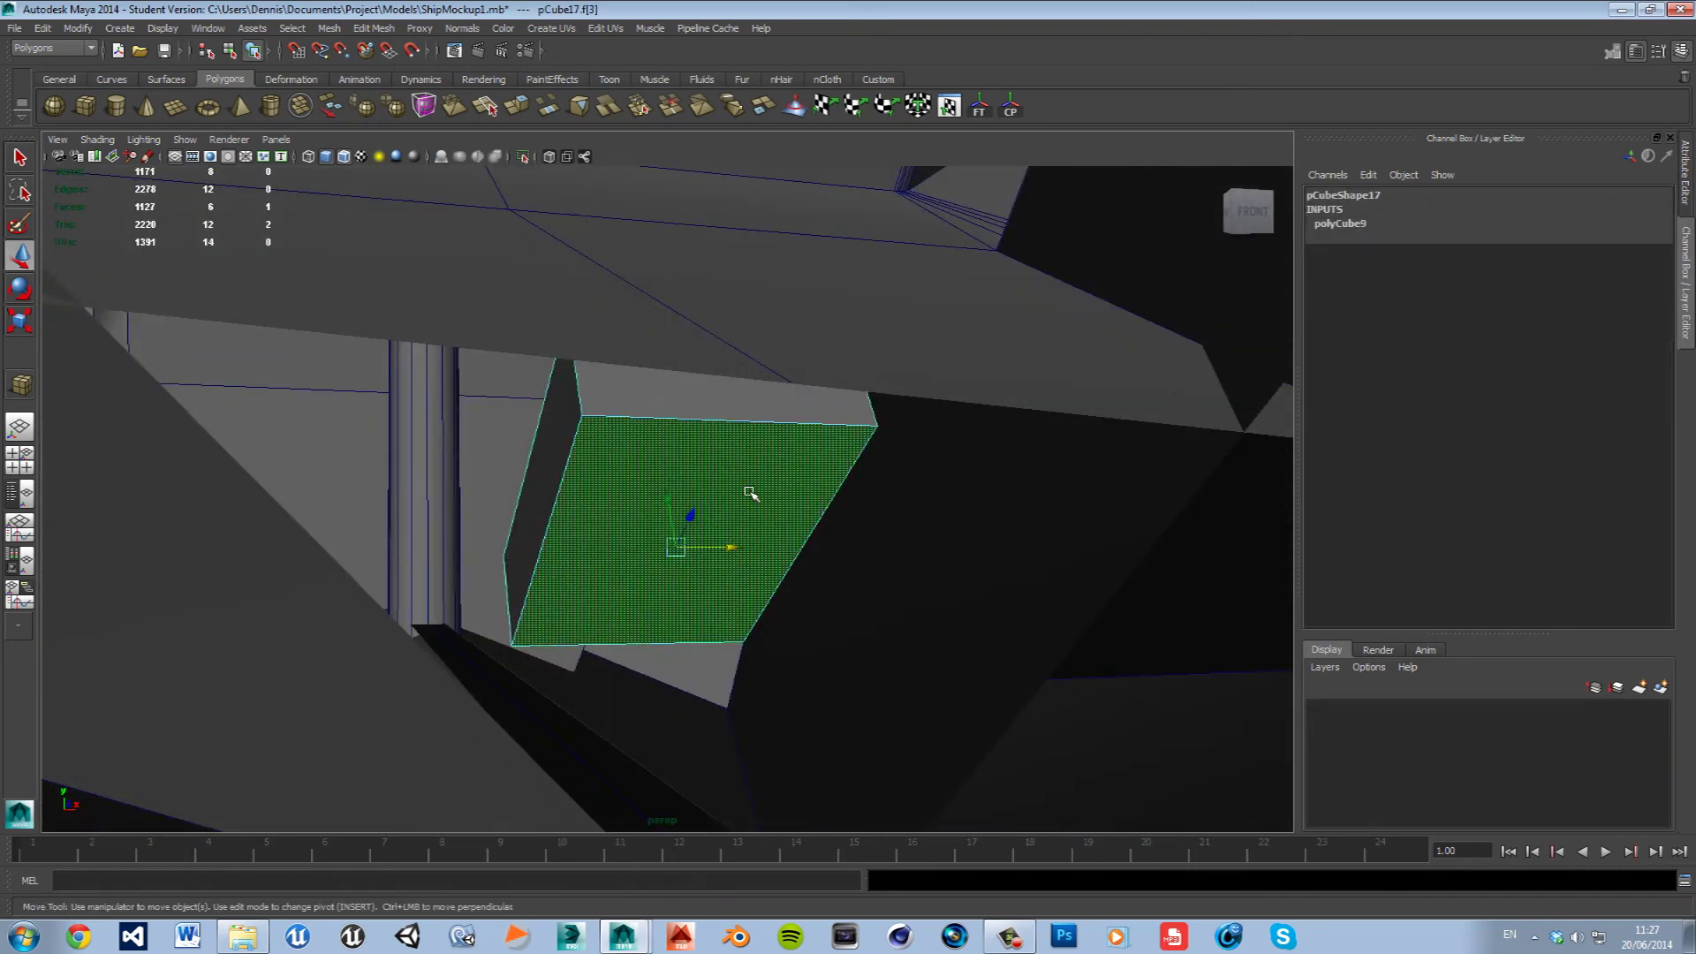
pyautogui.keyDown('shift'); pyautogui.moveTo(738, 531); pyautogui.dragTo(745, 524, button='right'); pyautogui.keyUp('shift')
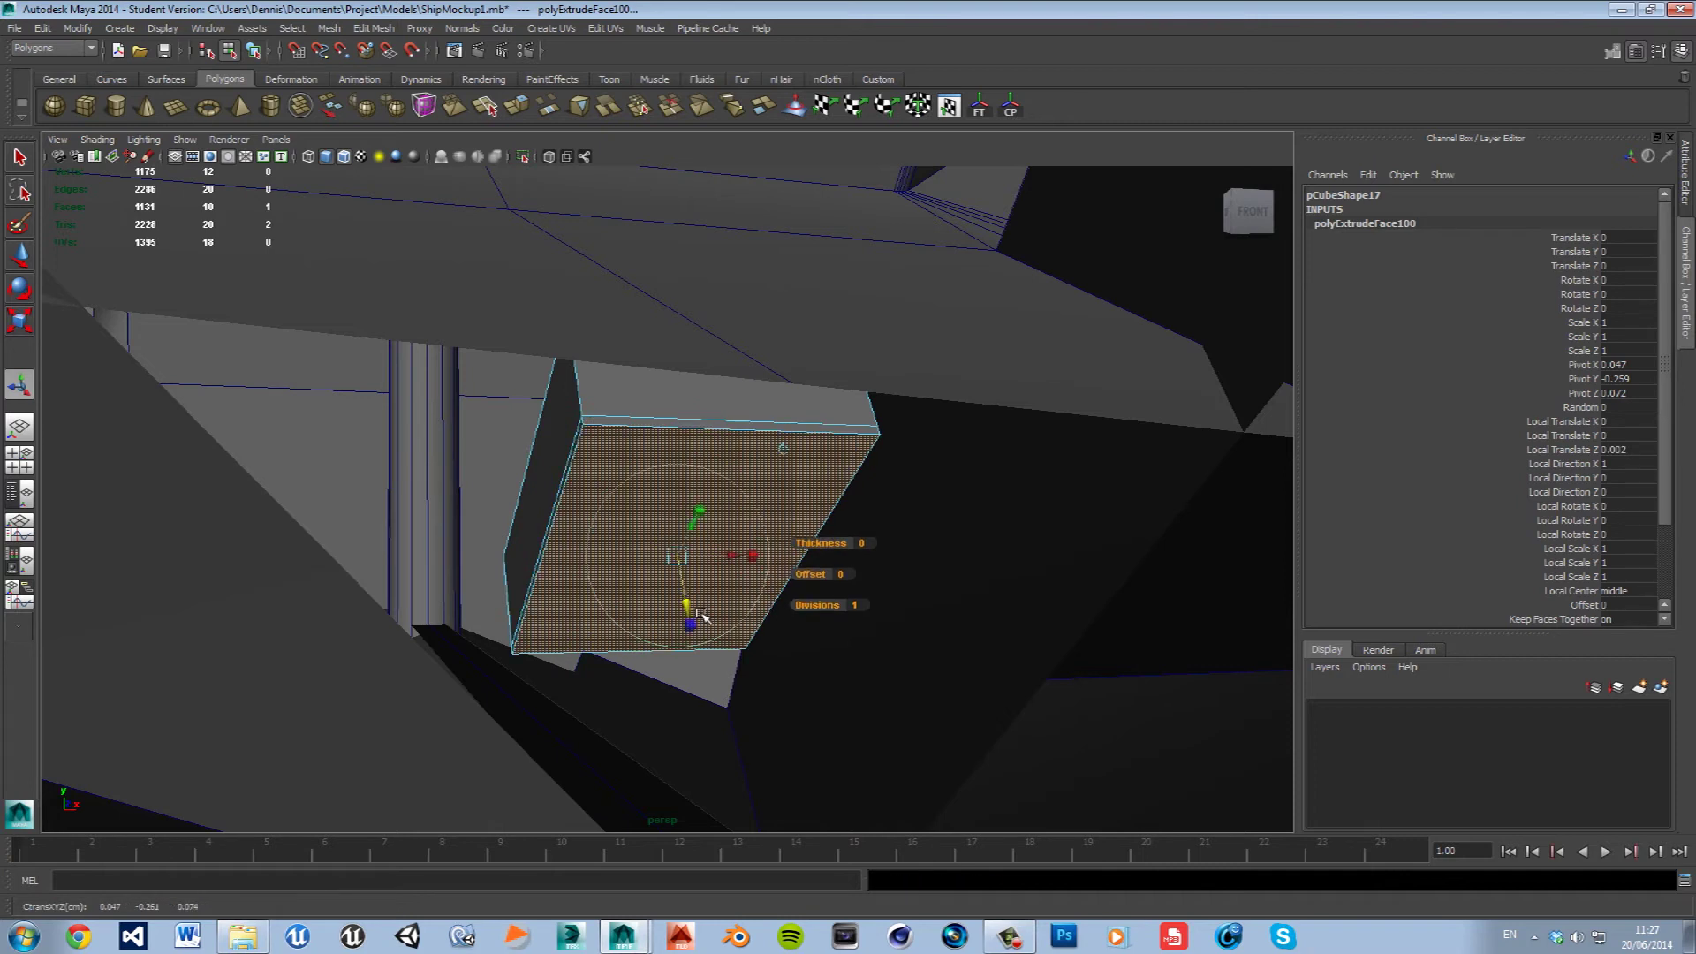
pyautogui.press('r')
pyautogui.moveTo(679, 578); pyautogui.dragTo(616, 592)
# Extrude again outward into a raised block and move its bottom face up to shorten the pedal.
pyautogui.keyDown('shift'); pyautogui.moveTo(659, 570); pyautogui.dragTo(743, 517, button='right'); pyautogui.keyUp('shift')
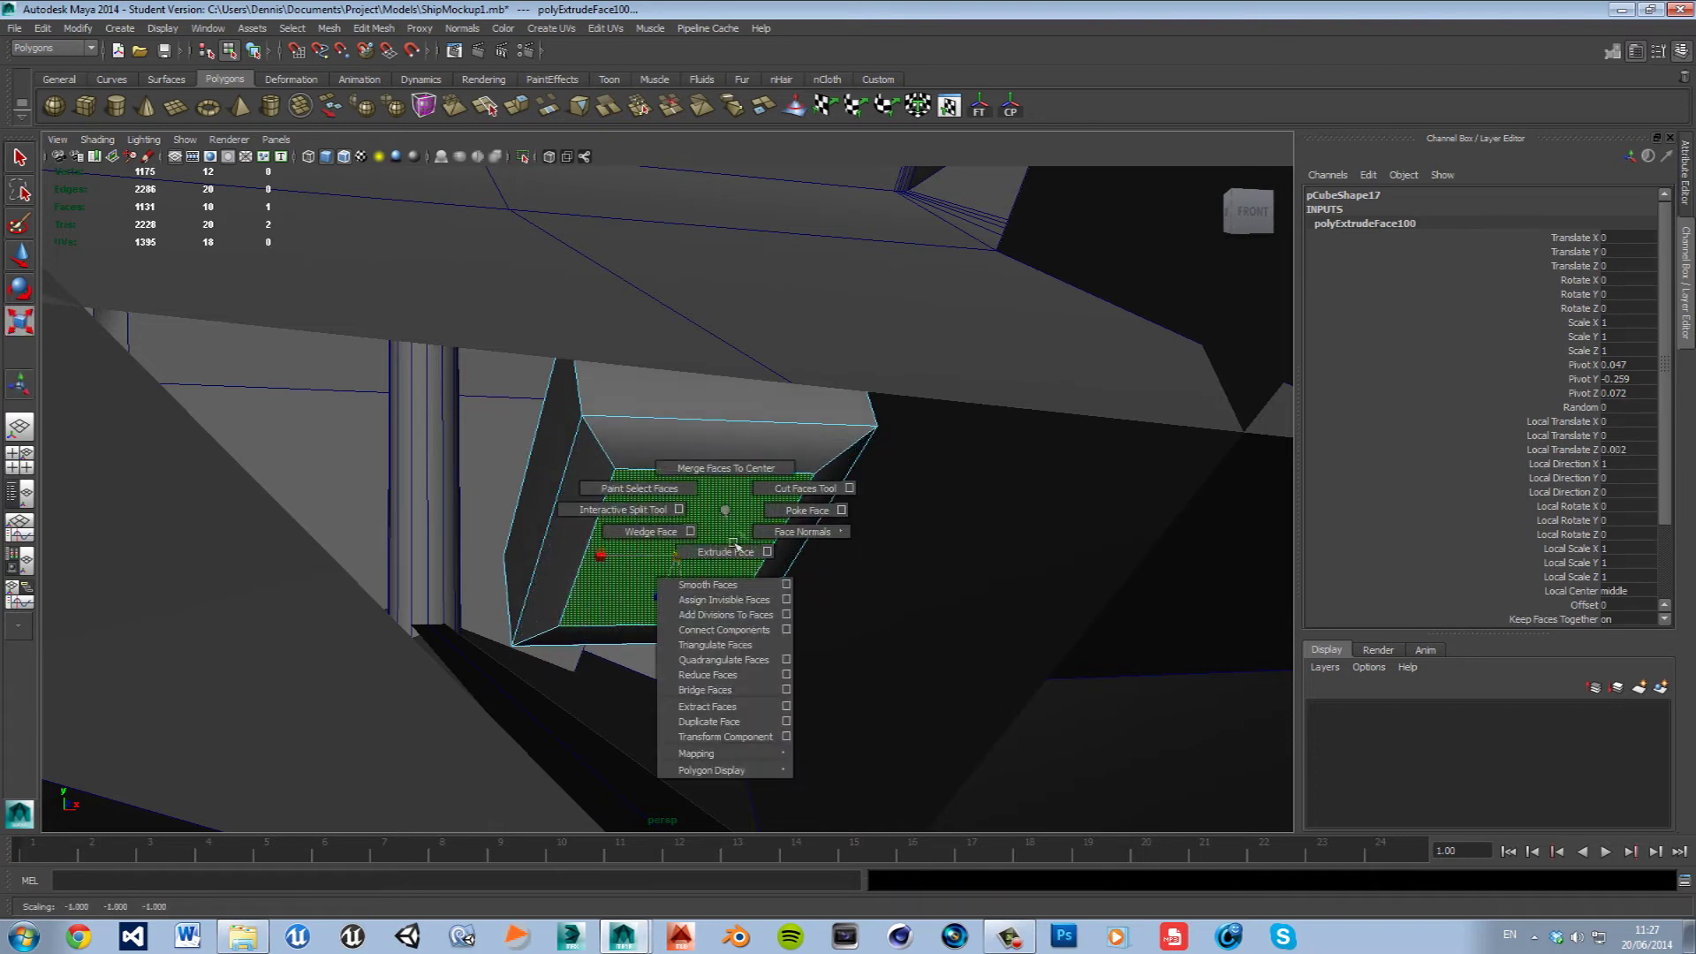
pyautogui.moveTo(689, 583); pyautogui.dragTo(766, 944)
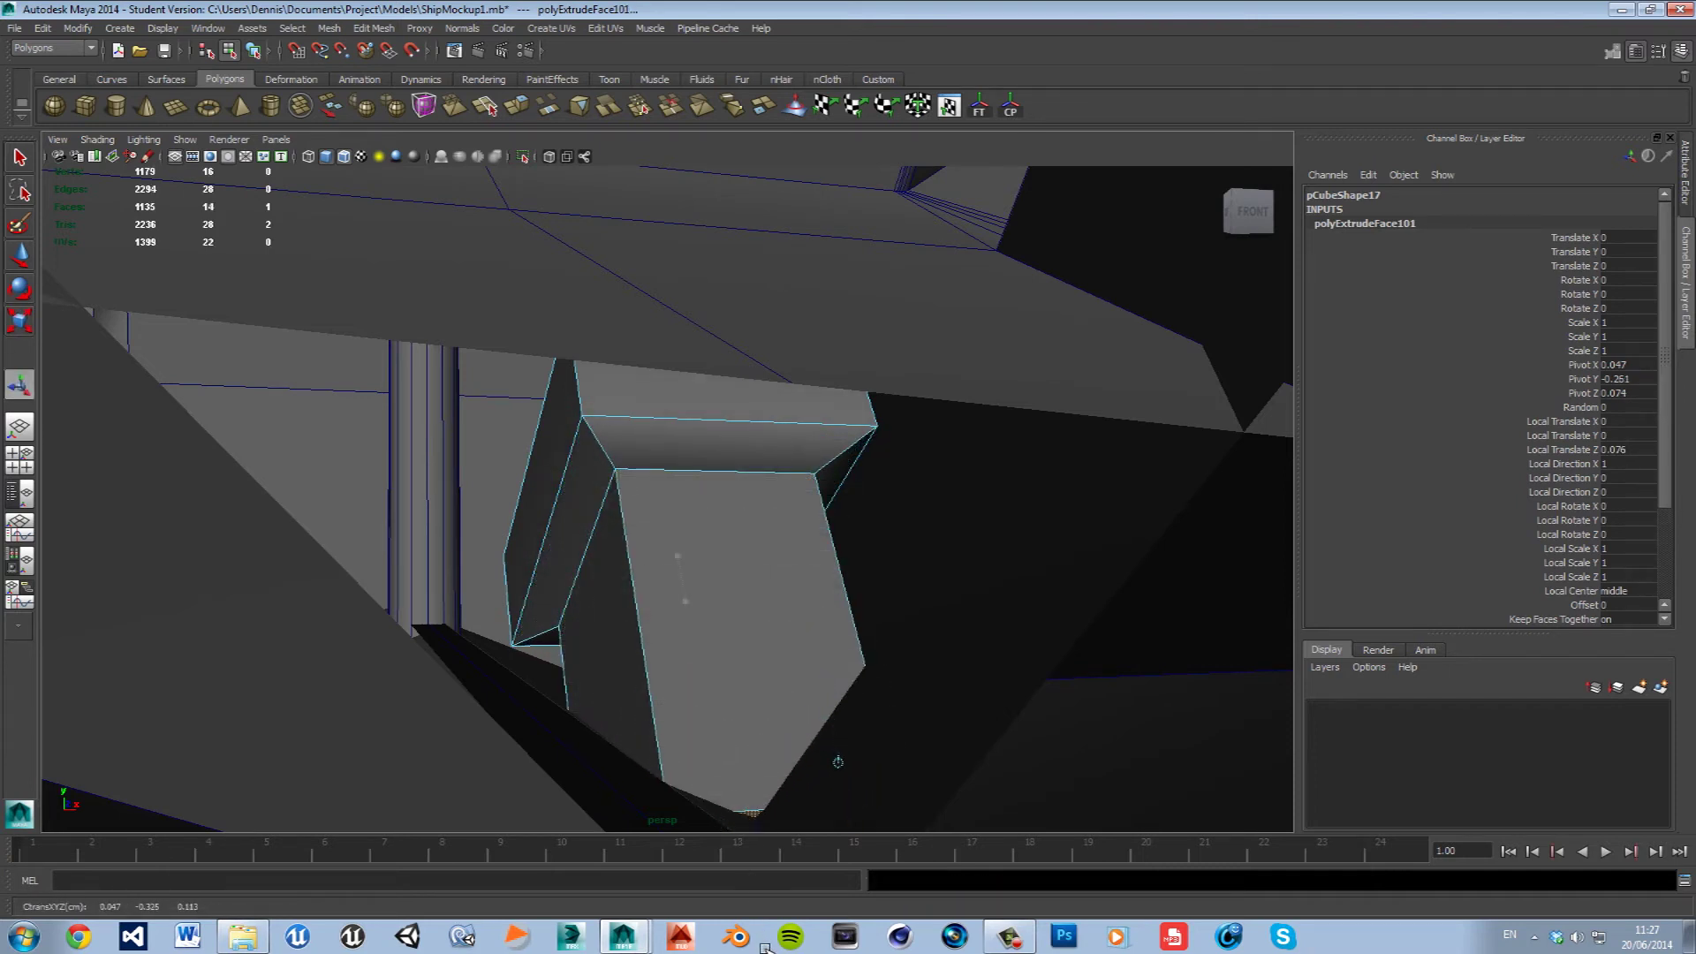
pyautogui.moveTo(831, 837)
pyautogui.keyDown('alt'); pyautogui.mouseDown()
pyautogui.moveTo(914, 570)
pyautogui.moveTo(795, 736)
pyautogui.mouseUp(); pyautogui.keyUp('alt')
pyautogui.press('e')
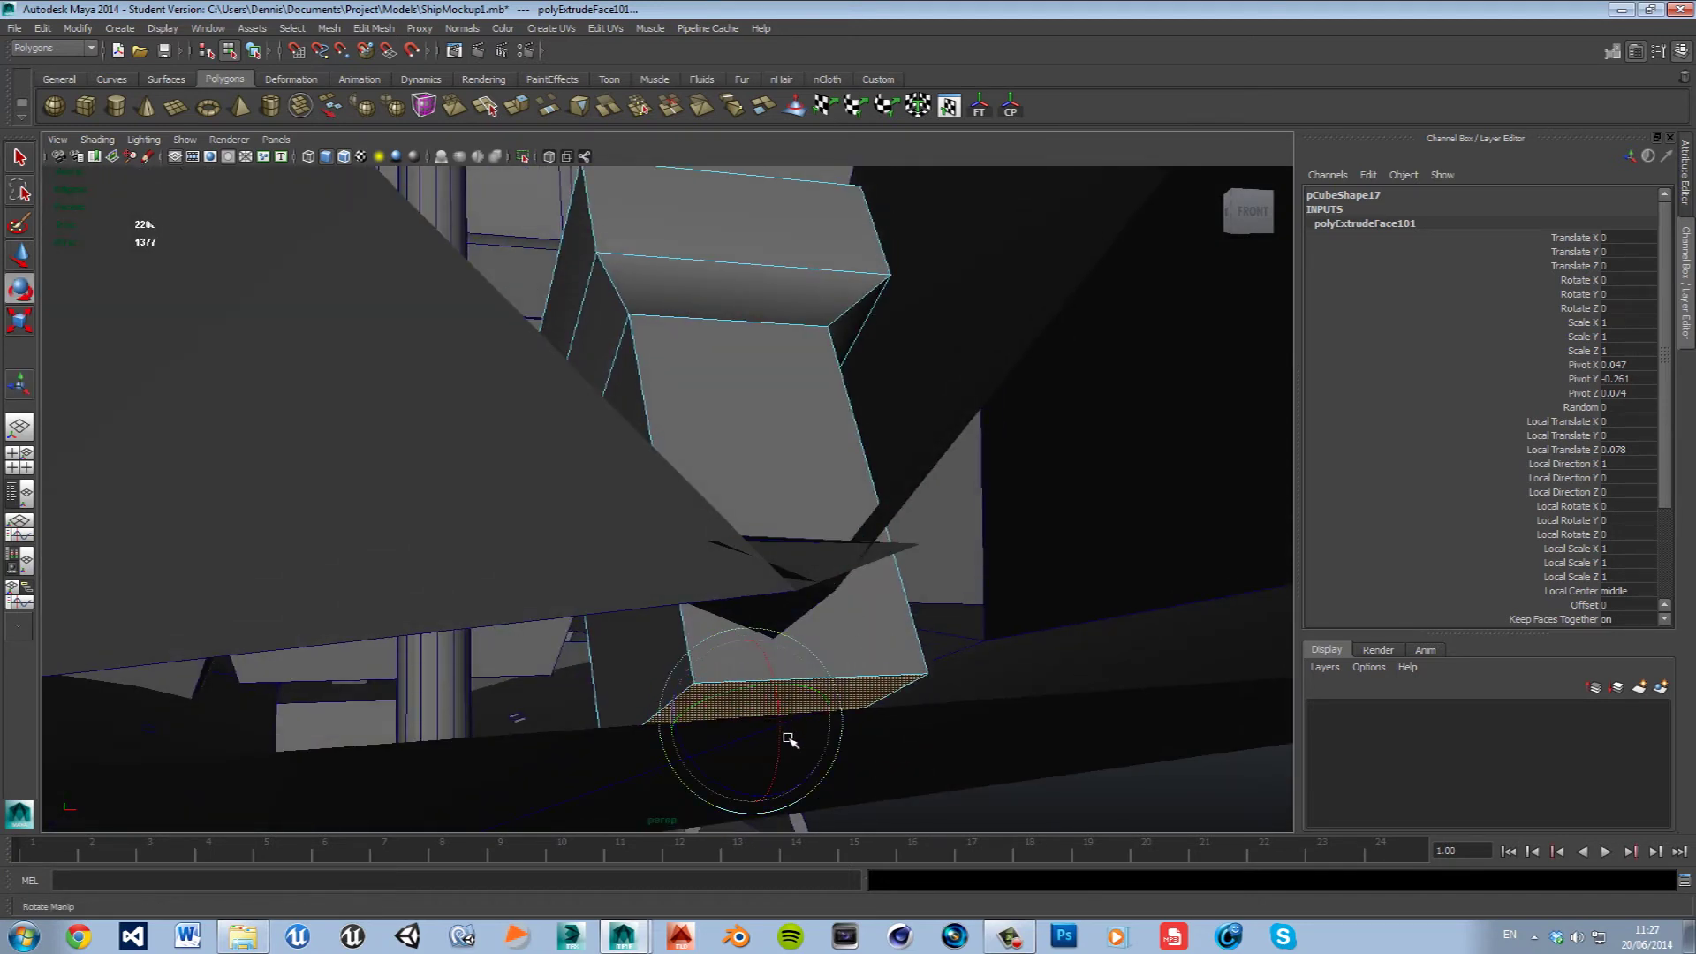
pyautogui.press('w')
pyautogui.moveTo(772, 703); pyautogui.dragTo(754, 644)
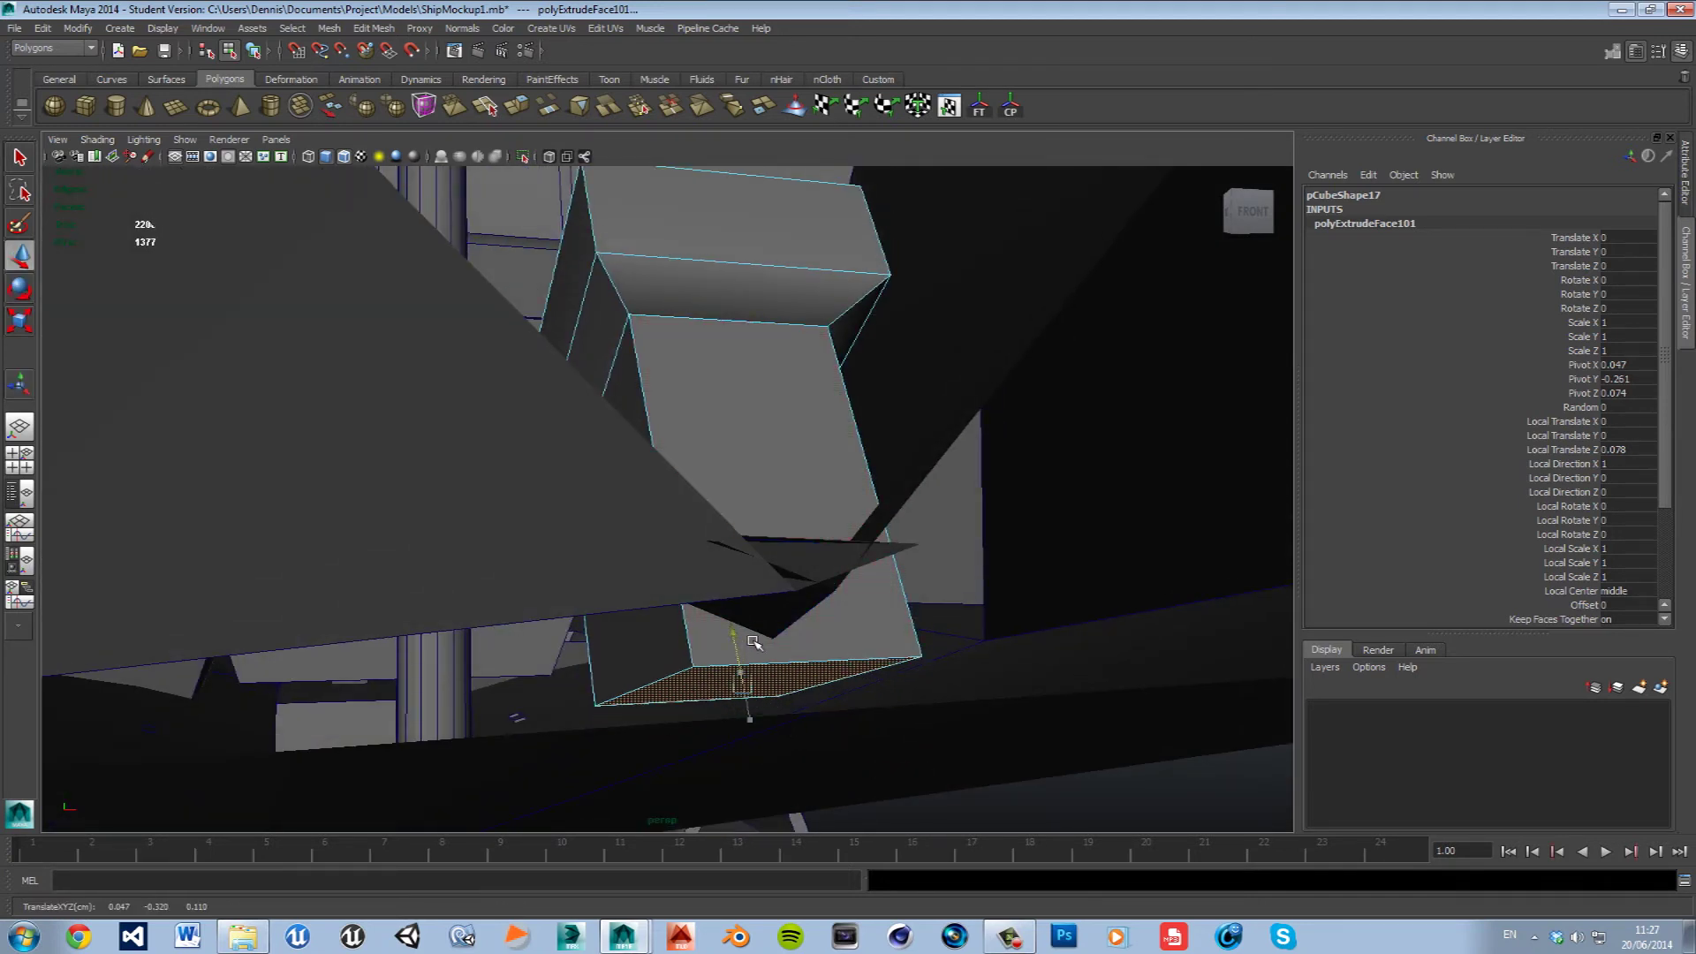
pyautogui.click(795, 438)
pyautogui.moveTo(803, 593)
pyautogui.keyDown('alt'); pyautogui.mouseDown()
pyautogui.moveTo(848, 549)
pyautogui.moveTo(874, 558)
pyautogui.mouseUp(); pyautogui.keyUp('alt')
pyautogui.moveTo(795, 544); pyautogui.dragTo(862, 531, button='right')
# In object mode, slide the duplicate footrest pCube18 to Translate X -0.03 beside the pedal block.
pyautogui.moveTo(861, 557)
pyautogui.keyDown('alt'); pyautogui.mouseDown()
pyautogui.moveTo(775, 614)
pyautogui.moveTo(1010, 627)
pyautogui.mouseUp(); pyautogui.keyUp('alt')
pyautogui.click(779, 413)
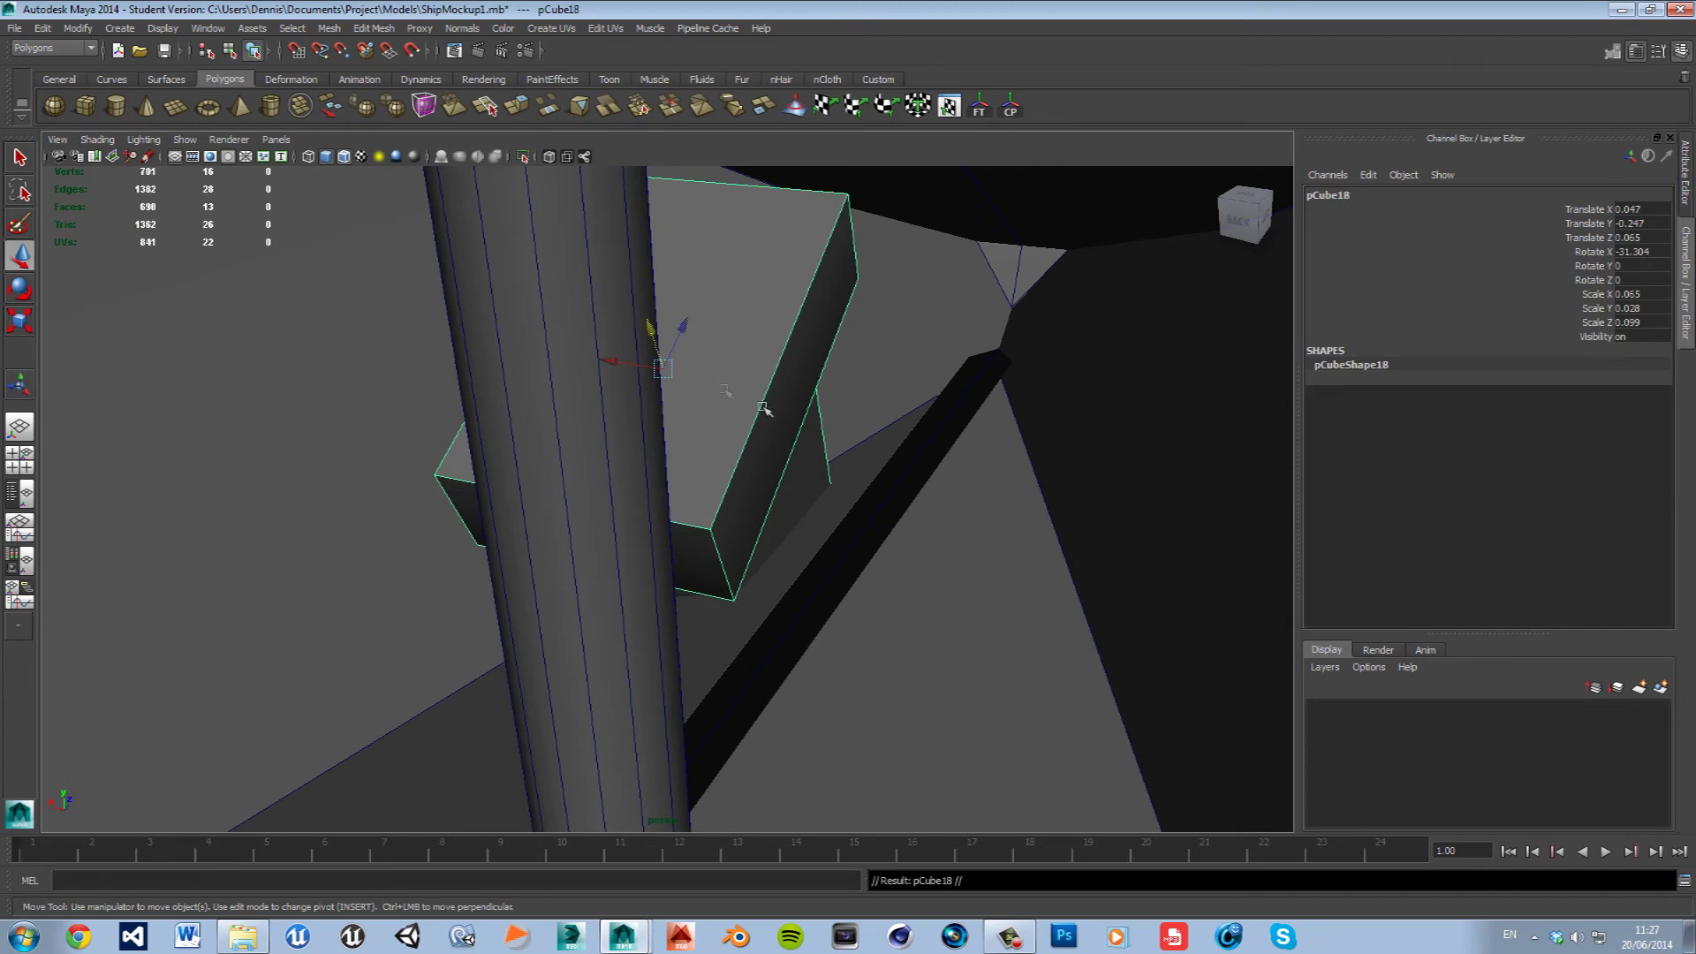
pyautogui.moveTo(627, 368)
pyautogui.mouseDown()
pyautogui.moveTo(934, 496)
pyautogui.moveTo(715, 417)
pyautogui.mouseUp()
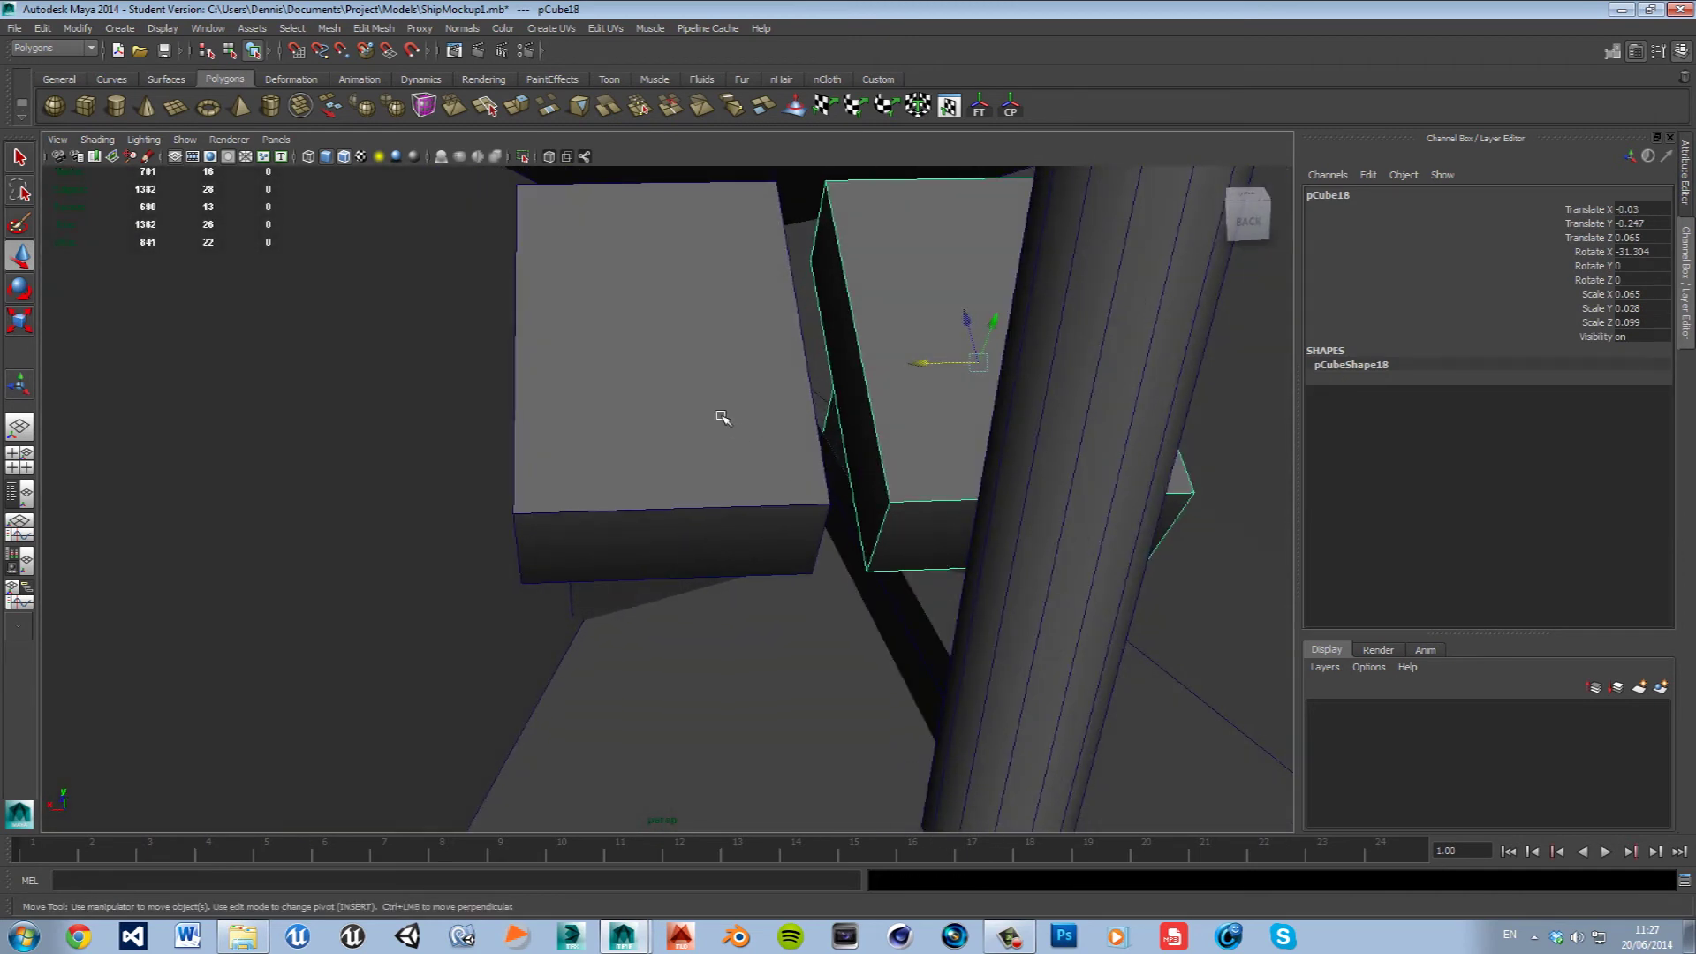
pyautogui.moveTo(708, 404); pyautogui.dragTo(729, 446, button='right')
pyautogui.click(936, 341)
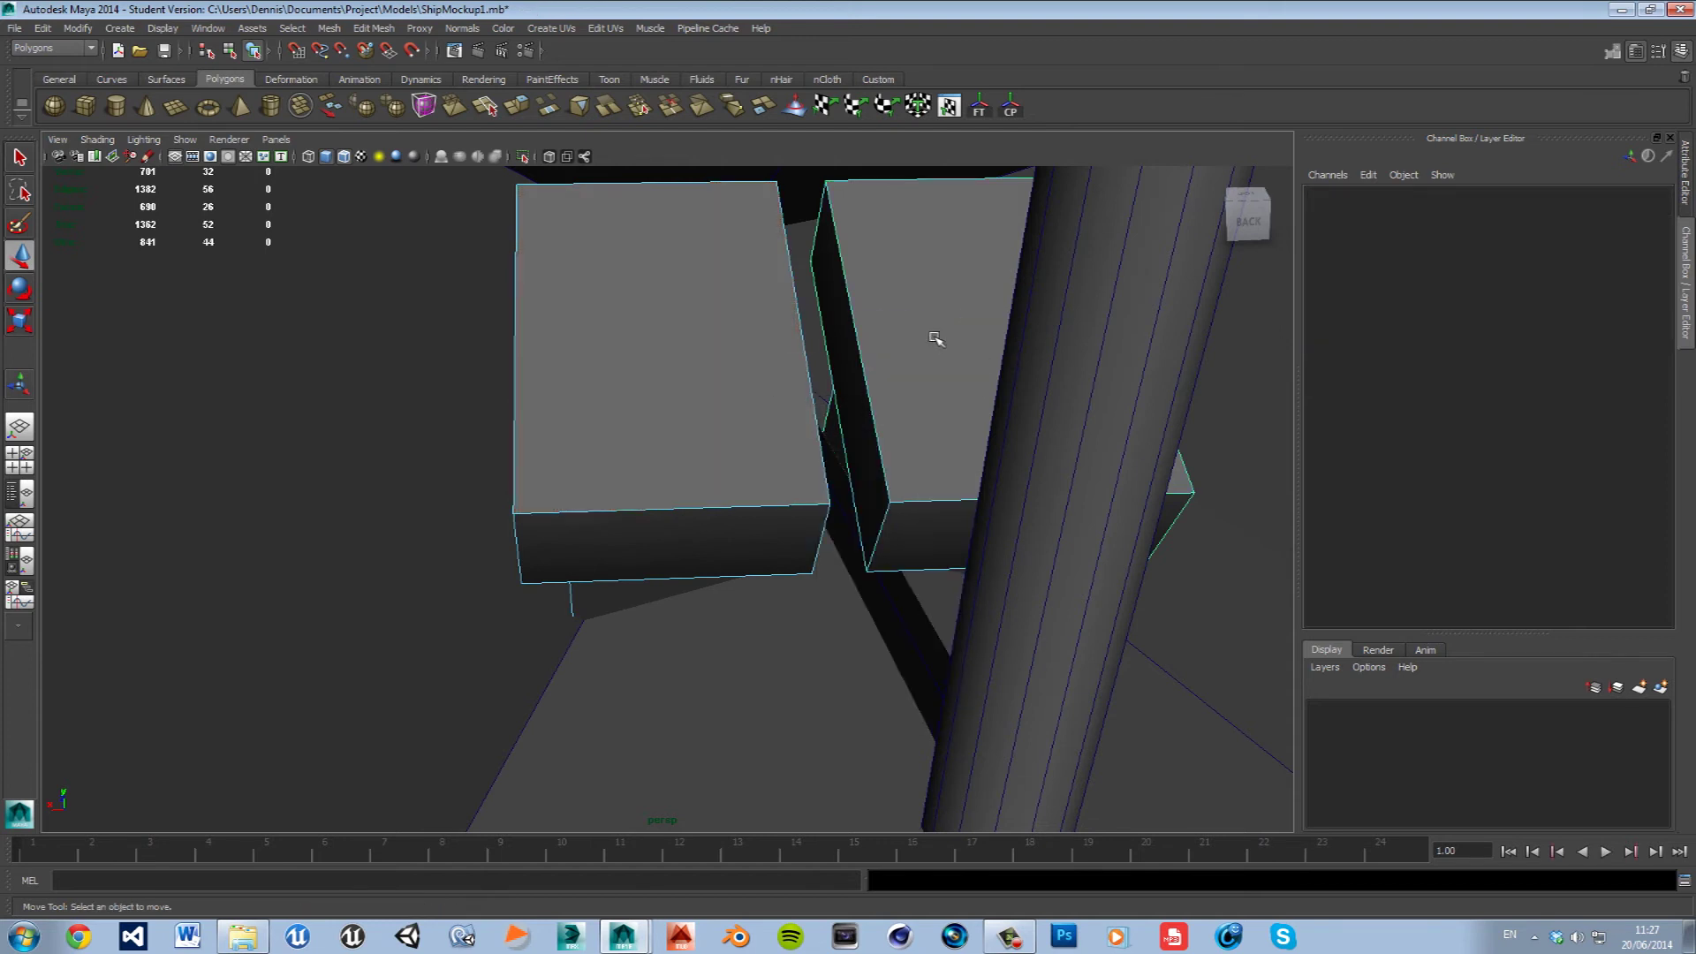
pyautogui.rightClick(901, 339)
pyautogui.keyDown('ctrl'); pyautogui.click(915, 332); pyautogui.keyUp('ctrl')
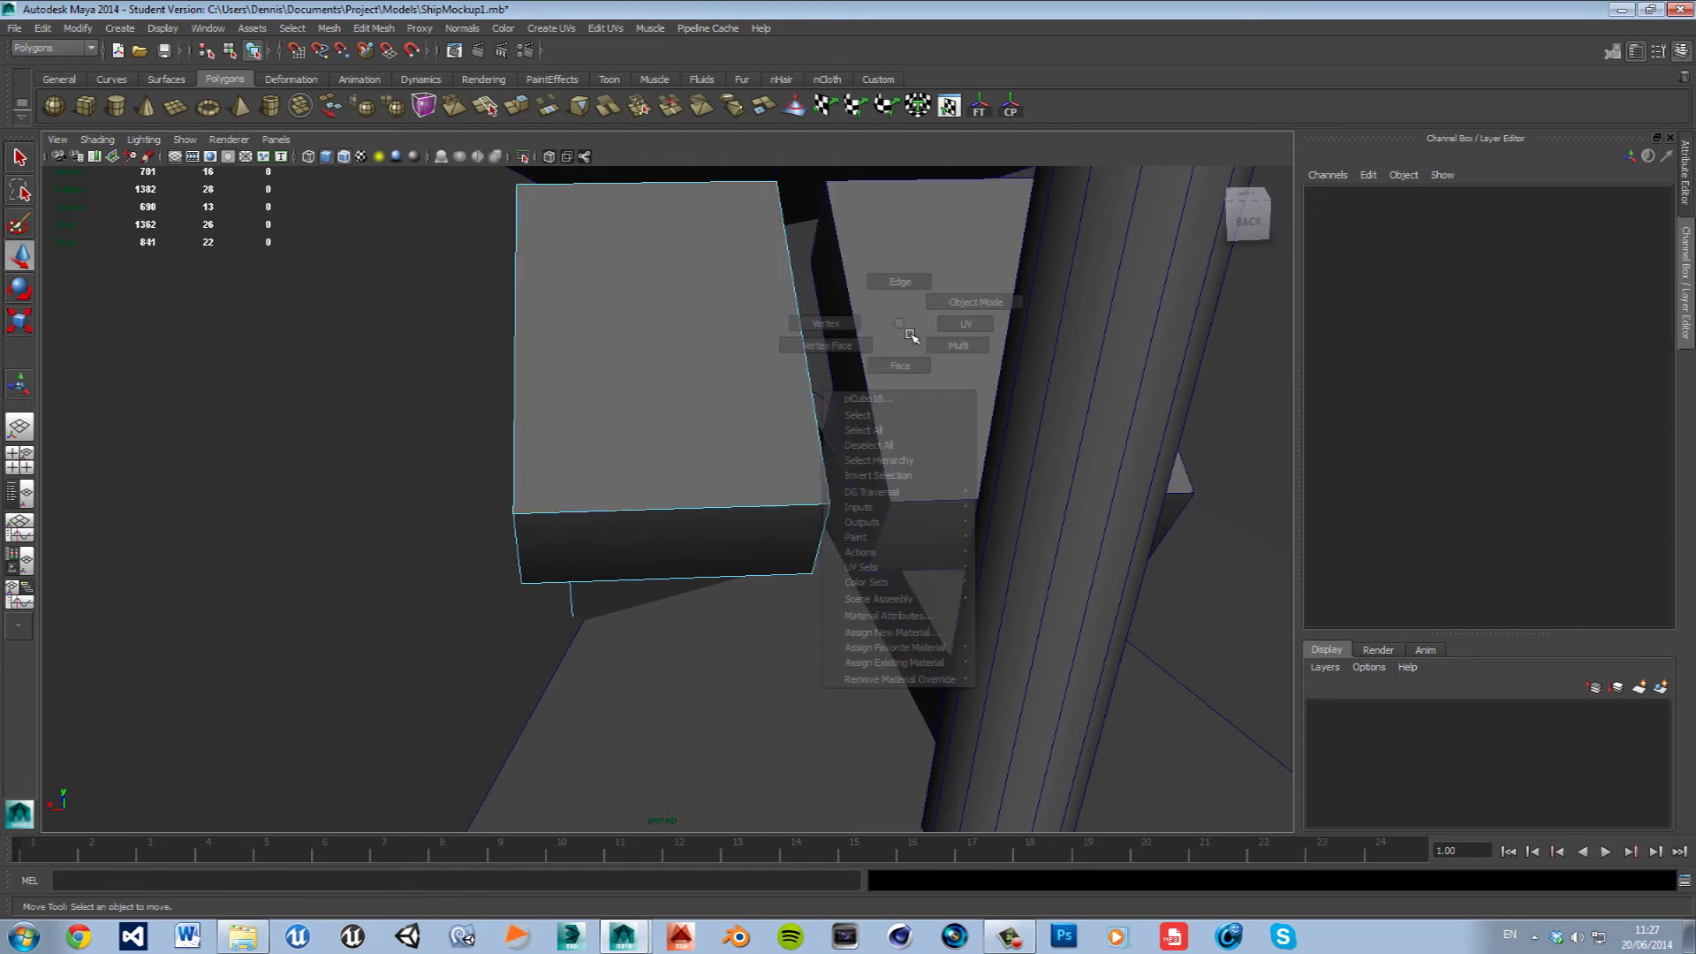
pyautogui.click(772, 386)
pyautogui.scroll(-8, 902, 371)
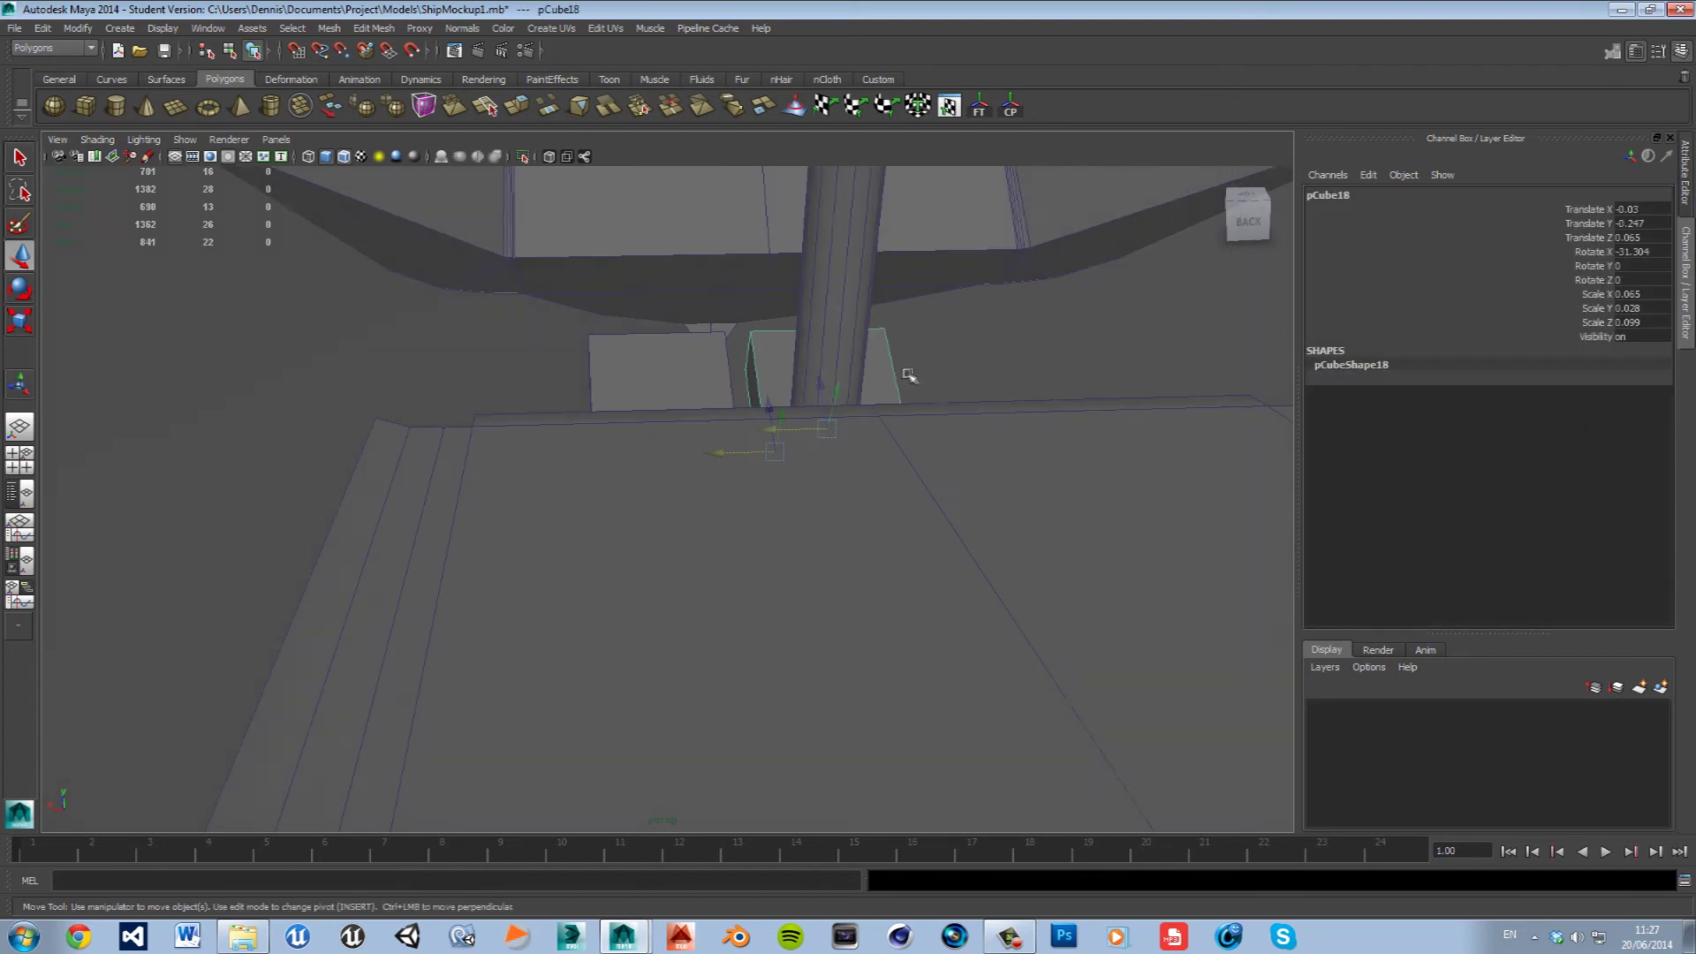
# In face mode, select the hidden end face on the console arm and delete it.
pyautogui.moveTo(875, 399)
pyautogui.keyDown('alt'); pyautogui.mouseDown()
pyautogui.moveTo(828, 491)
pyautogui.moveTo(666, 453)
pyautogui.mouseUp(); pyautogui.keyUp('alt')
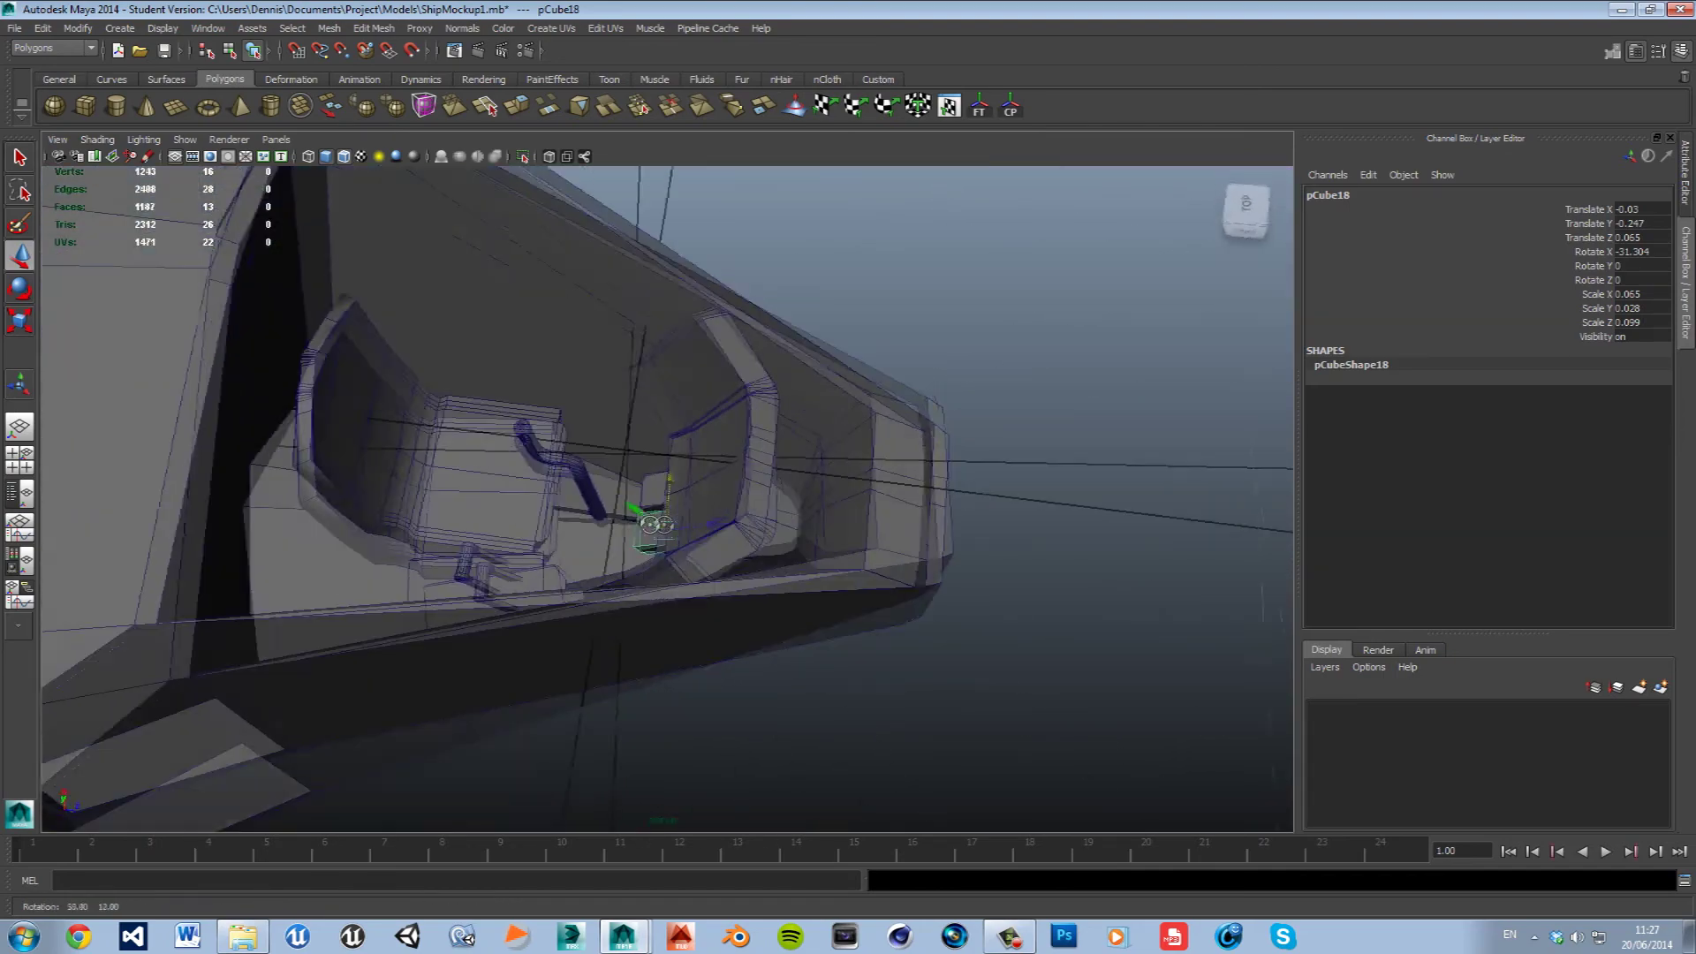
pyautogui.click(666, 453)
pyautogui.moveTo(676, 452)
pyautogui.keyDown('alt'); pyautogui.mouseDown()
pyautogui.moveTo(796, 358)
pyautogui.moveTo(782, 305)
pyautogui.mouseUp(); pyautogui.keyUp('alt')
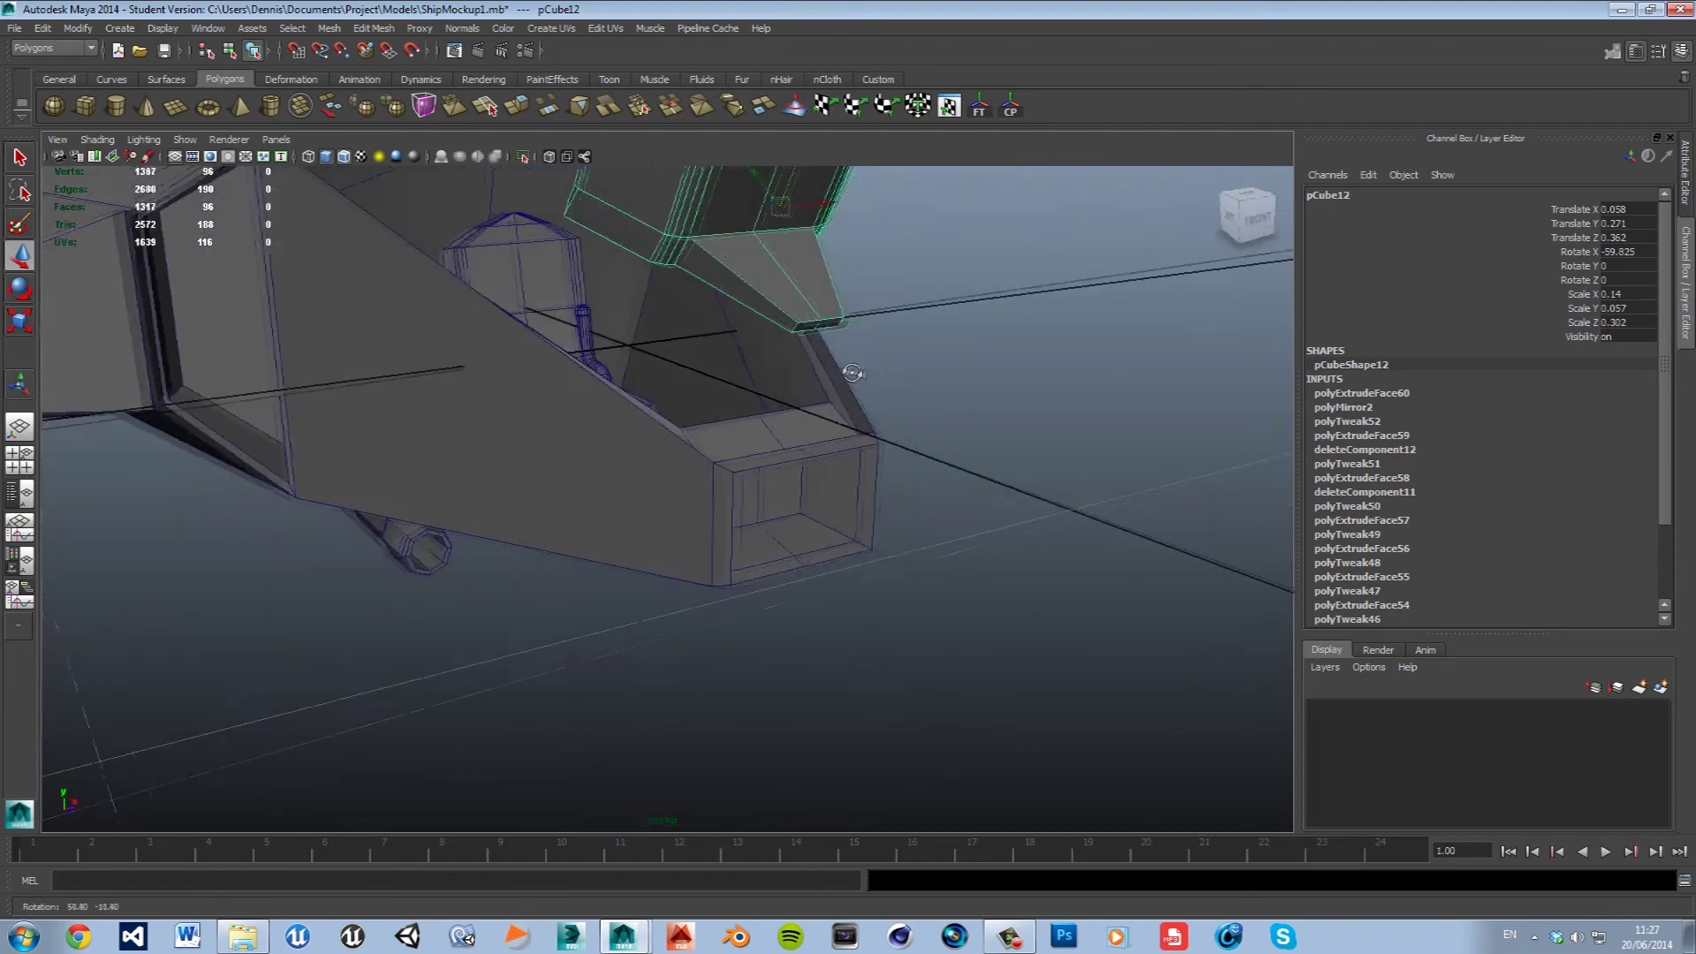
pyautogui.rightClick(775, 295)
pyautogui.click(775, 299)
pyautogui.click(788, 265)
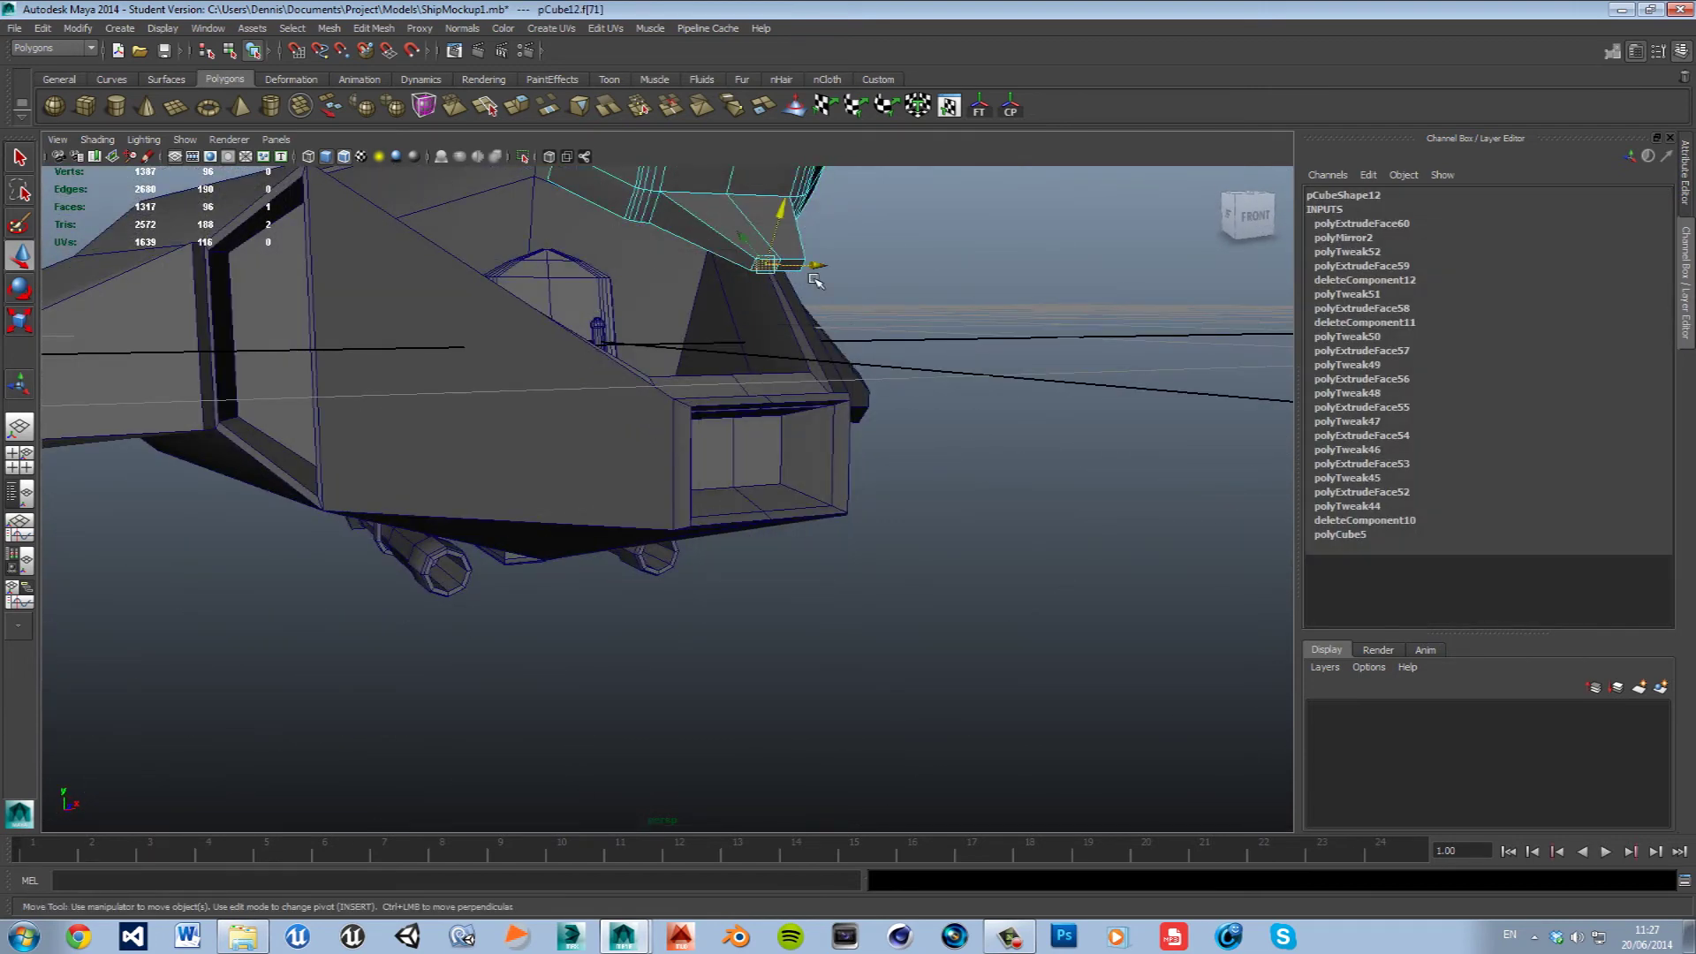
pyautogui.moveTo(798, 371)
pyautogui.keyDown('alt'); pyautogui.mouseDown()
pyautogui.moveTo(742, 397)
pyautogui.moveTo(815, 380)
pyautogui.mouseUp(); pyautogui.keyUp('alt')
pyautogui.scroll(5, 795, 384)
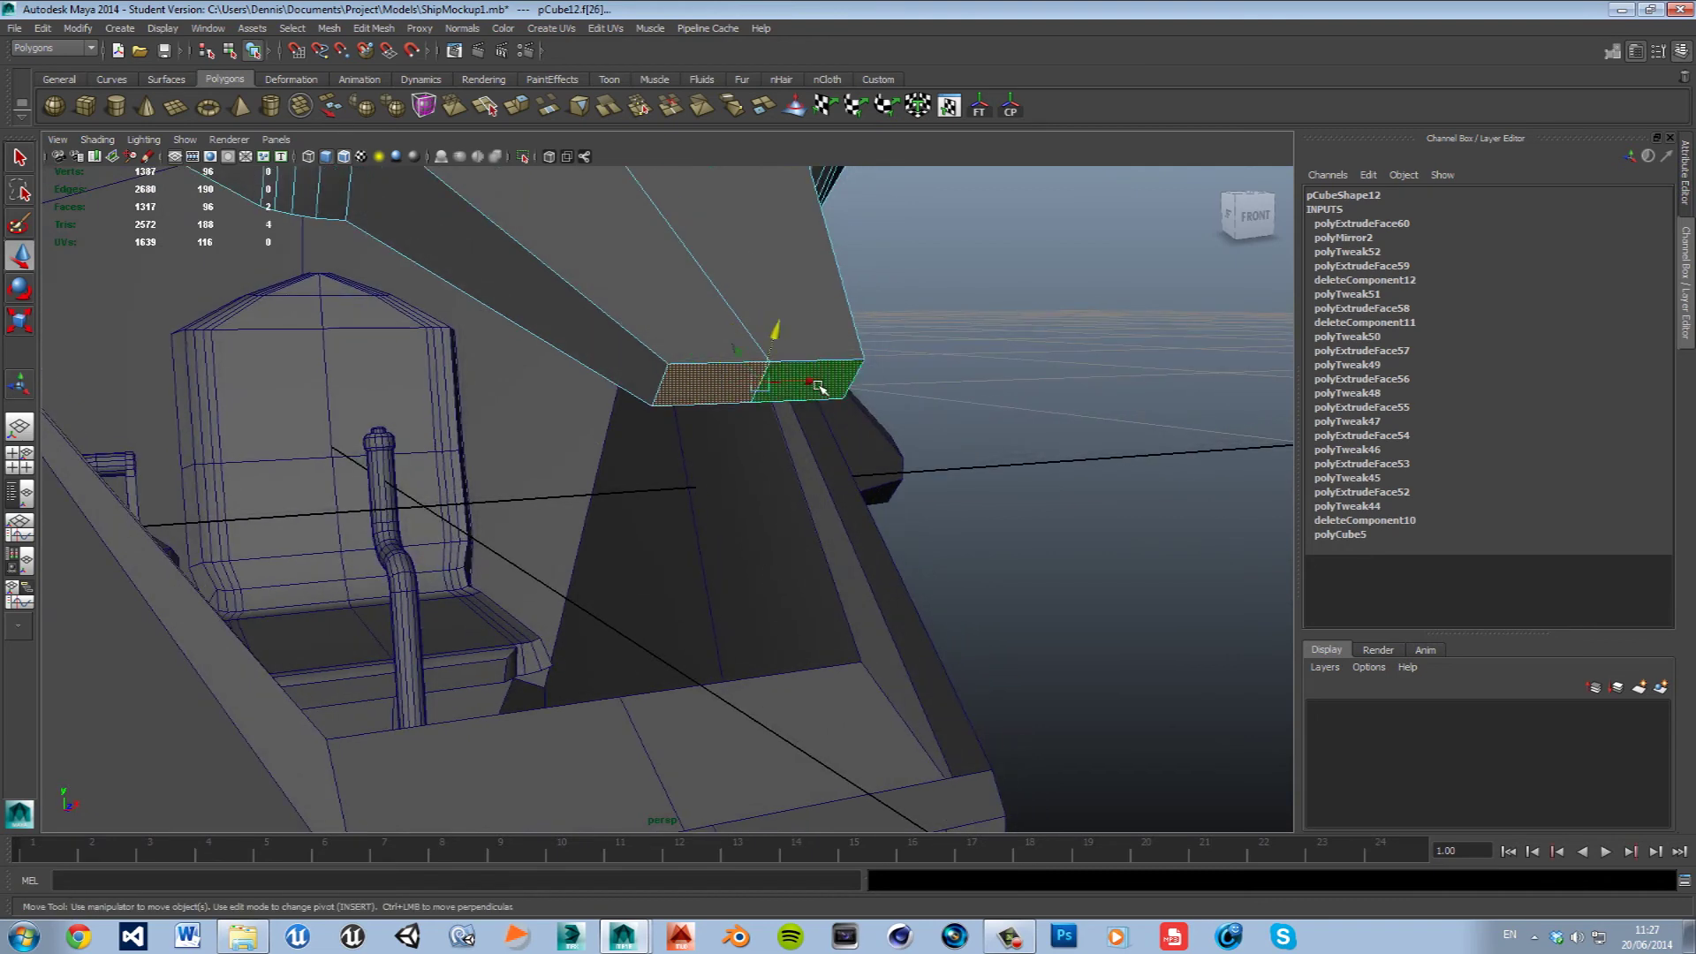
pyautogui.press('Delete')
# Select the console mesh, frame it and orbit to inspect the cockpit.
pyautogui.moveTo(800, 444)
pyautogui.keyDown('alt'); pyautogui.mouseDown()
pyautogui.moveTo(848, 411)
pyautogui.moveTo(838, 441)
pyautogui.mouseUp(); pyautogui.keyUp('alt')
pyautogui.click(1089, 272)
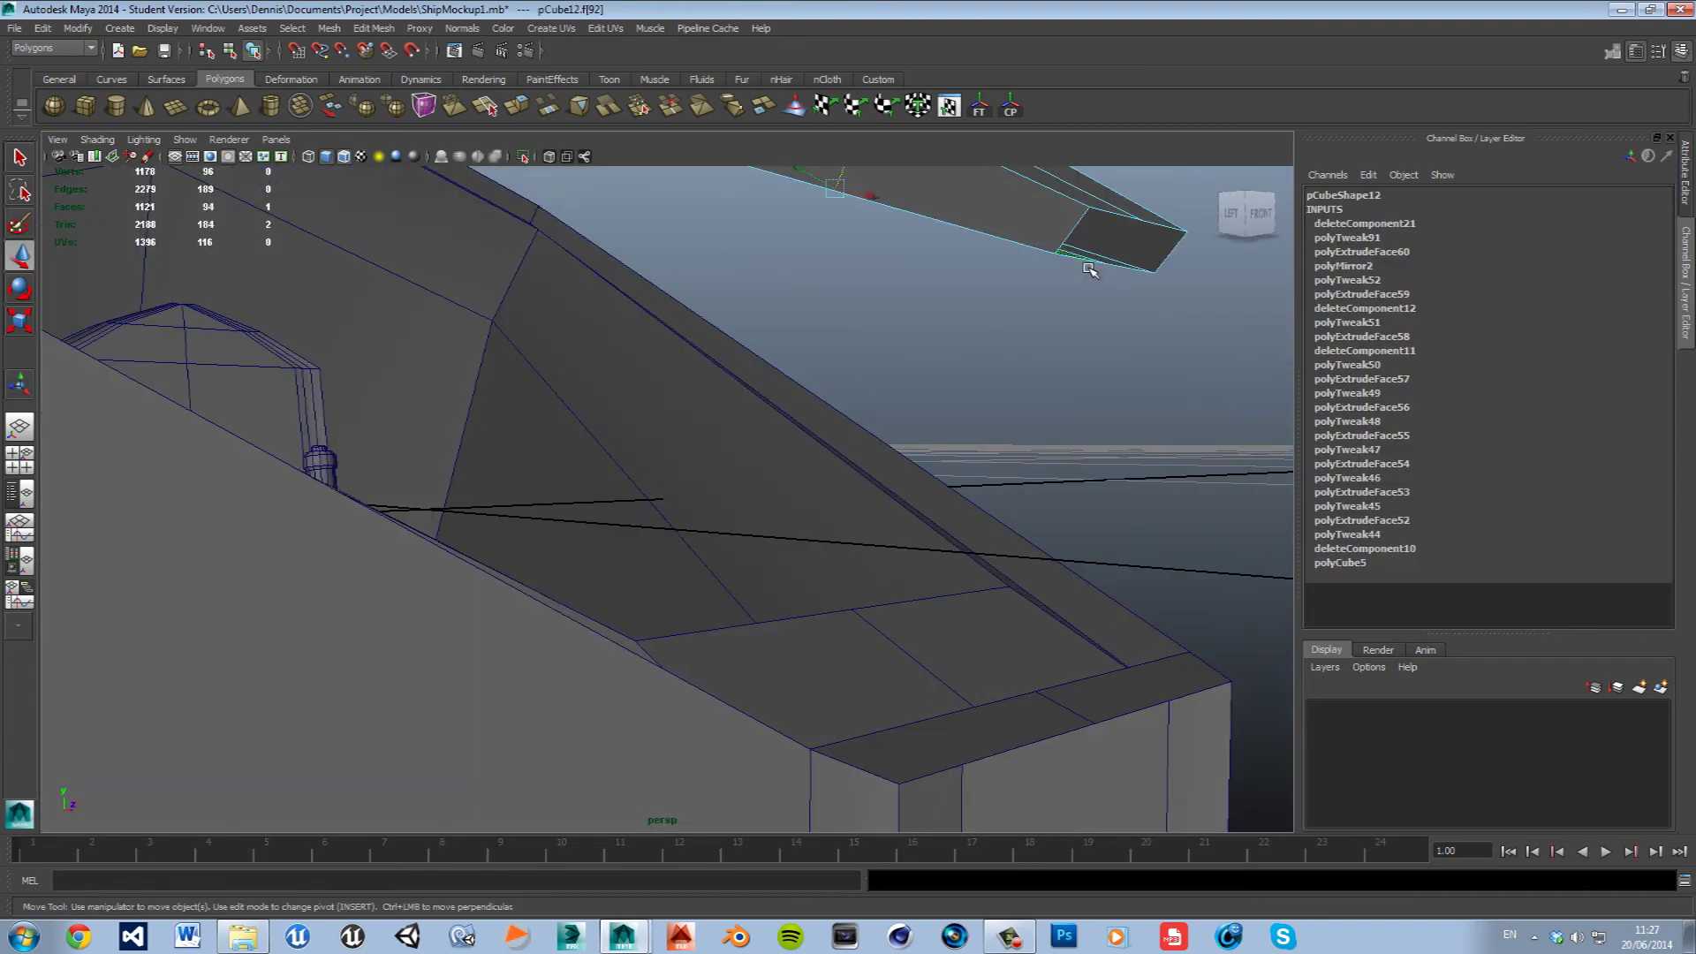
pyautogui.press('f')
pyautogui.moveTo(1033, 450)
pyautogui.keyDown('alt'); pyautogui.mouseDown()
pyautogui.moveTo(1147, 481)
pyautogui.moveTo(803, 517)
pyautogui.moveTo(993, 499)
pyautogui.moveTo(1060, 547)
pyautogui.moveTo(1105, 522)
pyautogui.moveTo(864, 499)
pyautogui.moveTo(927, 530)
pyautogui.mouseUp(); pyautogui.keyUp('alt')
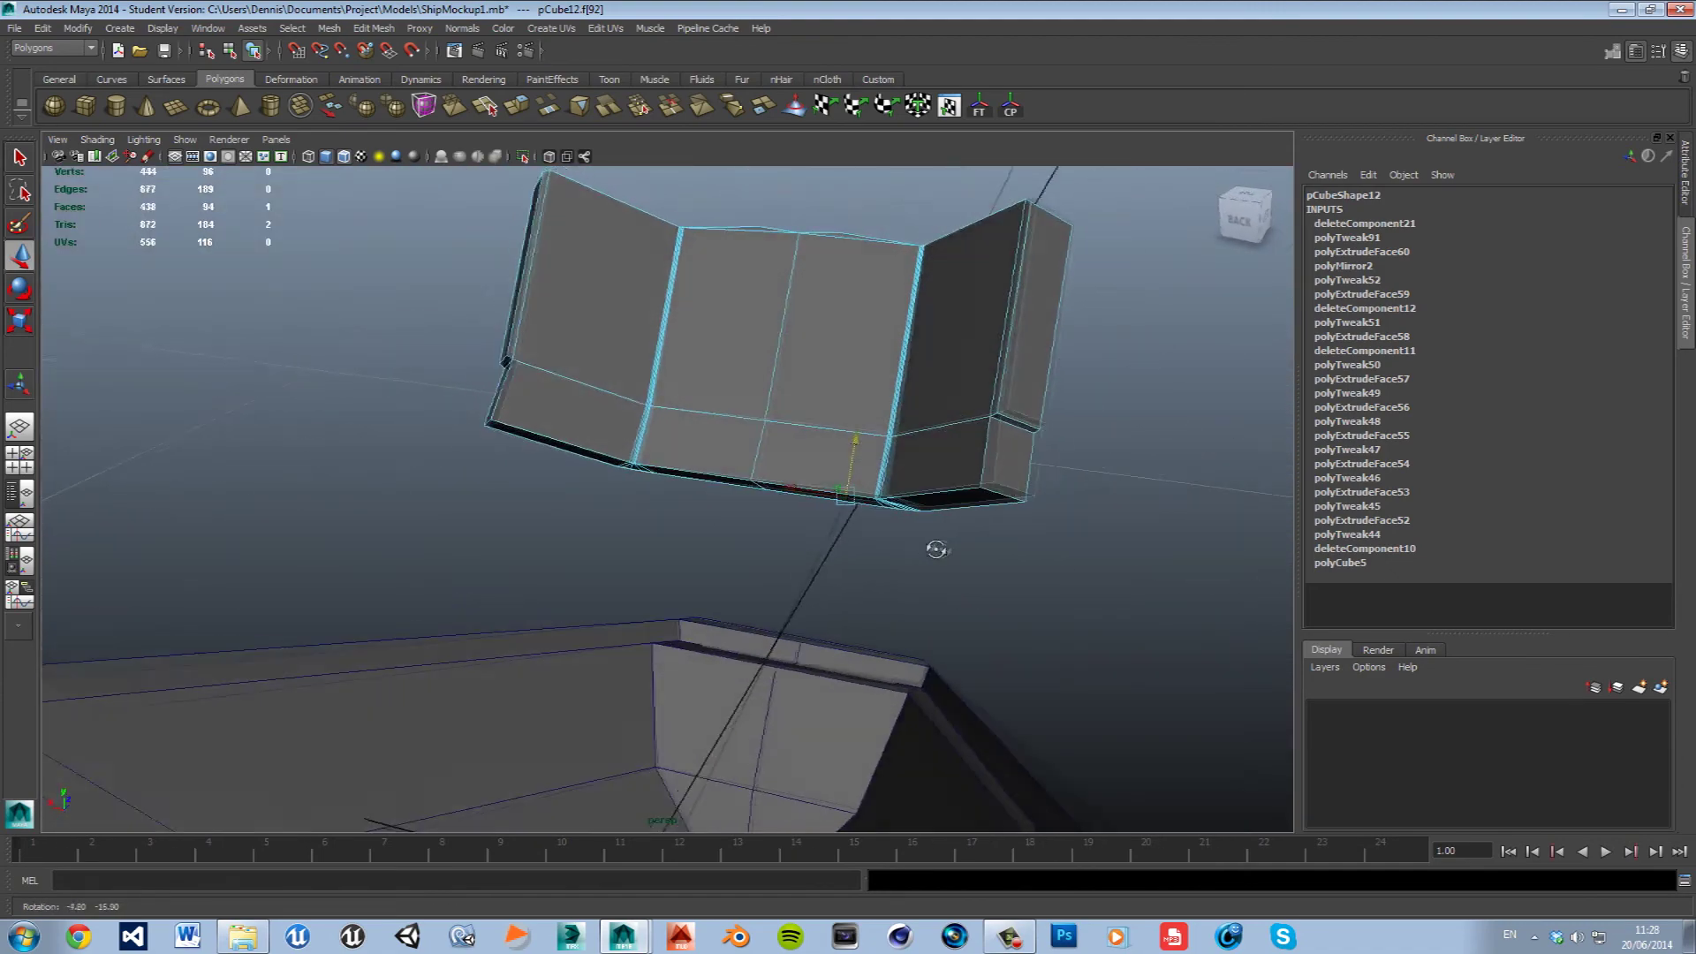
pyautogui.moveTo(929, 384); pyautogui.dragTo(955, 410, button='right')
# Move the U-shaped console down and back into the hull so it wraps around the seat and stick.
pyautogui.moveTo(980, 398)
pyautogui.keyDown('alt'); pyautogui.mouseDown()
pyautogui.moveTo(1049, 439)
pyautogui.moveTo(848, 437)
pyautogui.moveTo(823, 491)
pyautogui.mouseUp(); pyautogui.keyUp('alt')
pyautogui.click(715, 397)
pyautogui.keyDown('alt'); pyautogui.moveTo(959, 555); pyautogui.dragTo(912, 567); pyautogui.keyUp('alt')
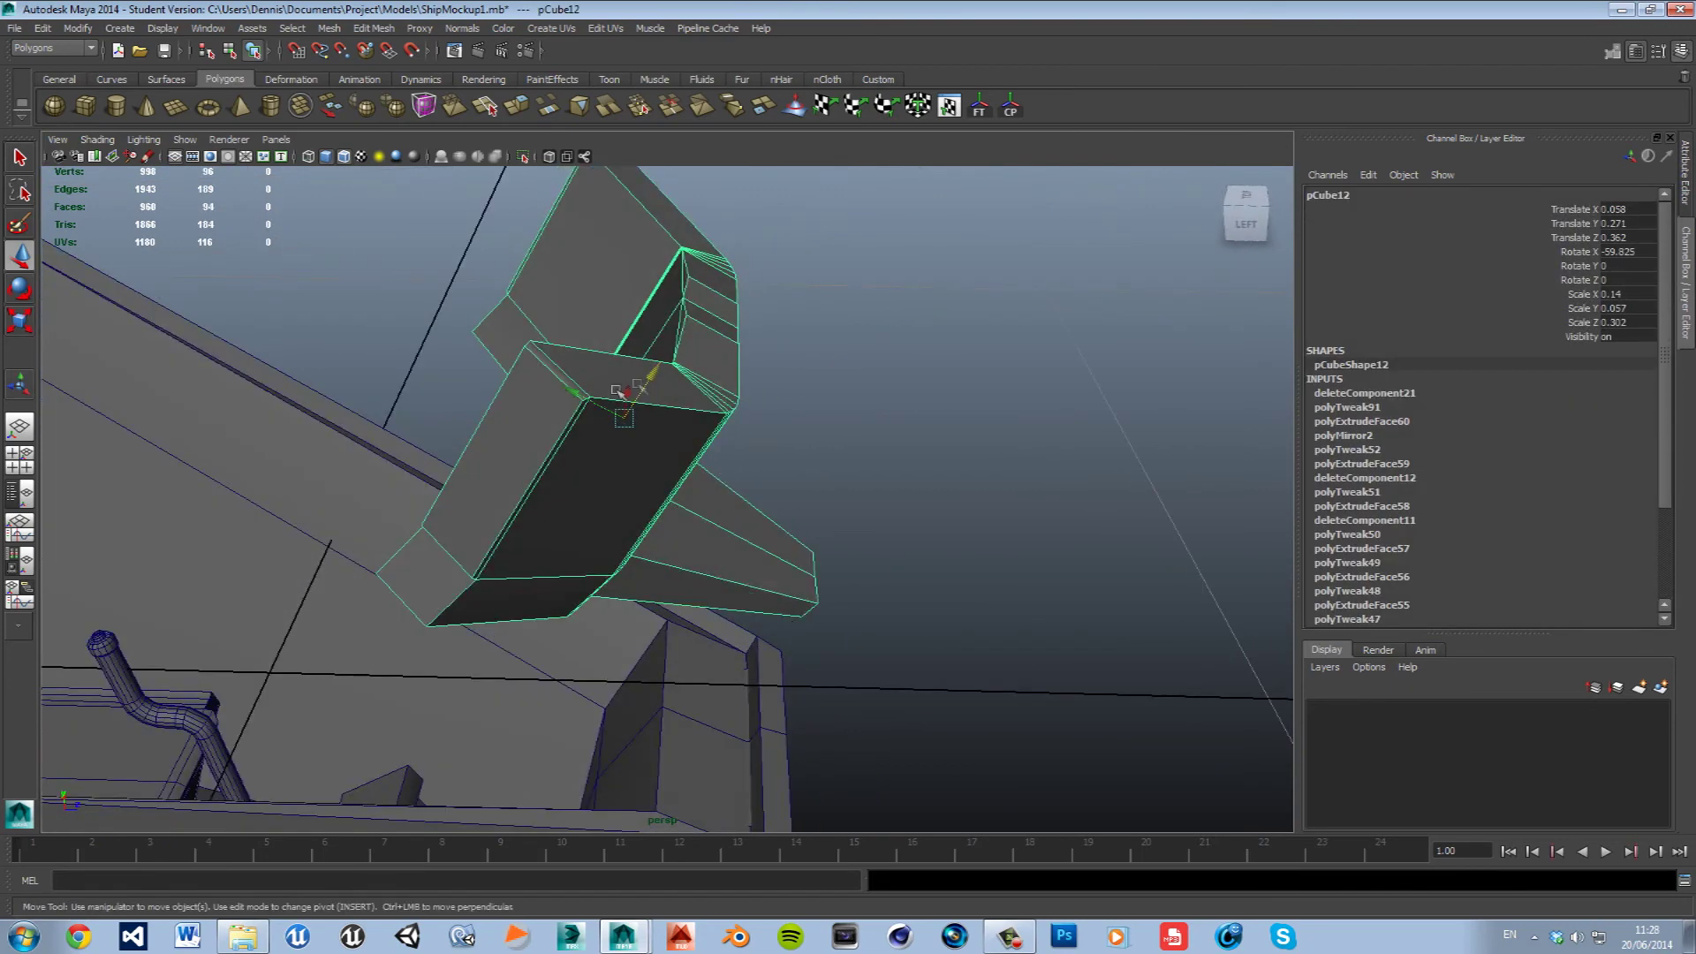
pyautogui.moveTo(663, 389)
pyautogui.mouseDown()
pyautogui.moveTo(378, 683)
pyautogui.moveTo(398, 669)
pyautogui.mouseUp()
pyautogui.moveTo(530, 596)
pyautogui.keyDown('alt'); pyautogui.mouseDown()
pyautogui.moveTo(808, 682)
pyautogui.moveTo(917, 654)
pyautogui.mouseUp(); pyautogui.keyUp('alt')
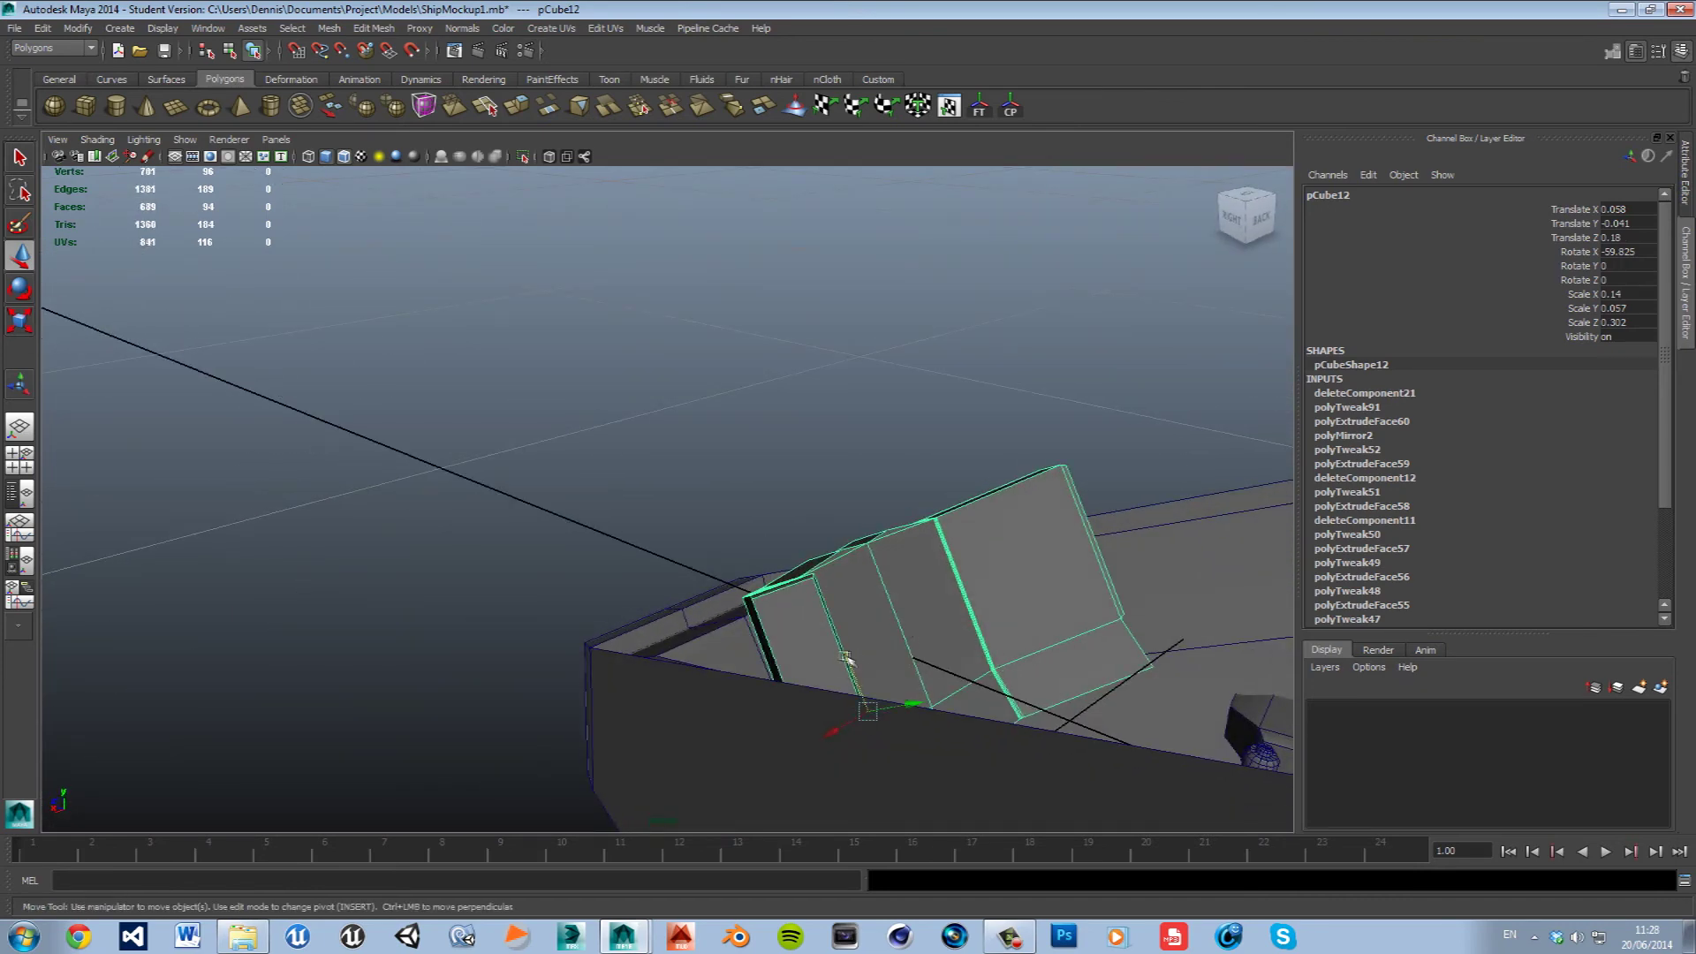
pyautogui.moveTo(868, 712); pyautogui.dragTo(901, 796)
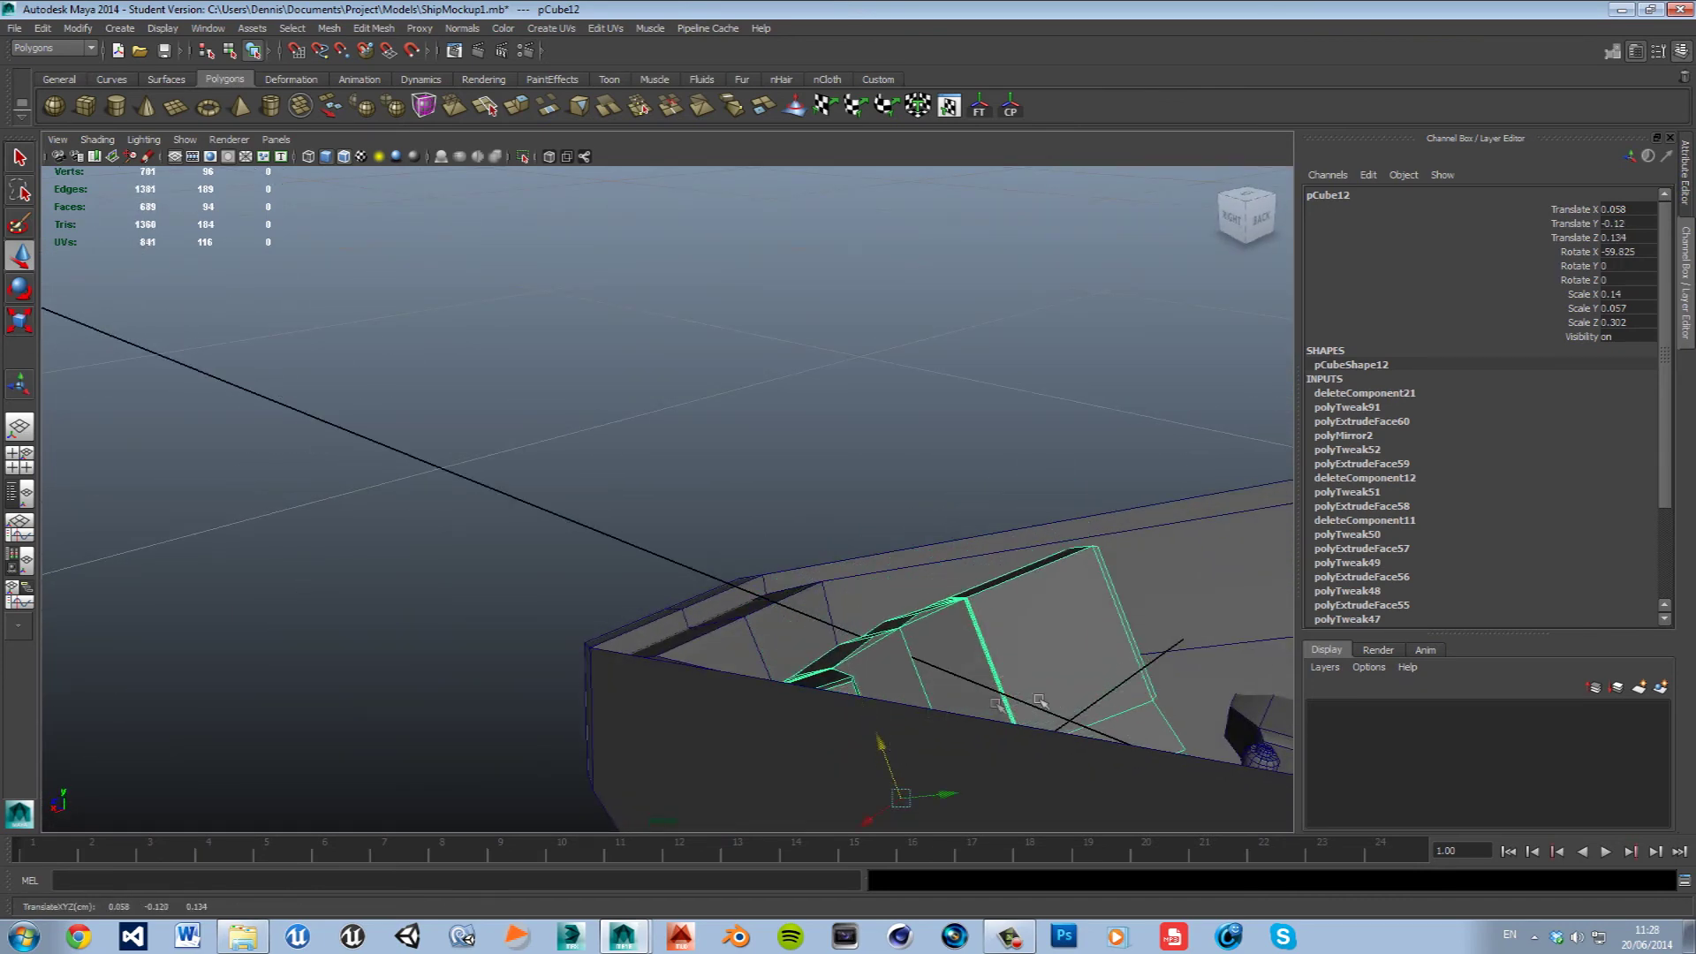
pyautogui.moveTo(1039, 702)
pyautogui.keyDown('alt'); pyautogui.mouseDown()
pyautogui.moveTo(827, 659)
pyautogui.moveTo(733, 663)
pyautogui.mouseUp(); pyautogui.keyUp('alt')
pyautogui.moveTo(619, 592); pyautogui.dragTo(624, 583)
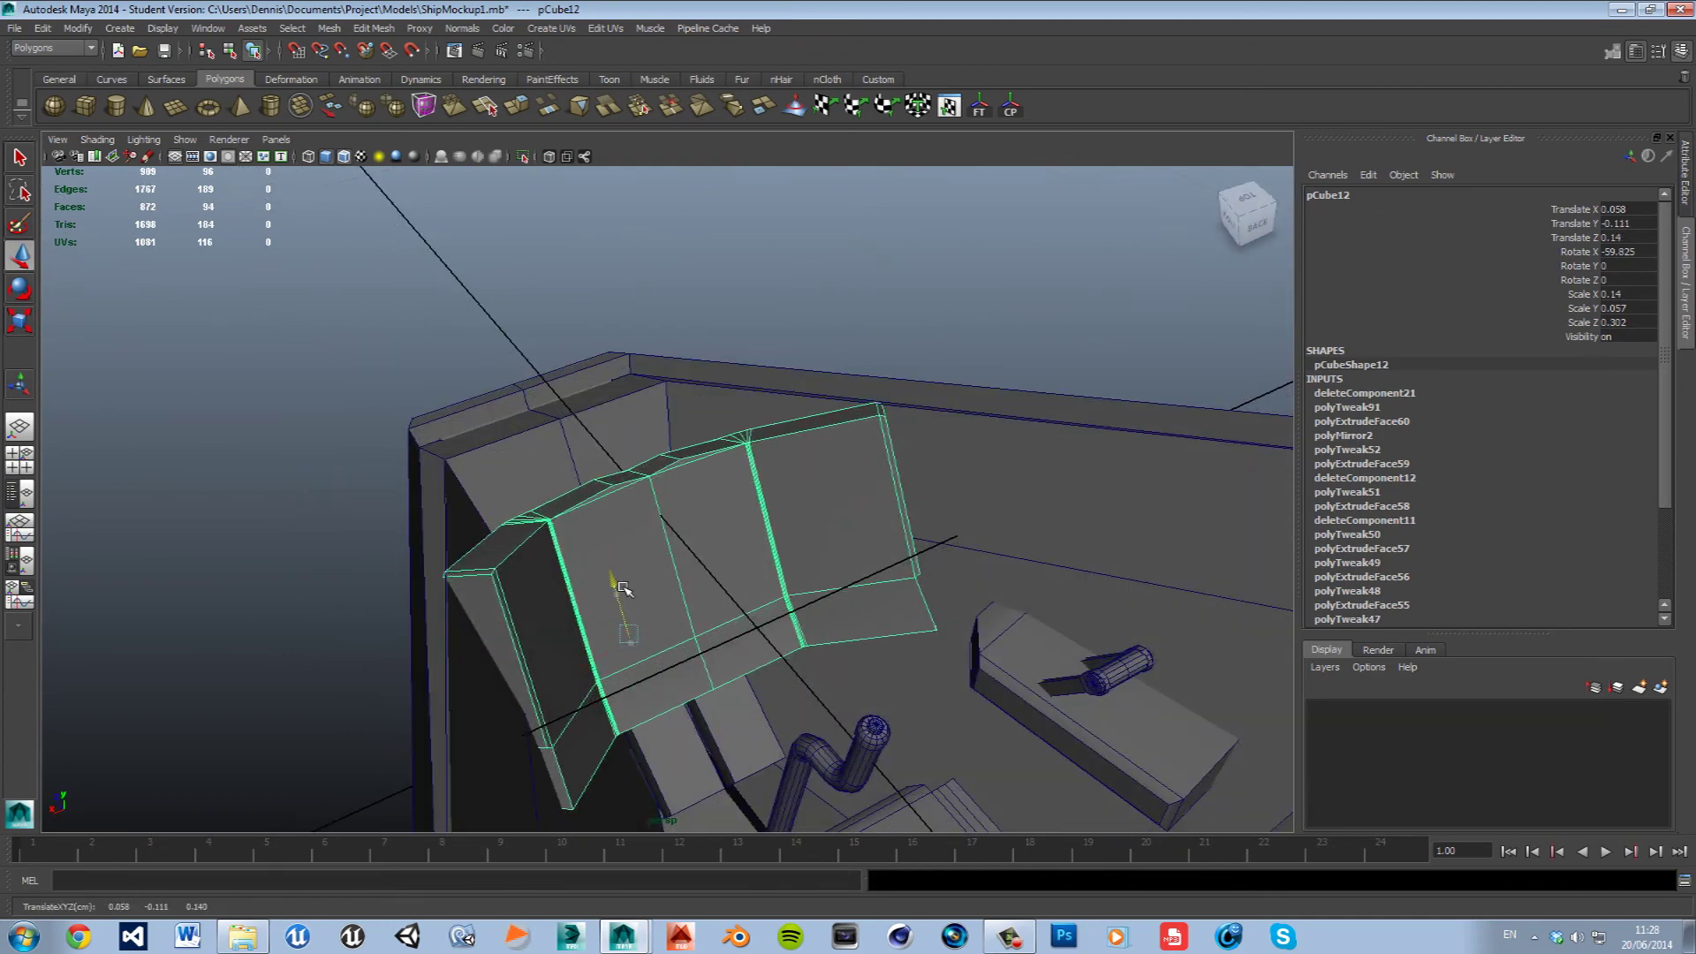
pyautogui.moveTo(796, 598)
pyautogui.keyDown('alt'); pyautogui.mouseDown()
pyautogui.moveTo(997, 636)
pyautogui.moveTo(637, 517)
pyautogui.mouseUp(); pyautogui.keyUp('alt')
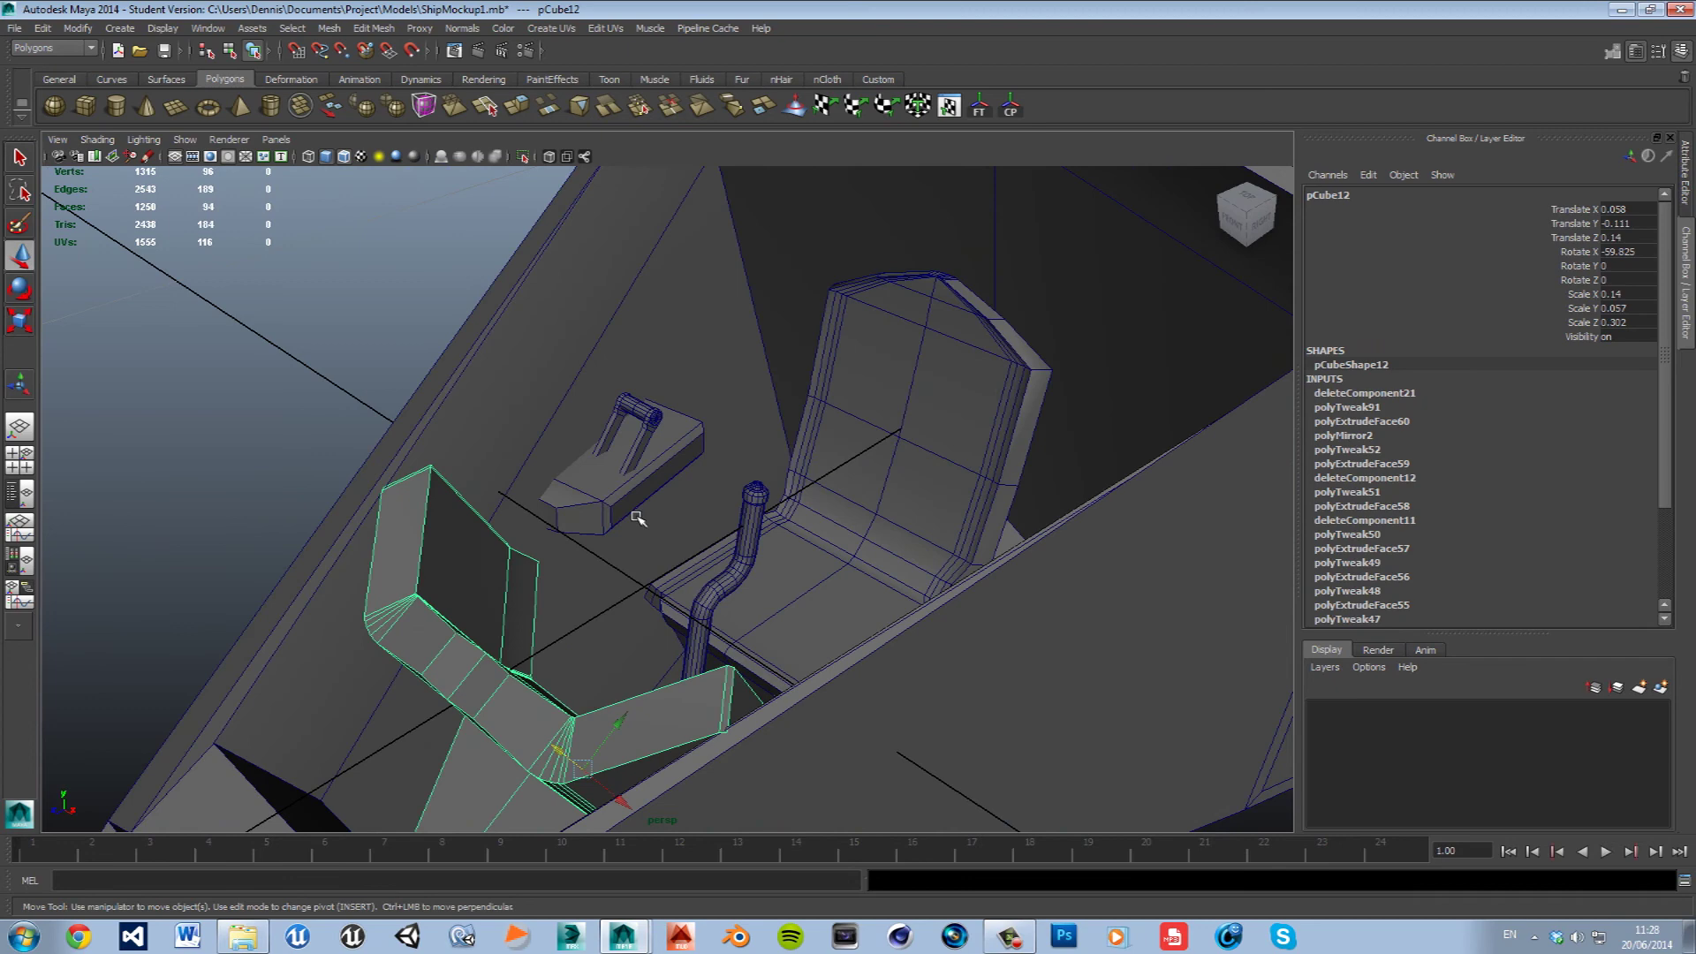
pyautogui.click(637, 517)
# Delete the small throttle block's hidden bottom face and return to object mode.
pyautogui.moveTo(638, 516)
pyautogui.keyDown('alt'); pyautogui.mouseDown()
pyautogui.moveTo(477, 565)
pyautogui.moveTo(490, 537)
pyautogui.mouseUp(); pyautogui.keyUp('alt')
pyautogui.moveTo(491, 537); pyautogui.dragTo(530, 610, button='right')
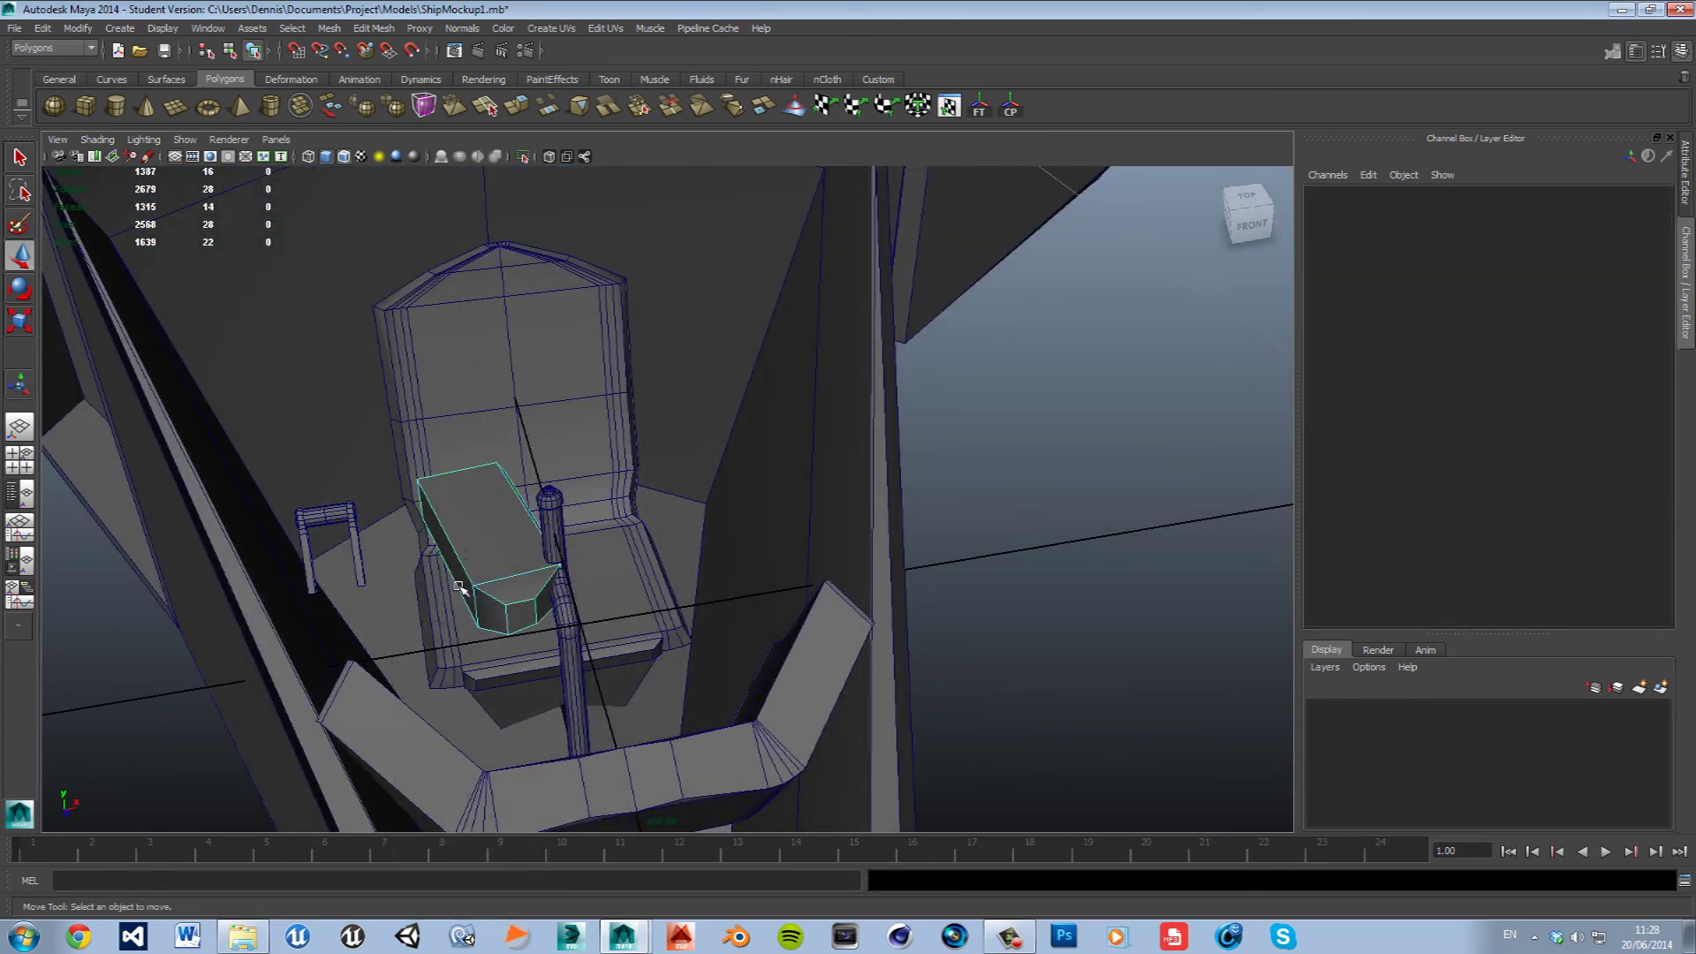
pyautogui.click(467, 580)
pyautogui.press('Delete')
pyautogui.moveTo(490, 537); pyautogui.dragTo(437, 623, button='right')
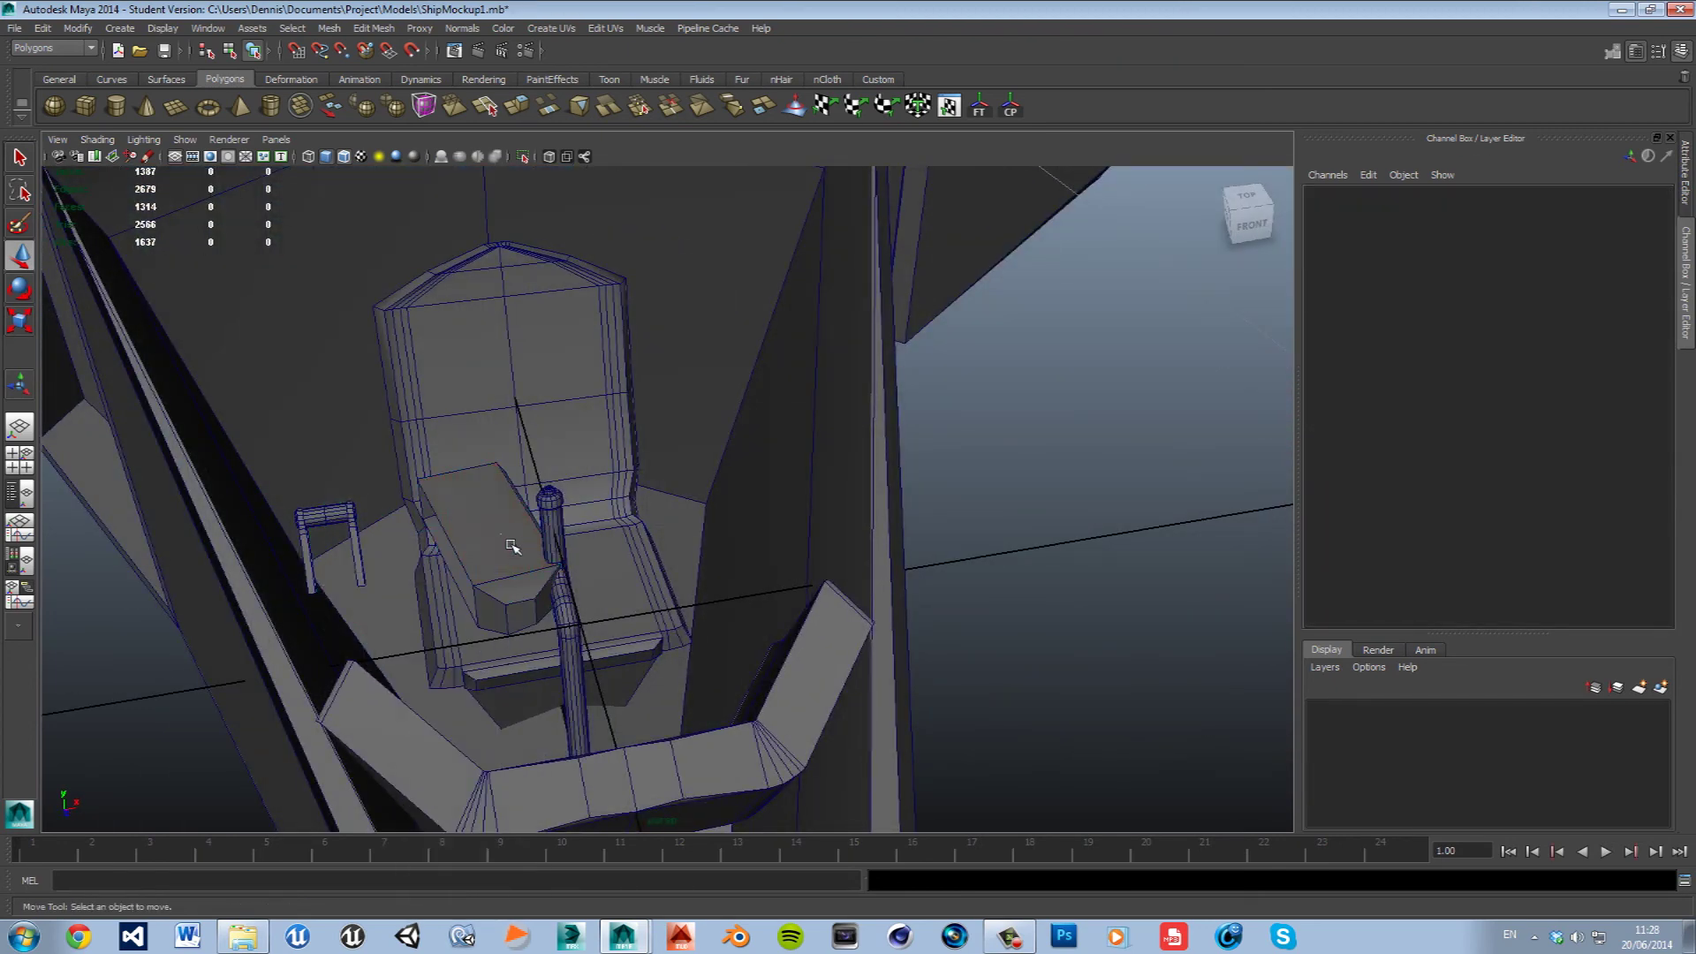
# Move the throttle block to the seat's left side under the little handle and nudge the handle over it.
pyautogui.click(518, 530)
pyautogui.moveTo(551, 530); pyautogui.dragTo(402, 579)
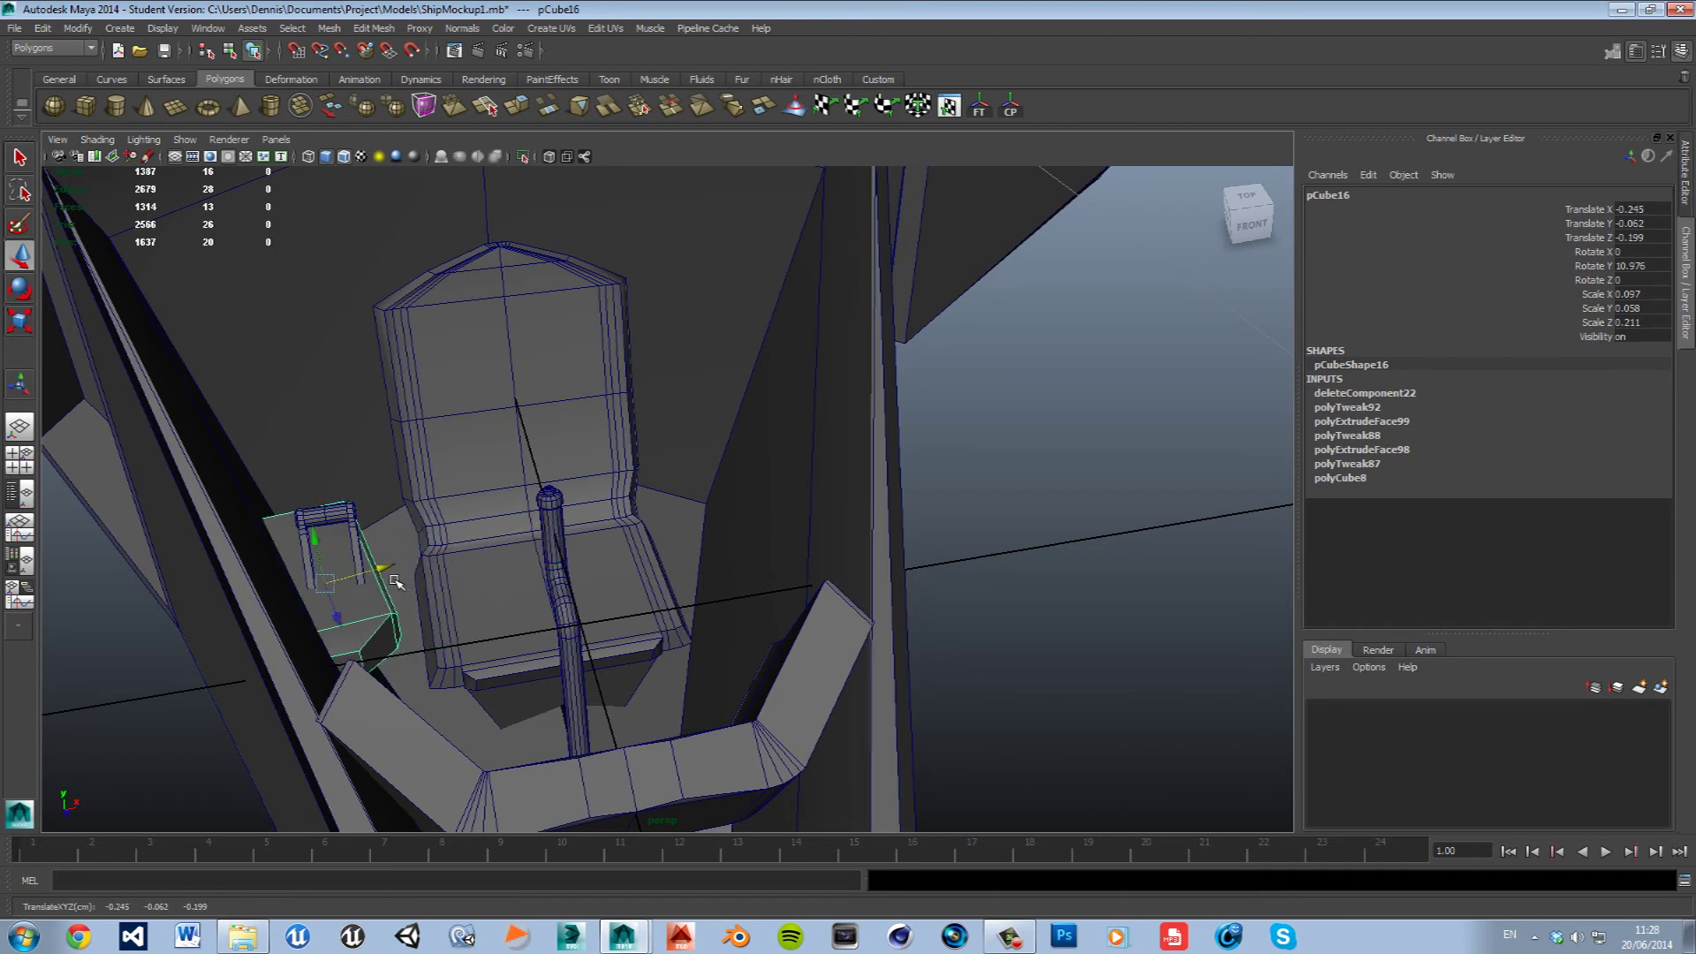
pyautogui.click(368, 534)
pyautogui.moveTo(397, 580); pyautogui.dragTo(401, 593)
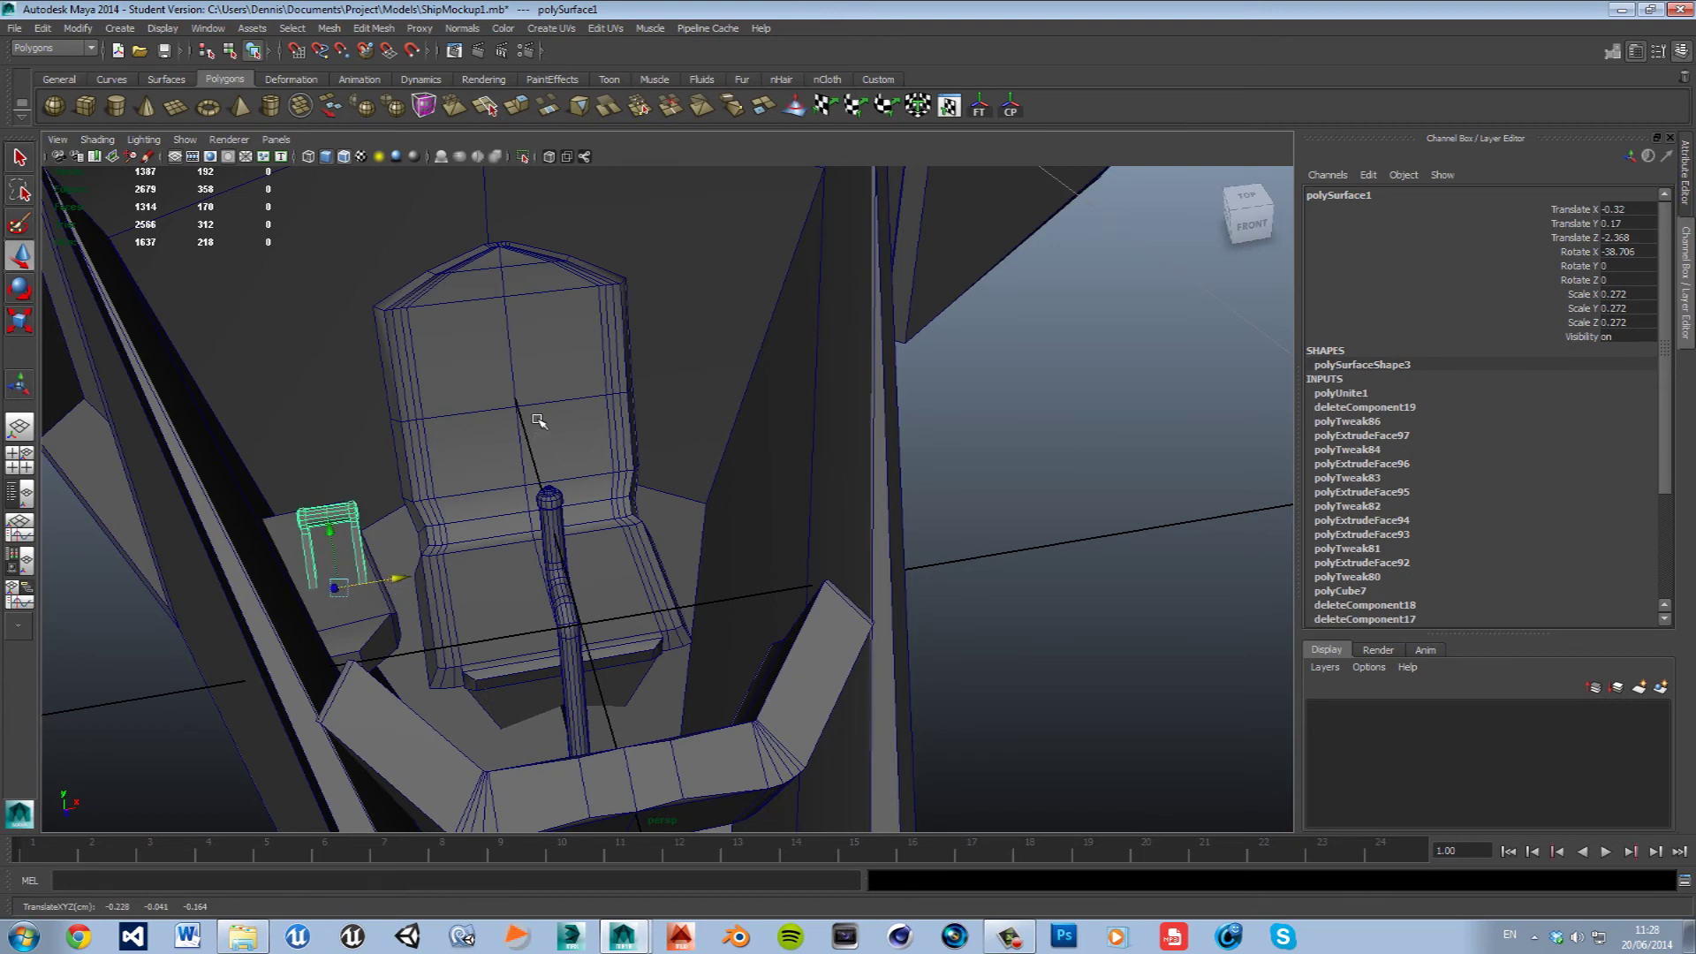
pyautogui.click(538, 420)
pyautogui.click(363, 517)
# Rotate the throttle handle polySurface1 on its vertical axis and tilt it forward.
pyautogui.press('e')
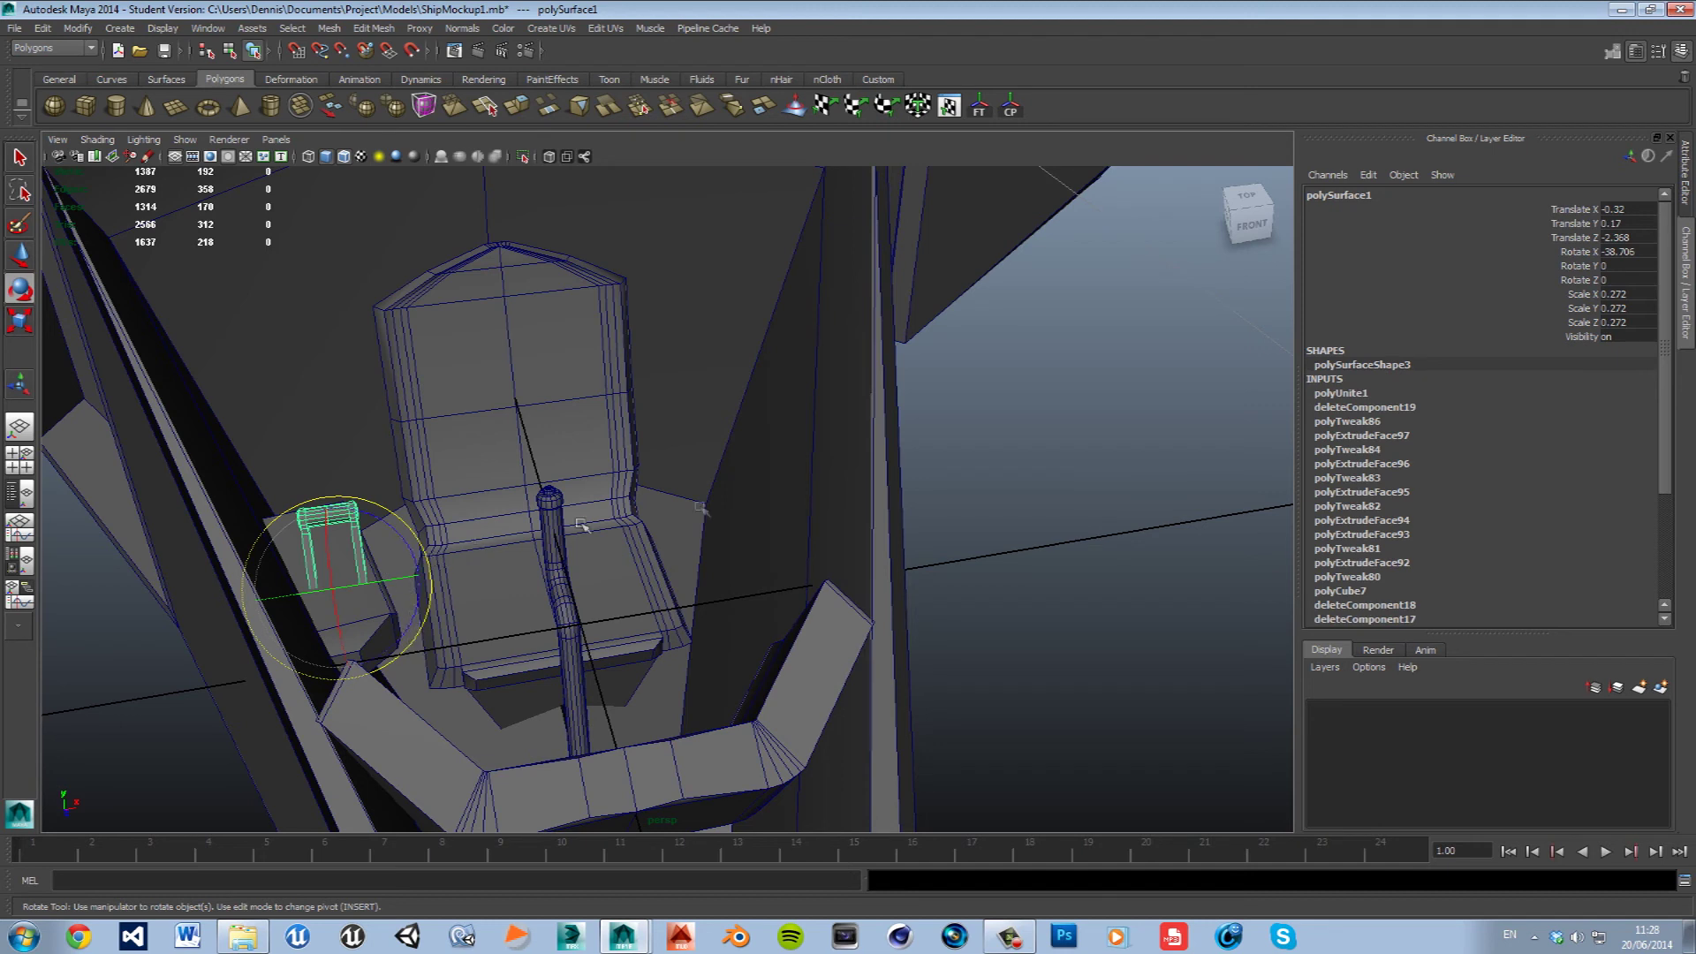
pyautogui.click(1167, 424)
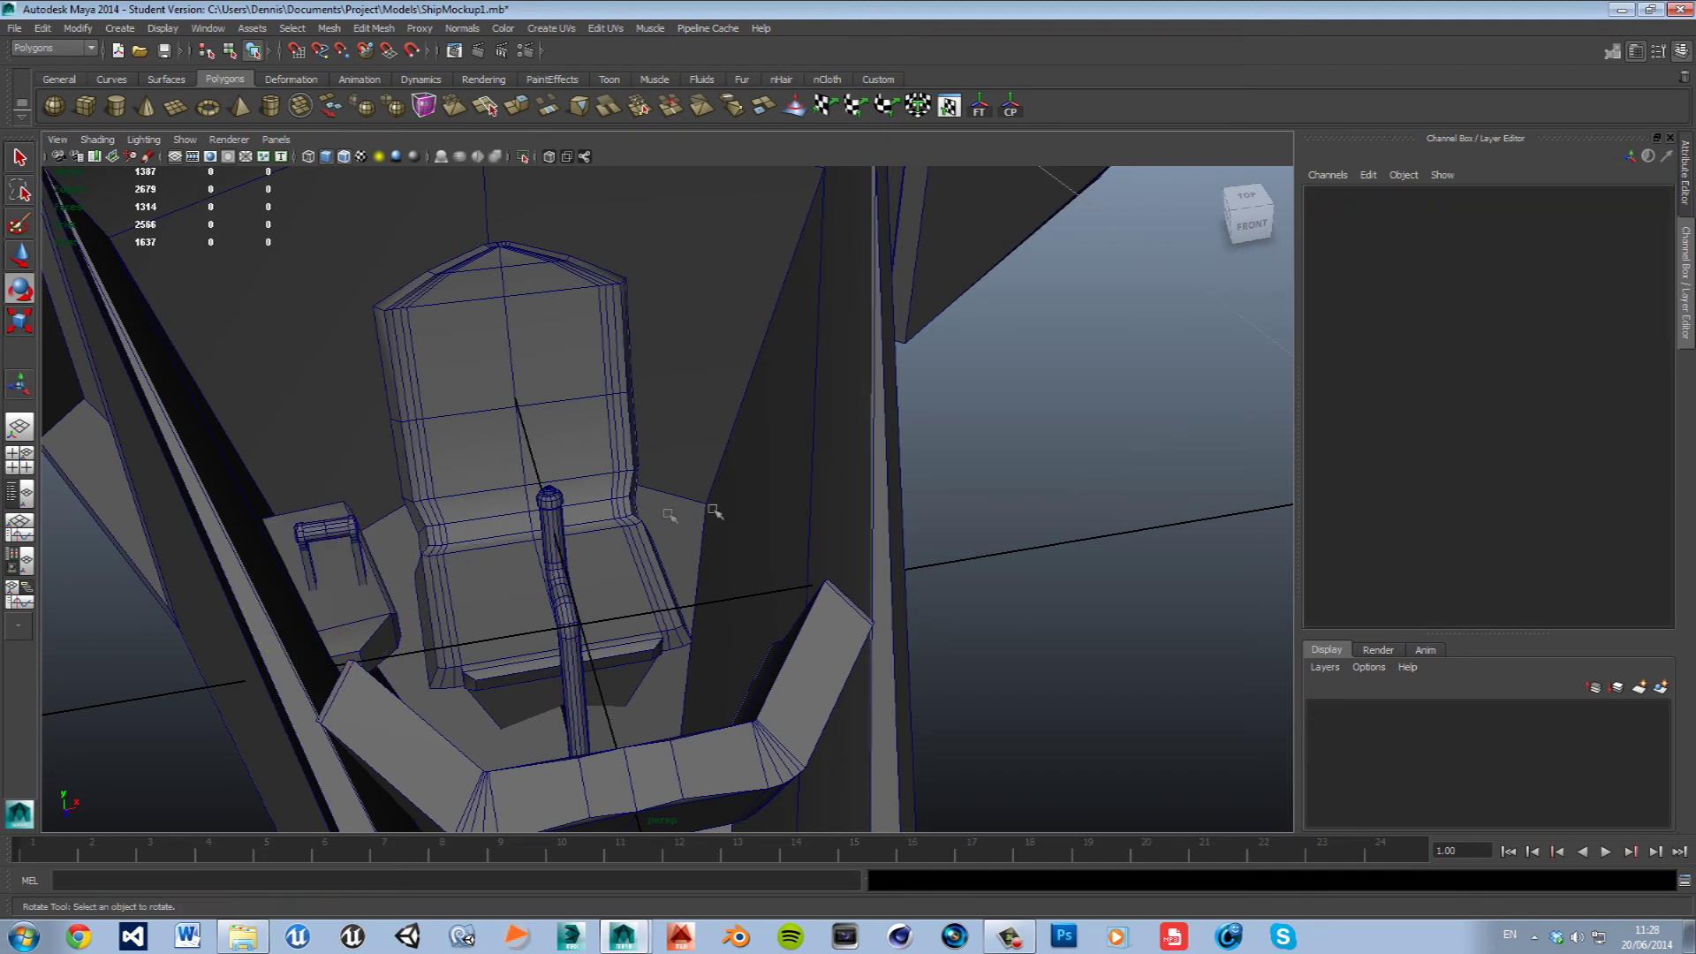
pyautogui.click(340, 547)
pyautogui.moveTo(406, 636); pyautogui.dragTo(411, 638)
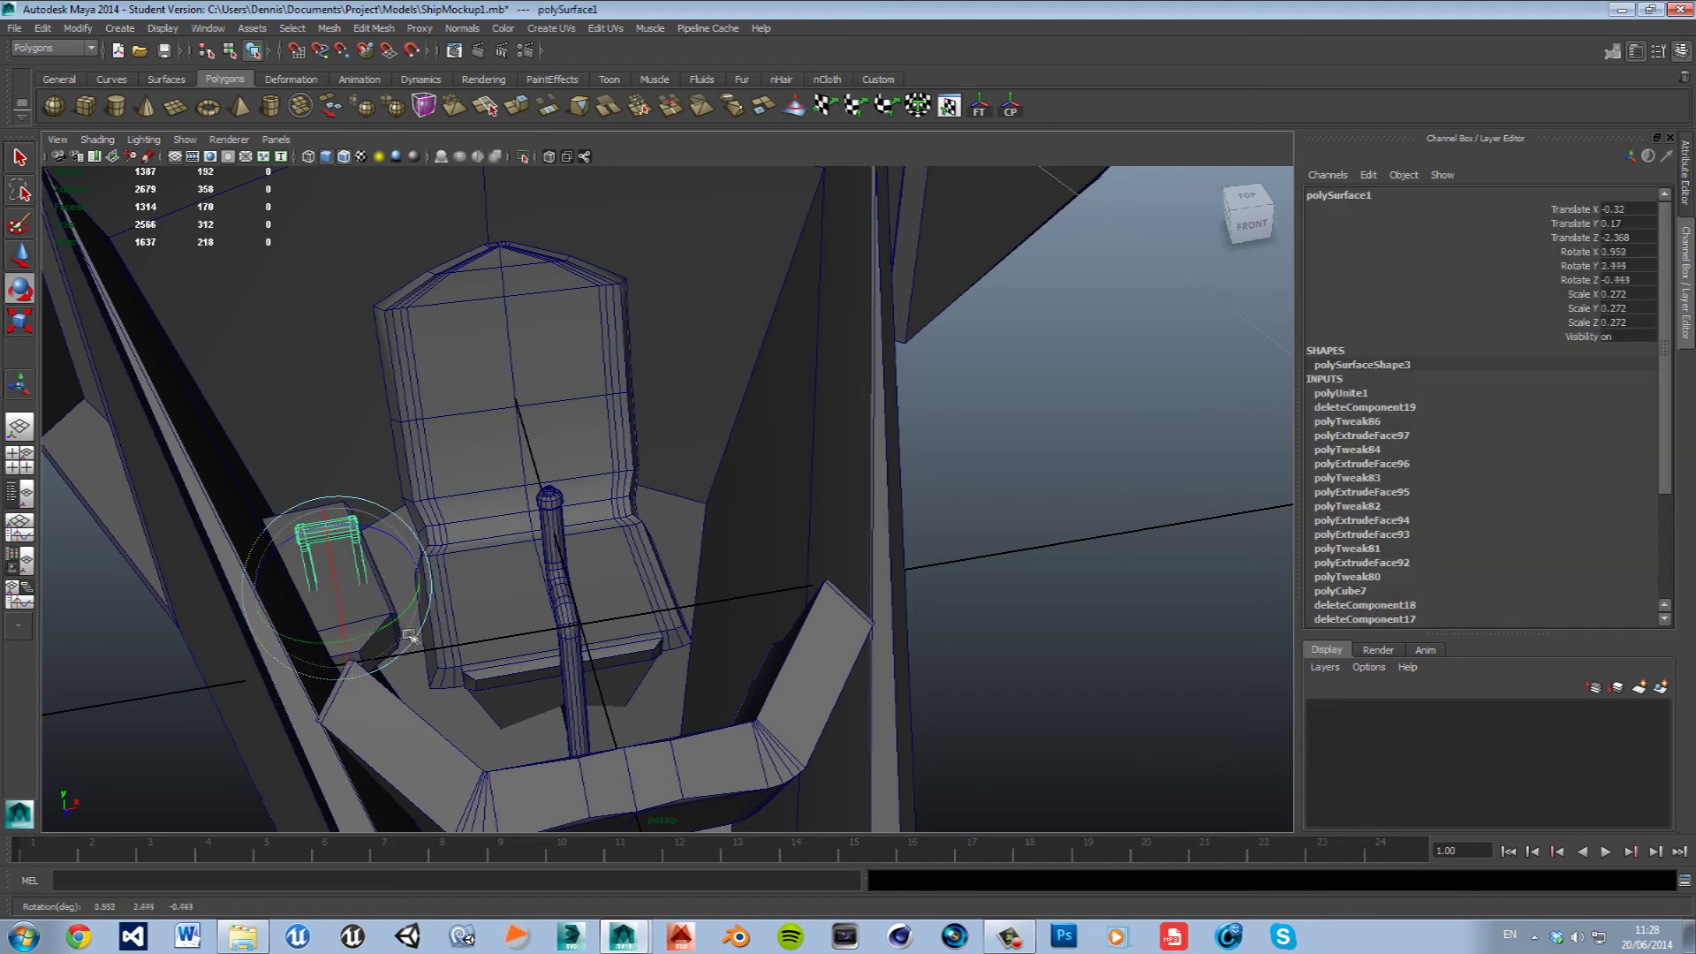
pyautogui.press('z')
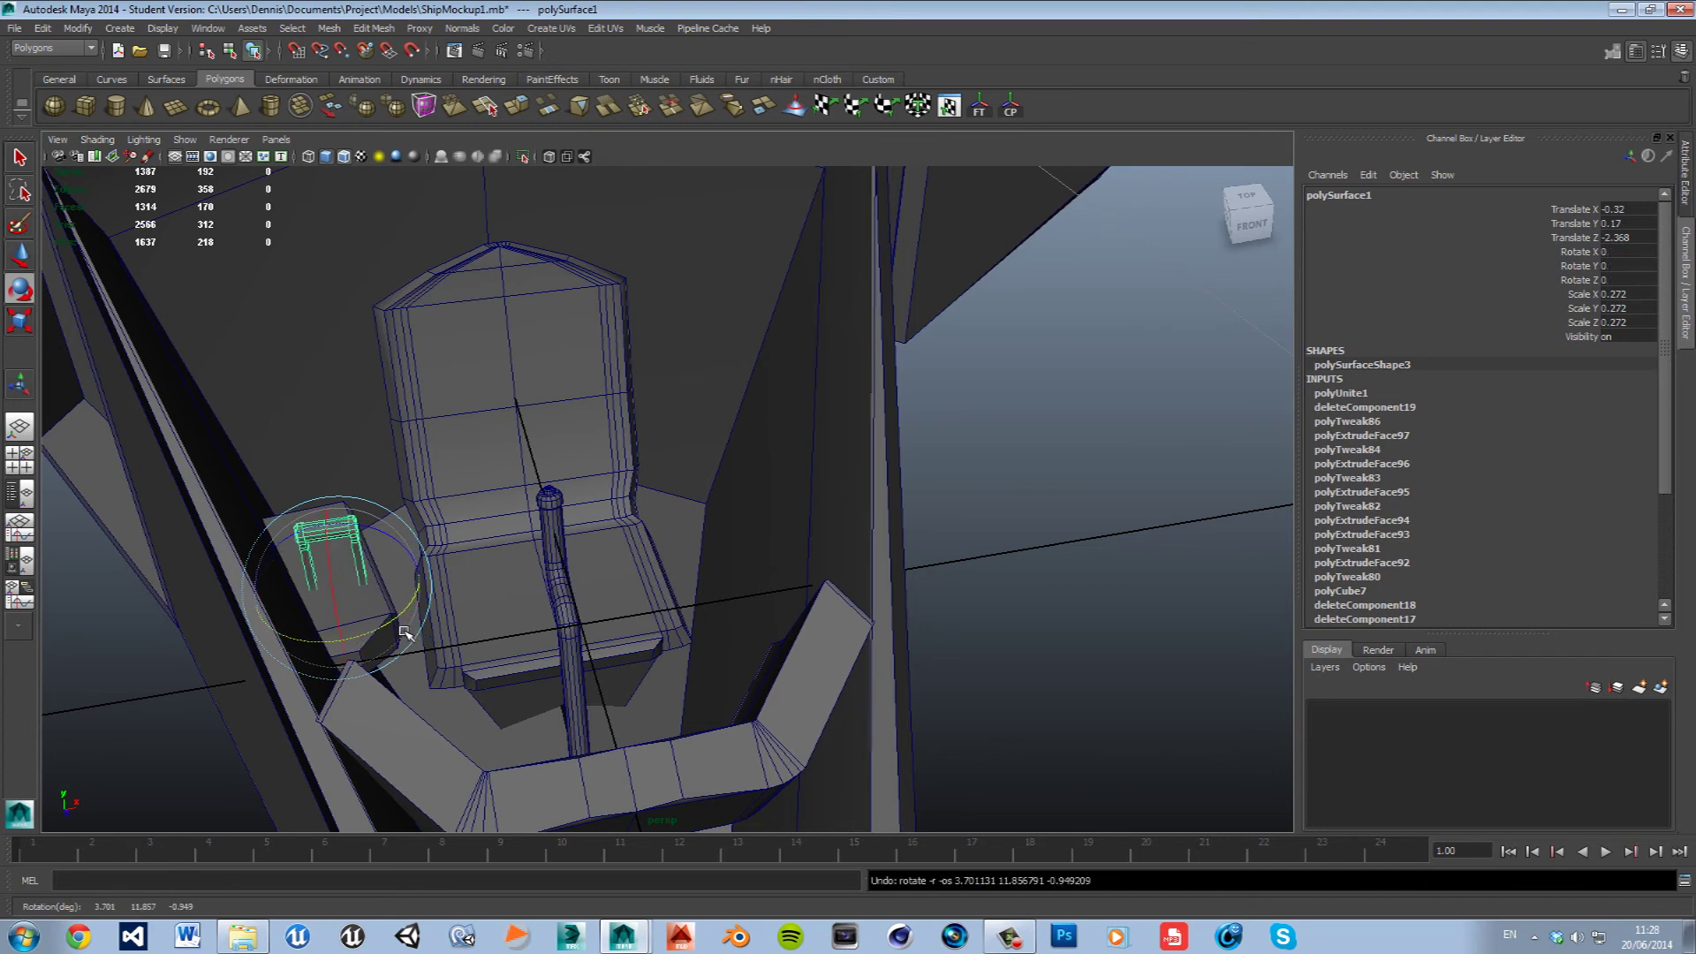
pyautogui.moveTo(406, 633); pyautogui.dragTo(422, 625)
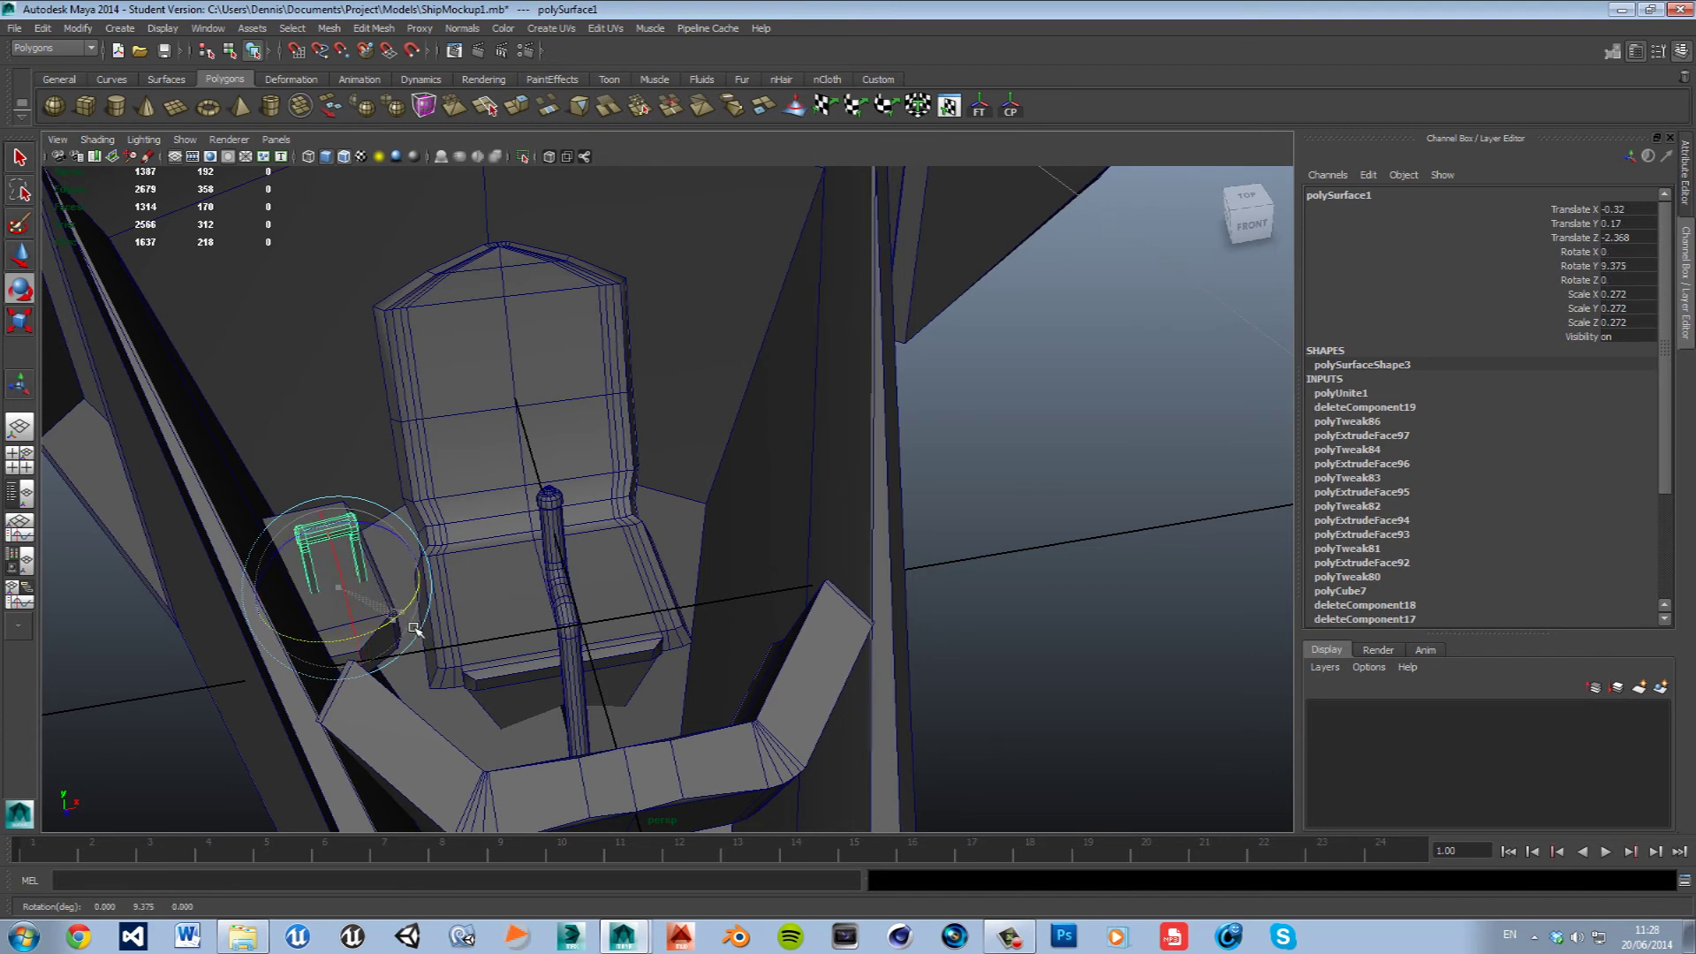
pyautogui.moveTo(365, 607); pyautogui.dragTo(355, 551)
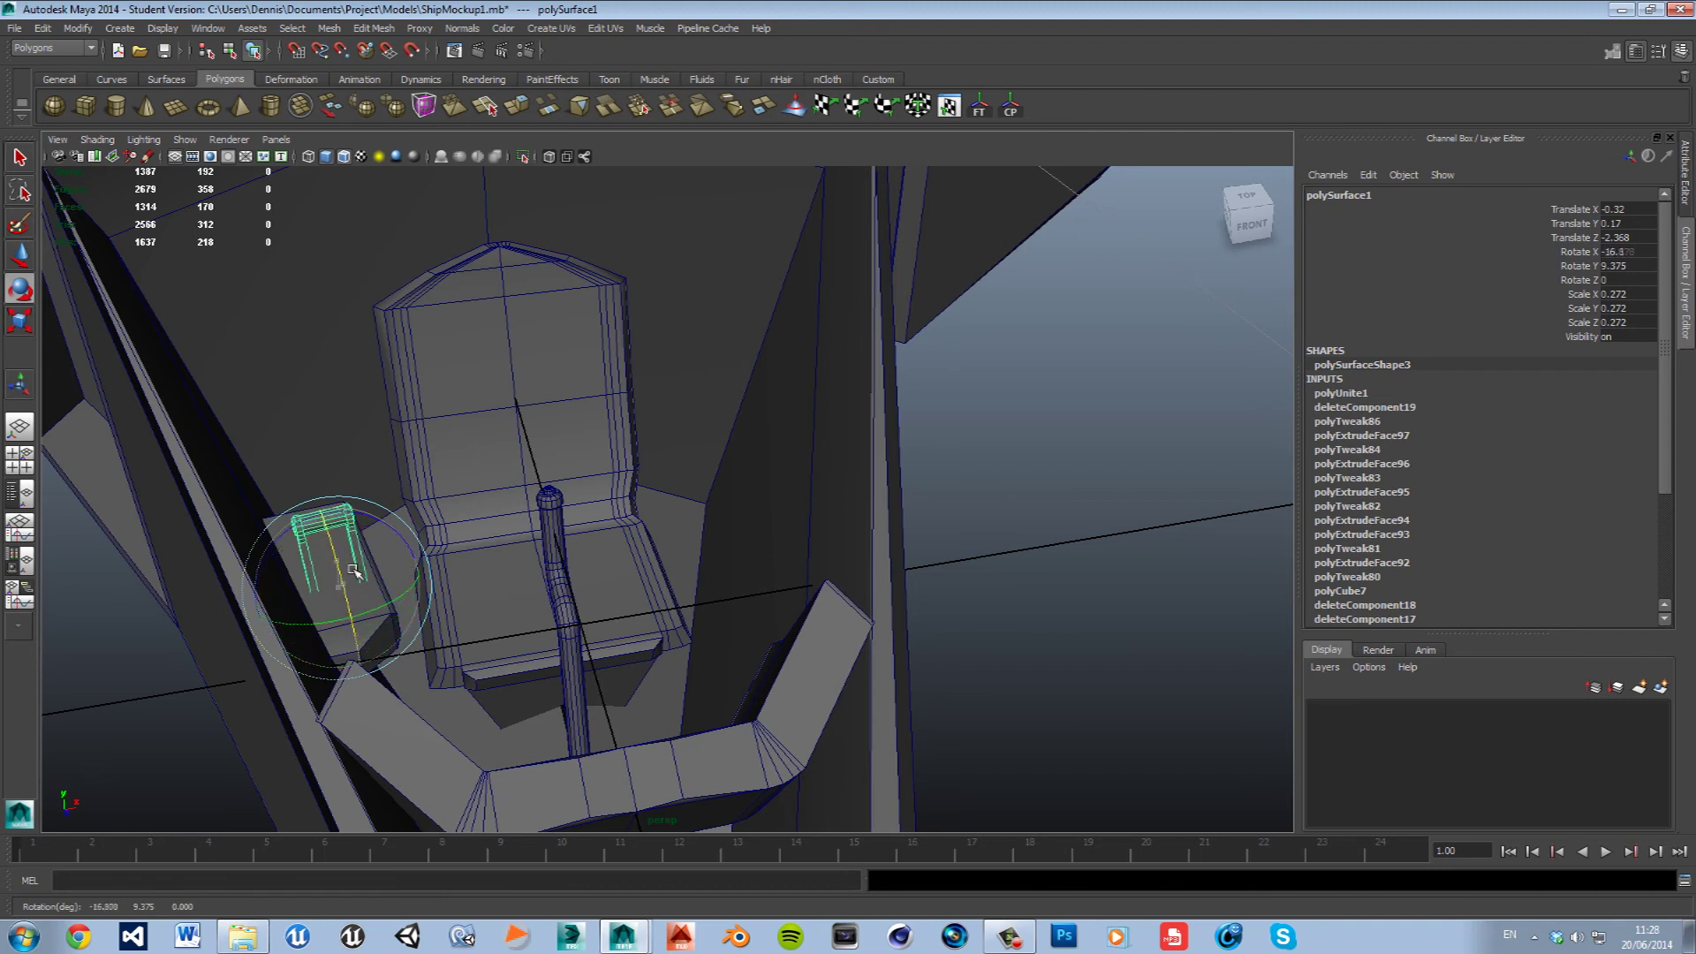
# Raise the handle along Y onto the throttle block, check it, then select the seat.
pyautogui.press('w')
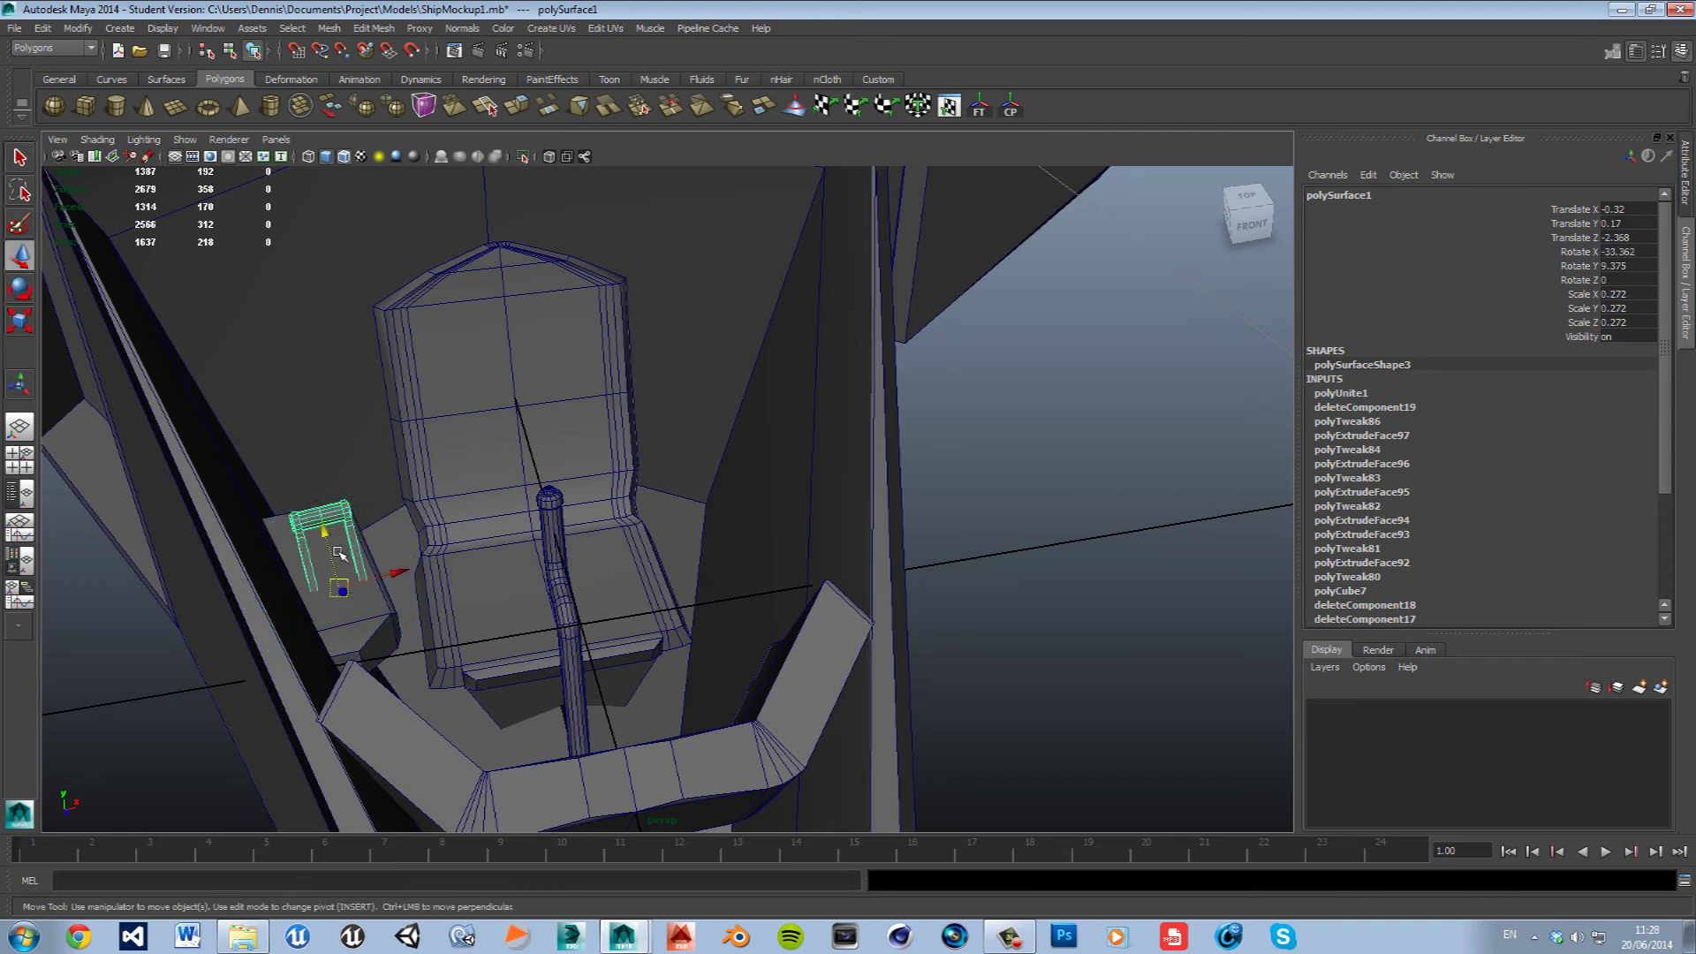
pyautogui.moveTo(340, 557); pyautogui.dragTo(339, 546)
pyautogui.moveTo(429, 604)
pyautogui.keyDown('alt'); pyautogui.mouseDown()
pyautogui.moveTo(649, 486)
pyautogui.moveTo(557, 558)
pyautogui.moveTo(596, 596)
pyautogui.mouseUp(); pyautogui.keyUp('alt')
pyautogui.click(626, 395)
pyautogui.click(571, 398)
pyautogui.moveTo(662, 517)
pyautogui.keyDown('alt'); pyautogui.mouseDown()
pyautogui.moveTo(759, 526)
pyautogui.moveTo(769, 557)
pyautogui.mouseUp(); pyautogui.keyUp('alt')
# Lift the seat out of the cockpit and delete its hidden underside faces in face mode.
pyautogui.moveTo(795, 437)
pyautogui.mouseDown()
pyautogui.moveTo(795, 371)
pyautogui.moveTo(929, 415)
pyautogui.moveTo(822, 427)
pyautogui.moveTo(823, 265)
pyautogui.moveTo(742, 438)
pyautogui.moveTo(742, 333)
pyautogui.mouseUp()
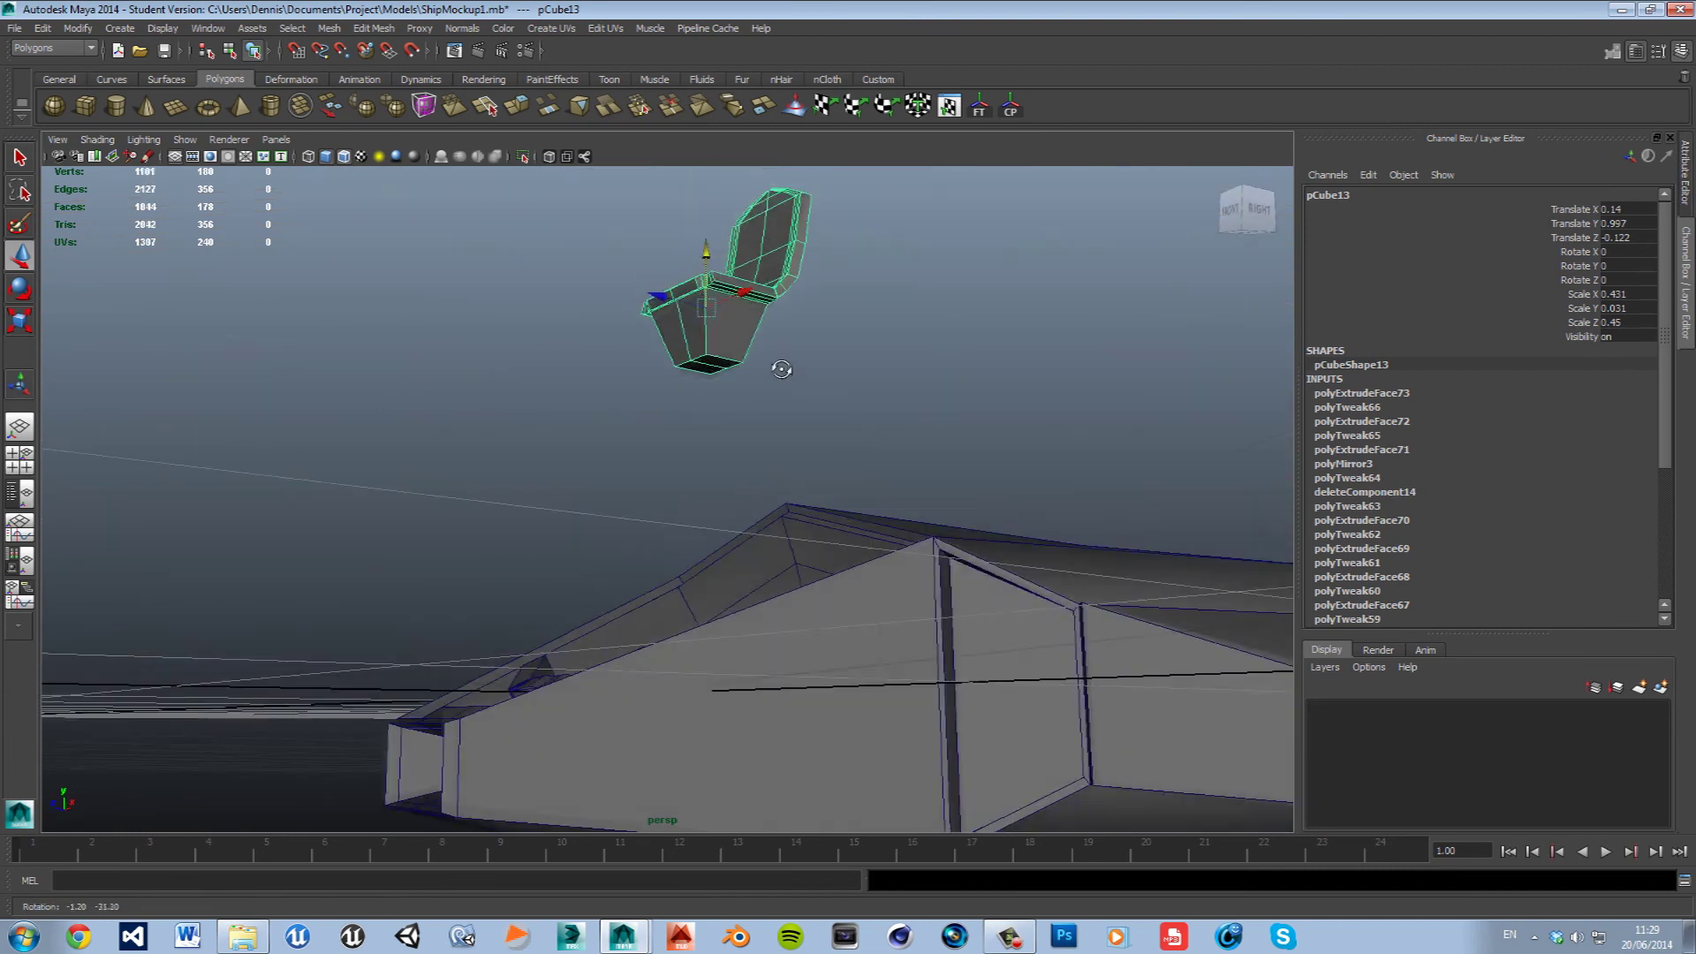
pyautogui.keyDown('alt'); pyautogui.moveTo(769, 398); pyautogui.dragTo(743, 503); pyautogui.keyUp('alt')
pyautogui.moveTo(716, 404)
pyautogui.mouseDown(button='right')
pyautogui.moveTo(726, 444)
pyautogui.moveTo(781, 371)
pyautogui.mouseUp(button='right')
pyautogui.click(716, 358)
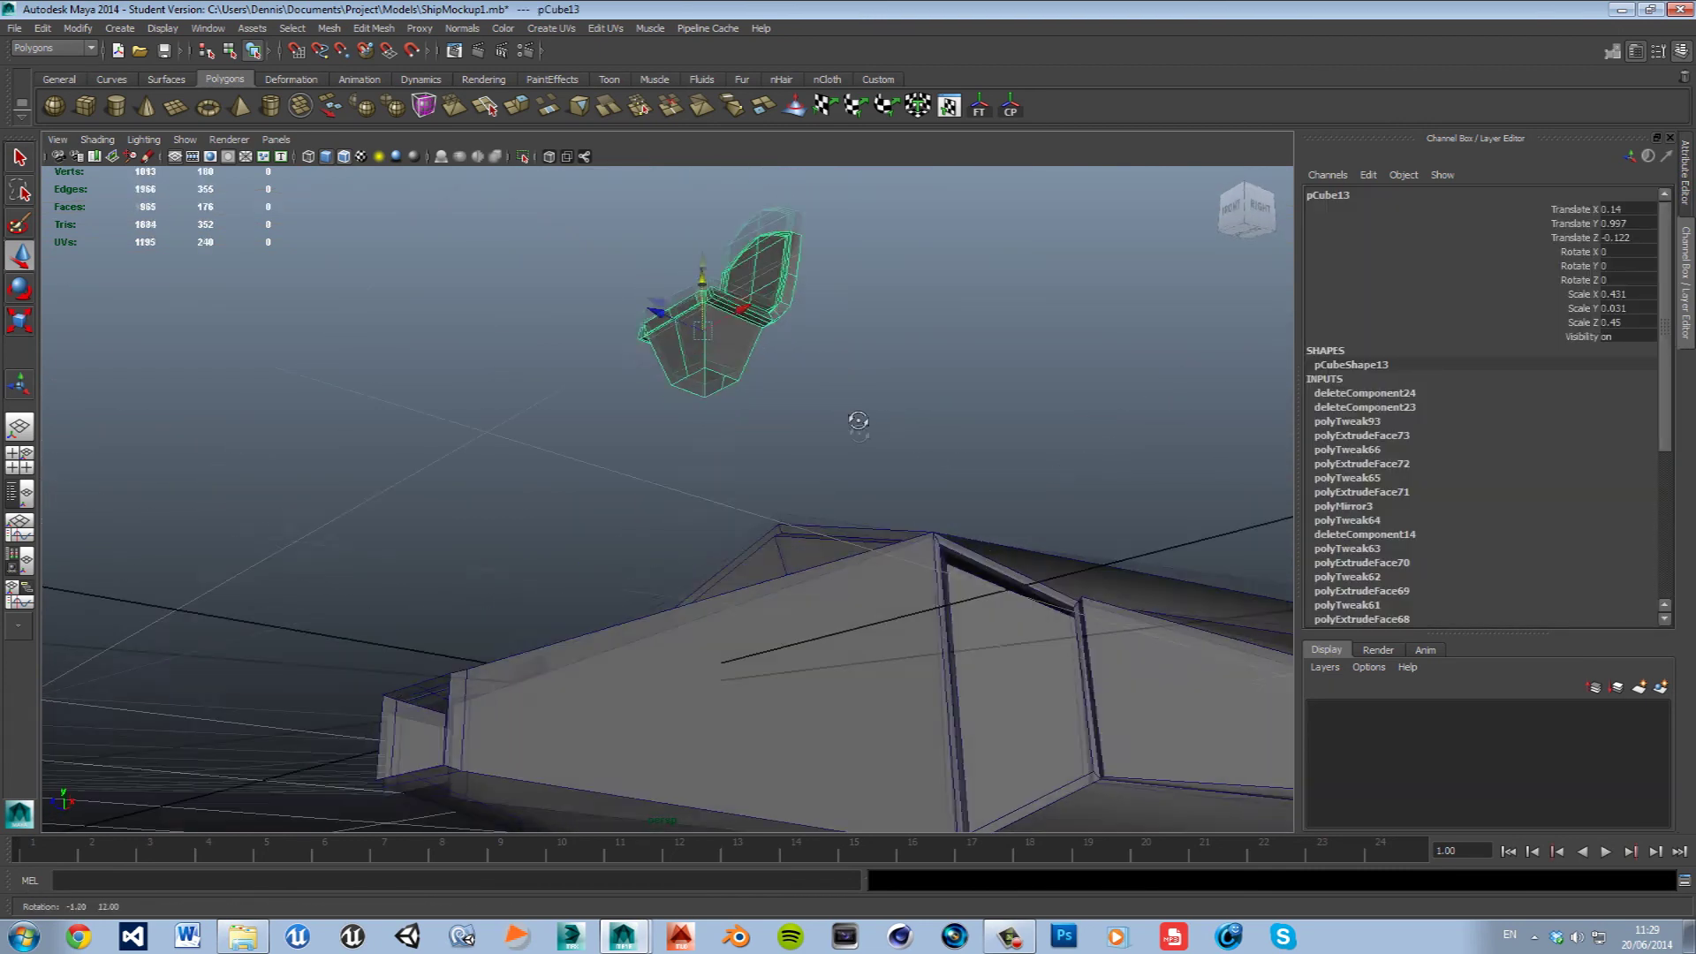
# Lower the seat back down into the cockpit and save the scene with Ctrl+S.
pyautogui.keyDown('alt'); pyautogui.moveTo(742, 398); pyautogui.dragTo(861, 508); pyautogui.keyUp('alt')
pyautogui.moveTo(710, 232); pyautogui.dragTo(719, 625)
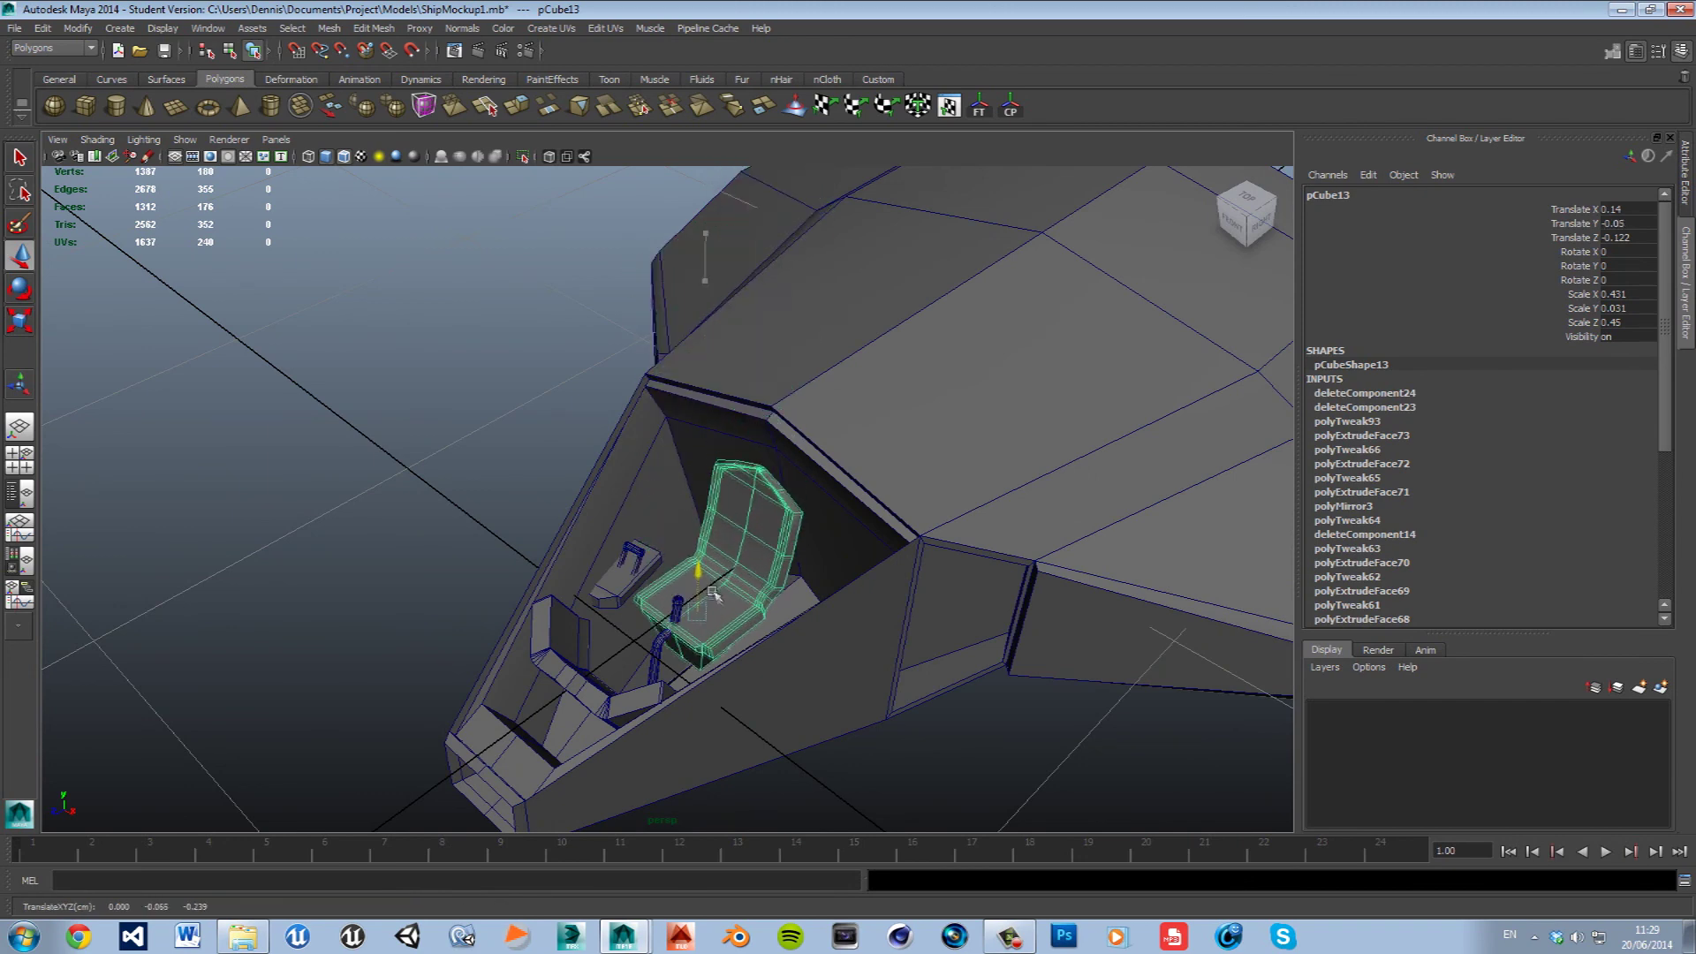
pyautogui.click(398, 398)
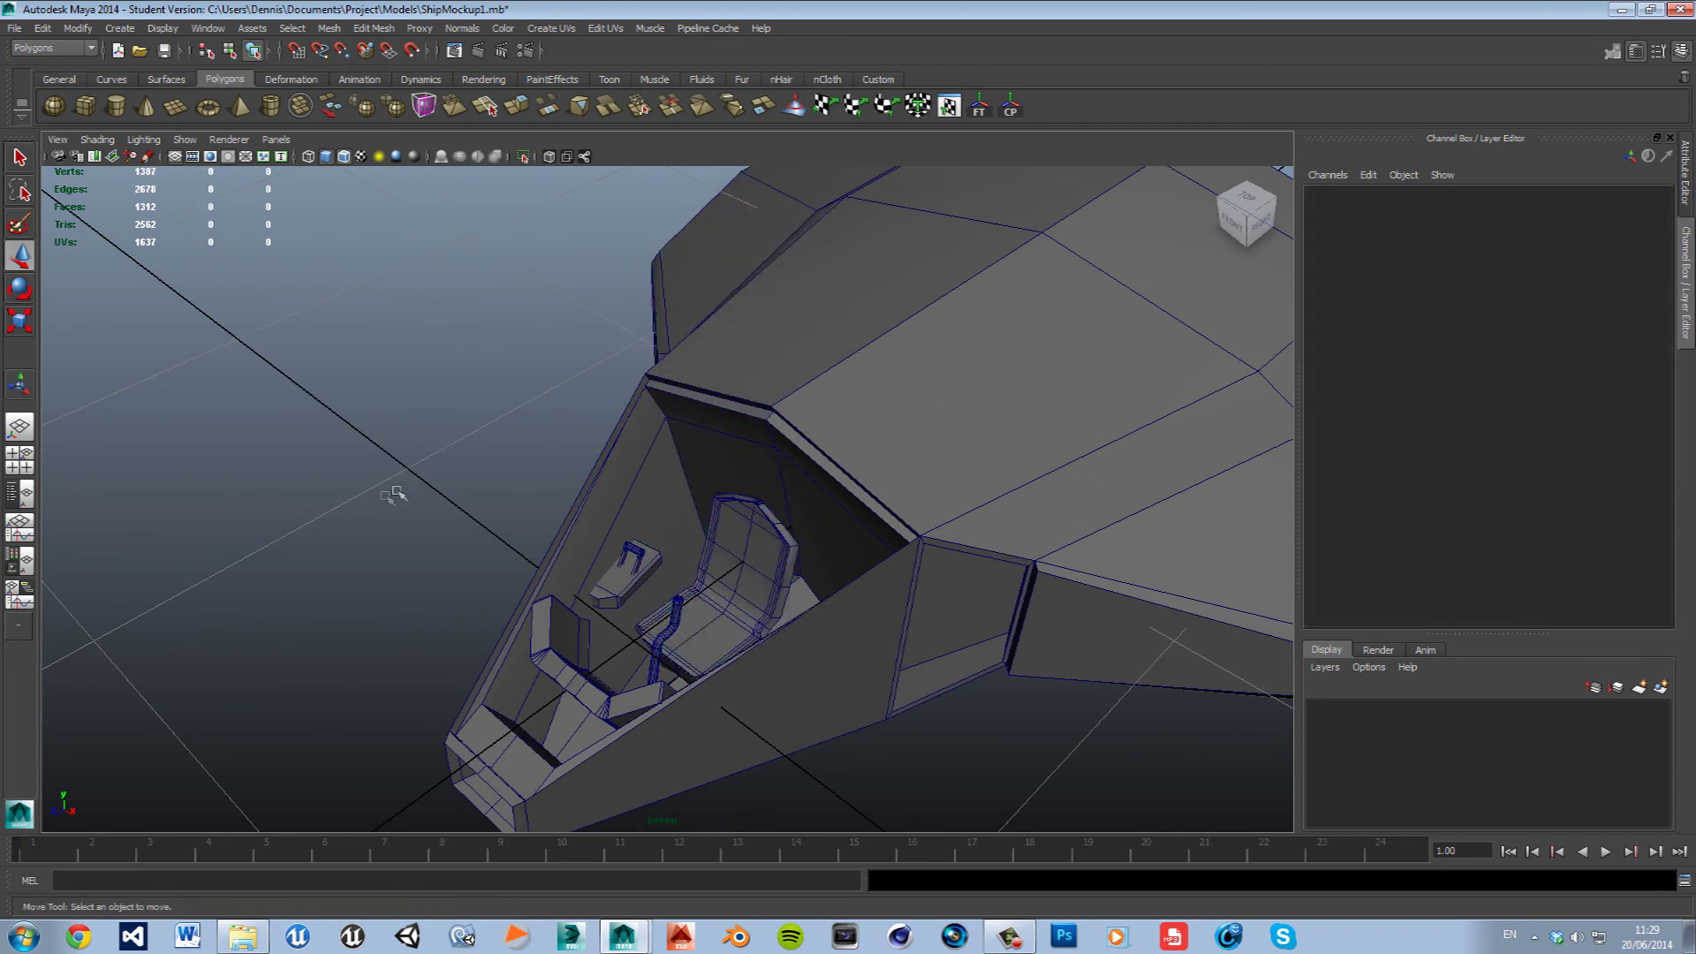
pyautogui.moveTo(570, 477)
pyautogui.keyDown('alt'); pyautogui.mouseDown()
pyautogui.moveTo(683, 487)
pyautogui.moveTo(318, 504)
pyautogui.moveTo(636, 399)
pyautogui.mouseUp(); pyautogui.keyUp('alt')
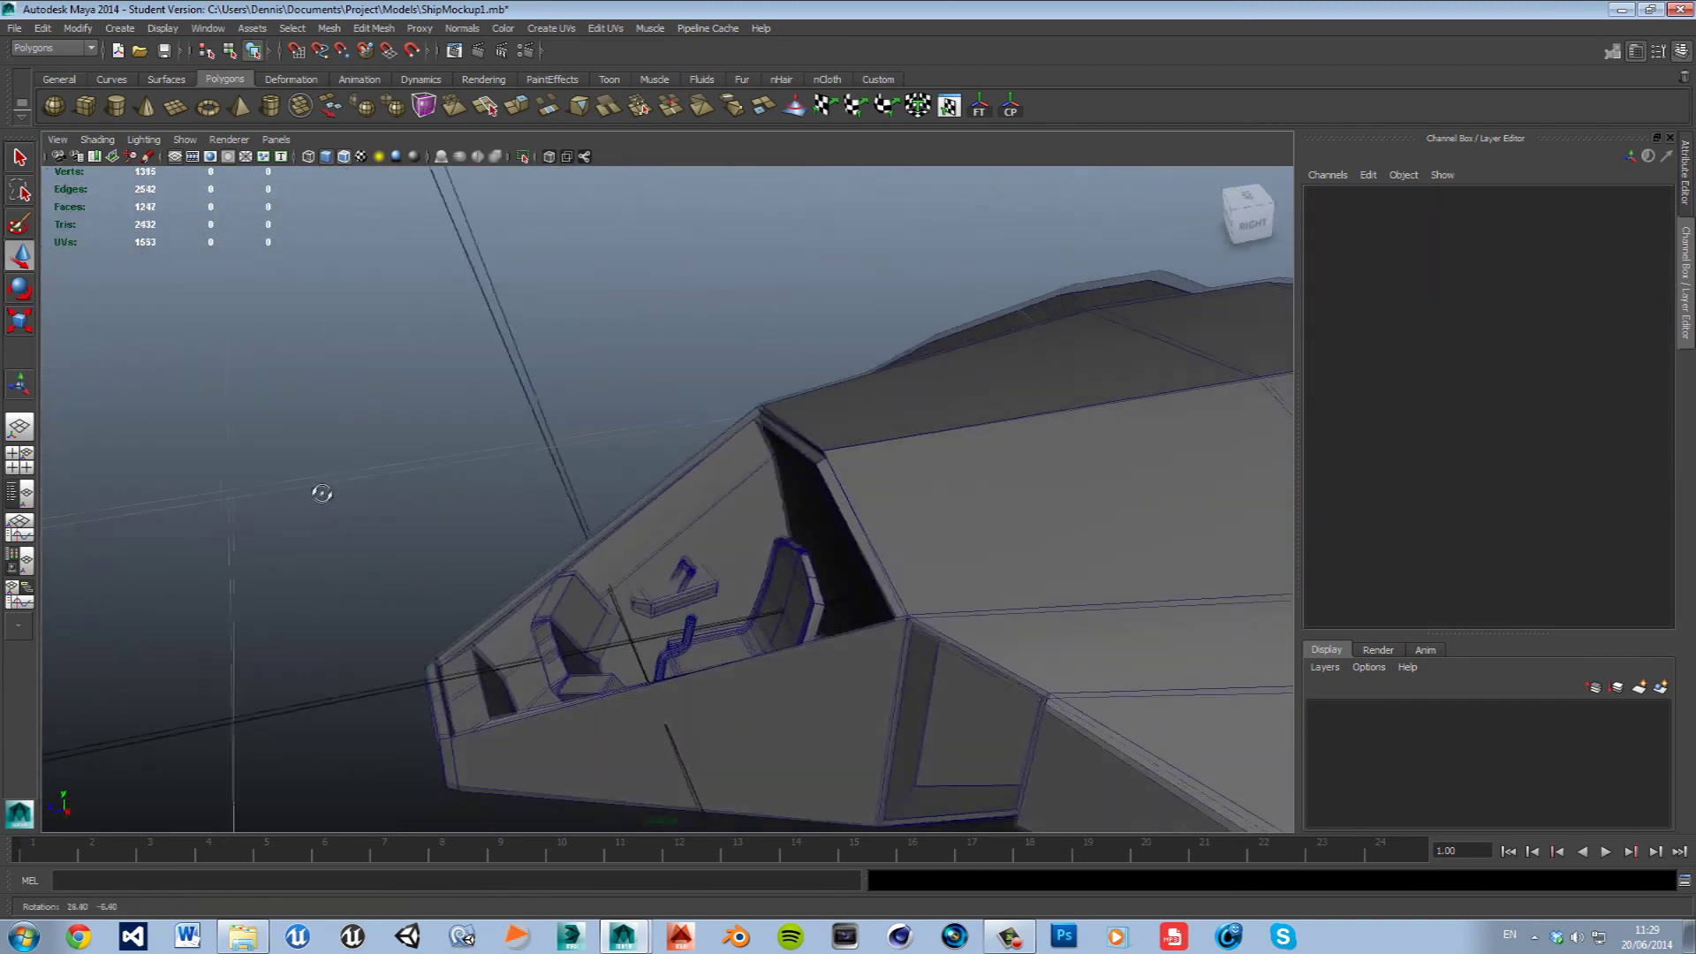
pyautogui.hotkey('ctrl', 's')
# Continue past the Student Version save notice and tumble to a front view of the finished ship nose.
pyautogui.click(806, 476)
pyautogui.moveTo(662, 531)
pyautogui.keyDown('alt'); pyautogui.mouseDown()
pyautogui.moveTo(742, 504)
pyautogui.moveTo(828, 583)
pyautogui.mouseUp(); pyautogui.keyUp('alt')
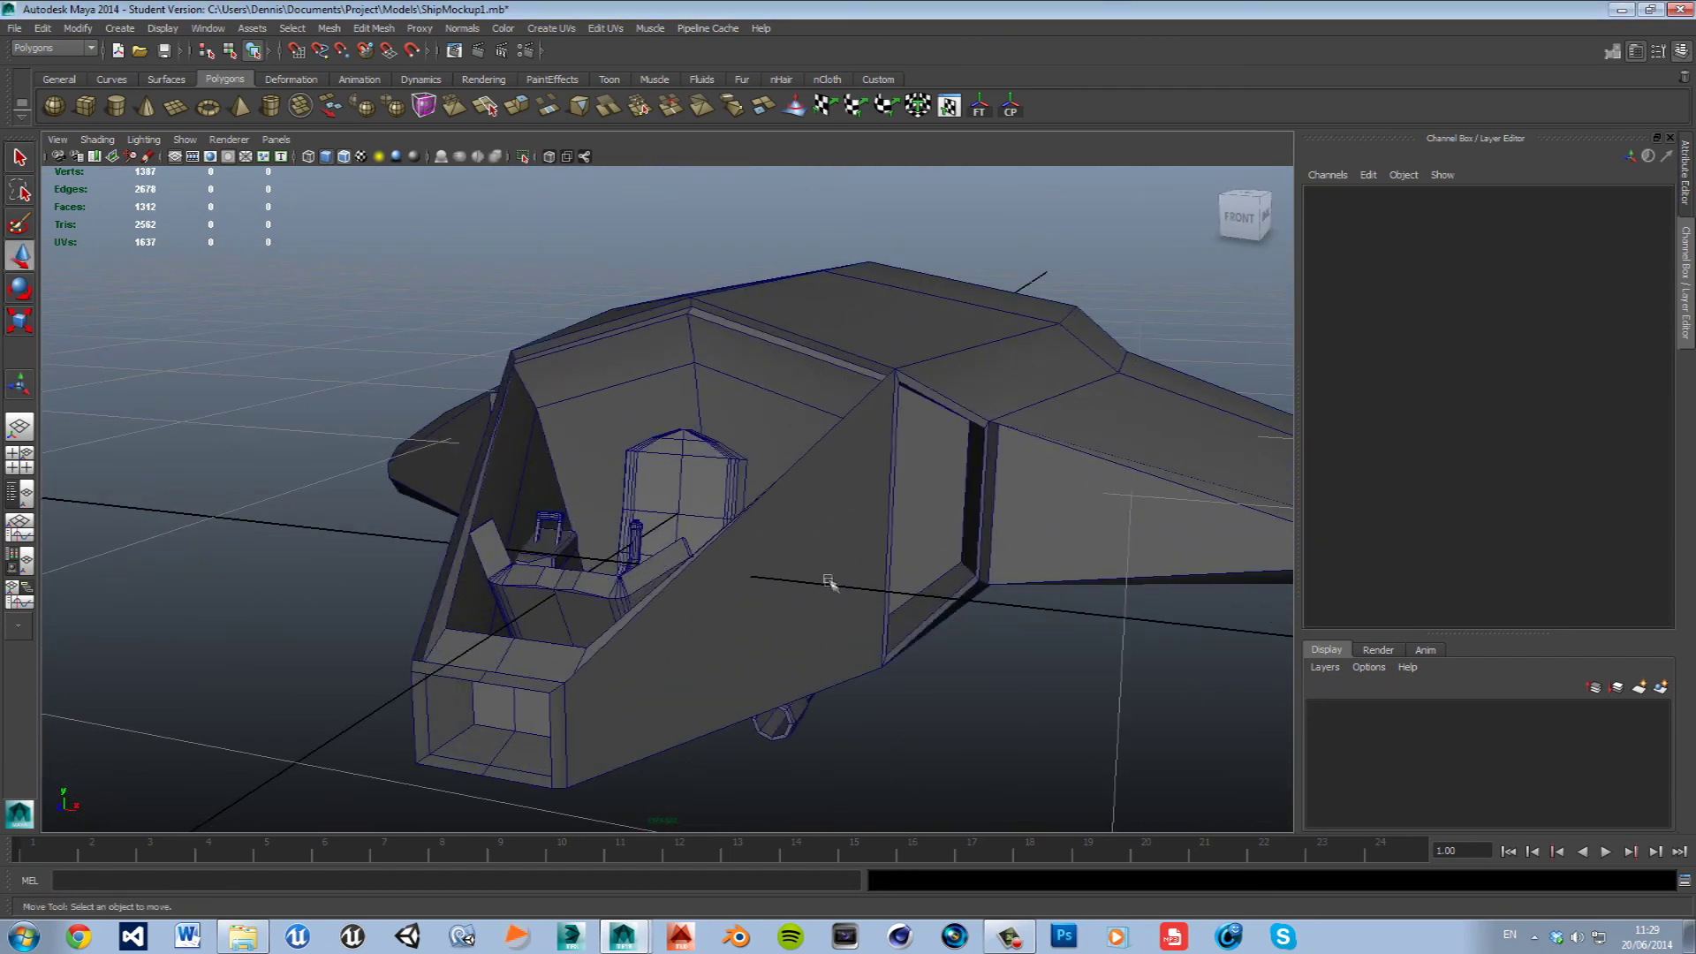
pyautogui.click(479, 668)
pyautogui.click(901, 802)
pyautogui.click(1010, 937)
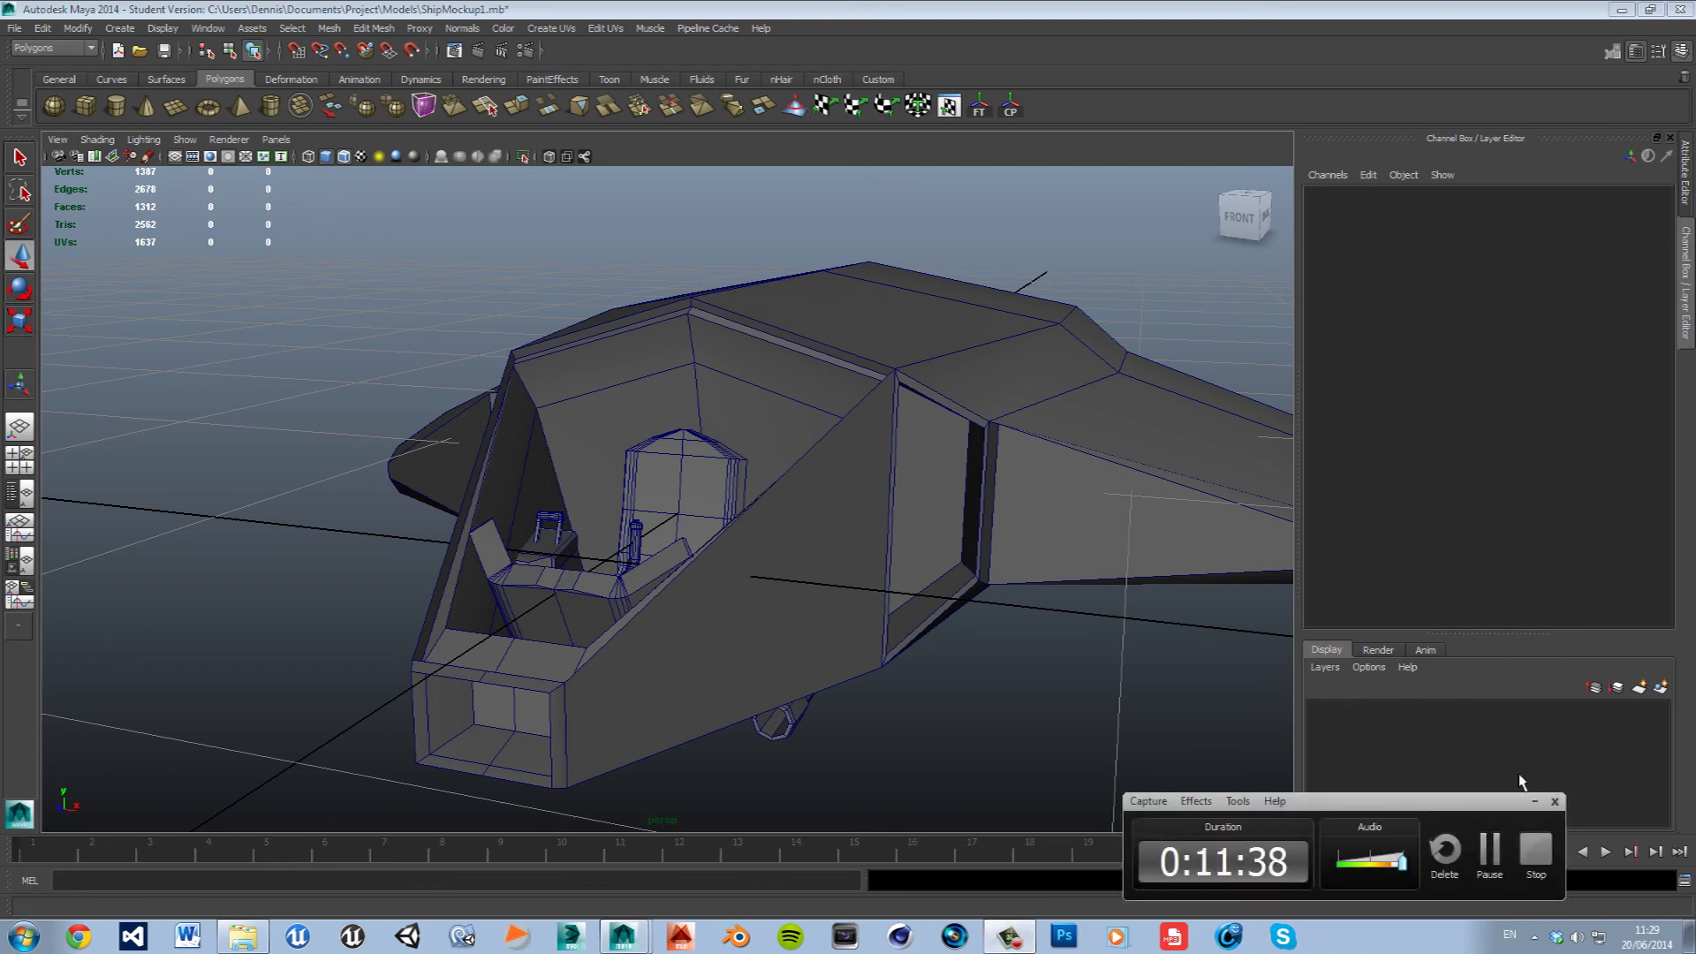